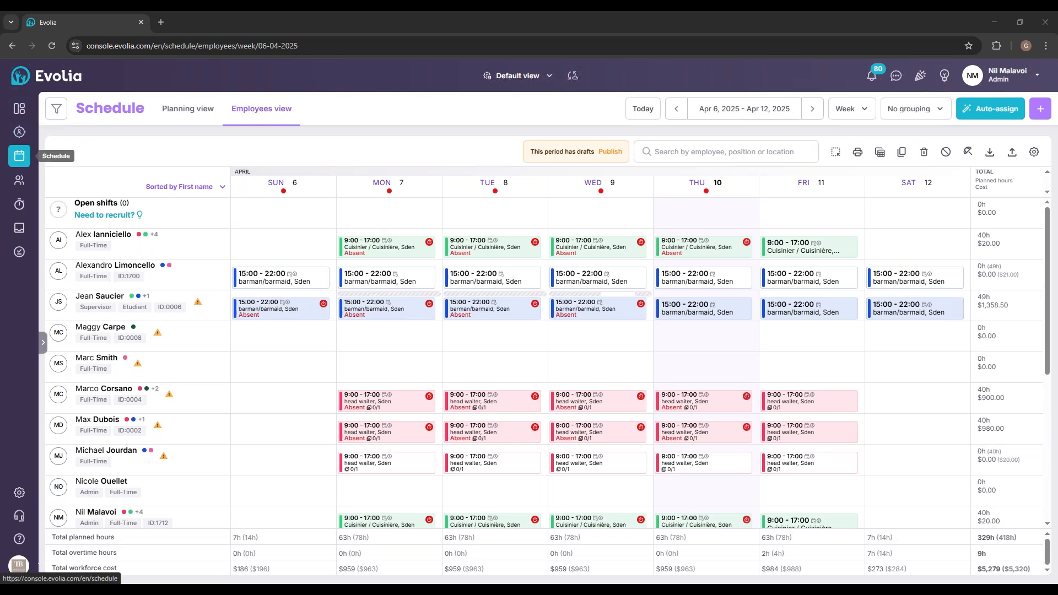
# Step: Open the schedule's filters and look through the team, position and location categories
pyautogui.click(13, 159)
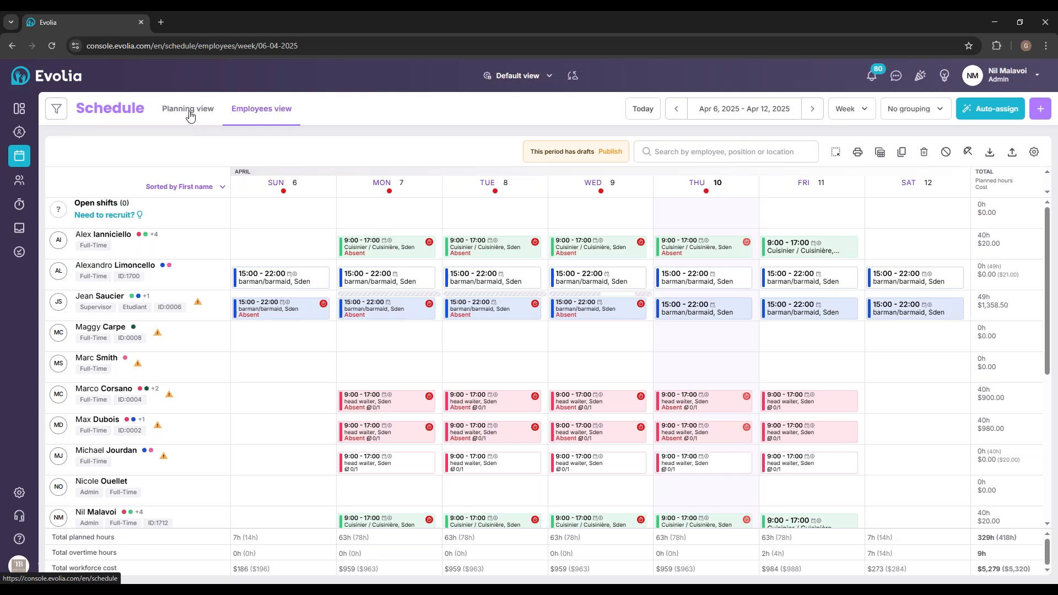
pyautogui.click(55, 109)
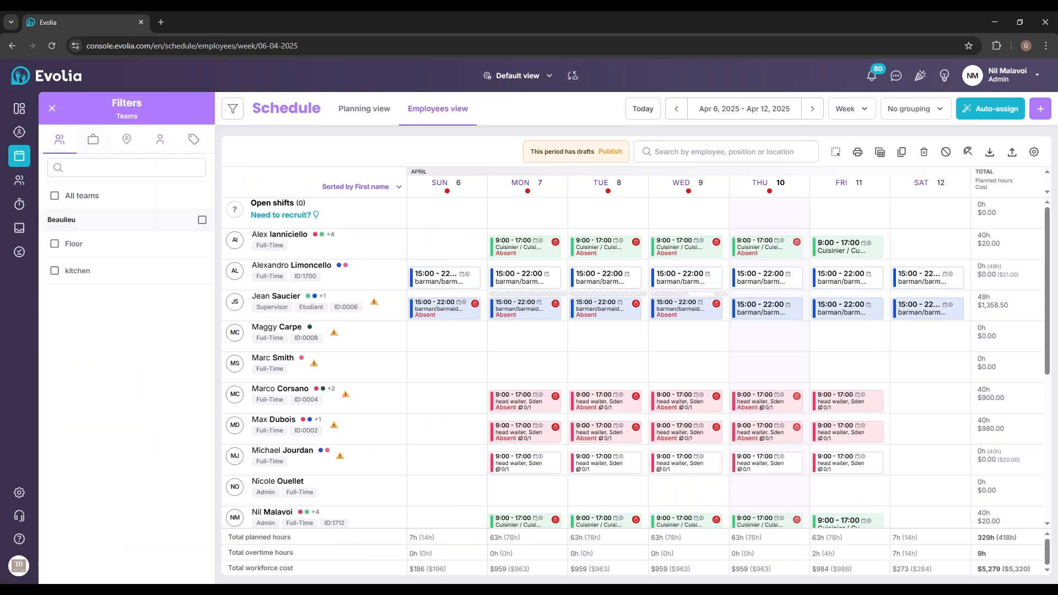
pyautogui.click(94, 141)
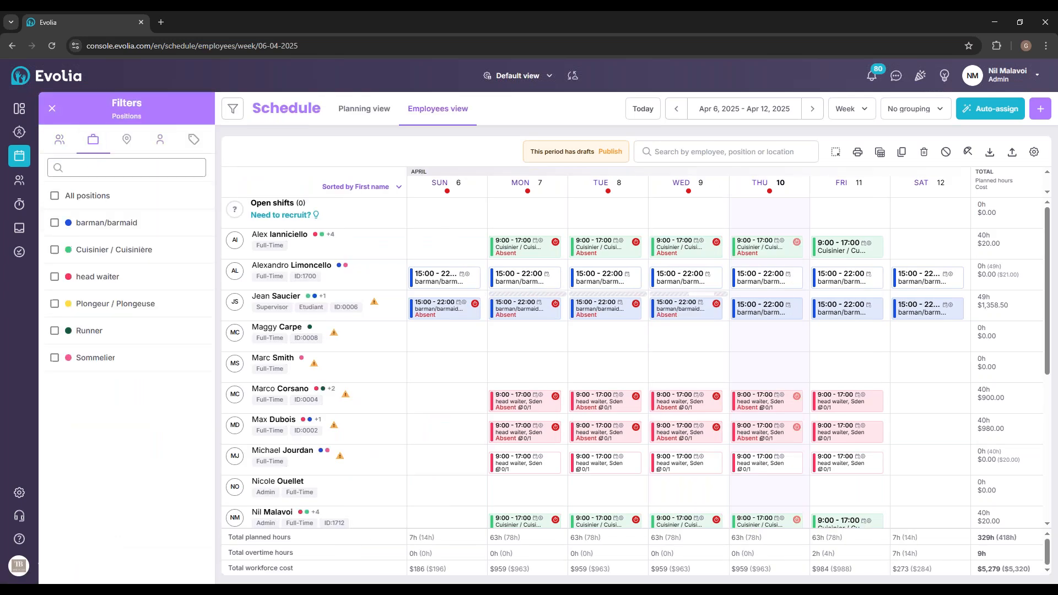
pyautogui.click(126, 139)
pyautogui.click(93, 140)
pyautogui.click(55, 145)
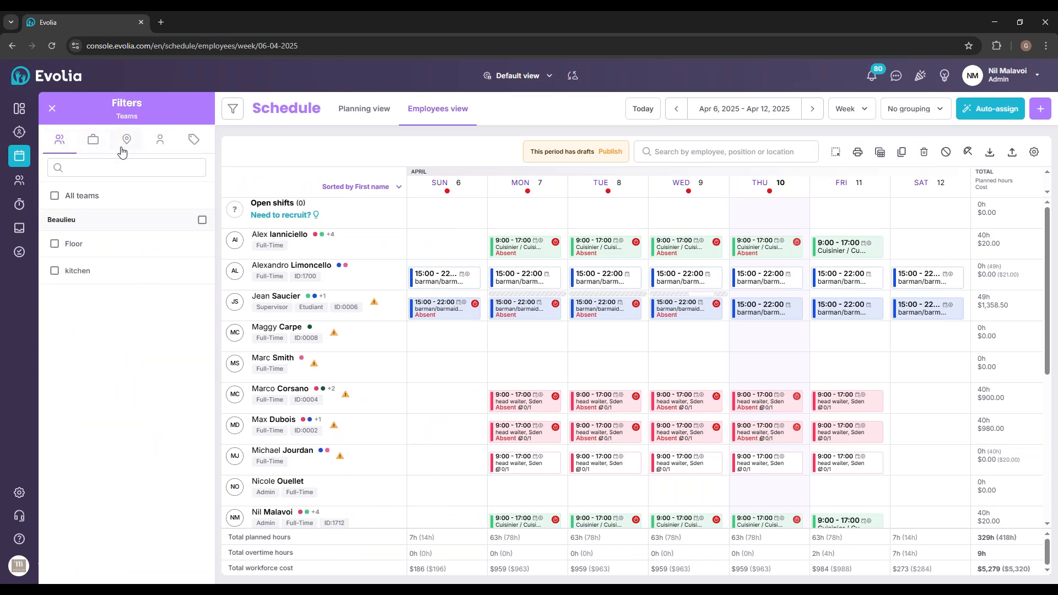
# Step: Filter the schedule by the Floor team and by the barman/barmaid position, clearing each filter
pyautogui.click(56, 244)
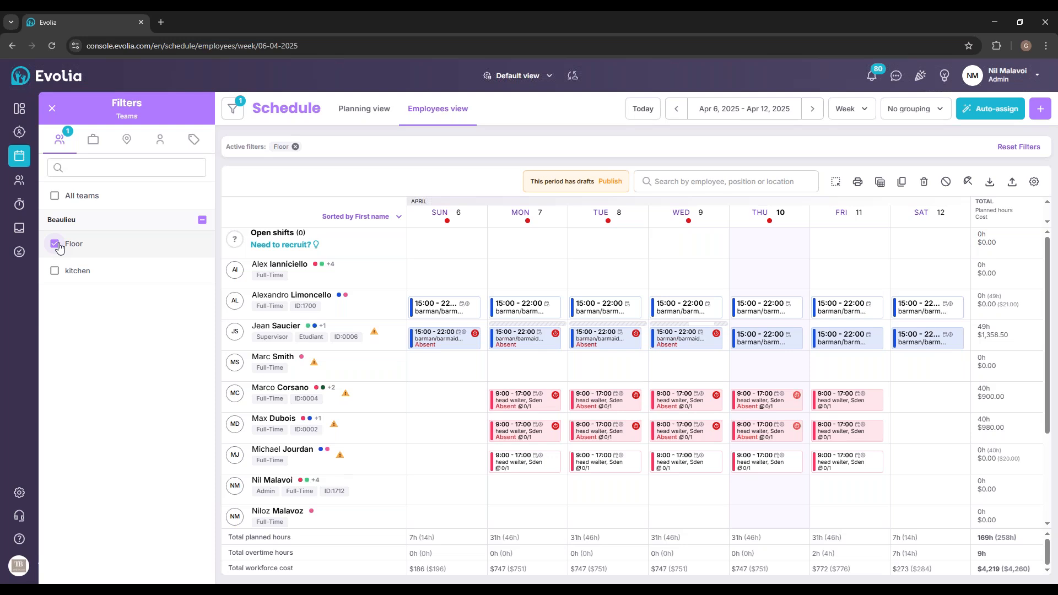
pyautogui.click(55, 244)
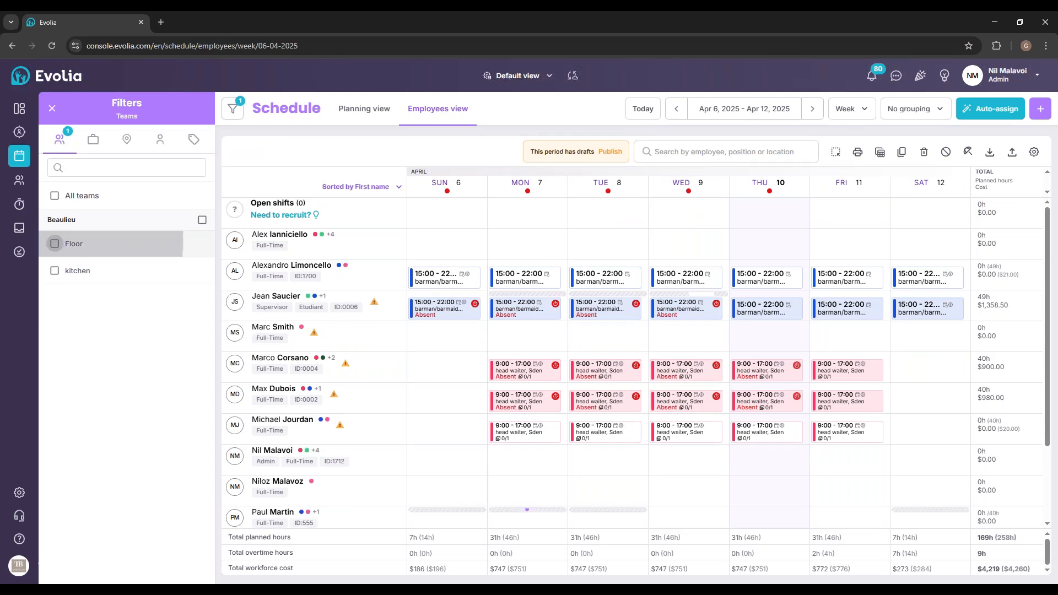
pyautogui.click(94, 140)
pyautogui.click(56, 223)
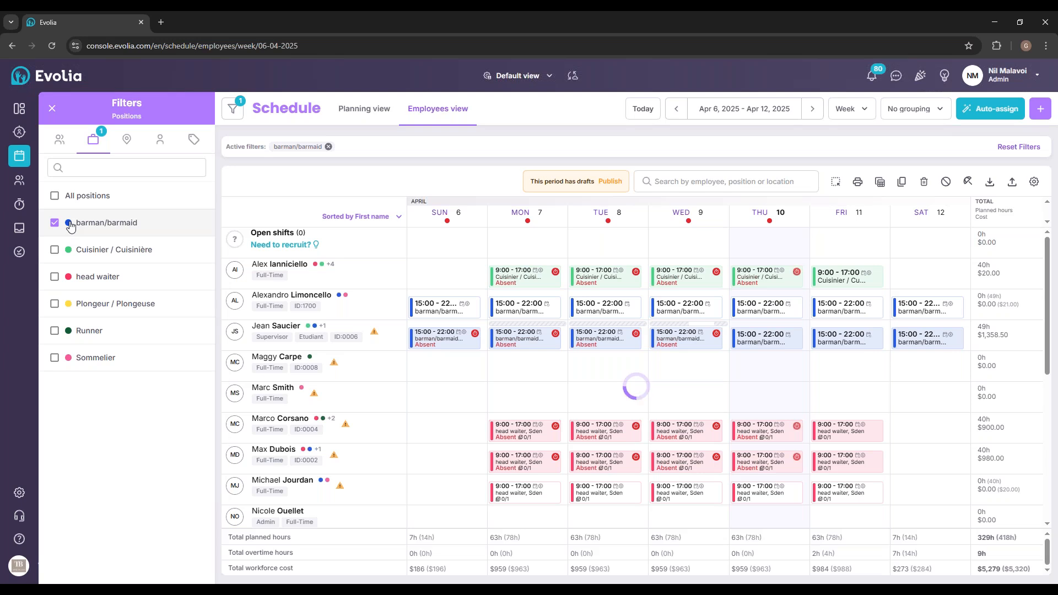
pyautogui.click(70, 223)
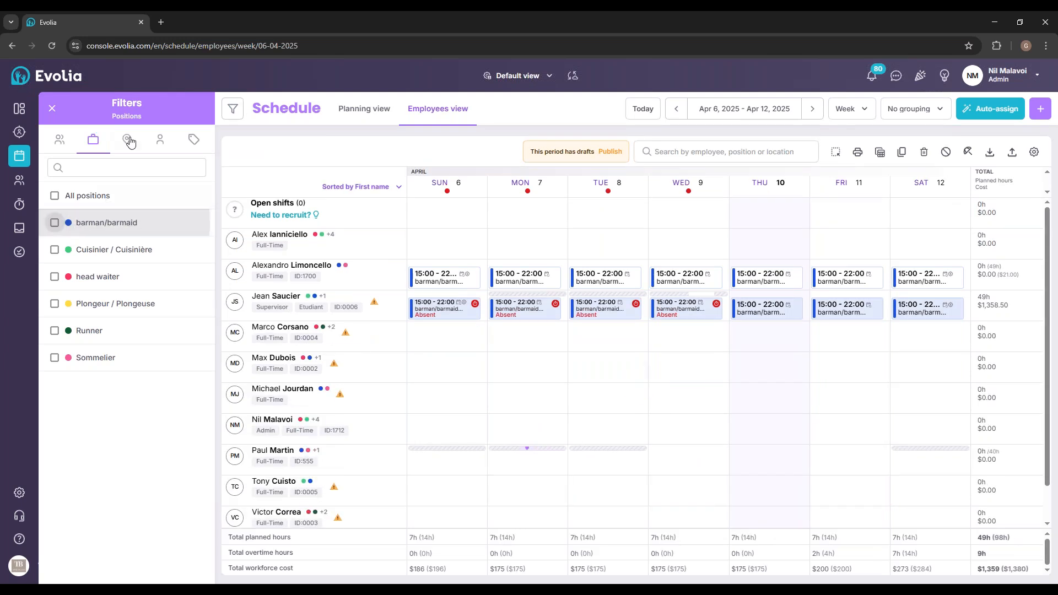
# Step: Filter the schedule by the Saint-lambert location, clear that filter and close the filters
pyautogui.click(130, 142)
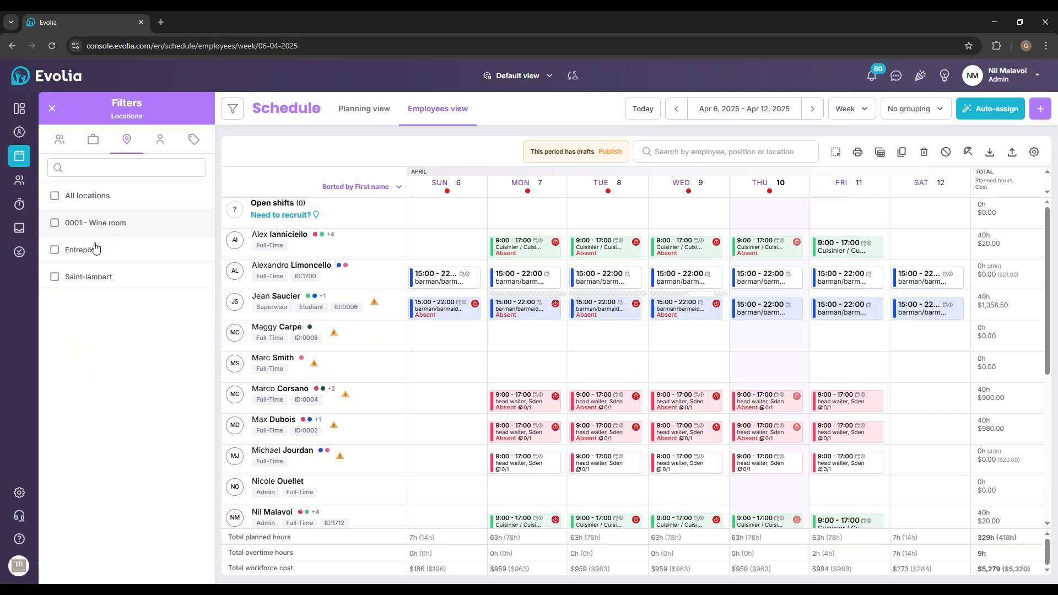
pyautogui.click(59, 282)
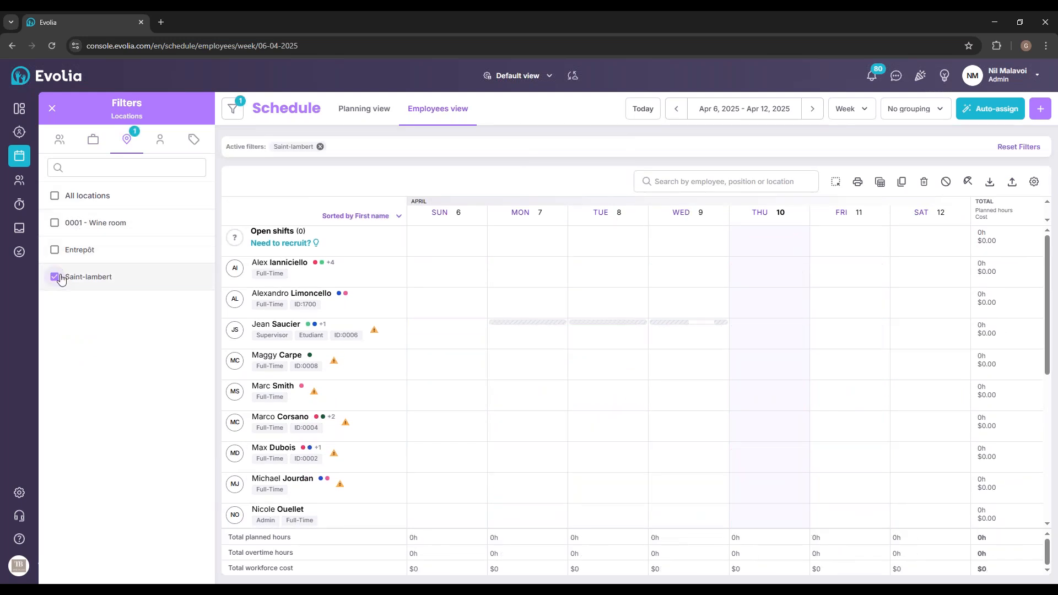
pyautogui.click(55, 278)
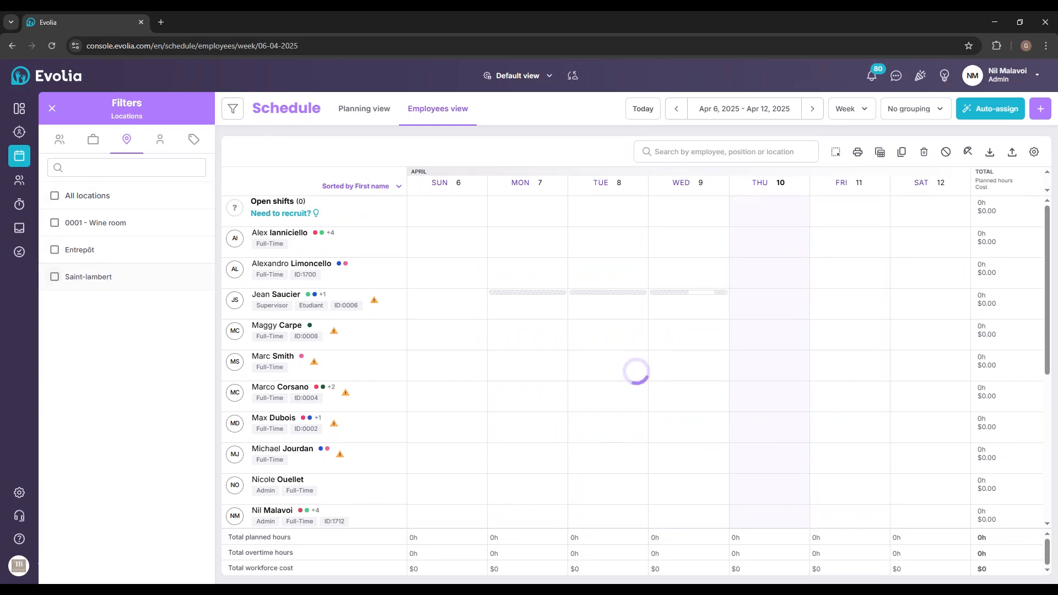
pyautogui.click(444, 178)
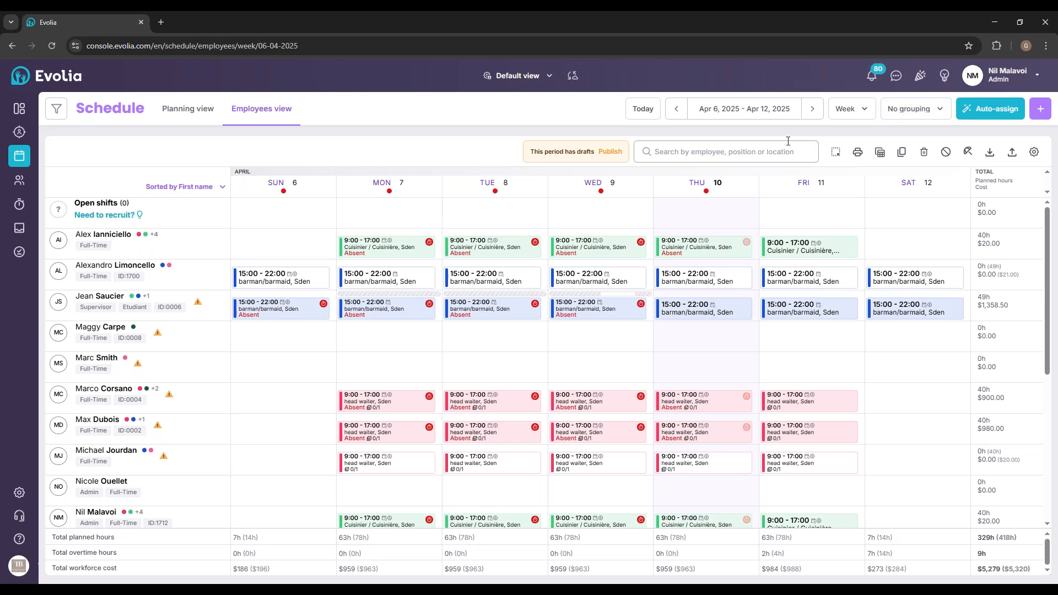
# Step: Group the schedule by team and look through the Floor and kitchen groups
pyautogui.click(913, 109)
pyautogui.click(921, 113)
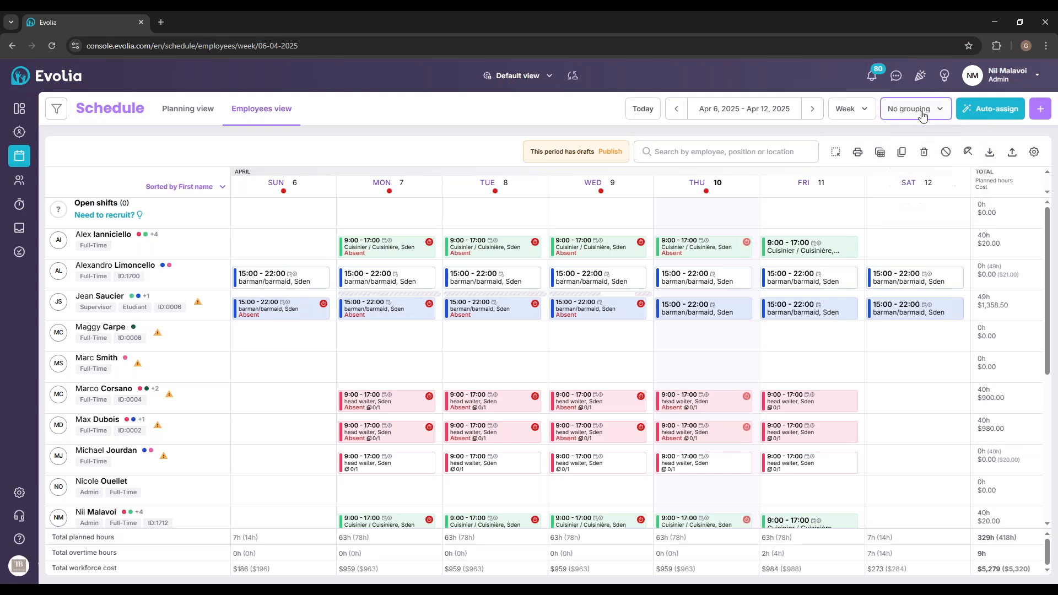
pyautogui.click(922, 114)
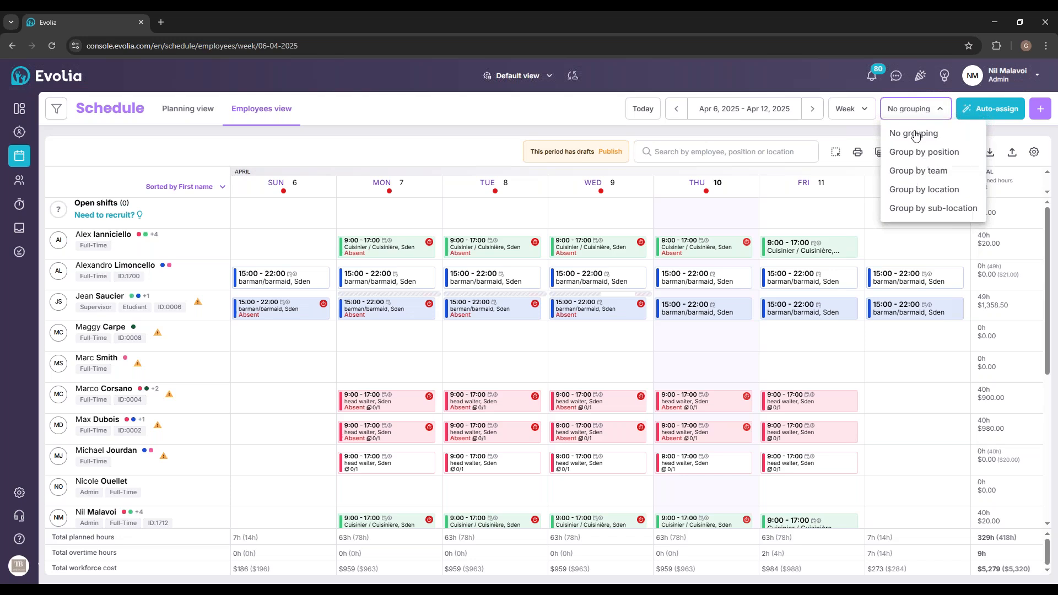
pyautogui.click(925, 174)
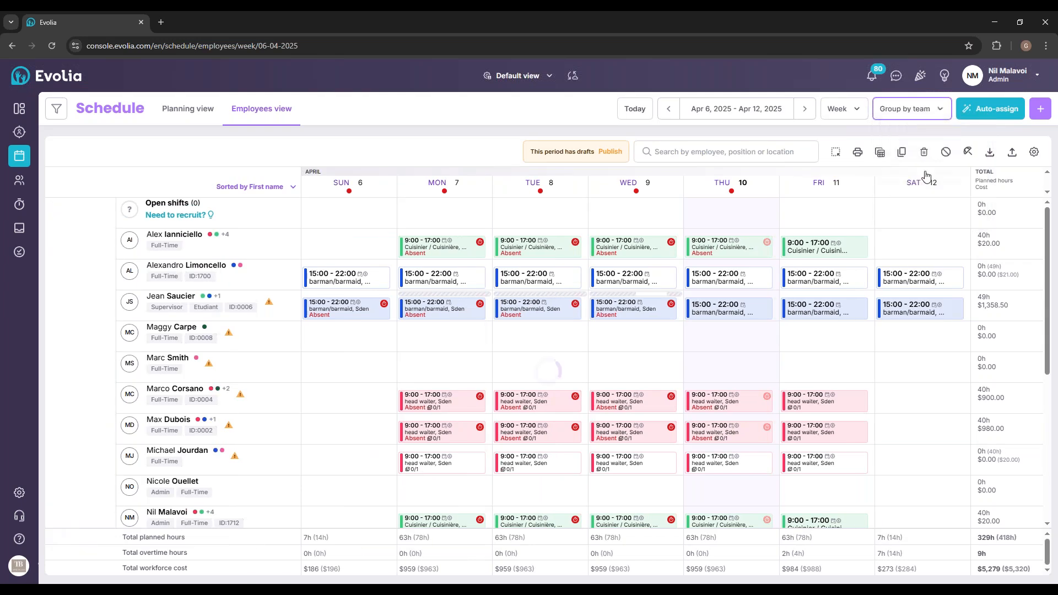
pyautogui.scroll(-5, 100, 255)
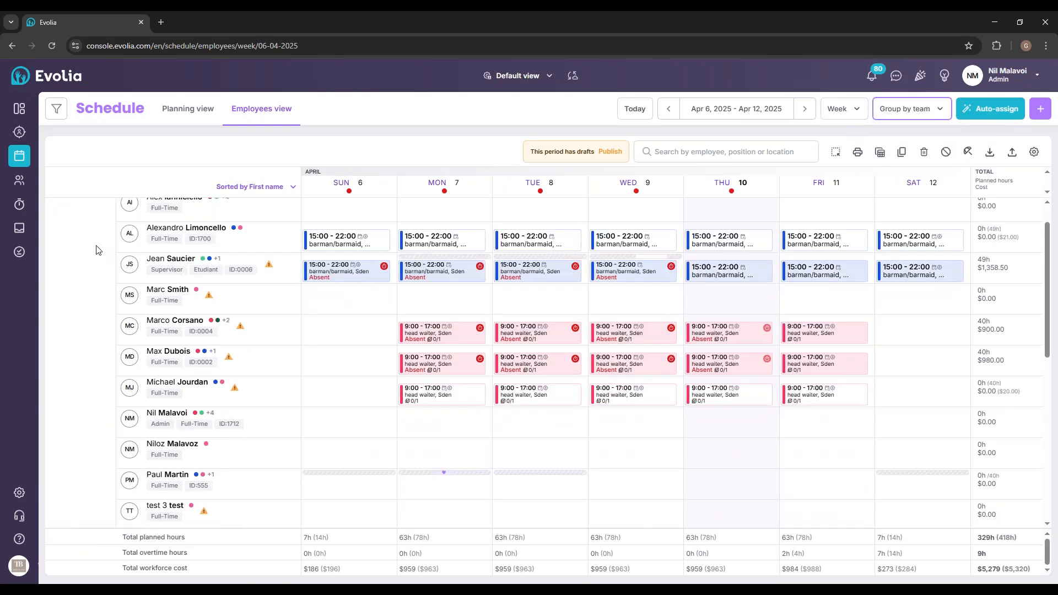
pyautogui.scroll(5, 94, 242)
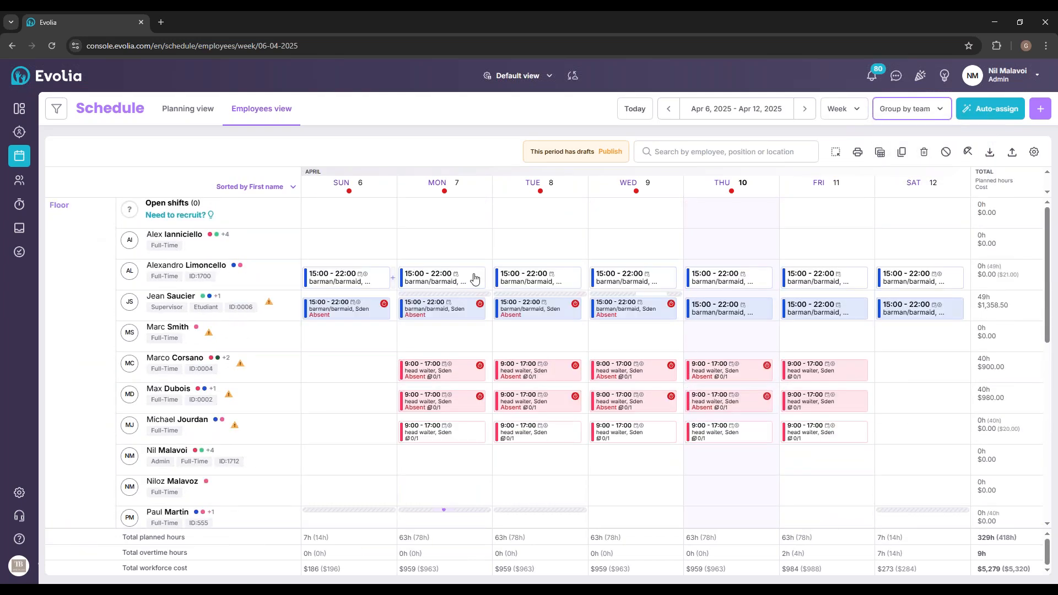
pyautogui.scroll(-1, 479, 278)
pyautogui.scroll(-10, 102, 365)
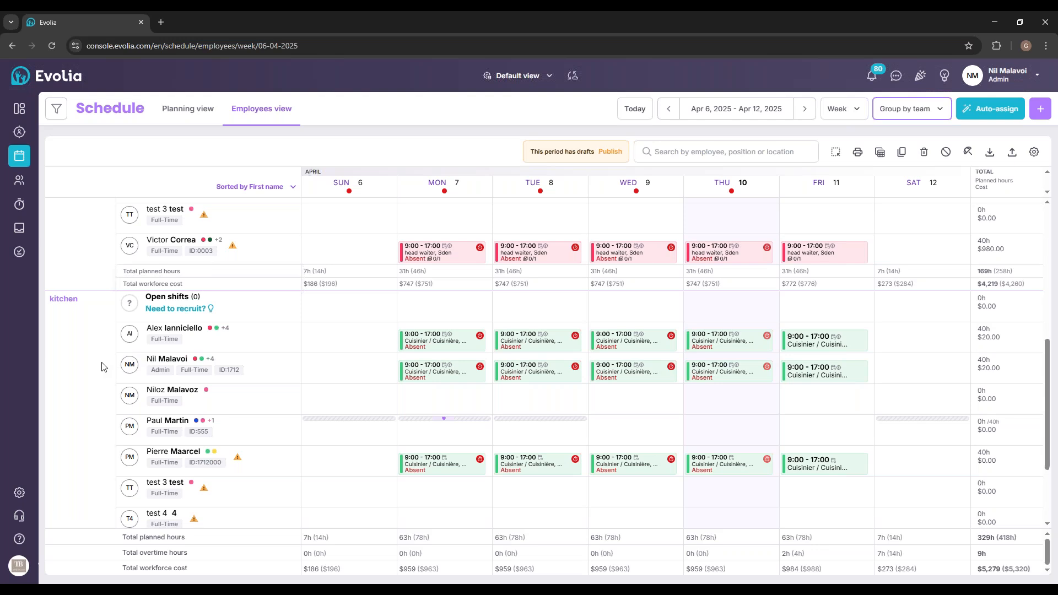
pyautogui.scroll(4, 101, 365)
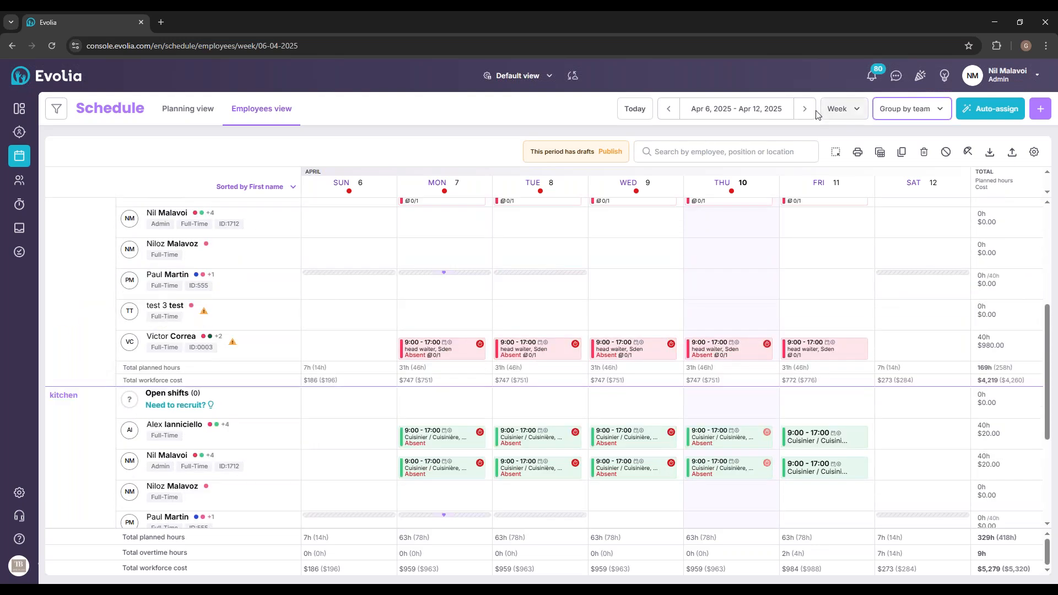
# Step: Show the week of April 13 to 19, 2025 and set the schedule to no grouping
pyautogui.click(805, 108)
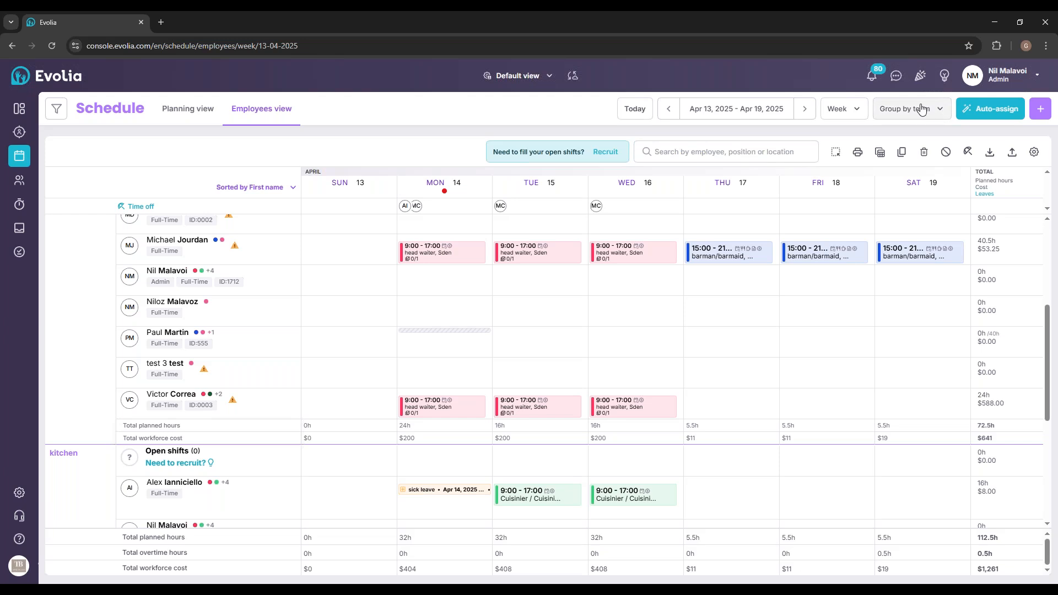
pyautogui.click(898, 108)
pyautogui.click(909, 133)
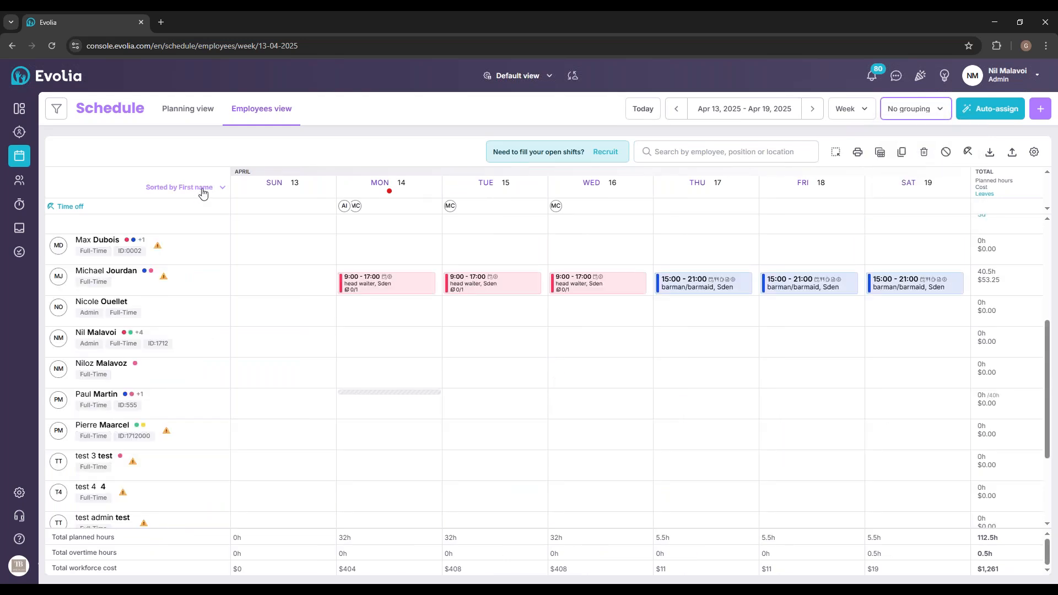
# Step: Sort the scheduled employees by last name
pyautogui.click(201, 190)
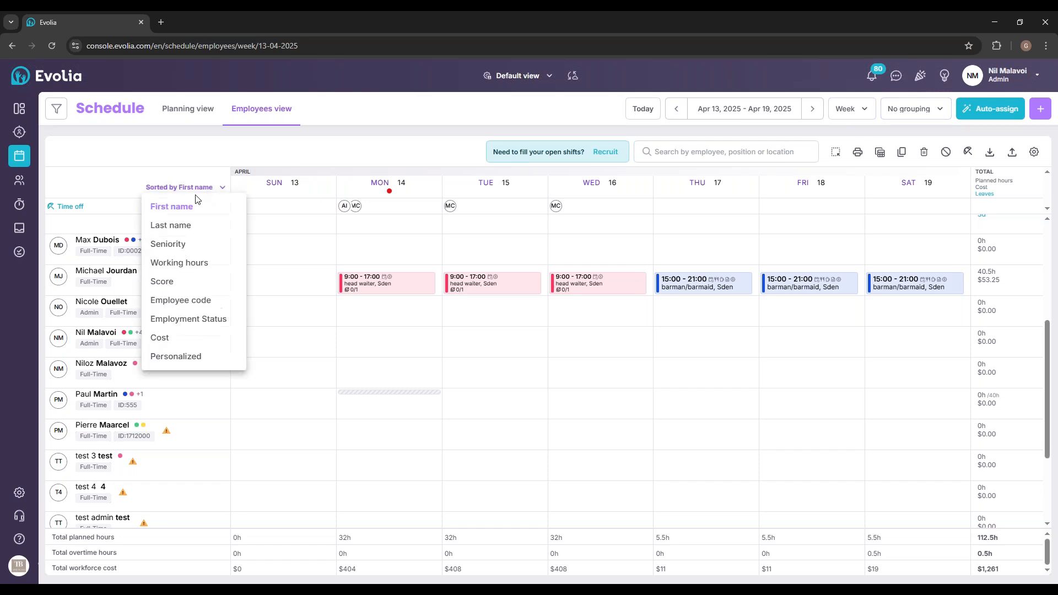
pyautogui.click(194, 224)
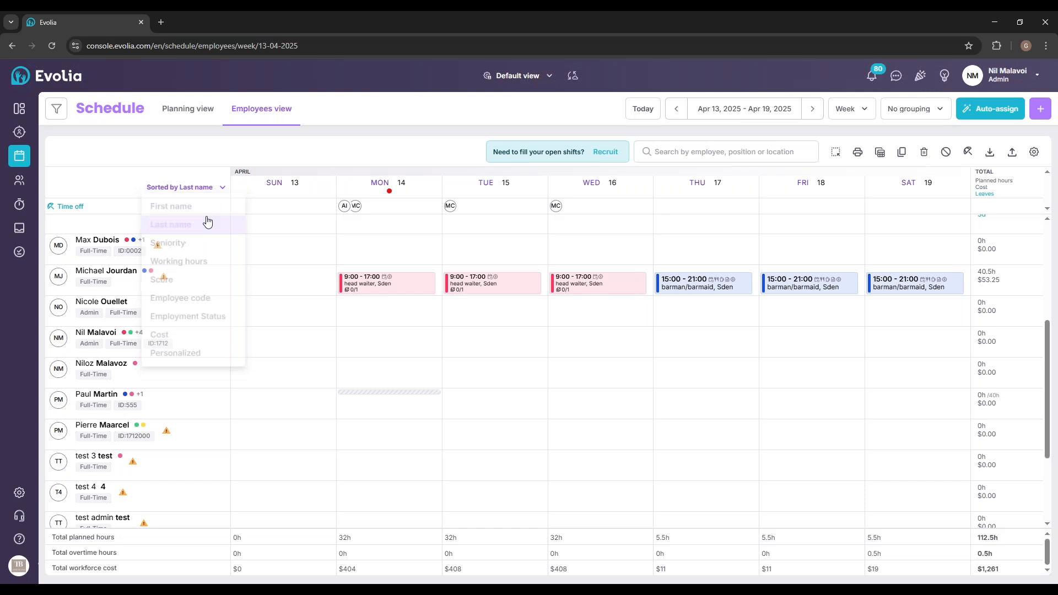
# Step: Sort the employees by Personalized order and try moving the fourth employee to the top of the display order
pyautogui.click(203, 189)
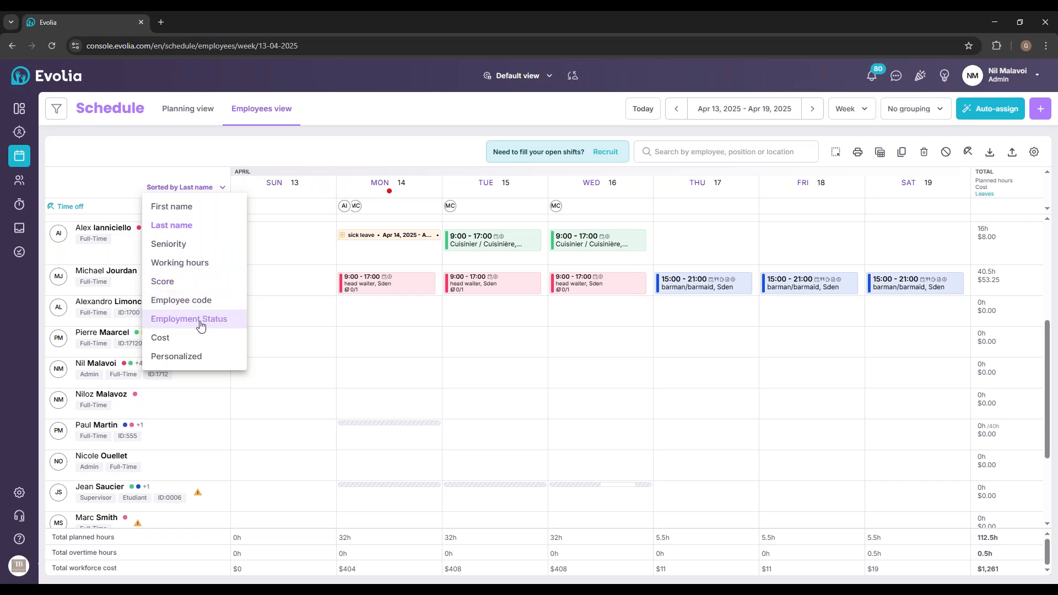
pyautogui.click(195, 358)
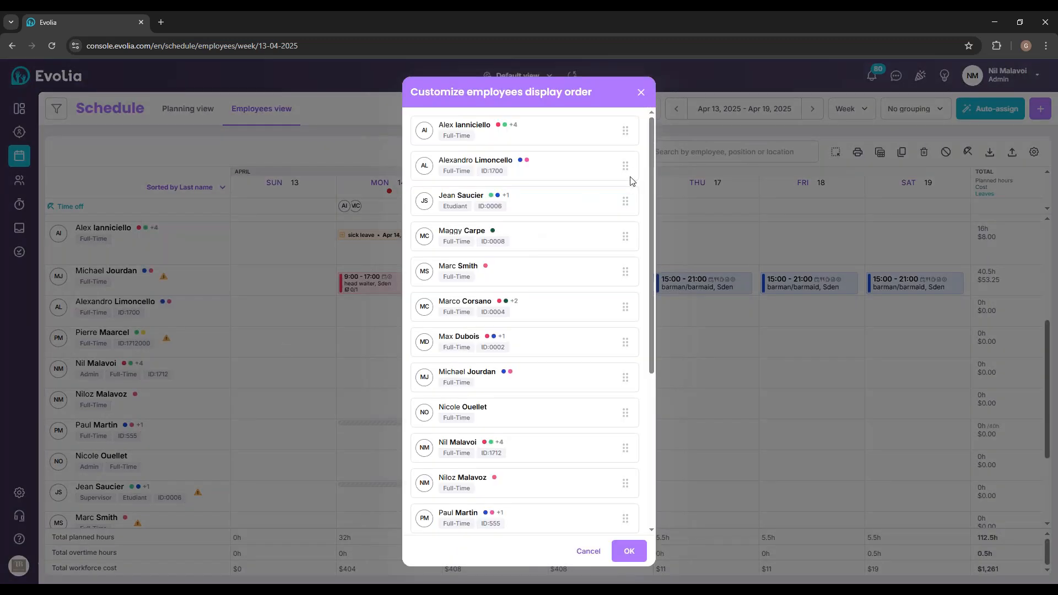
pyautogui.moveTo(625, 239); pyautogui.dragTo(621, 132)
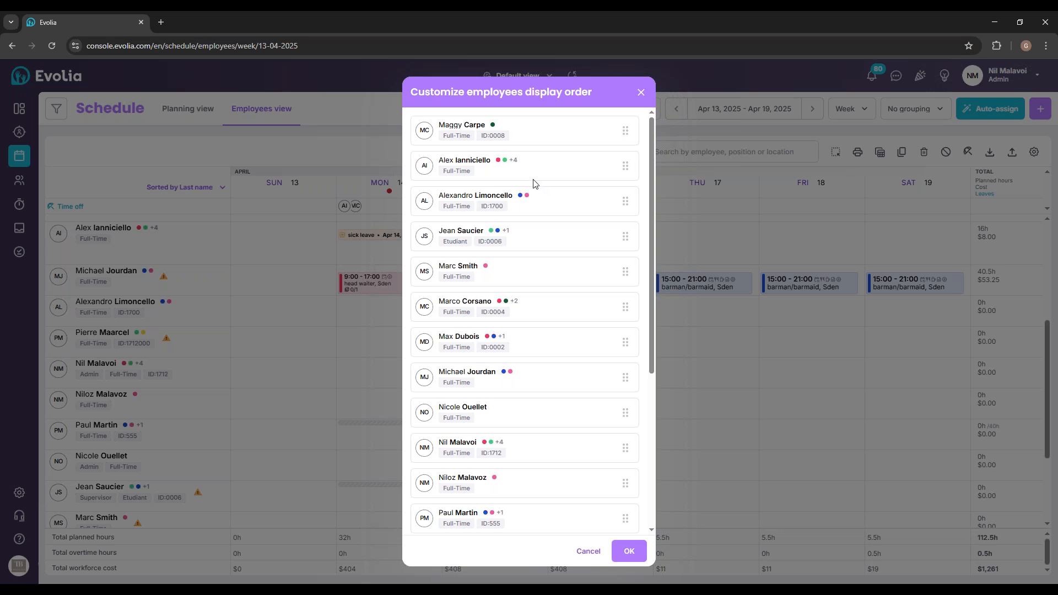
pyautogui.click(641, 92)
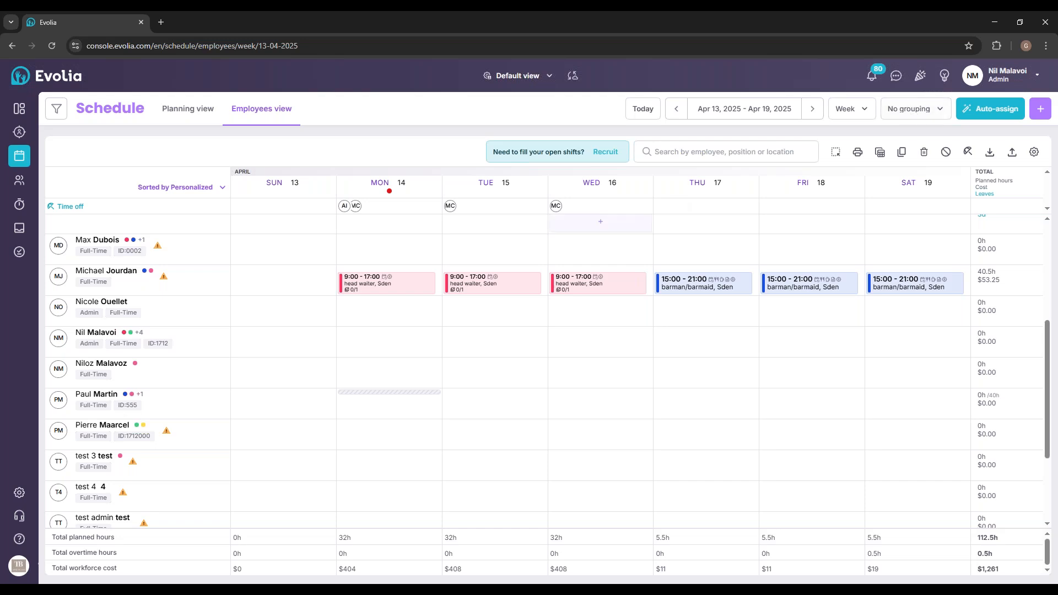
# Step: Start a new open shift on Tuesday, April 15, 2025, keeping the 9:00 start and 17:00 end times
pyautogui.scroll(4, 425, 239)
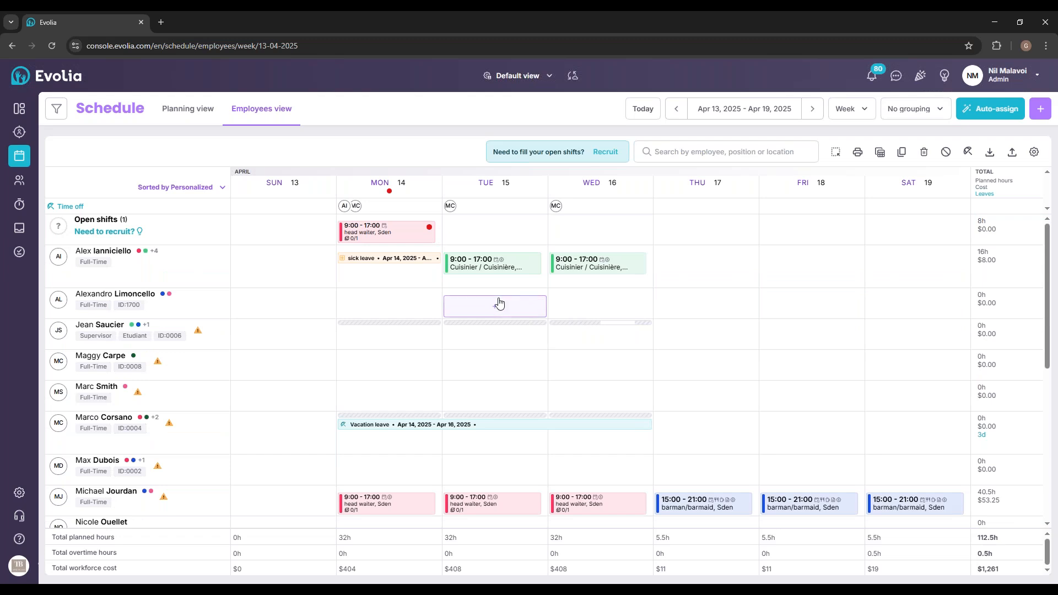
pyautogui.click(496, 235)
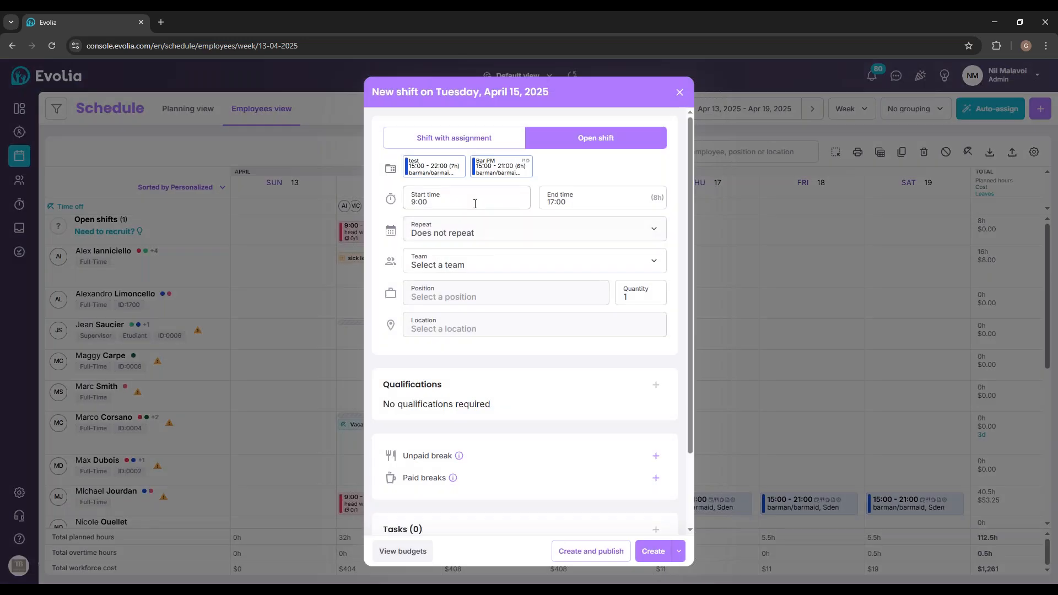
pyautogui.click(475, 200)
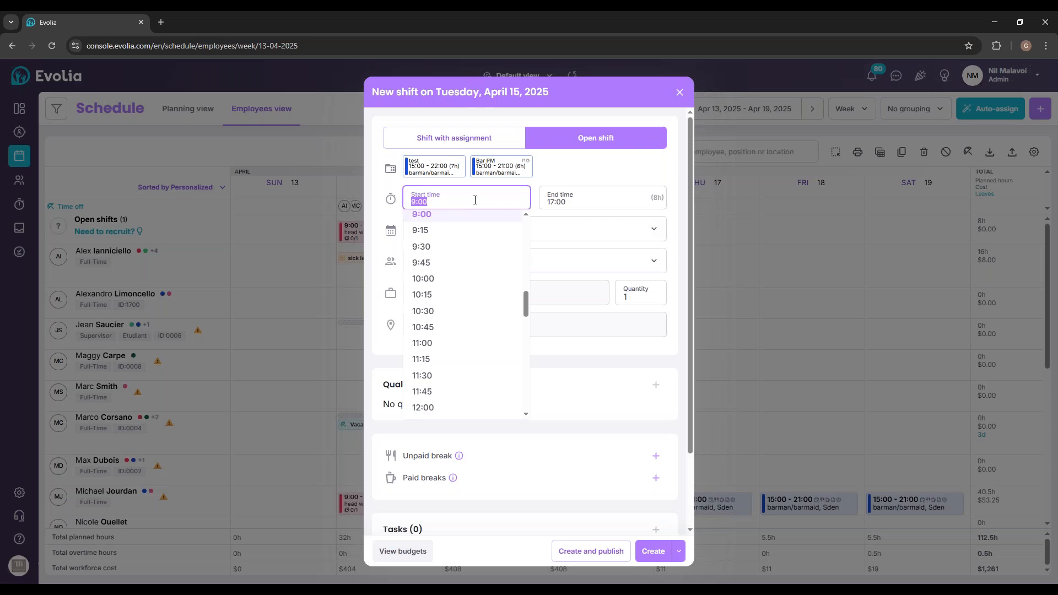
pyautogui.click(602, 200)
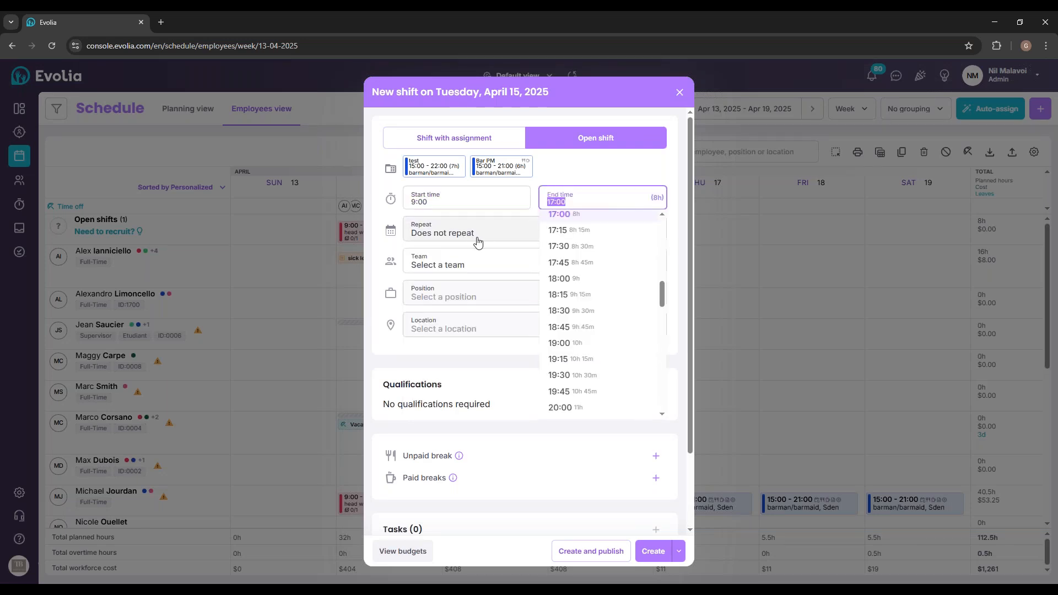
pyautogui.click(369, 277)
# Step: Set the open shift's team to Floor, position to head waiter with a quantity of 1, and location to 0001 - Wine room
pyautogui.click(471, 267)
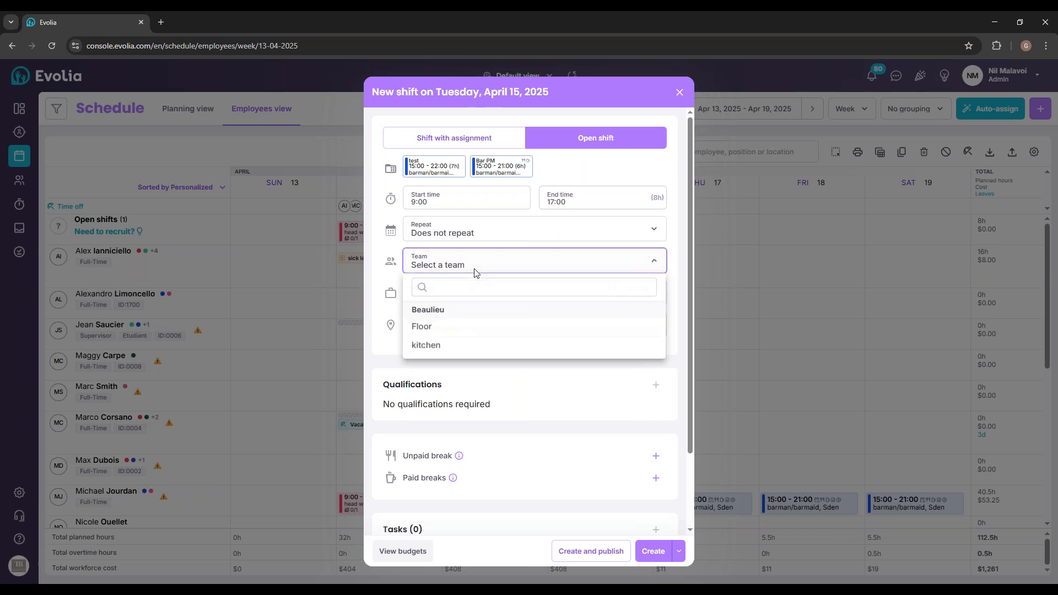
pyautogui.click(461, 327)
pyautogui.click(442, 292)
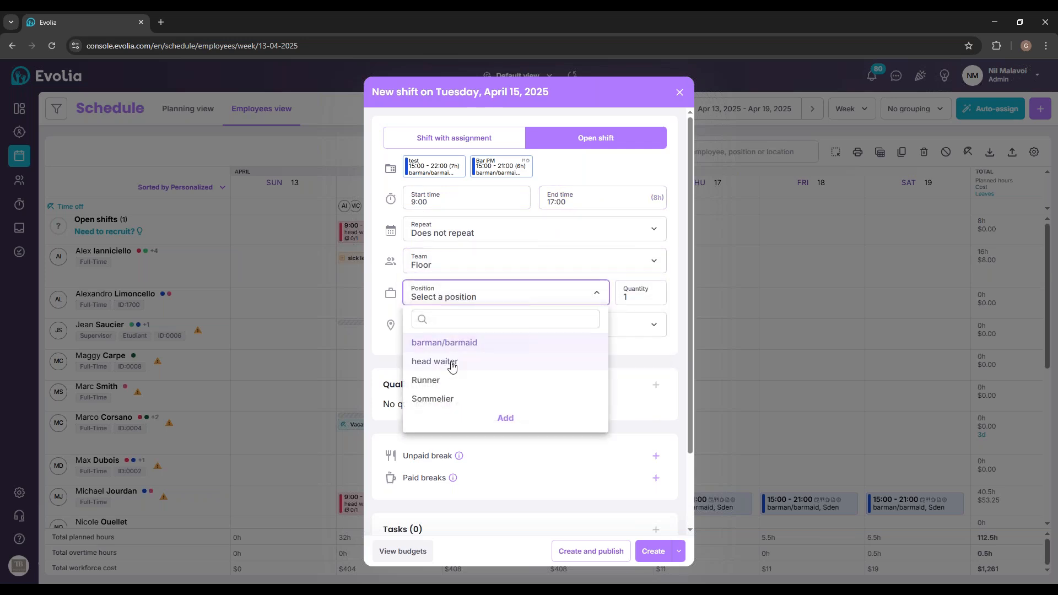
pyautogui.click(451, 363)
pyautogui.click(463, 329)
pyautogui.click(458, 393)
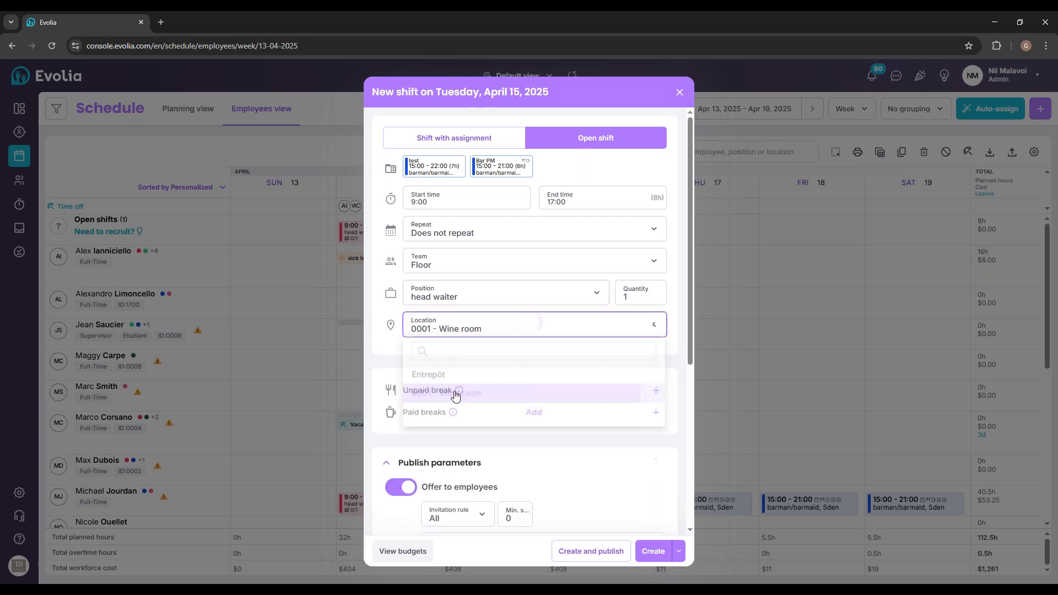
pyautogui.click(658, 295)
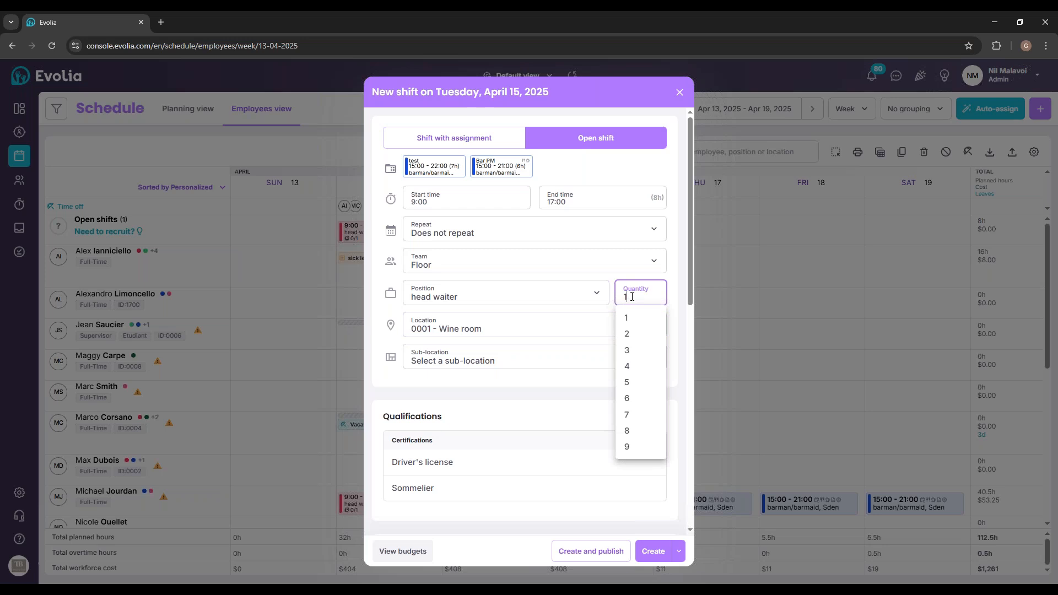
pyautogui.scroll(-1, 385, 346)
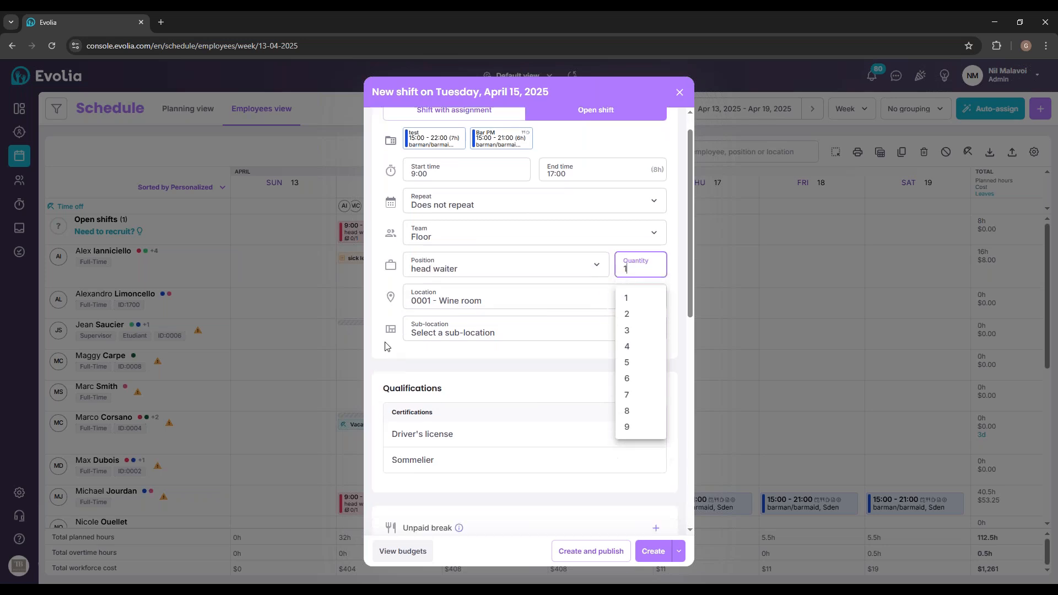
pyautogui.click(433, 326)
# Step: Add an unpaid break of 30 minutes to the open shift
pyautogui.scroll(-1, 539, 320)
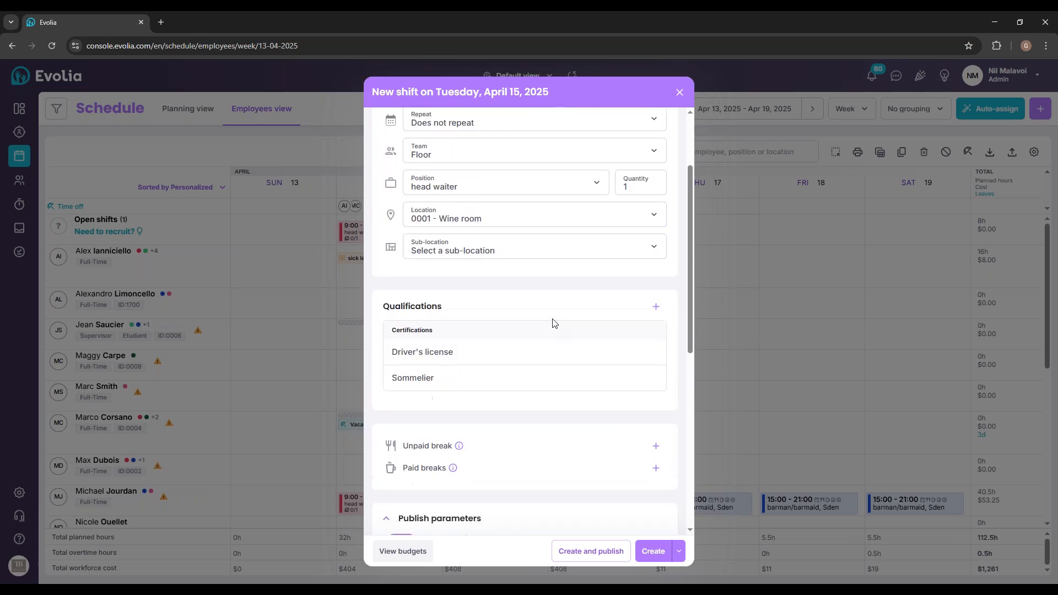
pyautogui.scroll(-1, 551, 324)
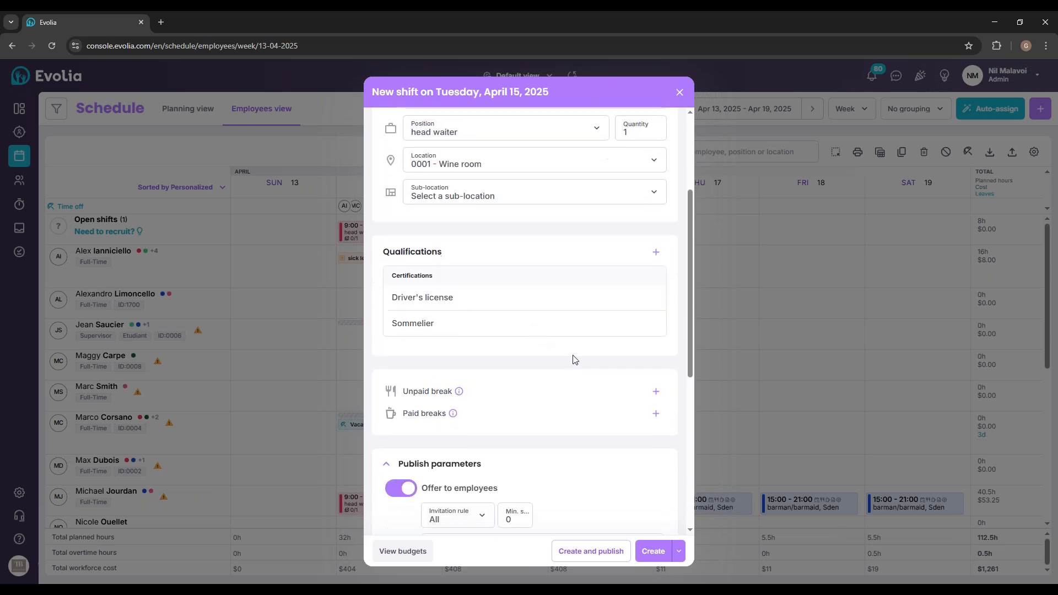
pyautogui.click(655, 391)
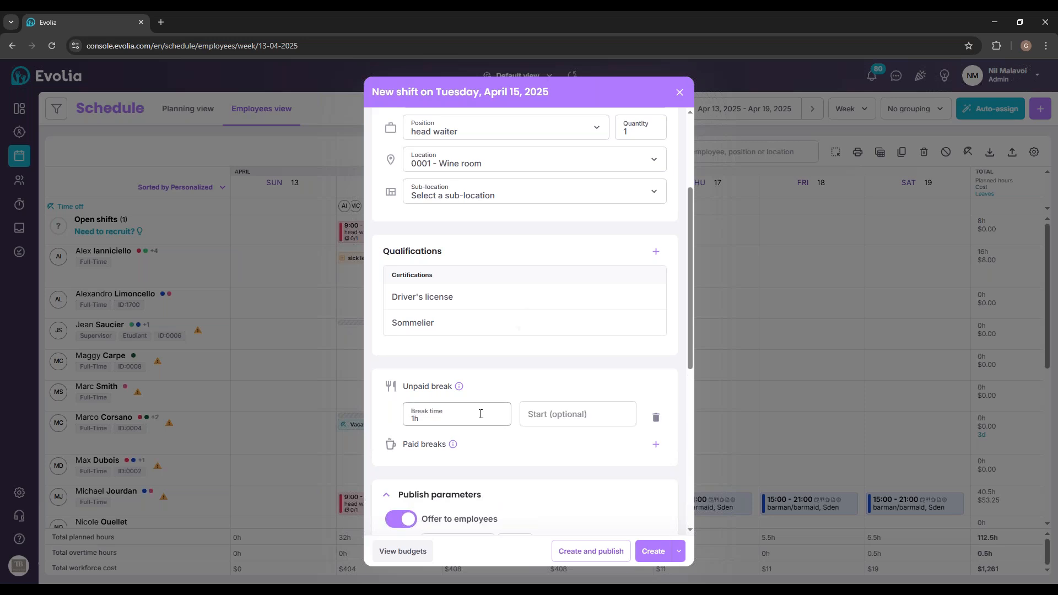
pyautogui.click(462, 419)
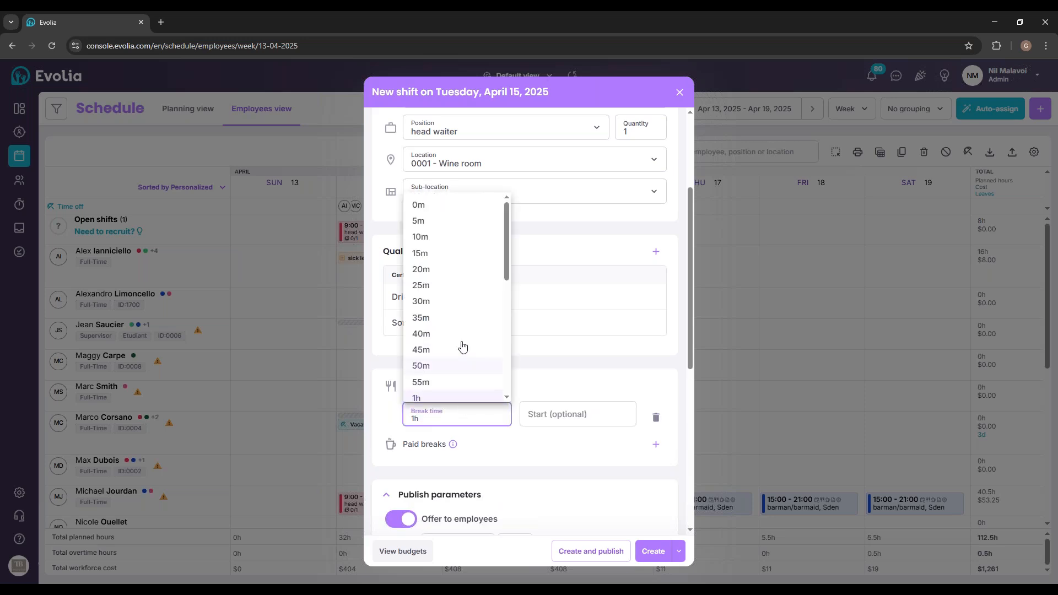
pyautogui.click(437, 302)
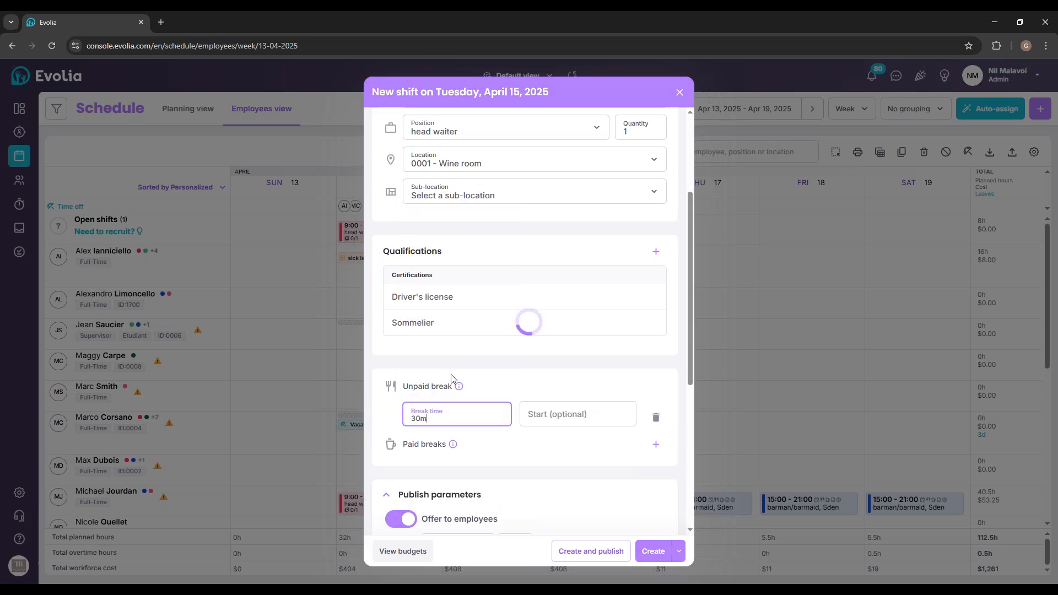
# Step: Review the open shift's publish parameters and create the shift as a draft
pyautogui.scroll(-2, 479, 385)
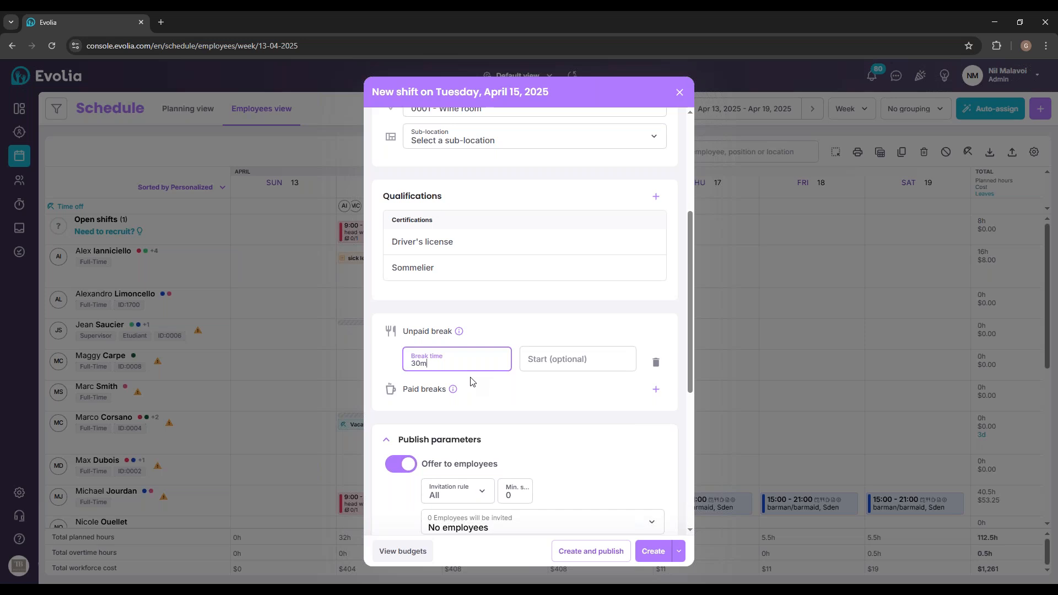
pyautogui.scroll(-2, 493, 379)
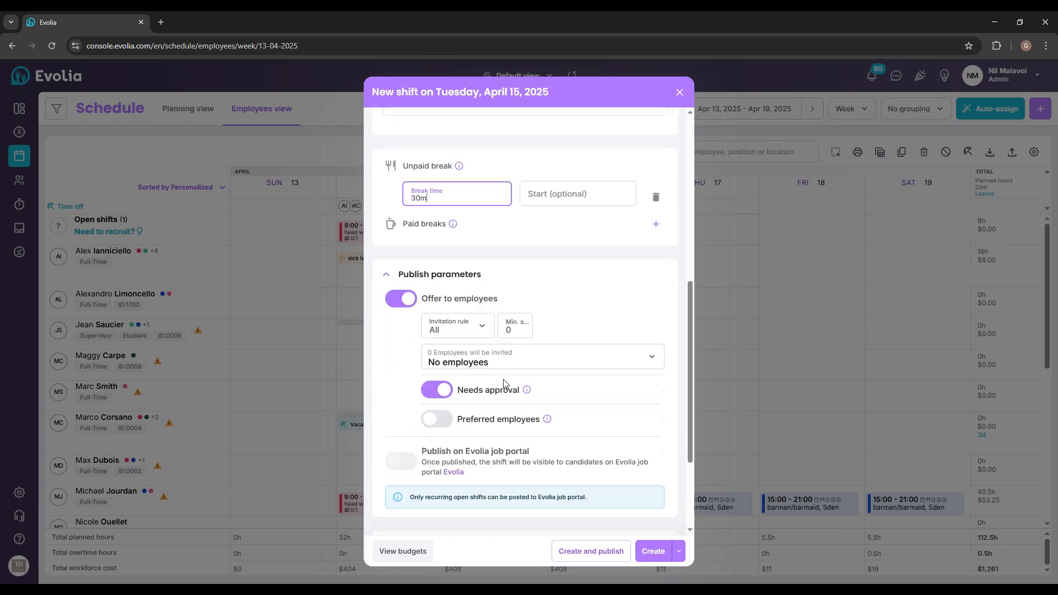
pyautogui.scroll(-3, 571, 371)
pyautogui.scroll(8, 557, 373)
pyautogui.scroll(-4, 554, 375)
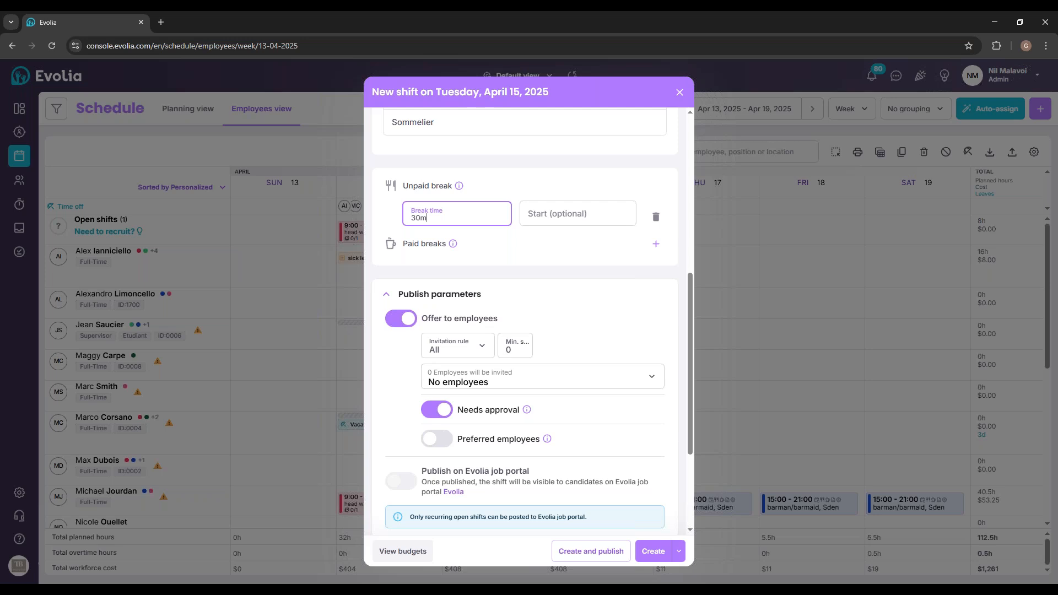
pyautogui.click(652, 551)
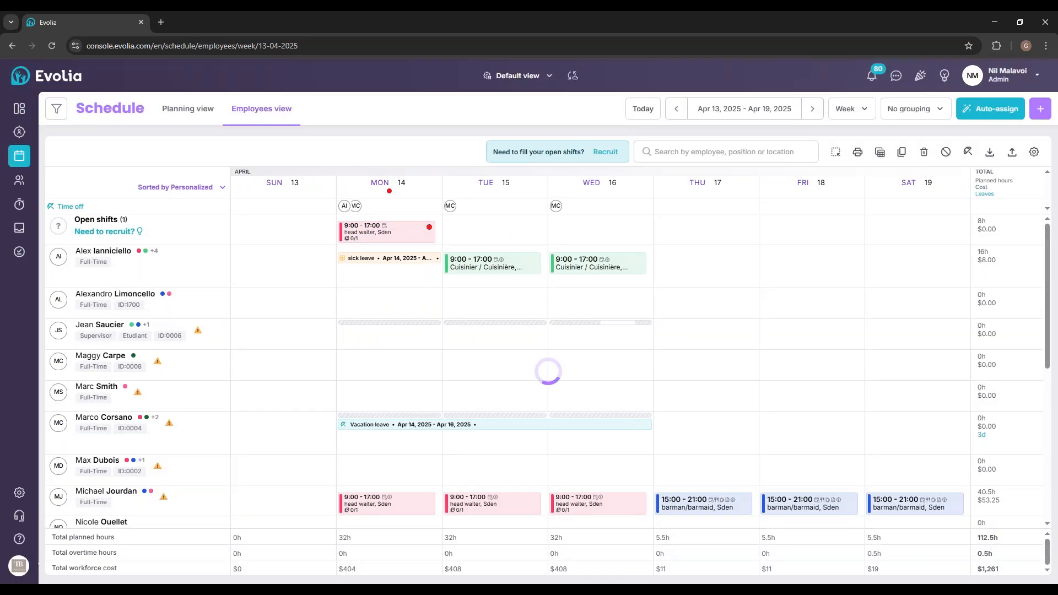
# Step: Look up candidates for Tuesday's draft open shift with the advanced assignment search, leaving it without assigning anyone
pyautogui.moveTo(492, 235)
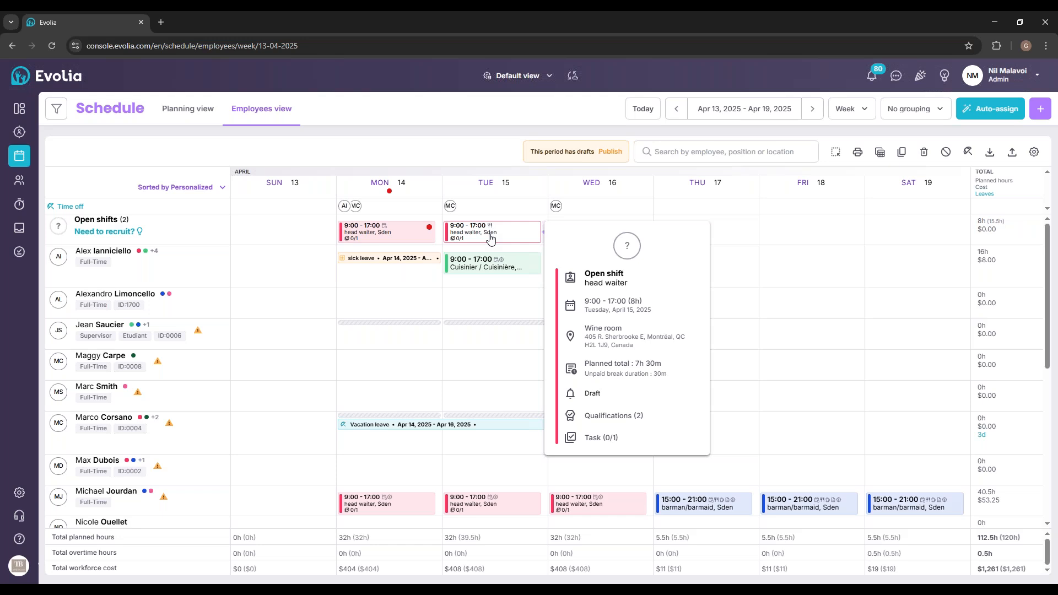
pyautogui.click(496, 237)
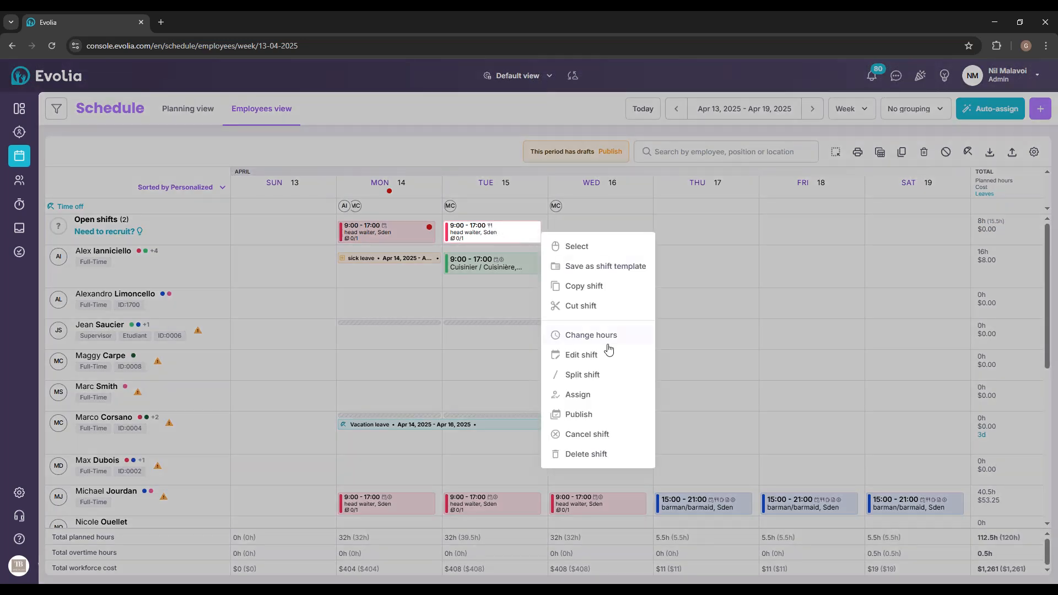
pyautogui.click(577, 394)
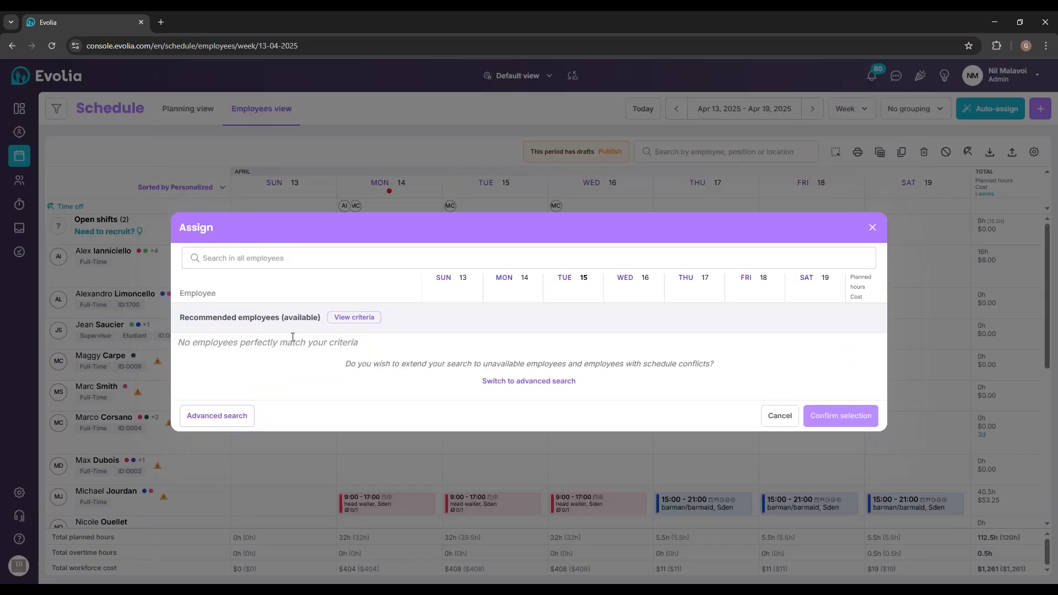
pyautogui.click(496, 382)
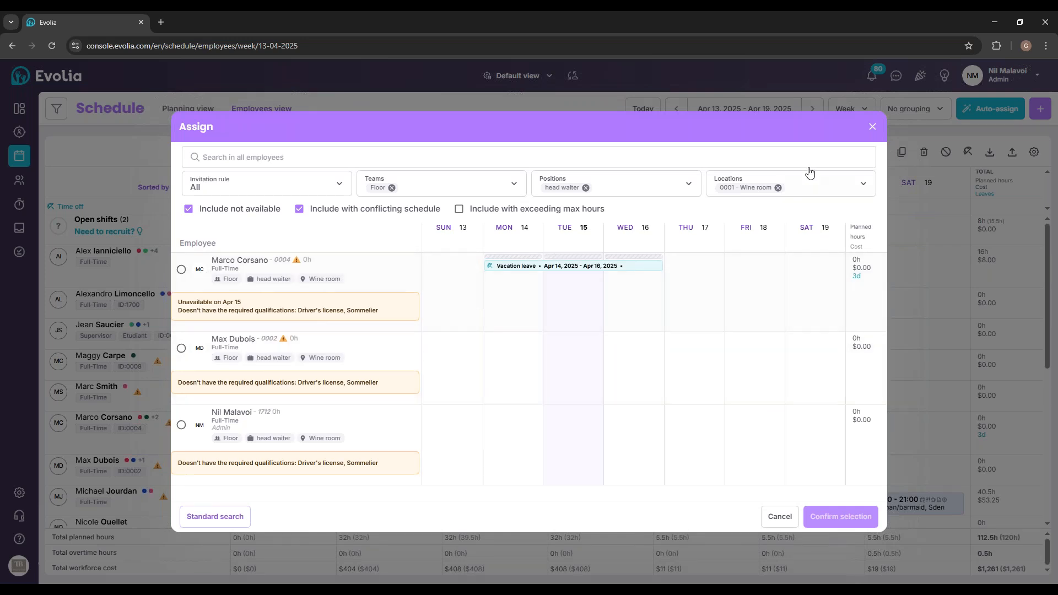
pyautogui.click(871, 127)
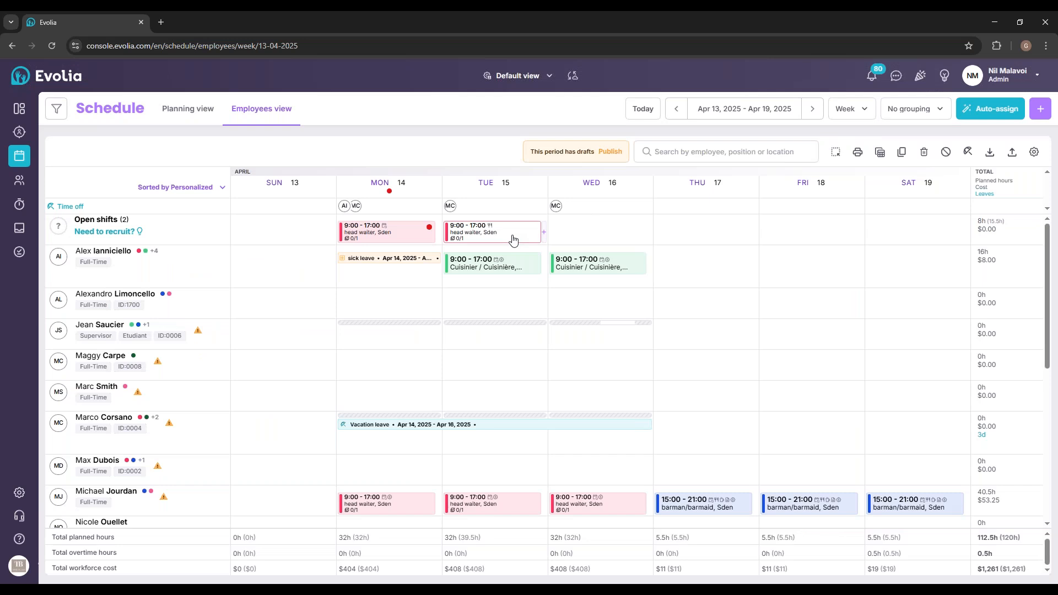
# Step: Assign Tuesday's open head waiter shift, as a draft, to the employee listed directly below the one on vacation leave
pyautogui.moveTo(509, 237)
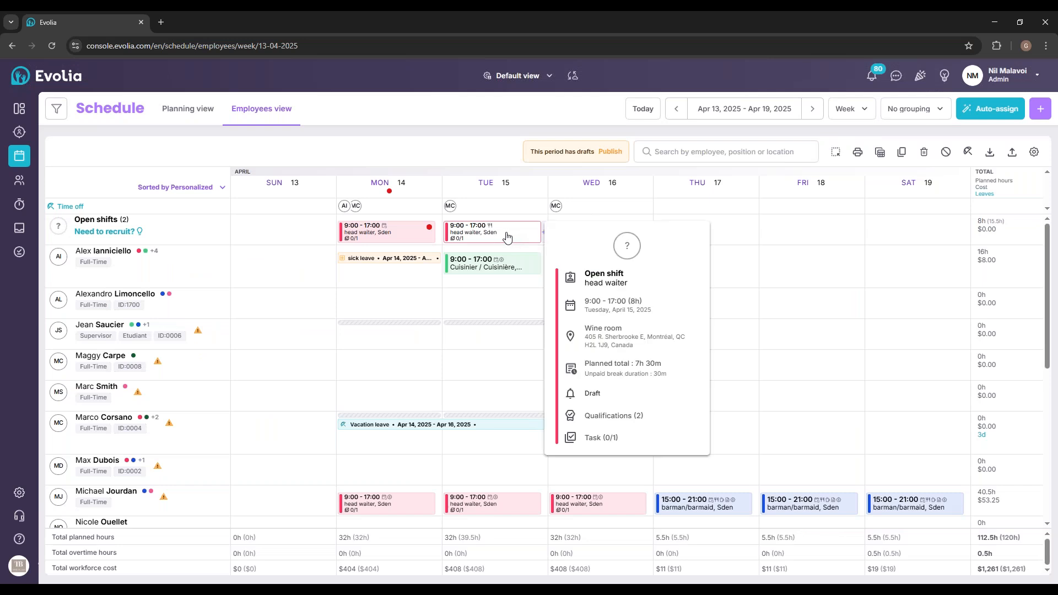
pyautogui.moveTo(505, 237); pyautogui.dragTo(508, 472)
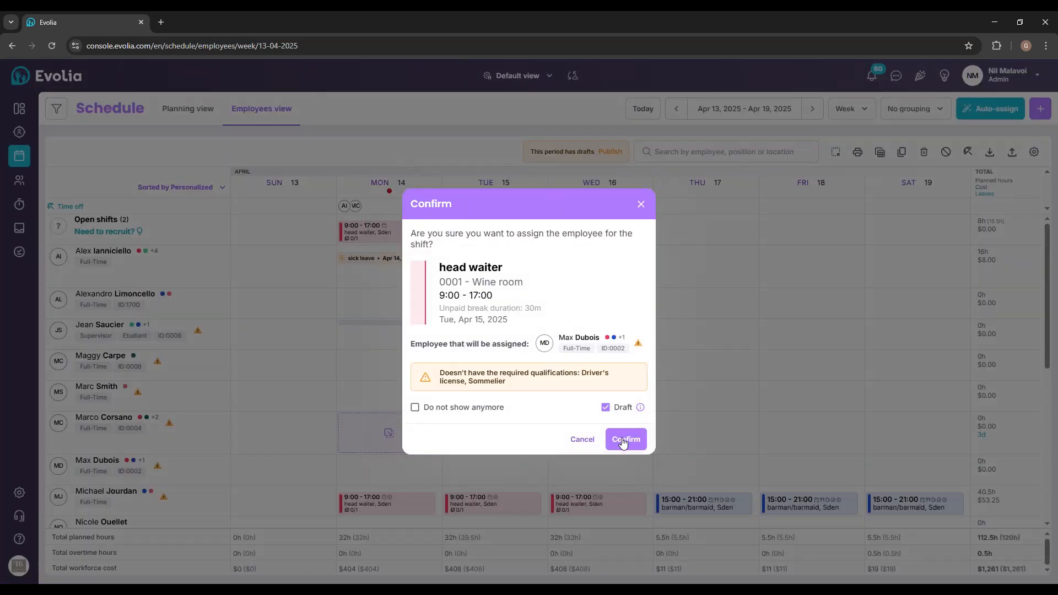
pyautogui.click(627, 444)
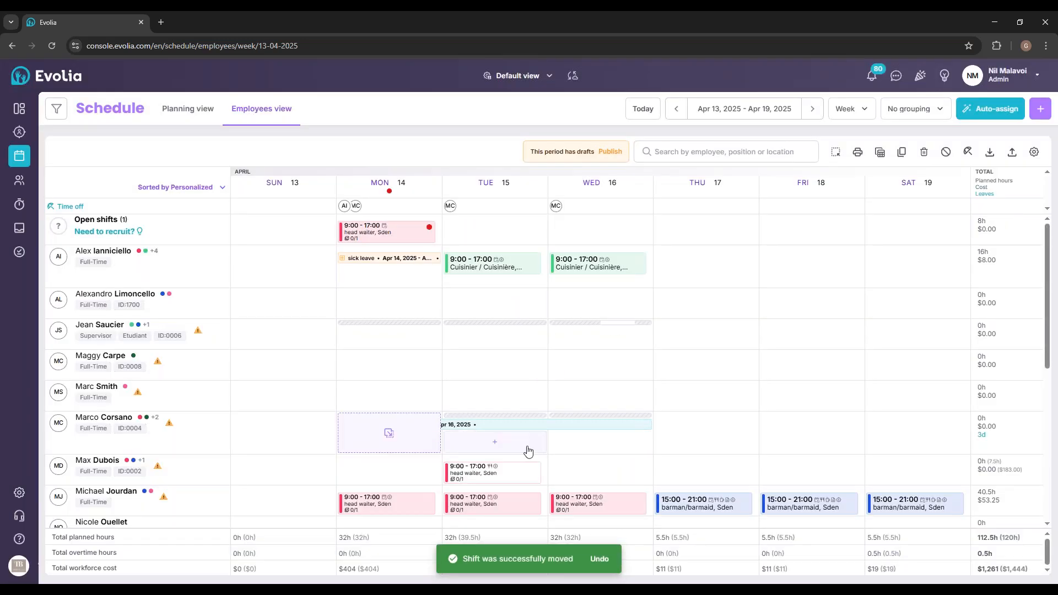
# Step: Examine the details of the newly assigned Tuesday draft shift and compare it with the published head waiter shifts beneath it
pyautogui.scroll(-1, 586, 428)
pyautogui.scroll(1, 587, 429)
pyautogui.scroll(-1, 562, 428)
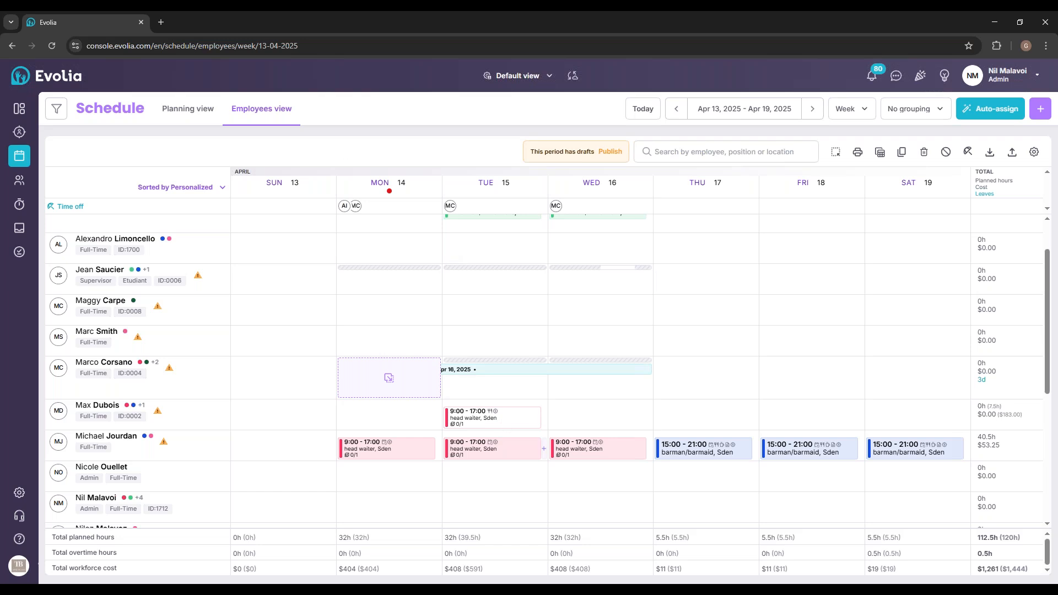
pyautogui.moveTo(481, 423)
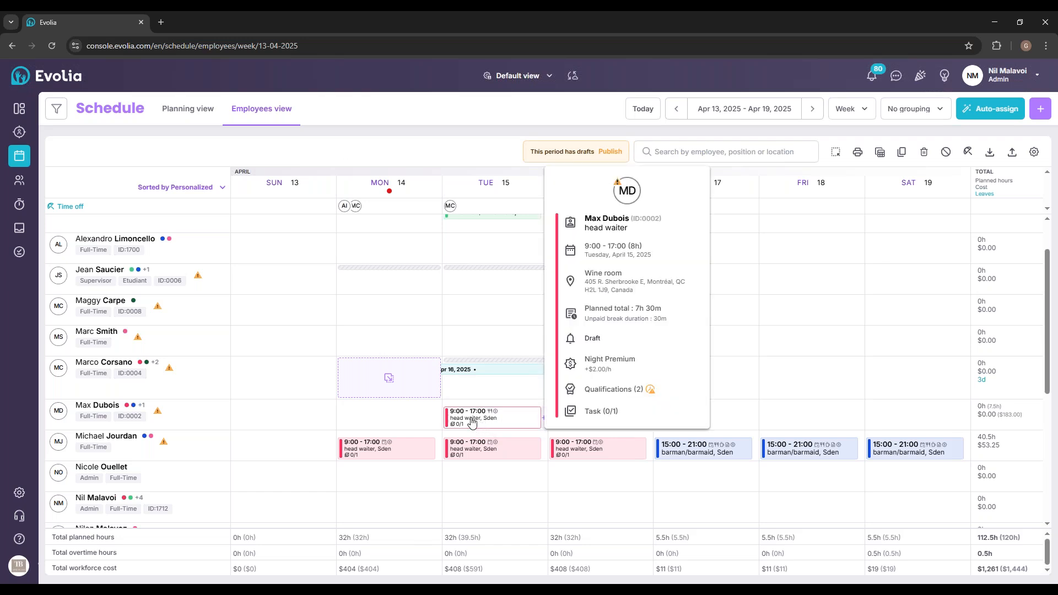
pyautogui.moveTo(501, 446)
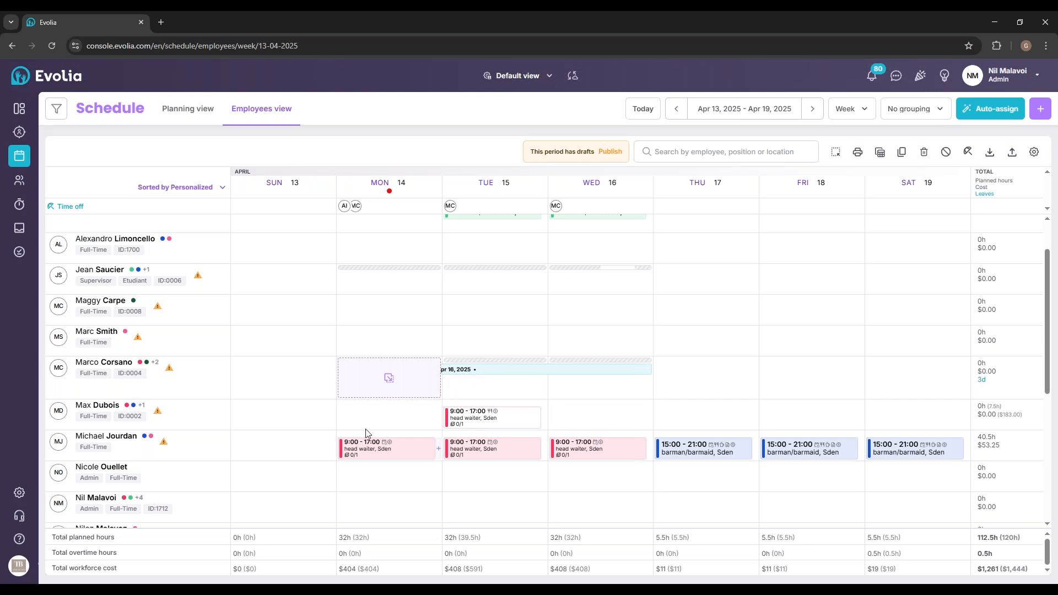
pyautogui.moveTo(141, 419)
# Step: Create a 9:00 to 17:00 draft shift for the same employee on Wednesday, April 16, with team kitchen and position Cuisinier / Cuisinière
pyautogui.click(611, 420)
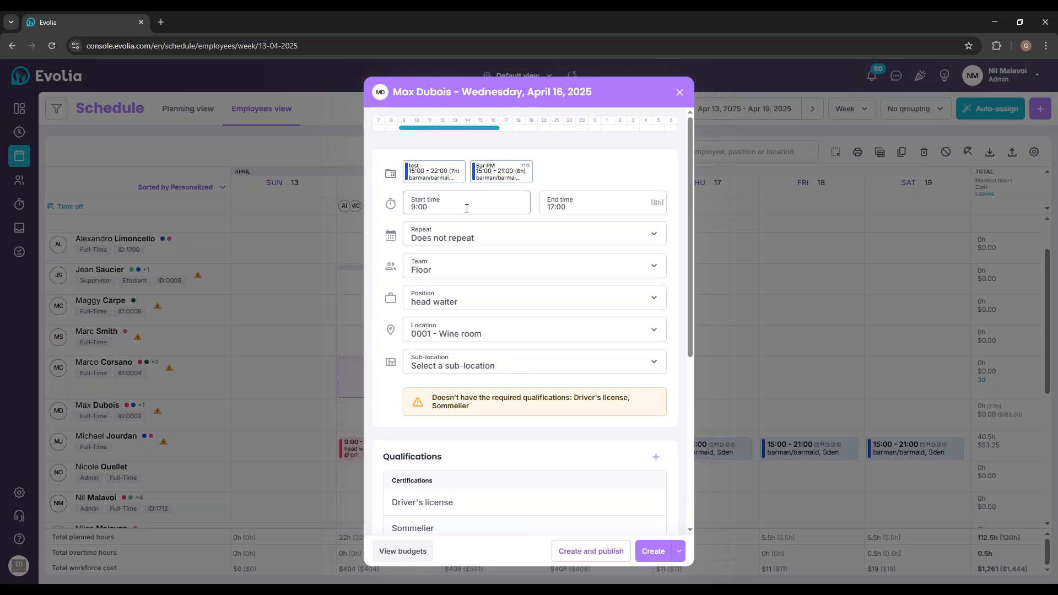
pyautogui.click(479, 269)
pyautogui.click(444, 351)
pyautogui.click(464, 301)
pyautogui.click(473, 349)
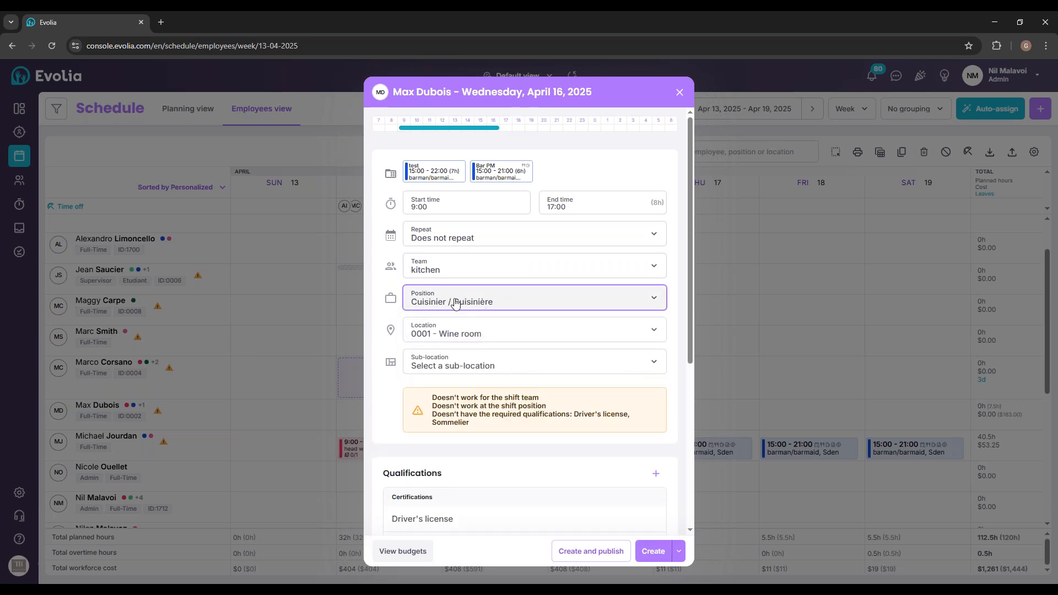
pyautogui.click(657, 555)
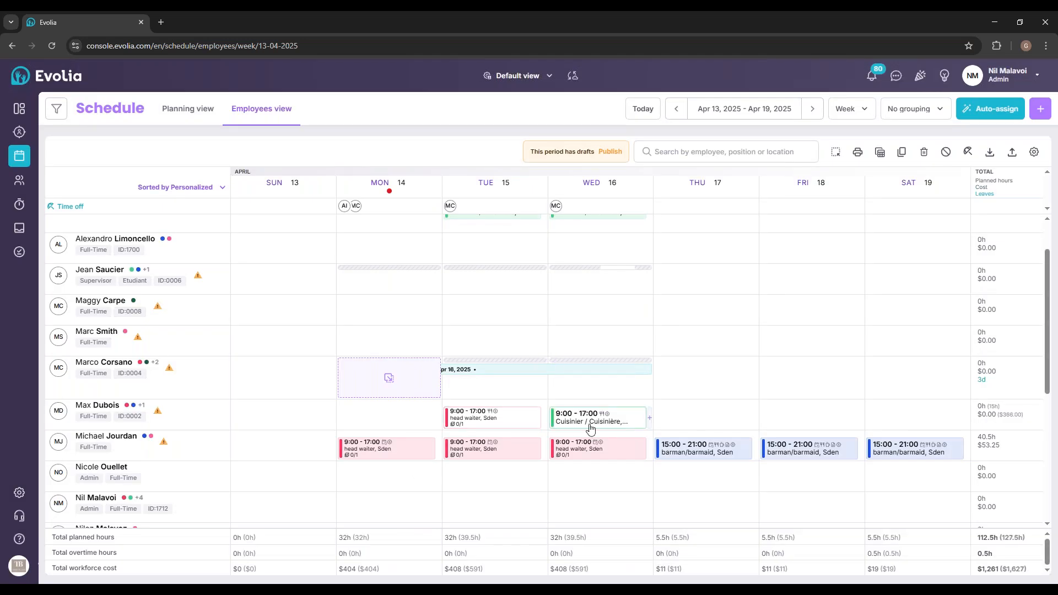
# Step: Examine the options for publishing the employee's Tuesday draft shift individually and the notice about drafts in this period
pyautogui.moveTo(587, 428)
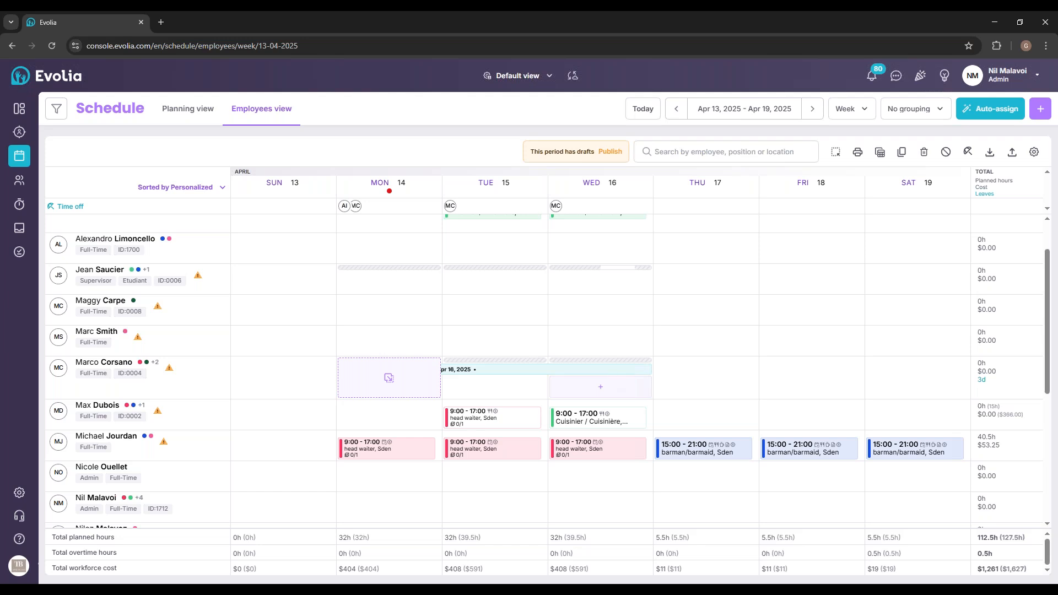
pyautogui.rightClick(493, 419)
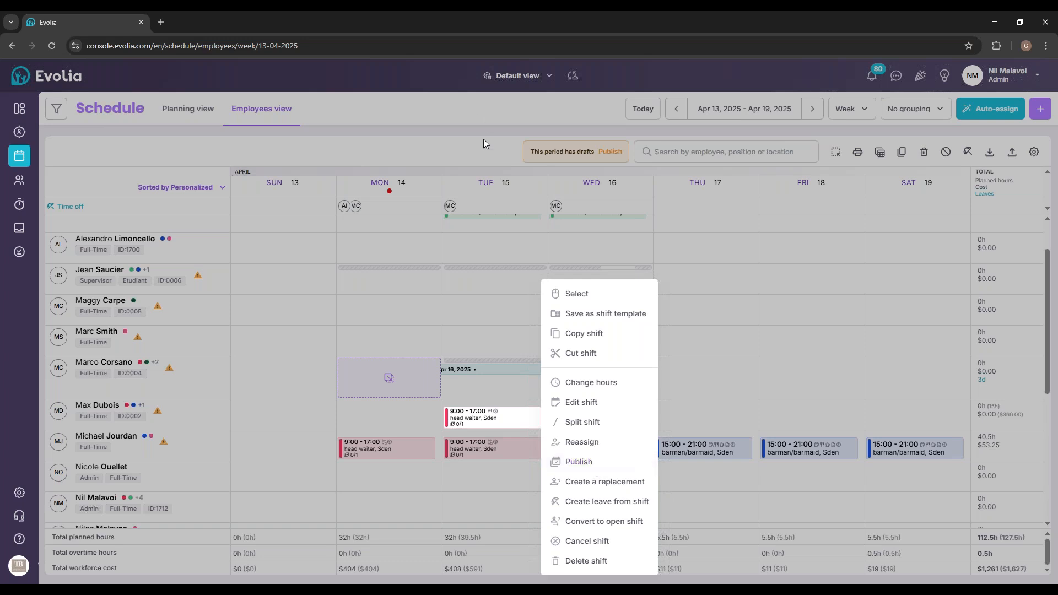
pyautogui.click(593, 465)
pyautogui.moveTo(530, 152); pyautogui.dragTo(595, 157)
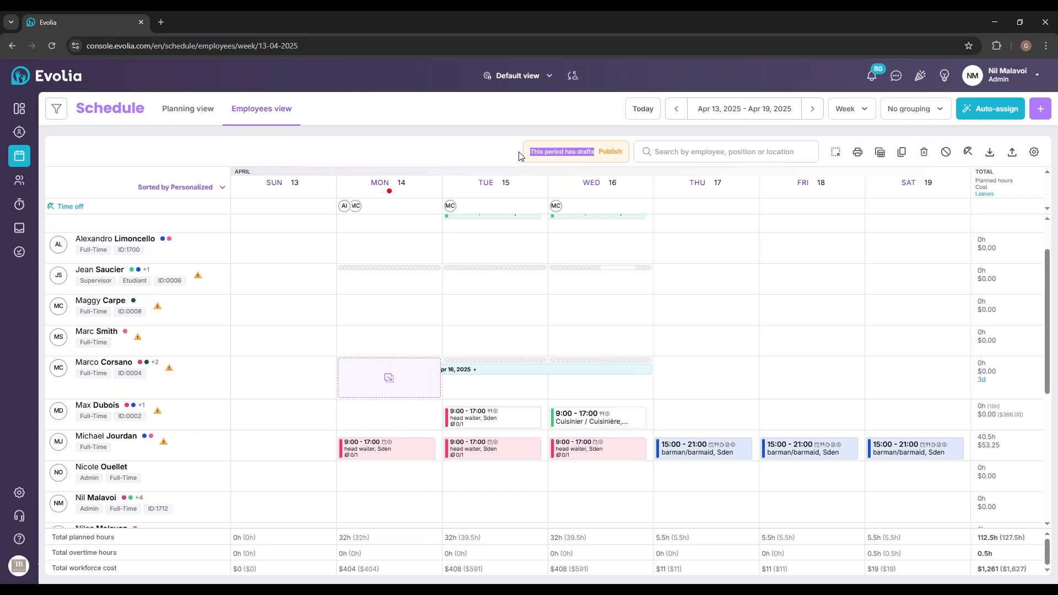
pyautogui.rightClick(511, 414)
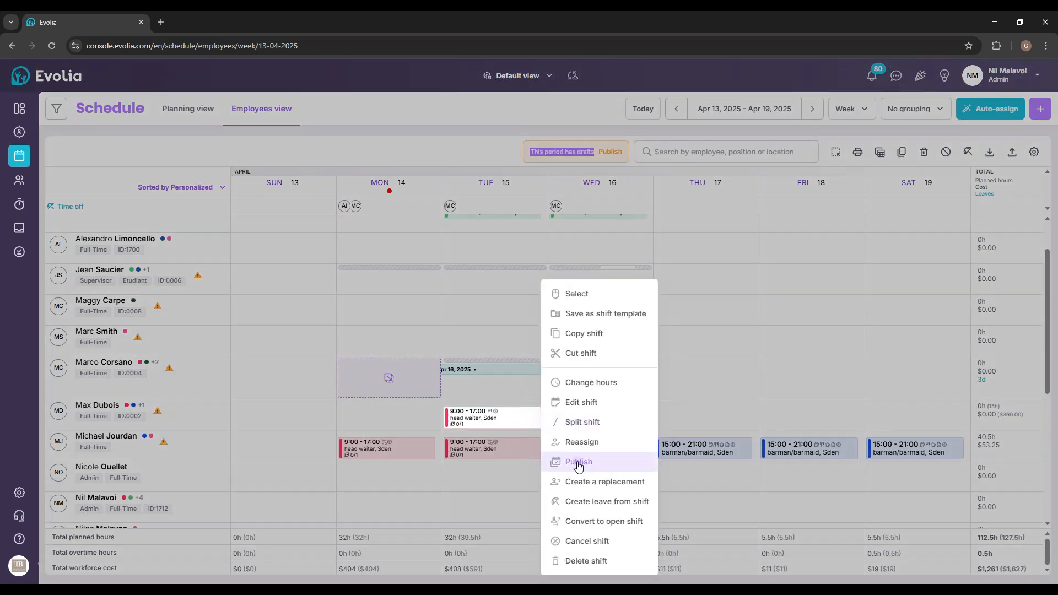
pyautogui.click(581, 462)
pyautogui.click(610, 355)
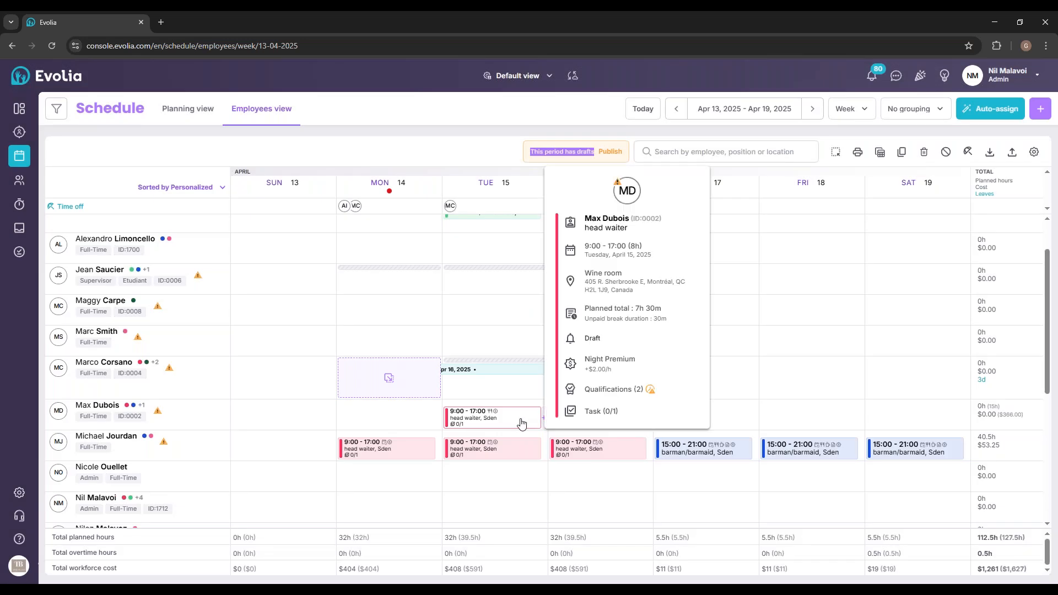
# Step: Publish all draft shifts of the week of April 13 to 19, 2025
pyautogui.click(607, 157)
pyautogui.click(624, 367)
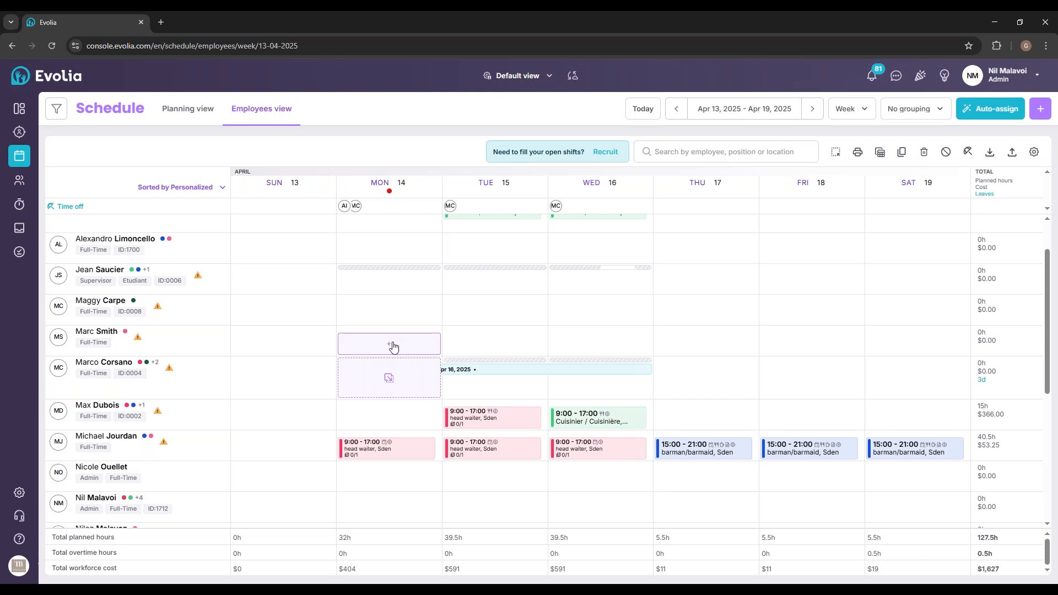
# Step: Start a Monday, April 14 Sommelier shift for the employee above the one on leave, with a custom repeat every 1 week on Monday through Thursday
pyautogui.click(392, 346)
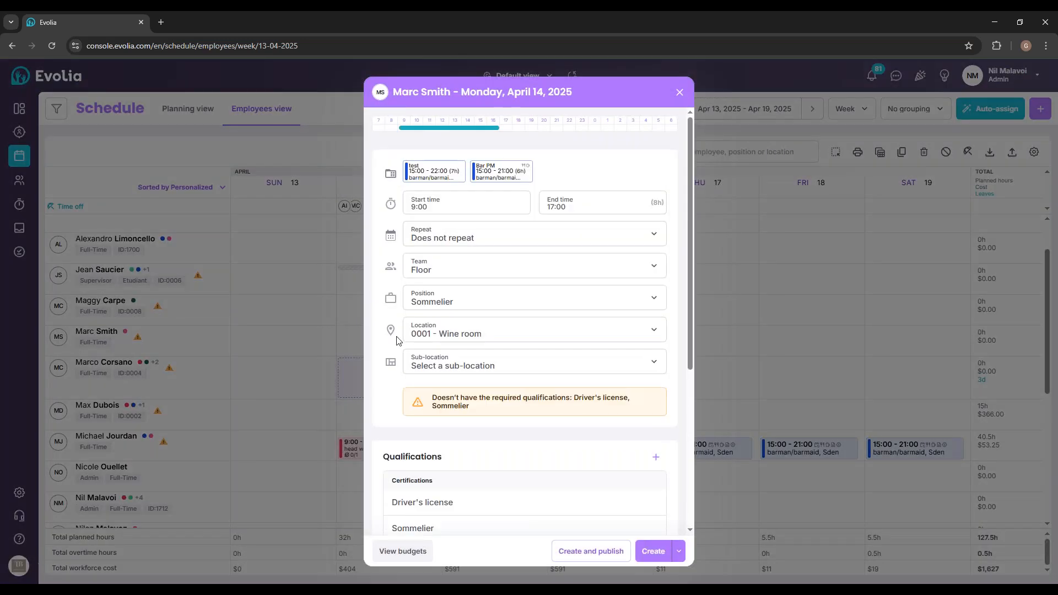
pyautogui.click(466, 238)
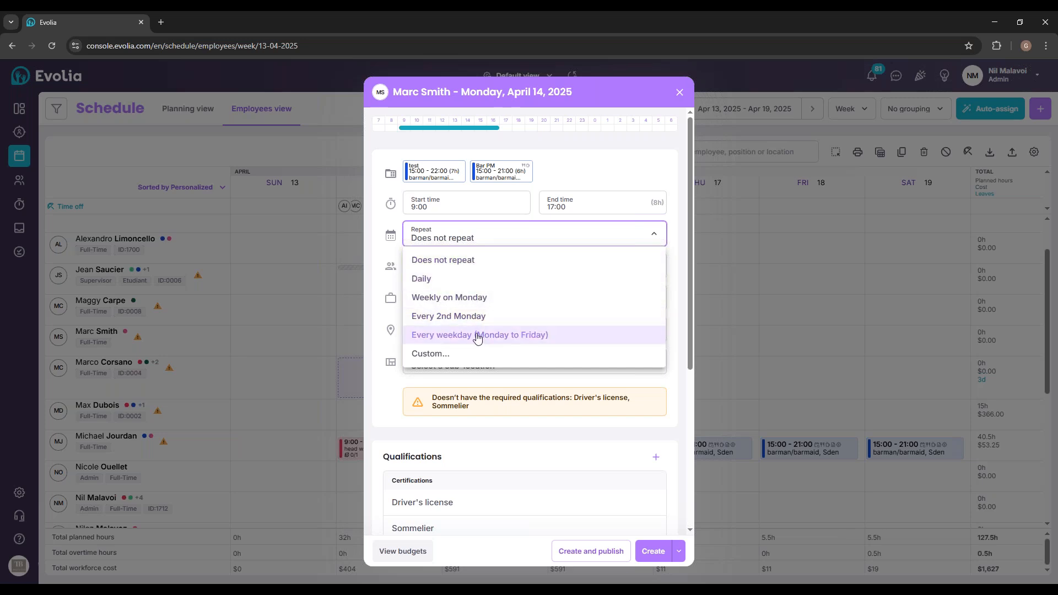
pyautogui.click(451, 357)
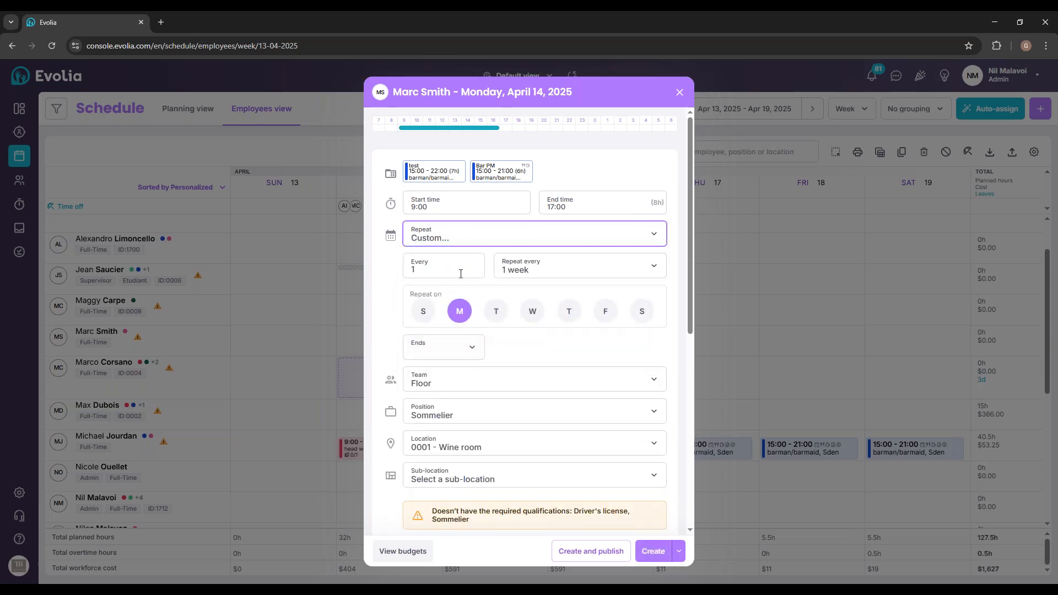
pyautogui.click(442, 274)
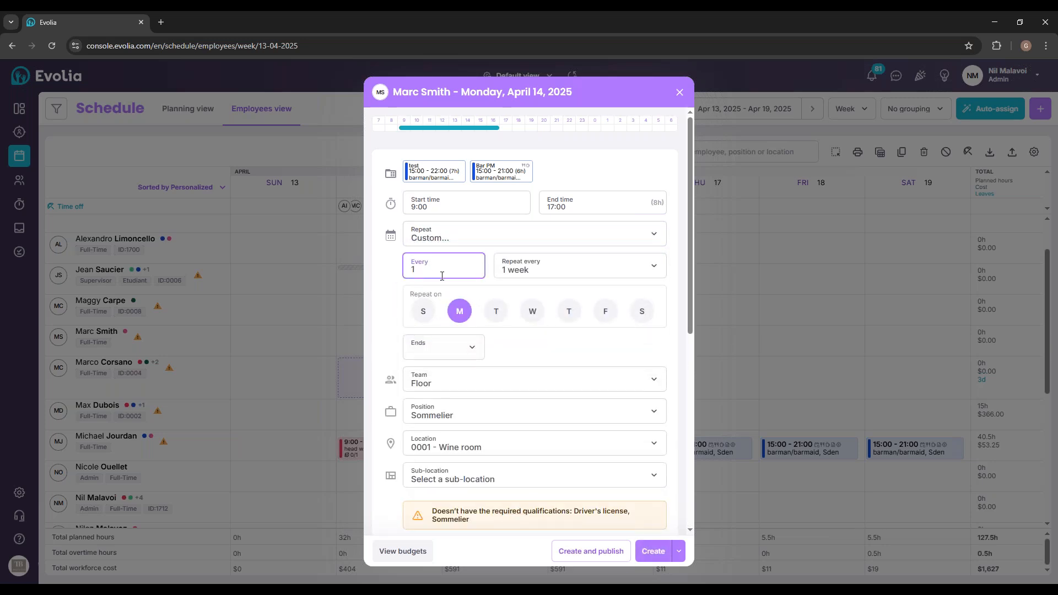
pyautogui.write('2')
pyautogui.press('BackSpace')
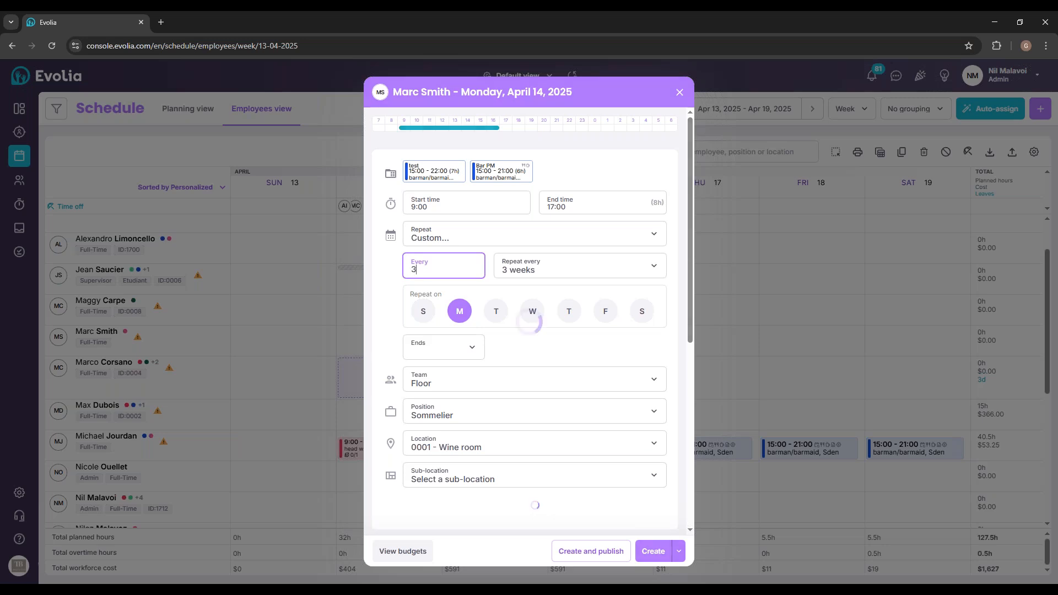
pyautogui.write('1')
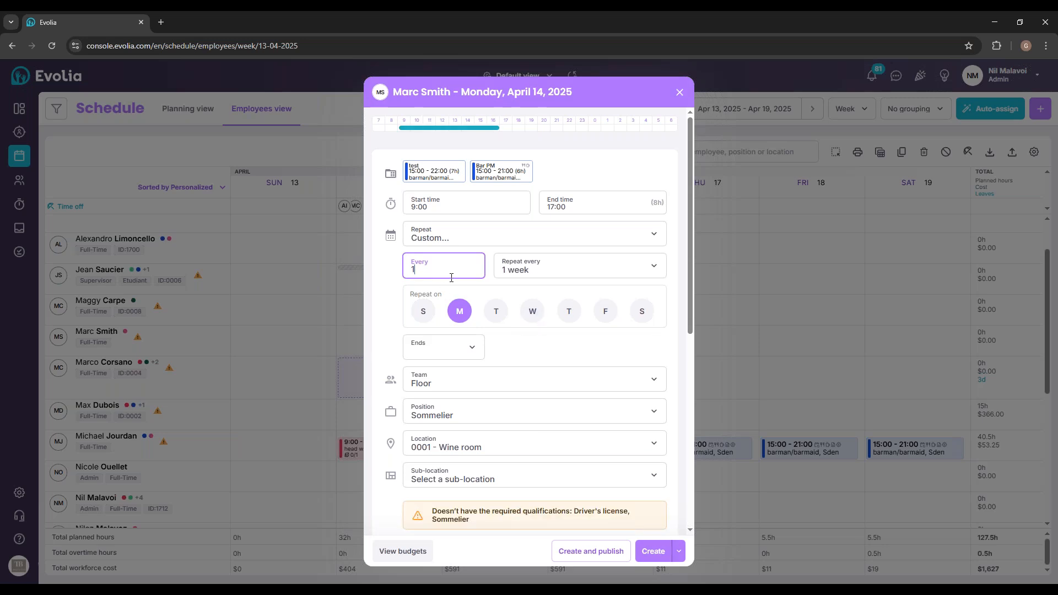
pyautogui.click(496, 311)
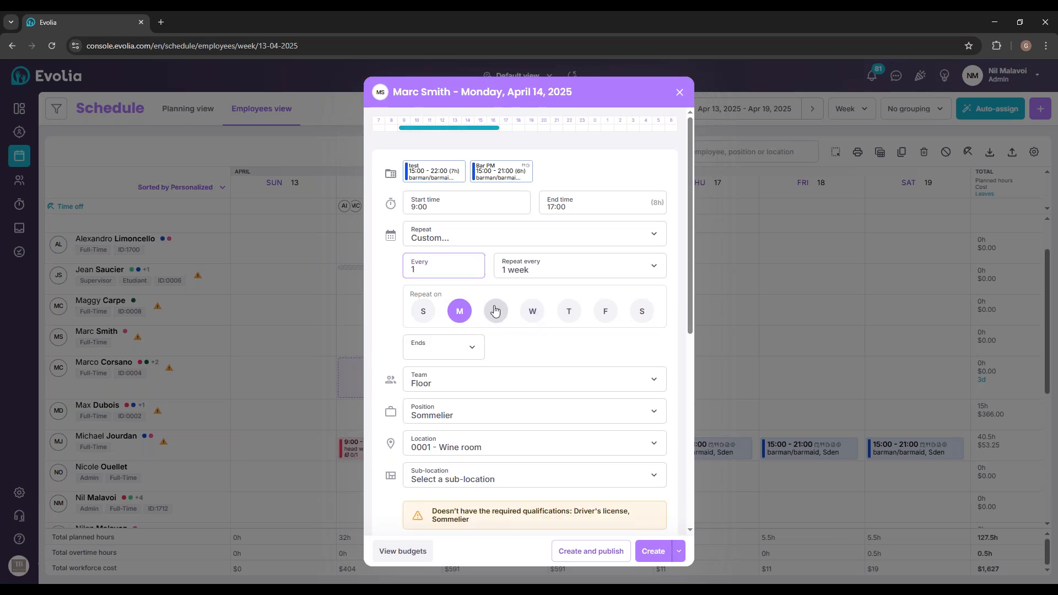
pyautogui.click(532, 311)
pyautogui.click(569, 311)
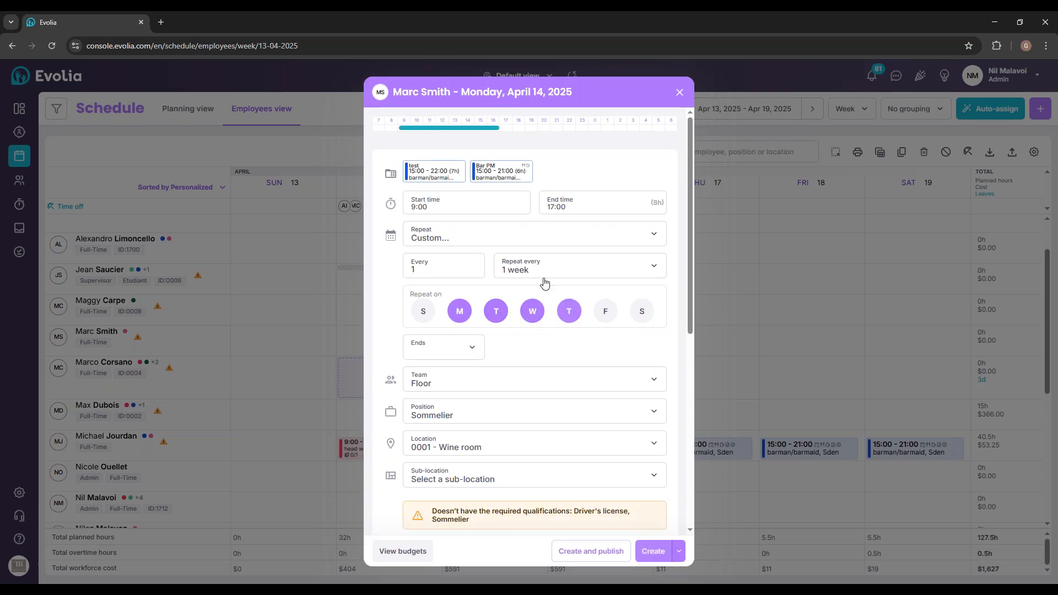
# Step: End the recurrence on June 14, 2025, and create and publish the repeating Sommelier shift
pyautogui.click(471, 348)
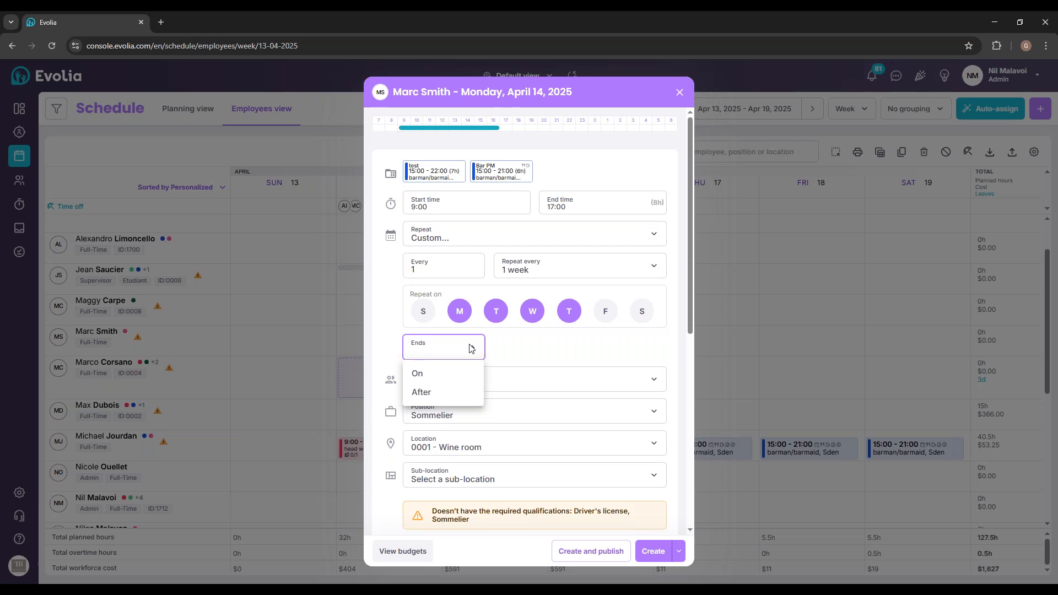
pyautogui.click(432, 373)
pyautogui.click(599, 354)
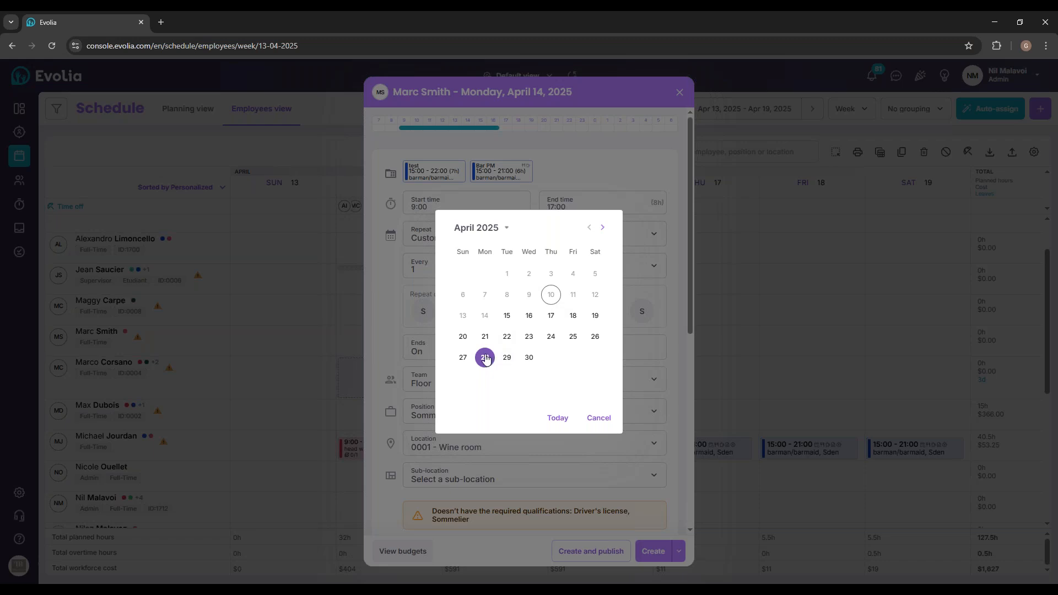
pyautogui.click(603, 228)
pyautogui.click(603, 228)
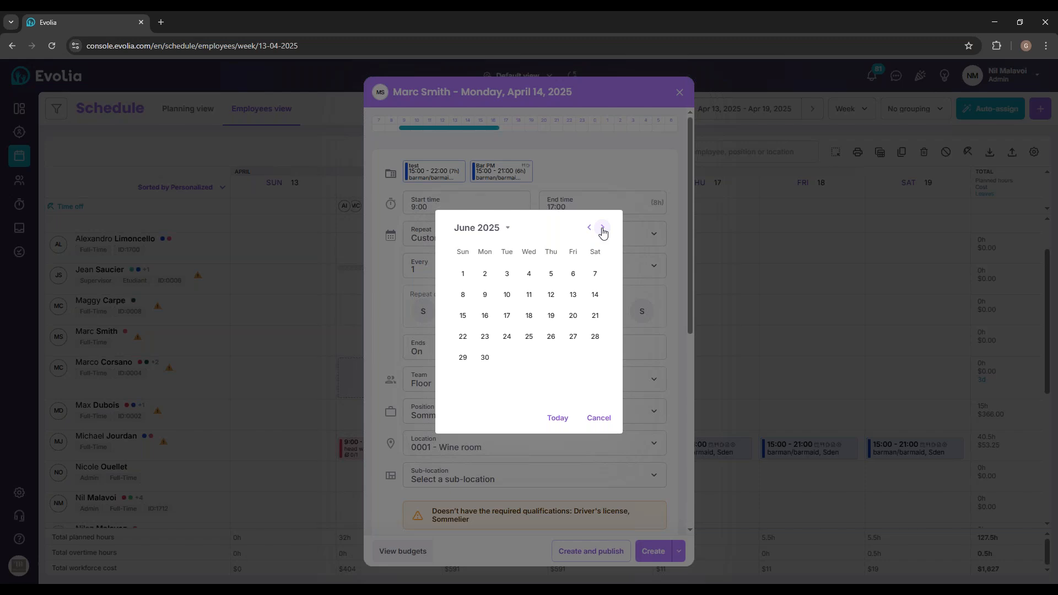
pyautogui.click(596, 296)
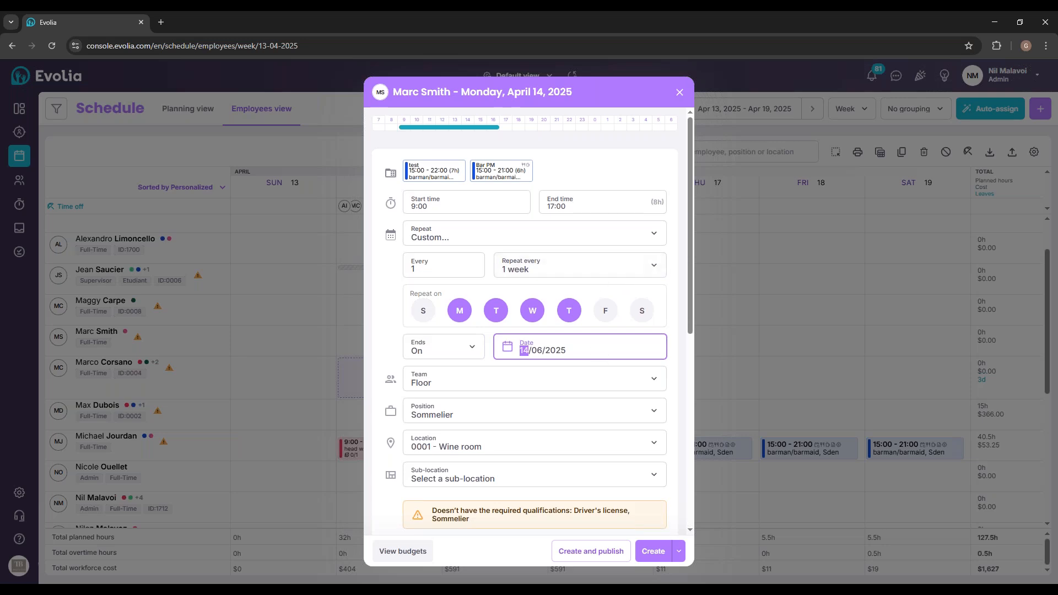
pyautogui.scroll(-1, 606, 361)
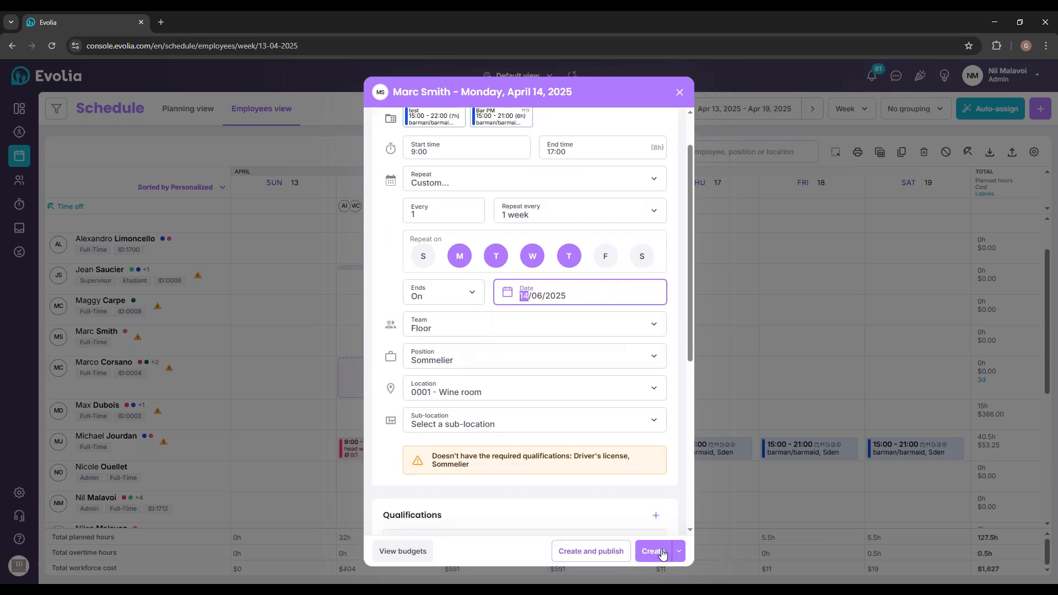
pyautogui.click(590, 552)
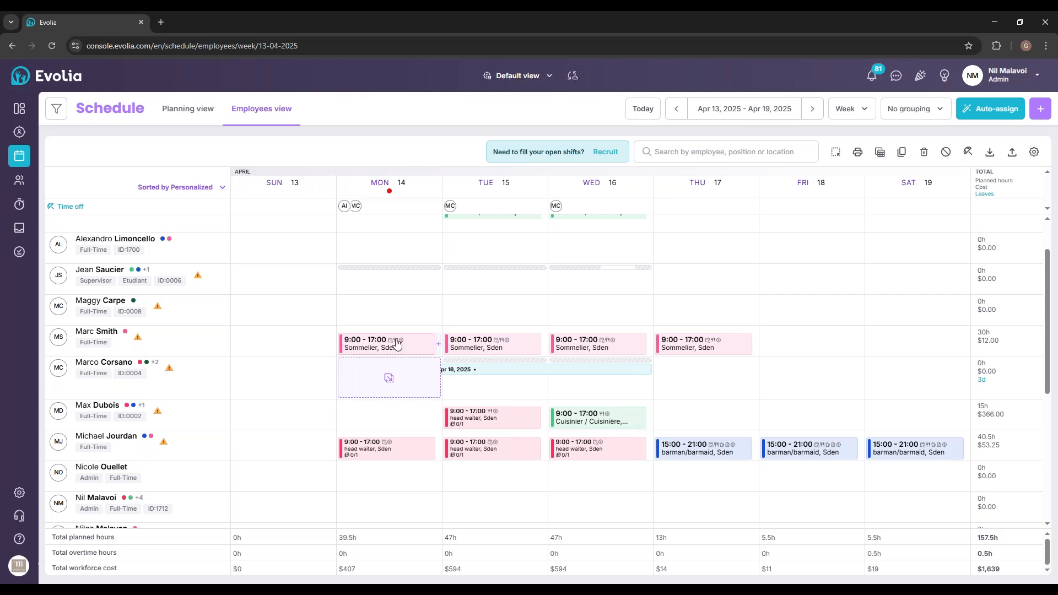
# Step: Save the new Monday Sommelier shift as a shift template named "Sommelier - 9:00 to 17:00"
pyautogui.rightClick(397, 342)
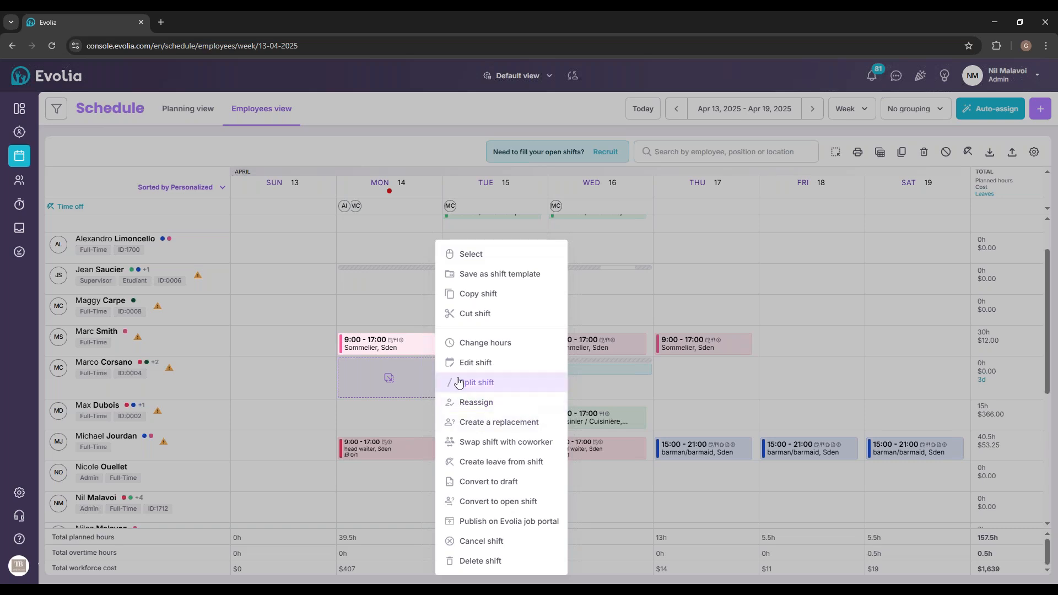
pyautogui.click(484, 281)
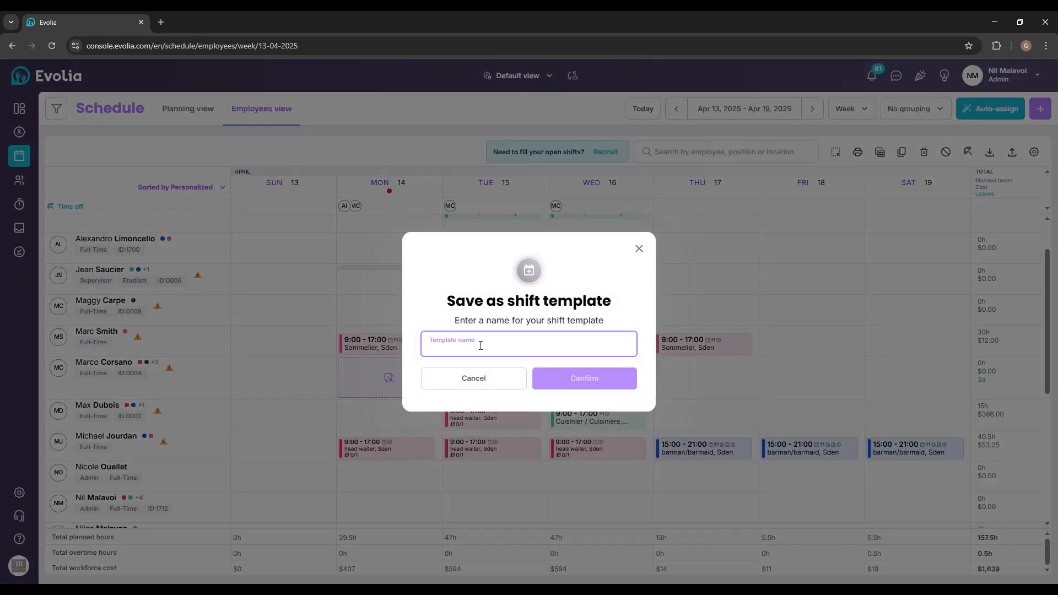
pyautogui.write('Sommelier ')
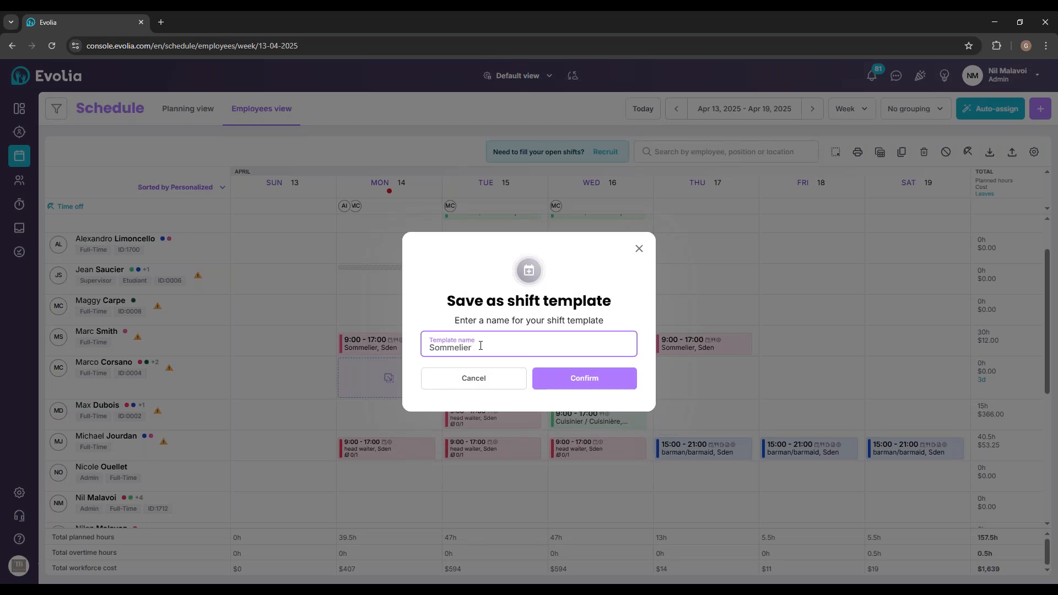
pyautogui.write('- 9:00 17:00')
pyautogui.click(501, 347)
pyautogui.write('to 17:00')
pyautogui.click(560, 387)
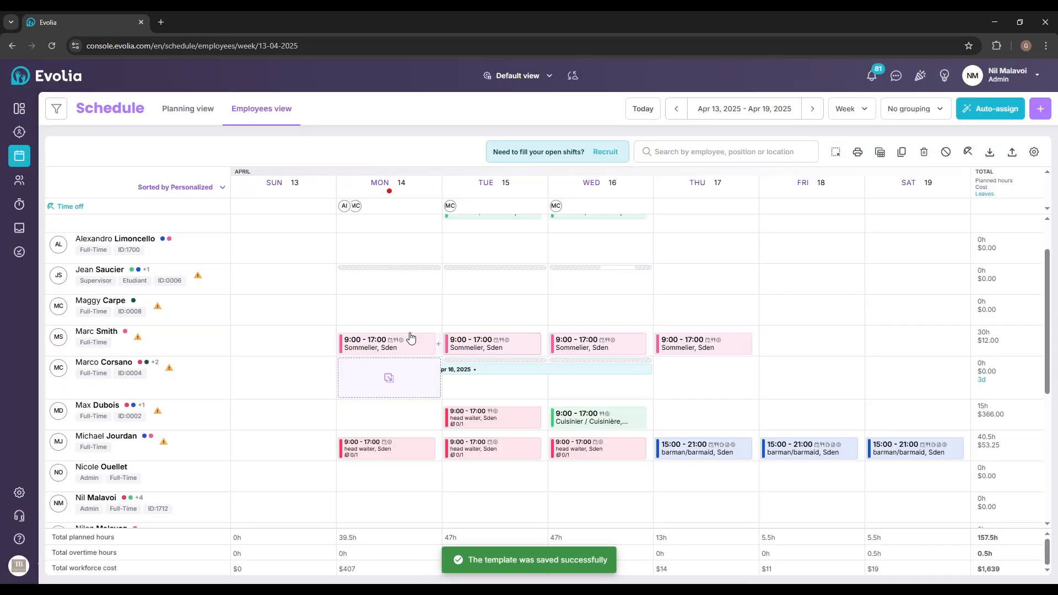
# Step: Try the saved Sommelier template in a new Monday, April 14 shift for the employee one row above, and discard the form
pyautogui.click(417, 302)
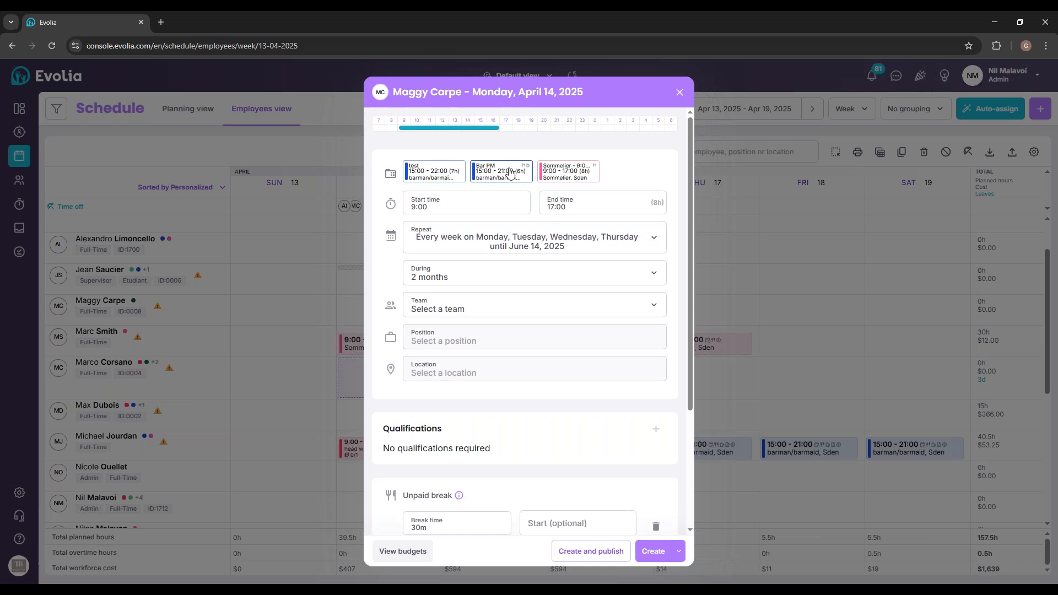
pyautogui.click(567, 173)
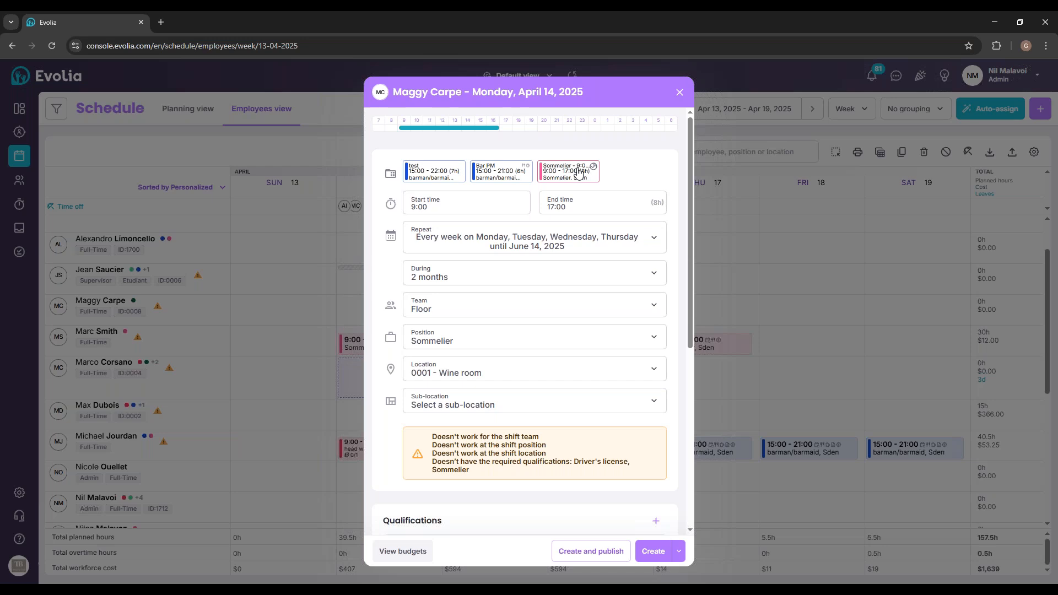
pyautogui.click(680, 92)
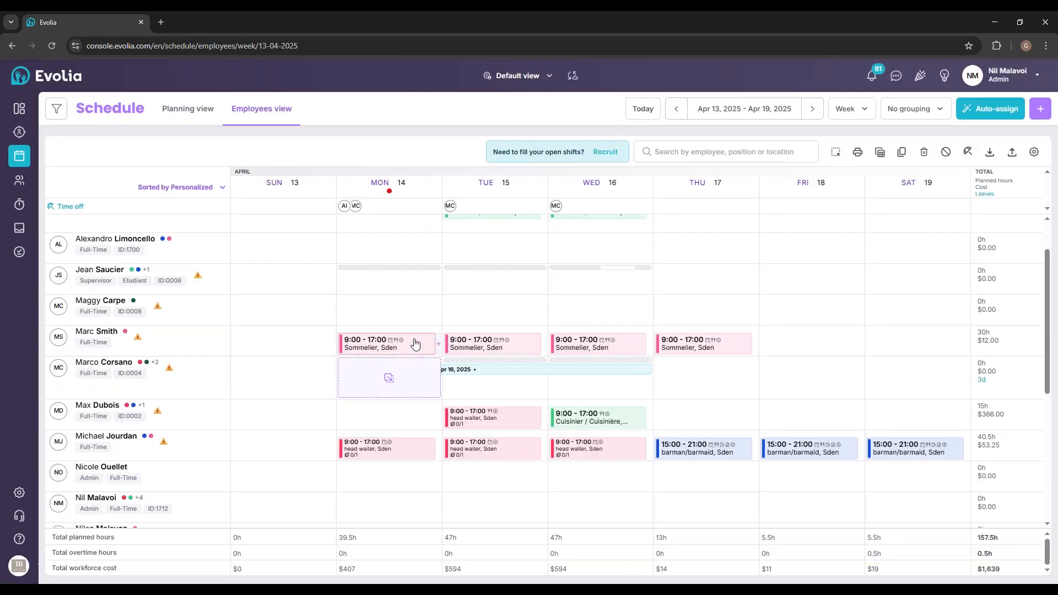
# Step: Examine the edit form of the Monday Sommelier shift and the other actions available for that shift
pyautogui.rightClick(414, 343)
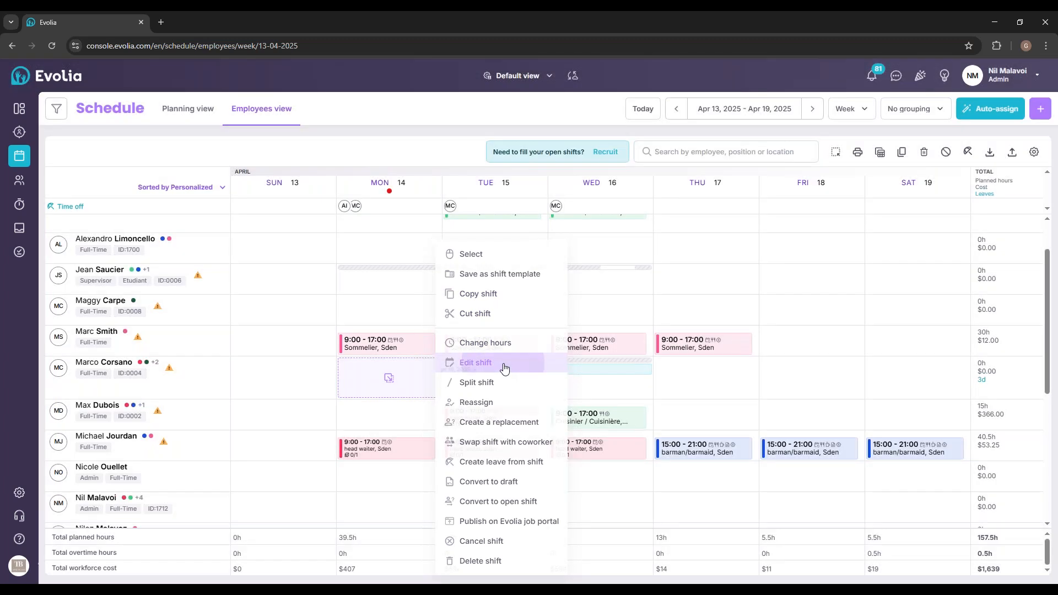
pyautogui.click(504, 368)
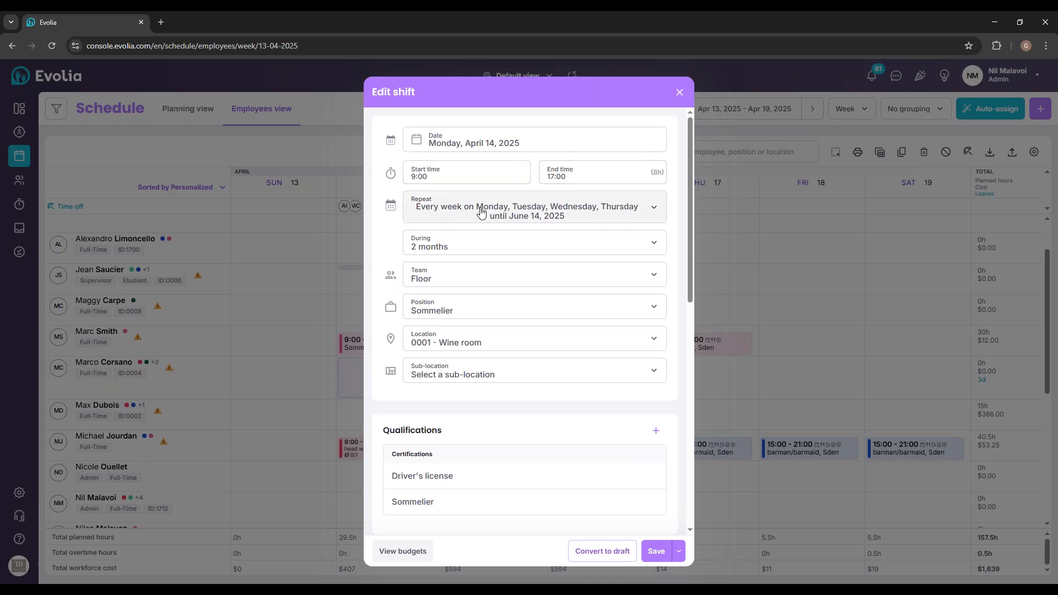
pyautogui.click(671, 96)
pyautogui.rightClick(415, 346)
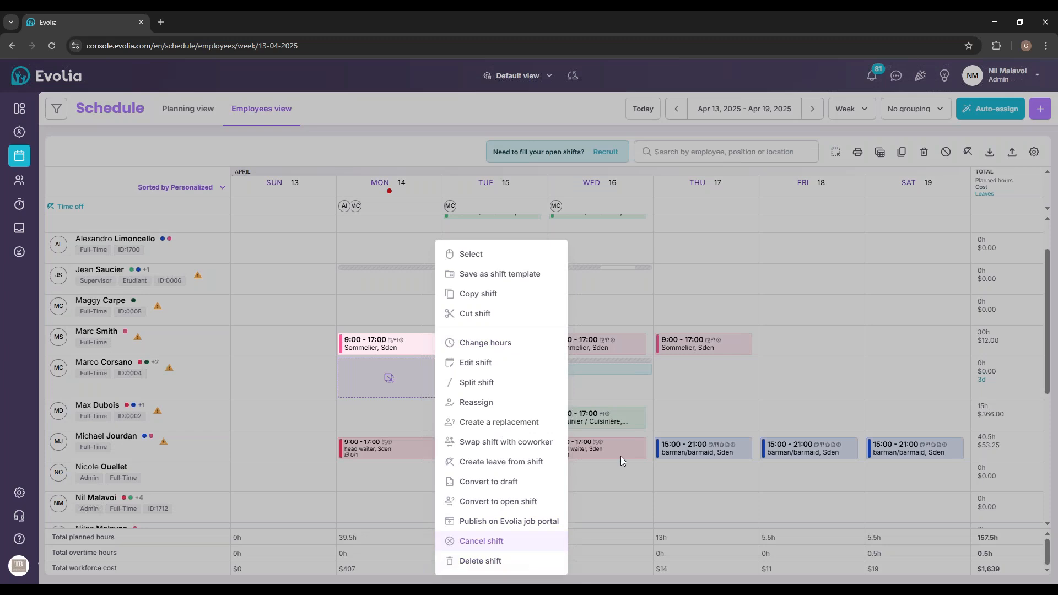
pyautogui.click(588, 477)
# Step: Cancel the Tuesday, April 15 head waiter shift of the employee with the Wednesday Cuisinier / Cuisinière shift, giving "Test" as the reason
pyautogui.rightClick(503, 419)
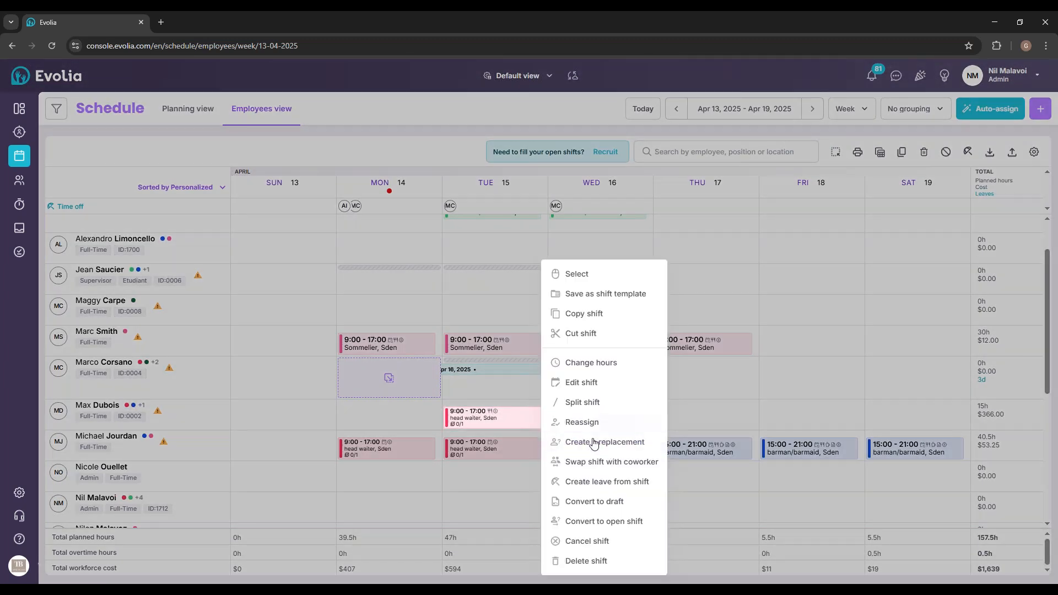
pyautogui.click(587, 540)
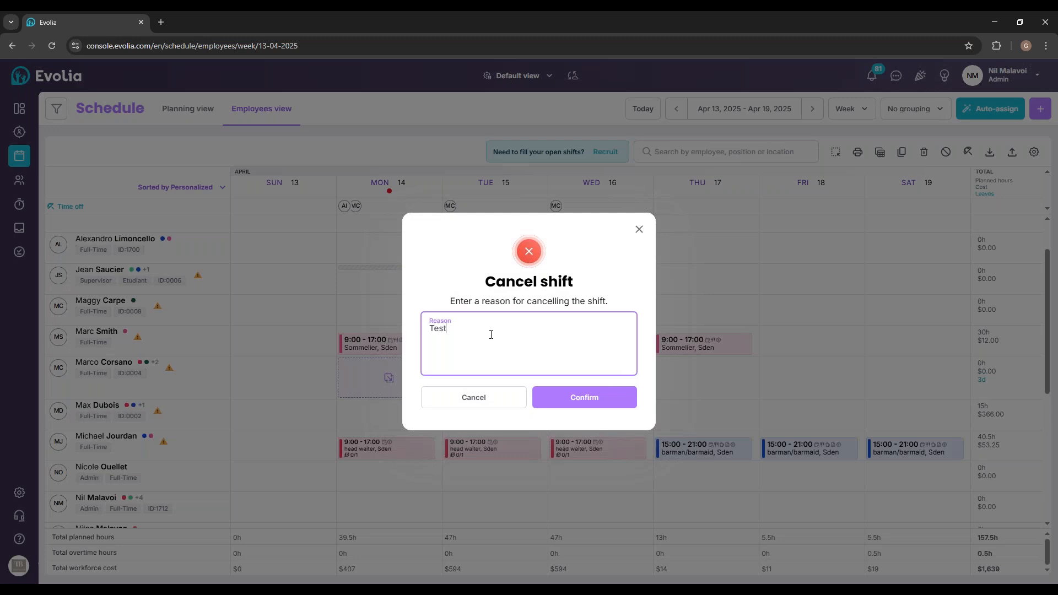
pyautogui.click(580, 403)
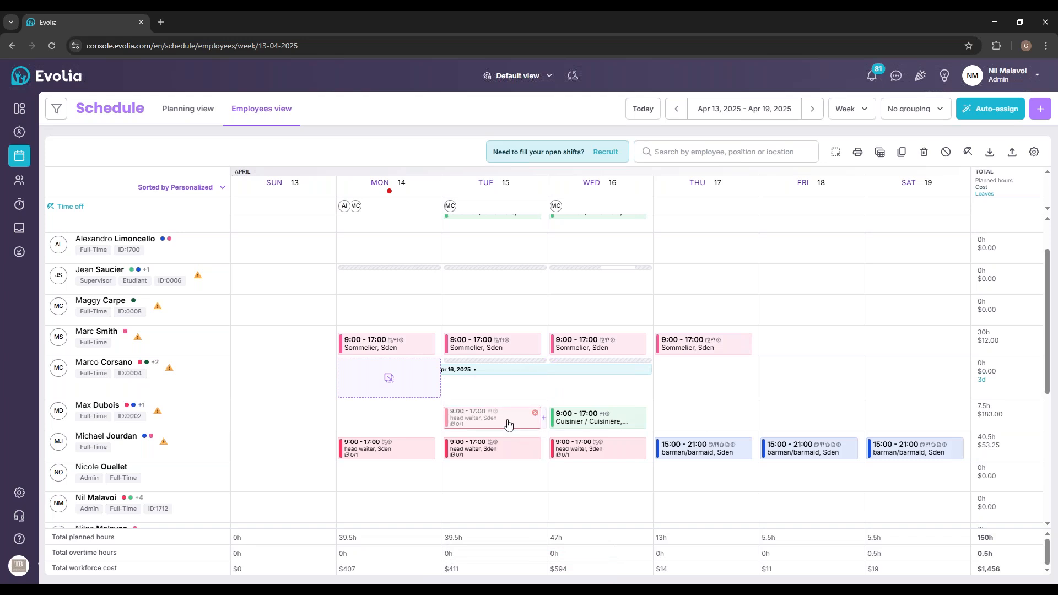
# Step: Examine the cancelled Tuesday head waiter shift's summary and full details, including its status and reason of cancellation
pyautogui.moveTo(507, 423)
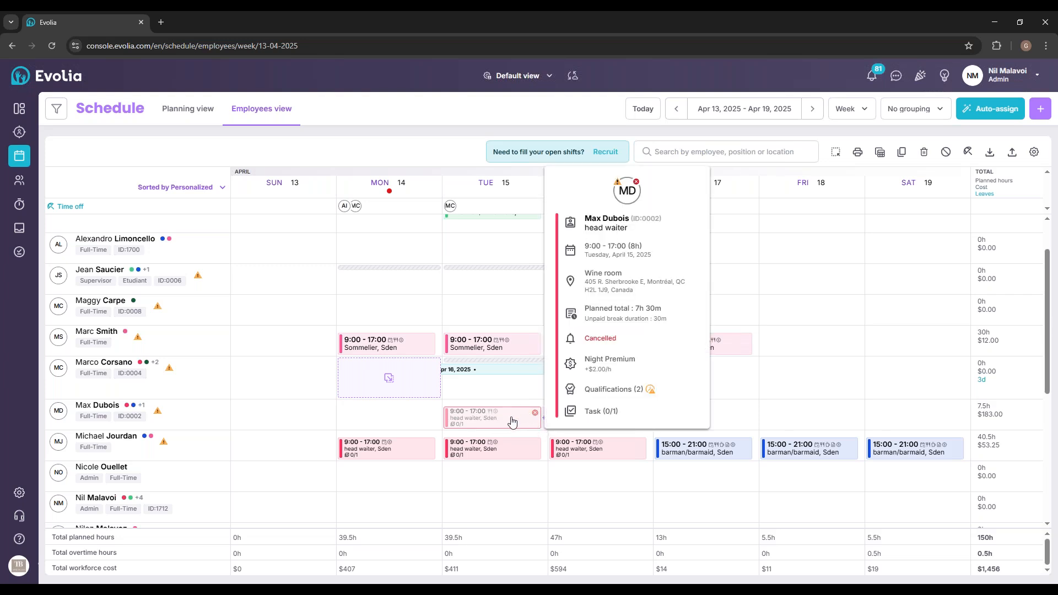
pyautogui.click(511, 421)
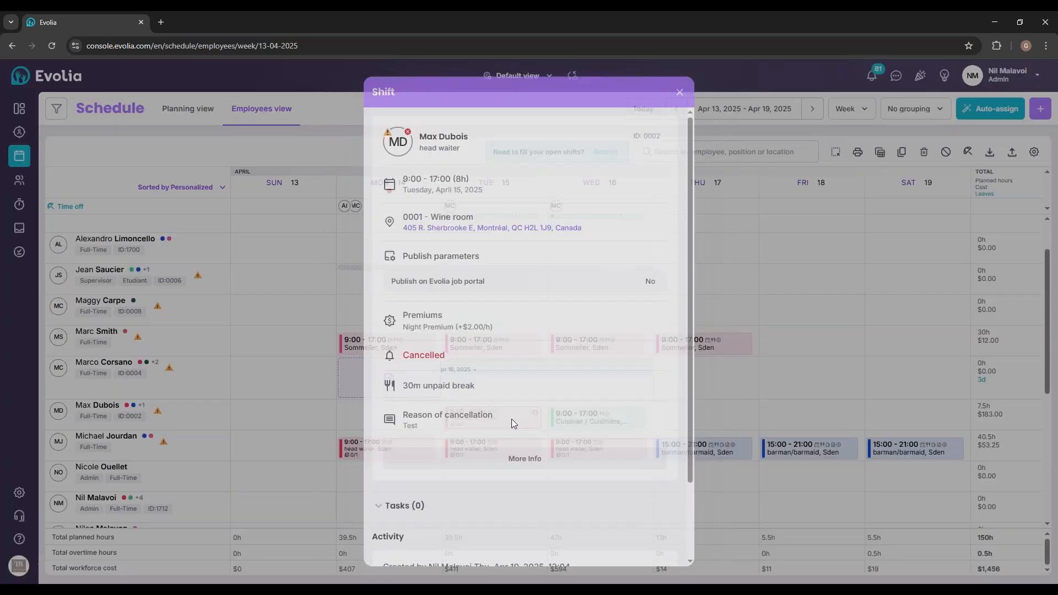
pyautogui.press('Escape')
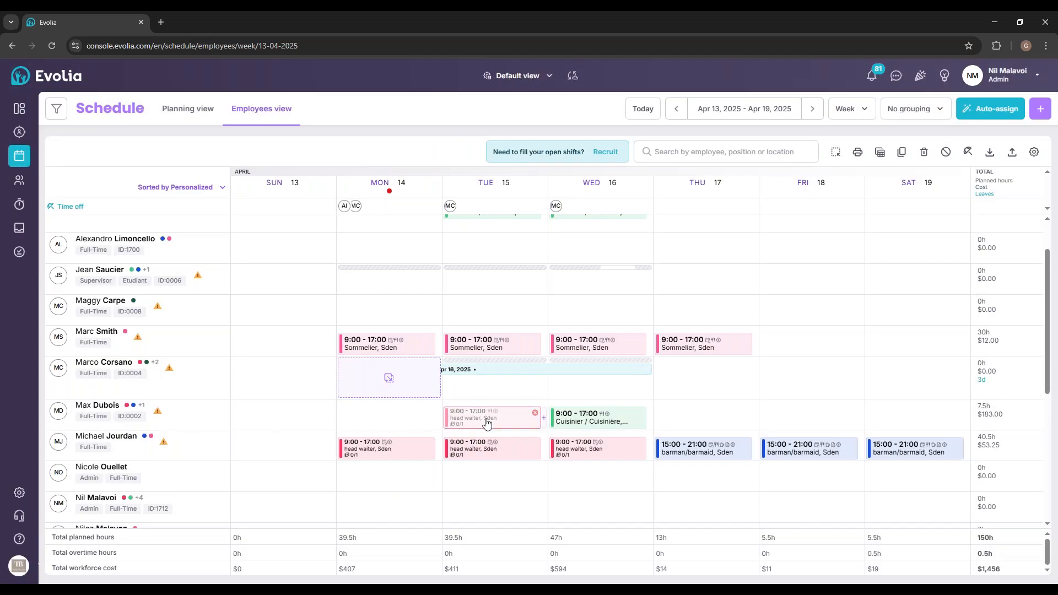
pyautogui.moveTo(485, 422)
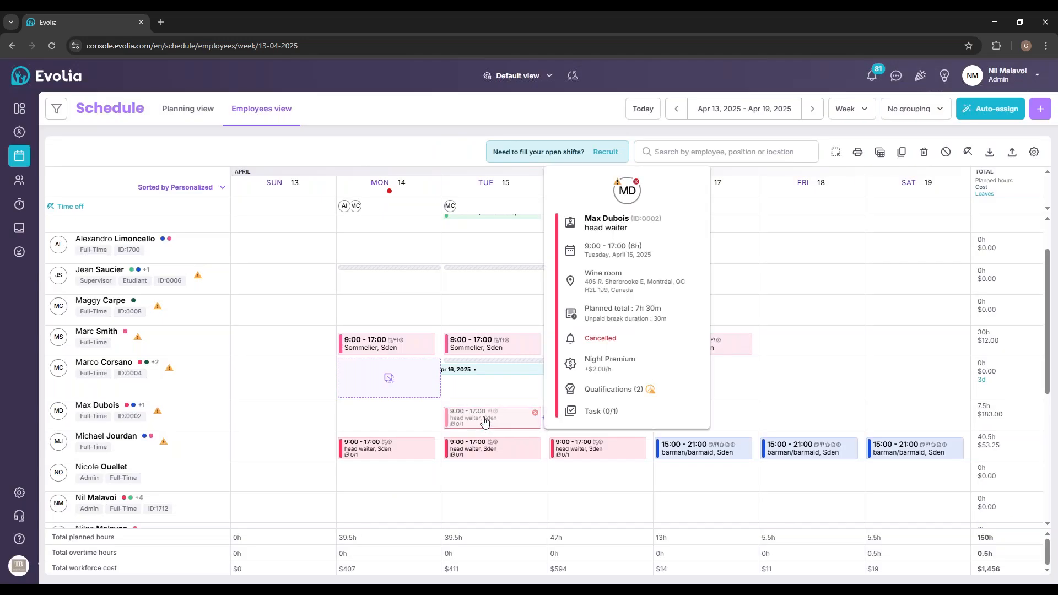
pyautogui.click(484, 421)
pyautogui.scroll(-1, 471, 379)
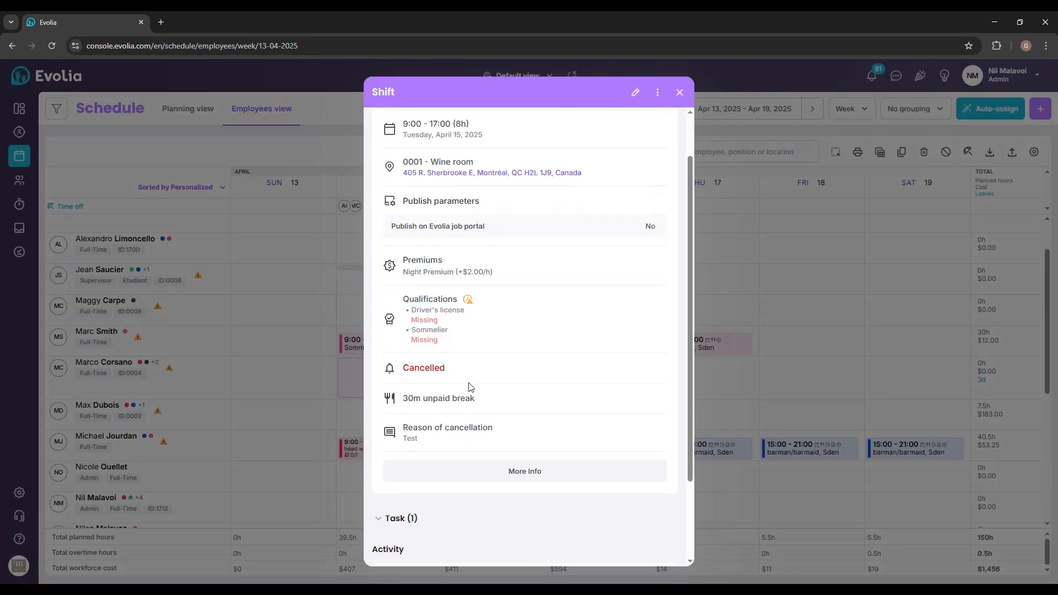
pyautogui.moveTo(402, 428); pyautogui.dragTo(493, 428)
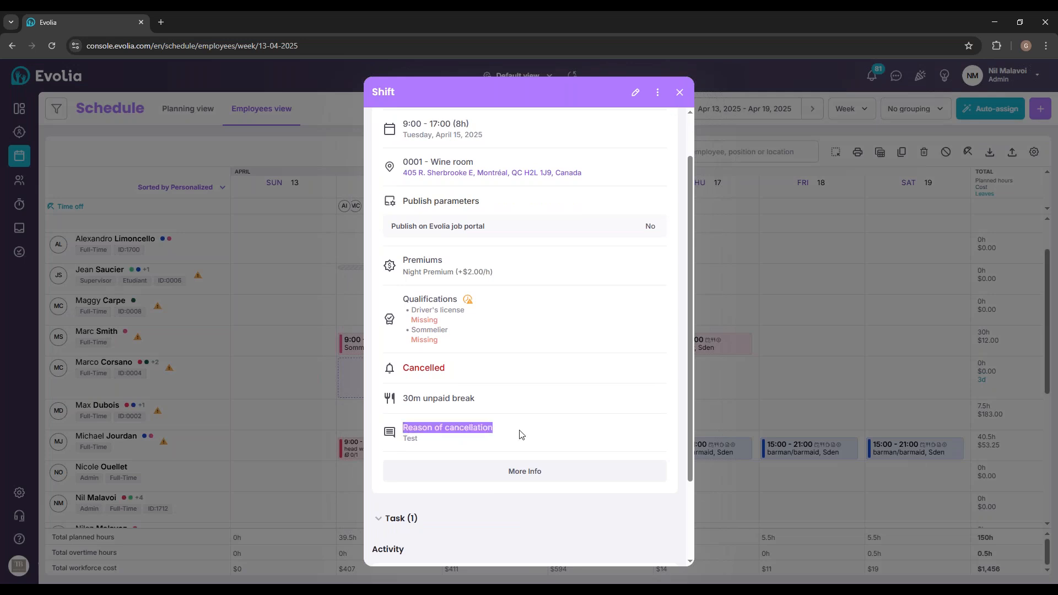
pyautogui.click(679, 92)
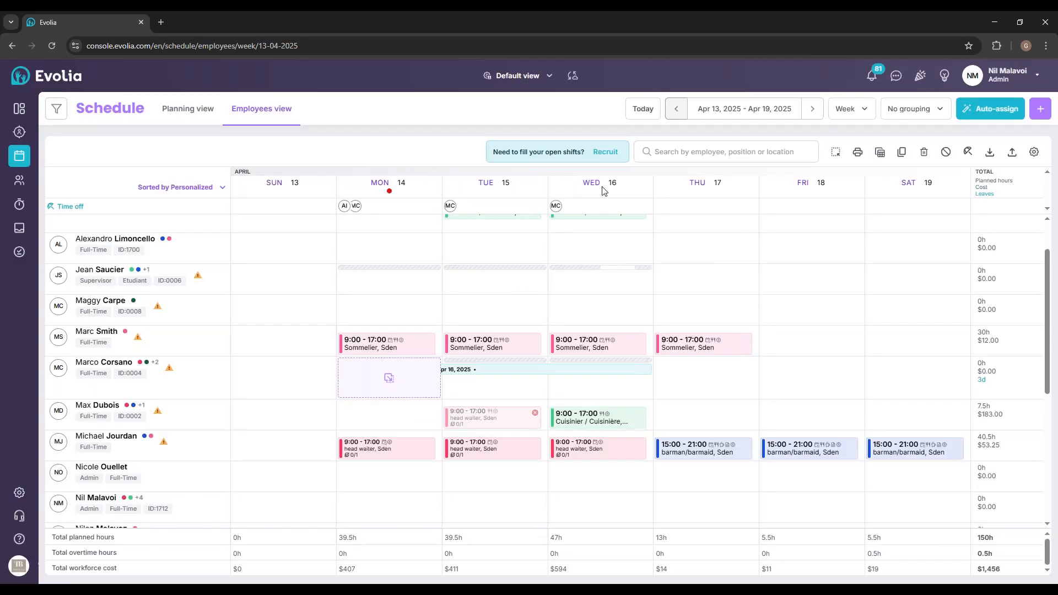
pyautogui.moveTo(512, 425)
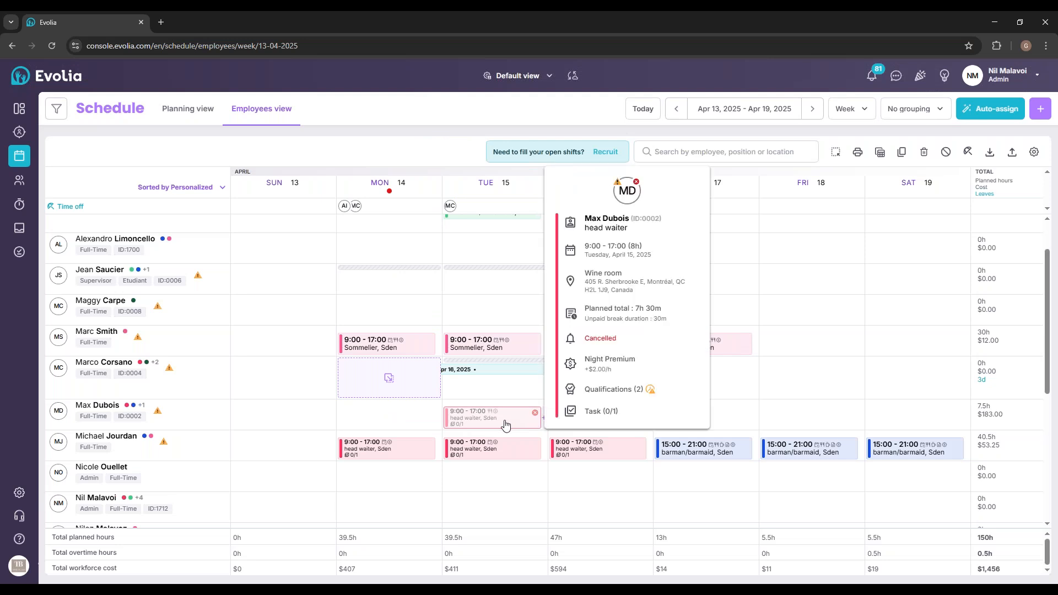
# Step: Restore the cancelled Tuesday, April 15 head waiter shift
pyautogui.rightClick(528, 421)
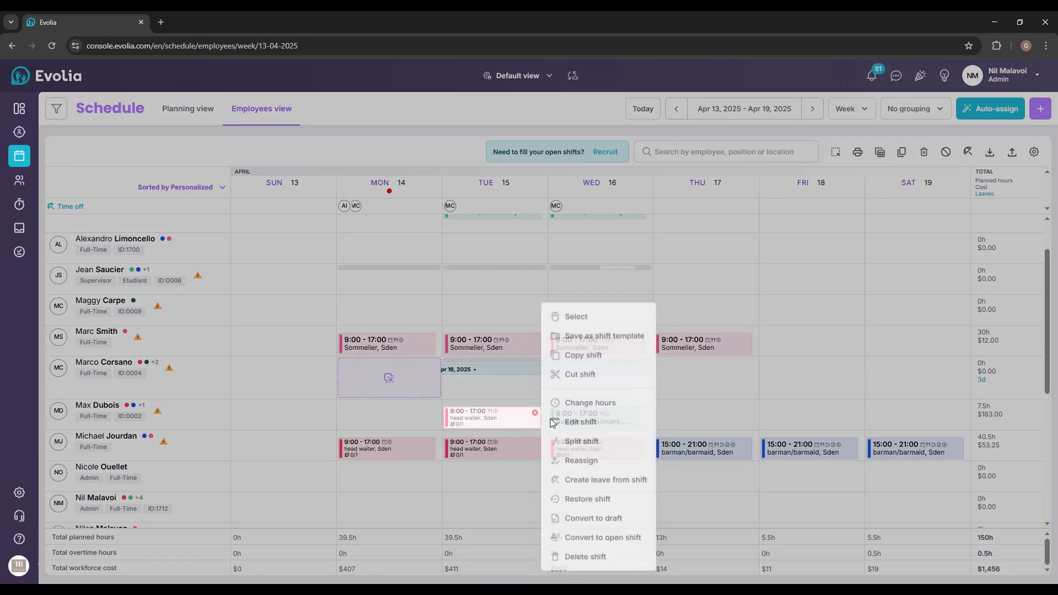
pyautogui.click(584, 503)
pyautogui.click(584, 351)
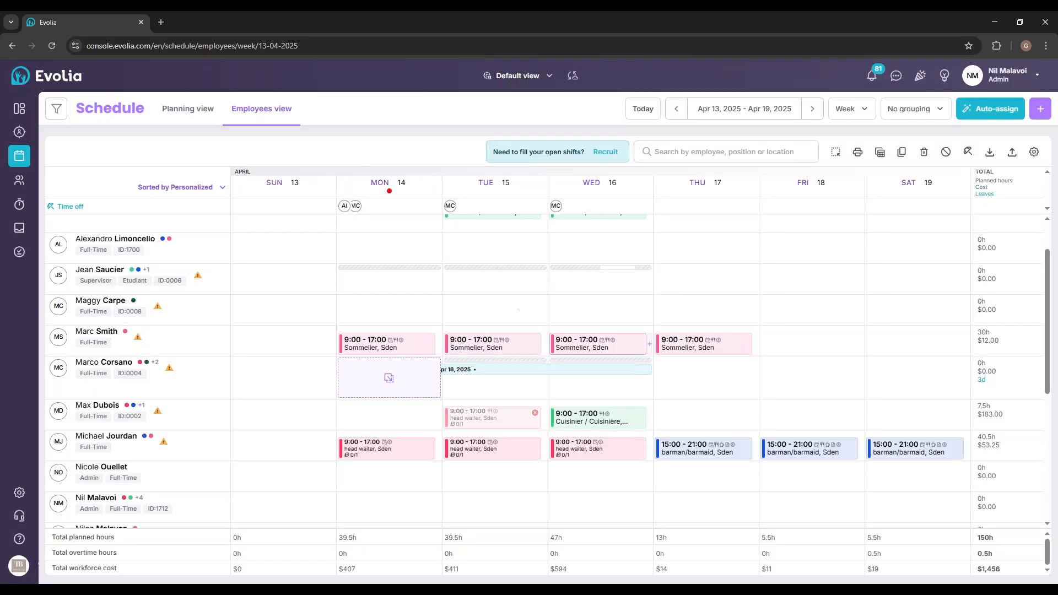
# Step: Delete the Wednesday, April 16 Cuisinier / Cuisinière shift in the same row as the restored head waiter shift
pyautogui.rightClick(588, 417)
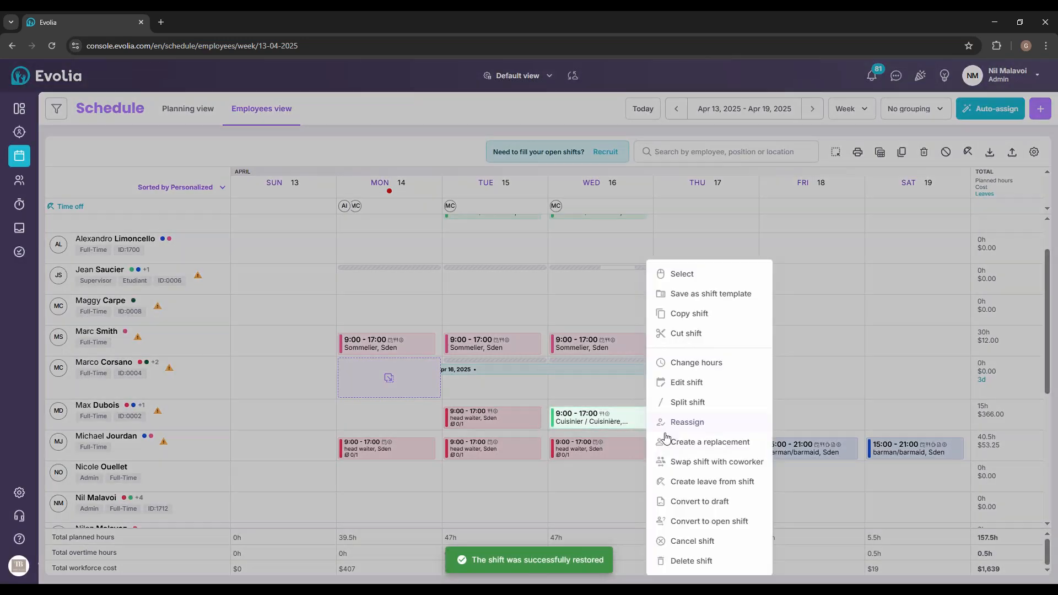
pyautogui.click(701, 560)
pyautogui.click(586, 353)
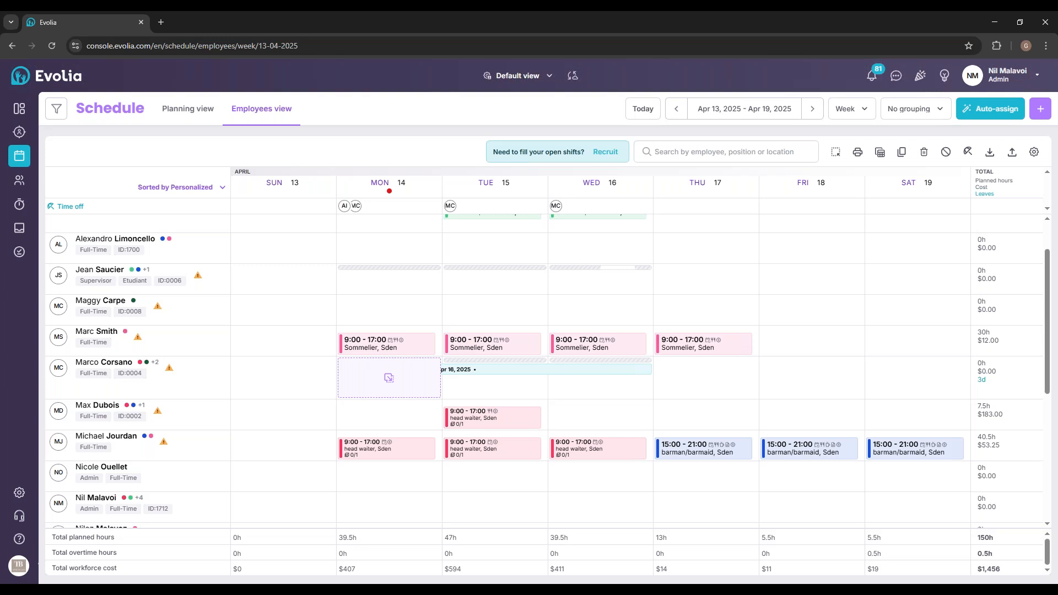
pyautogui.click(835, 154)
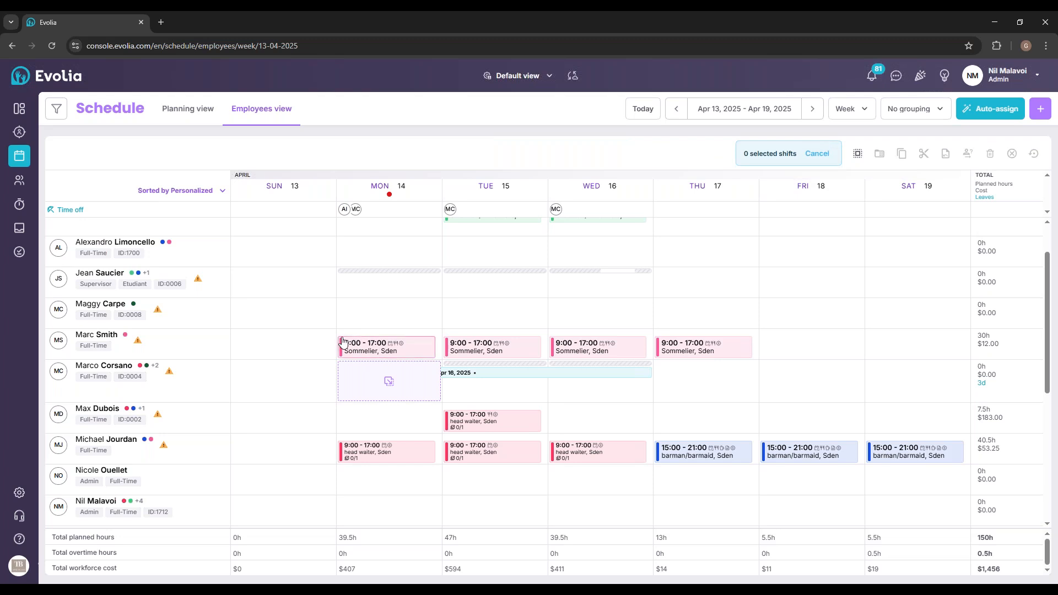
pyautogui.moveTo(336, 338); pyautogui.dragTo(755, 373)
pyautogui.click(821, 155)
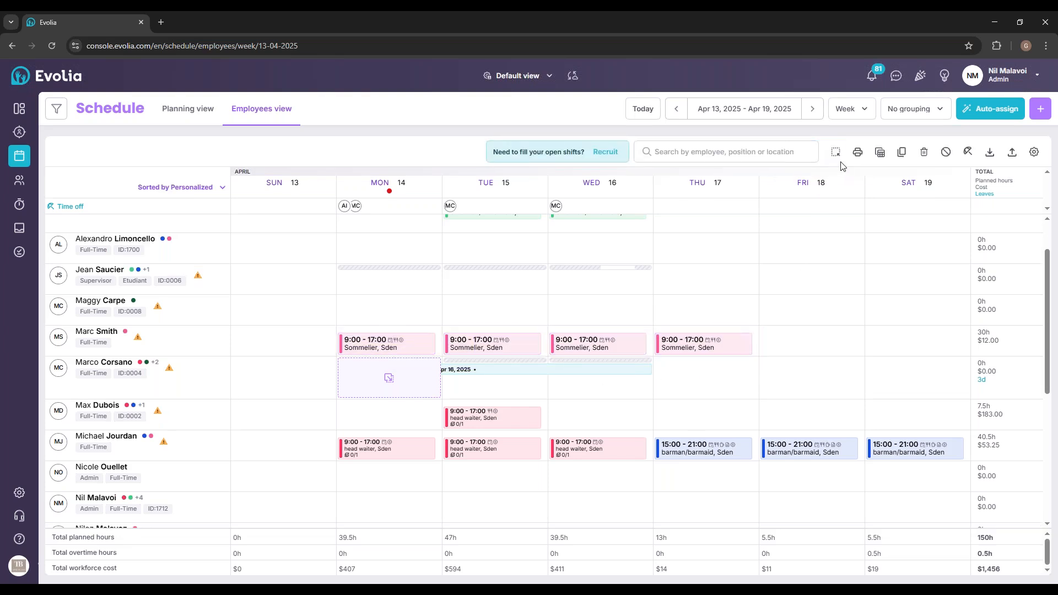
# Step: Copy the four Sommelier shifts of April 14 to 17 together and paste them at Monday, April 14 for test 3 test
pyautogui.click(836, 154)
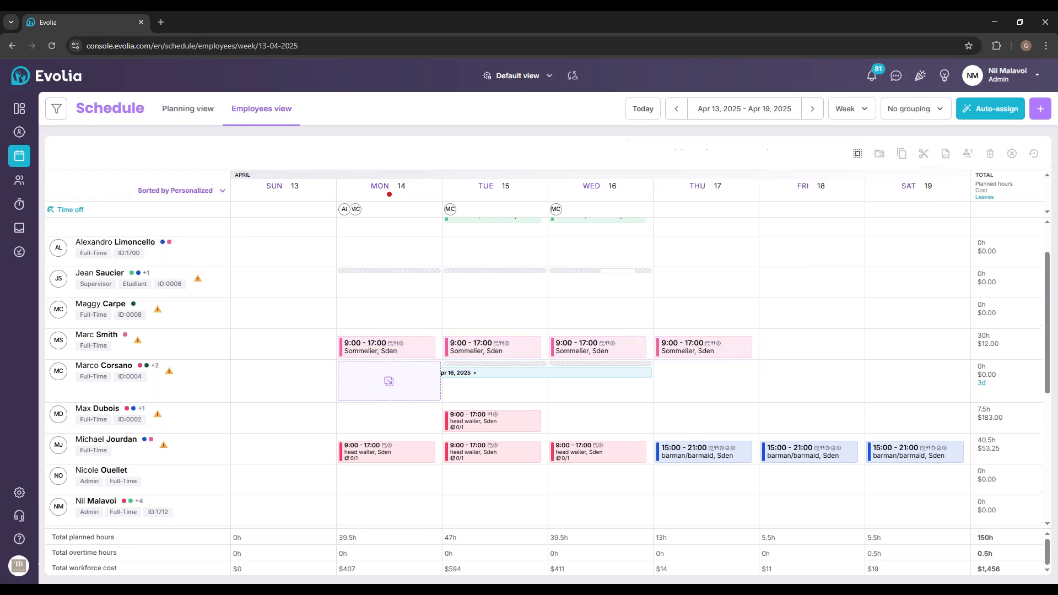
pyautogui.moveTo(339, 329); pyautogui.dragTo(763, 373)
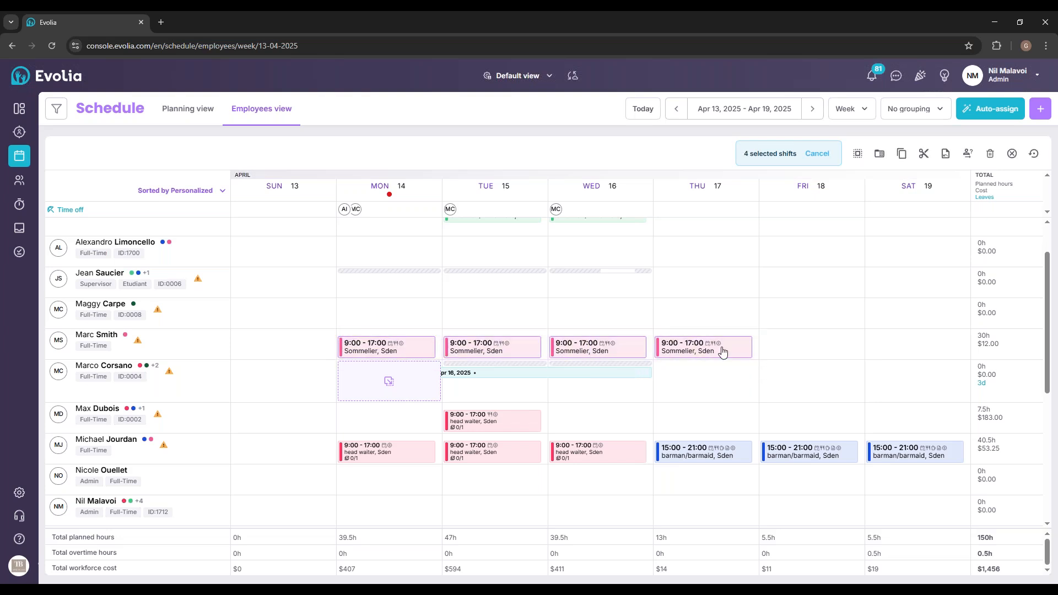
pyautogui.hotkey('ctrl', 'c')
pyautogui.click(422, 391)
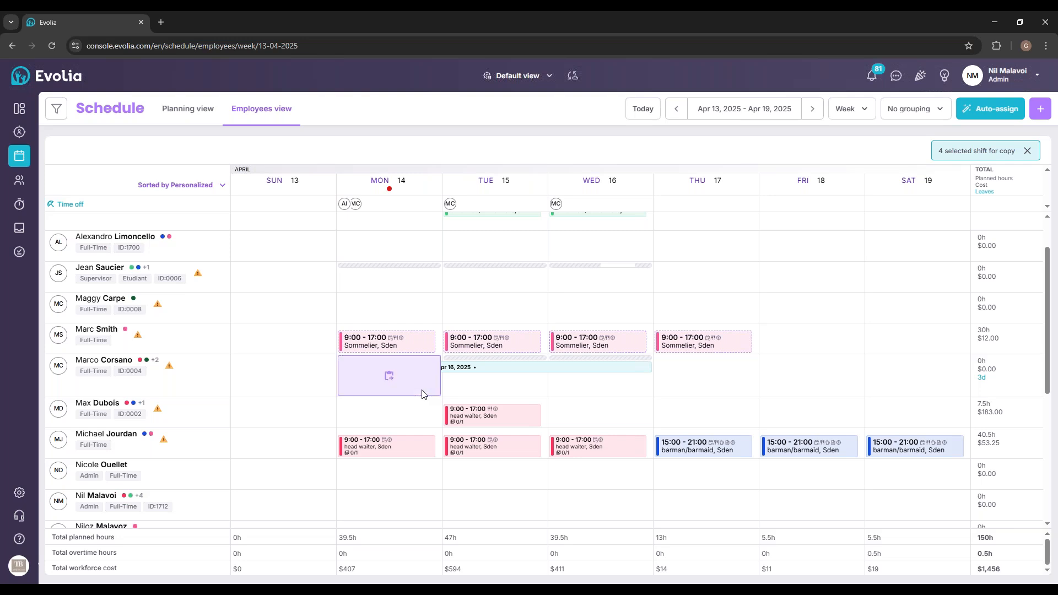
pyautogui.scroll(-1, 394, 428)
pyautogui.scroll(-2, 392, 427)
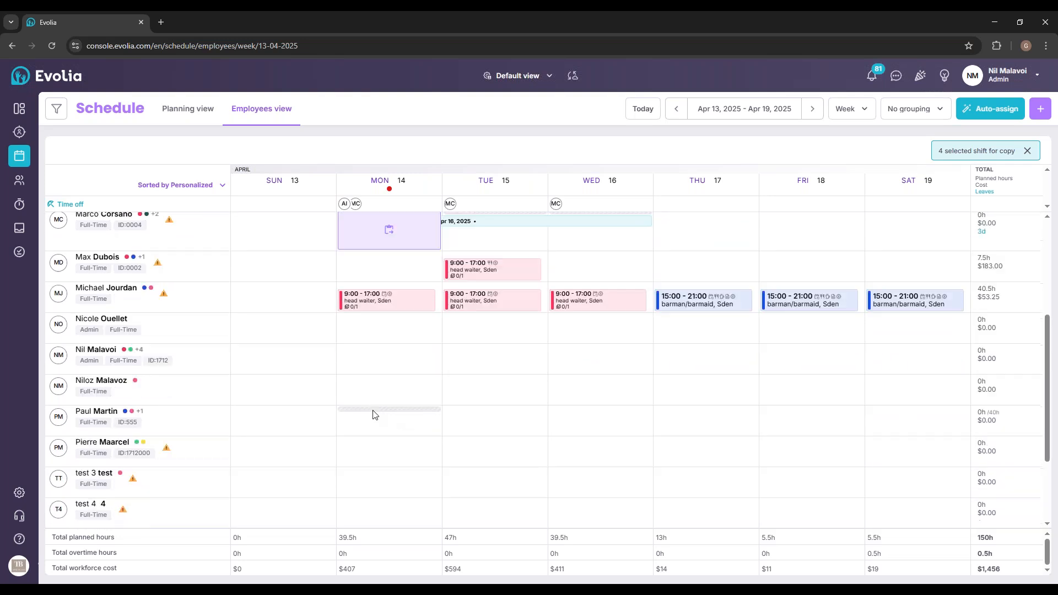
pyautogui.scroll(-1, 391, 414)
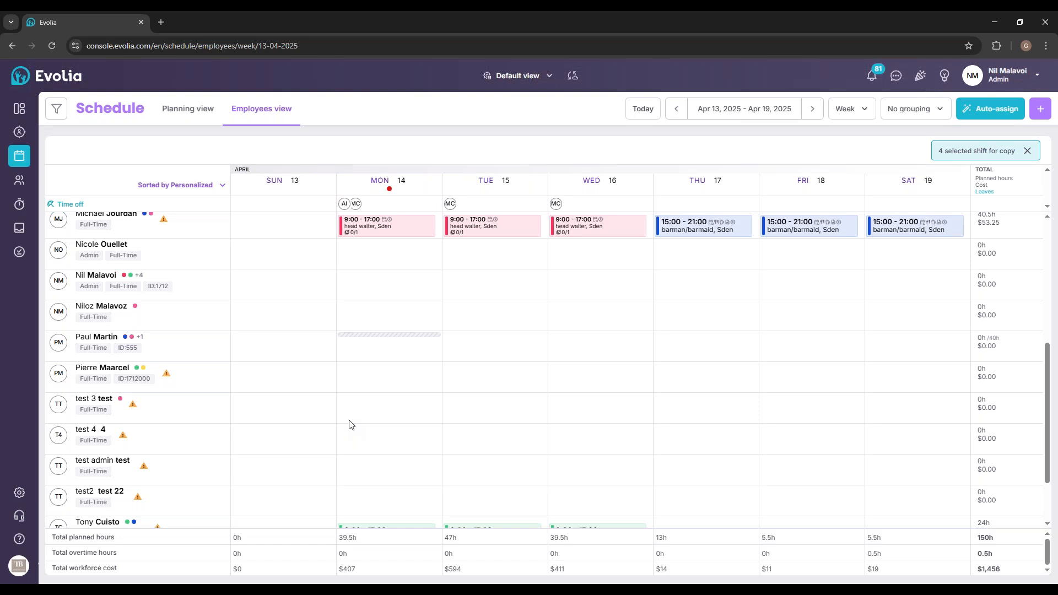
pyautogui.moveTo(394, 419)
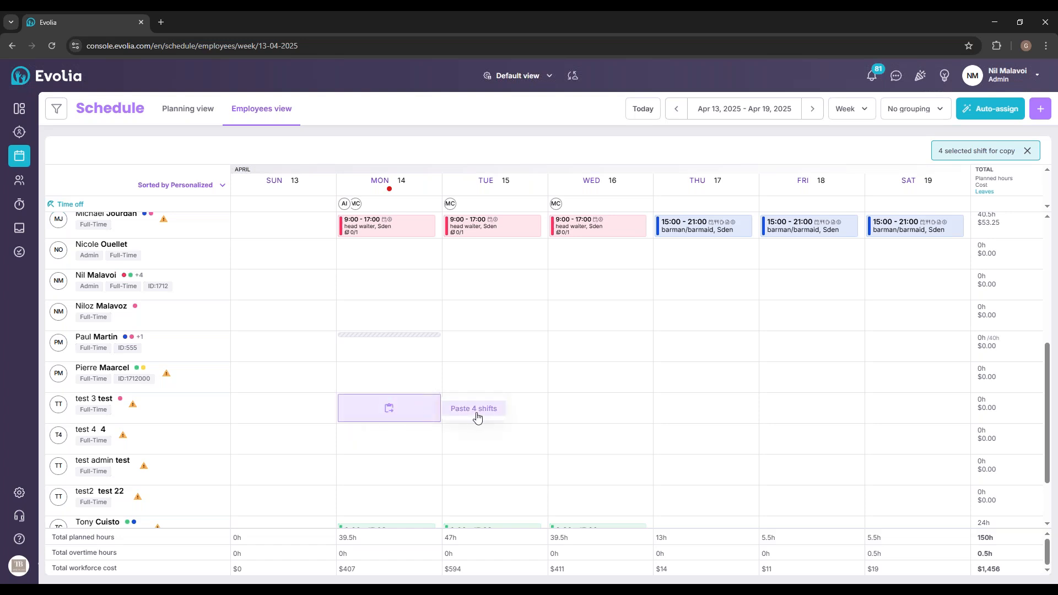
pyautogui.click(448, 407)
pyautogui.click(628, 387)
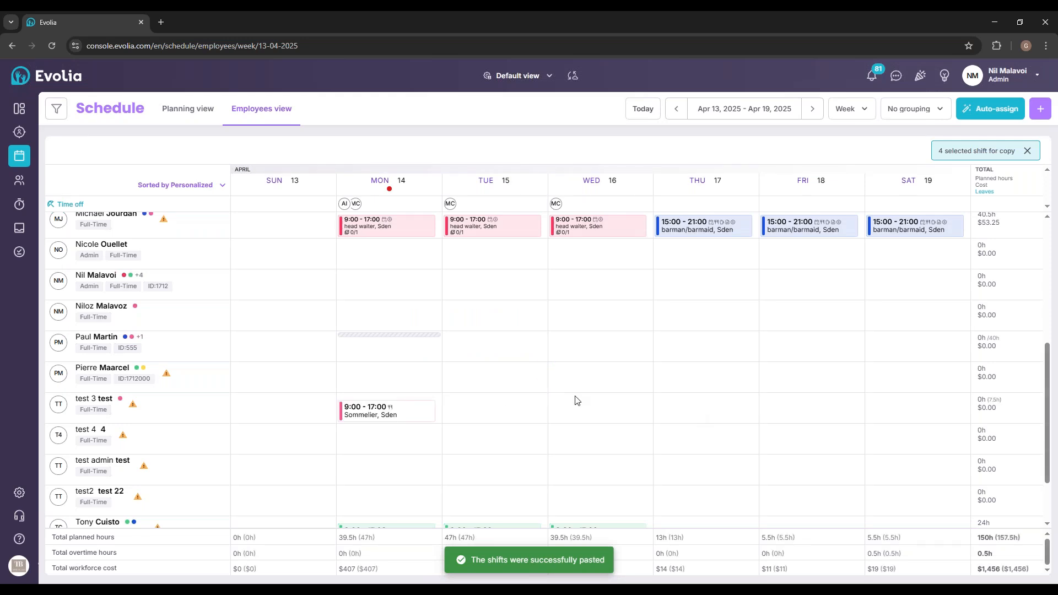
pyautogui.scroll(3, 506, 407)
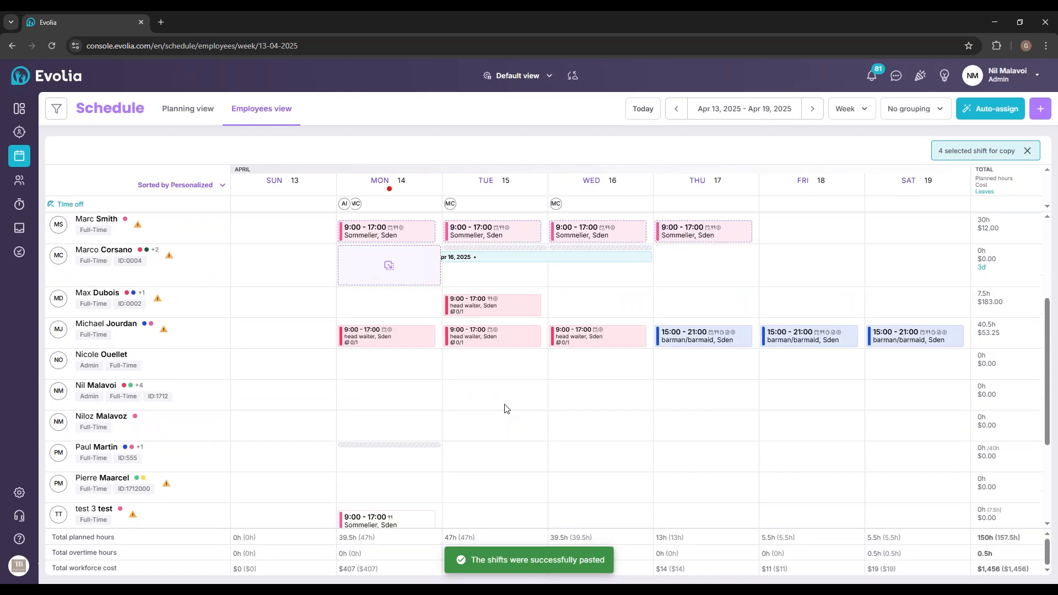
pyautogui.click(1026, 151)
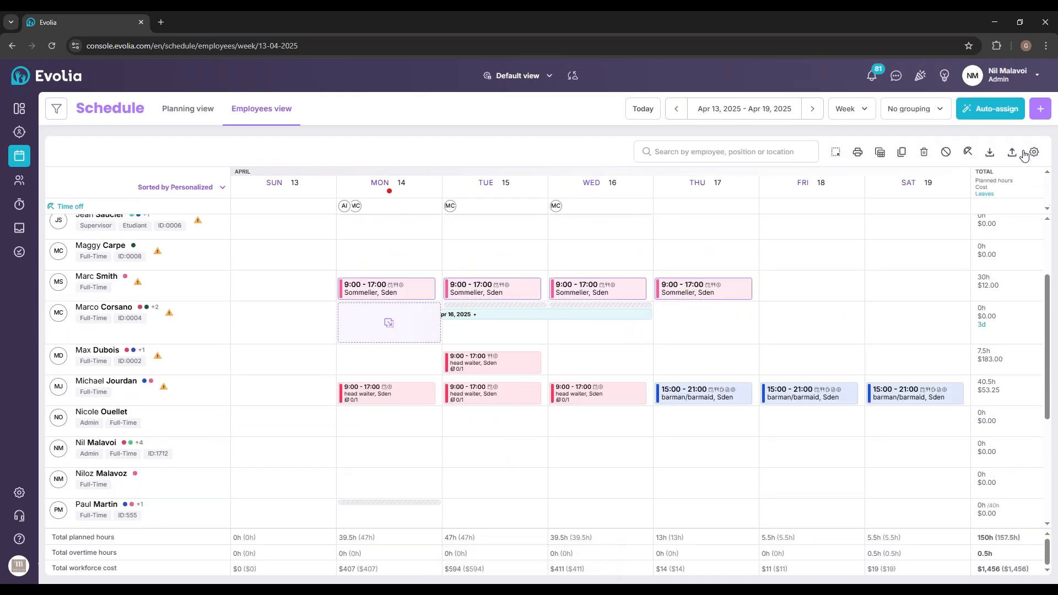
# Step: Copy the Tuesday Sommelier shift to Tuesday, April 15 for test 3 test, pasting it without recurrence, and leave copy mode
pyautogui.scroll(-2, 515, 297)
pyautogui.scroll(2, 515, 297)
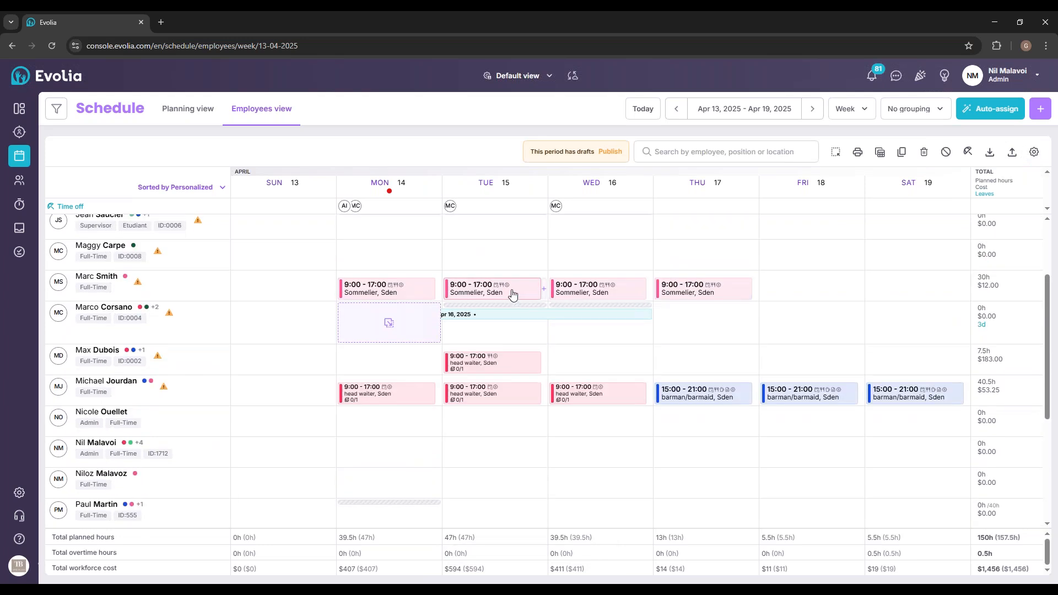
pyautogui.rightClick(541, 288)
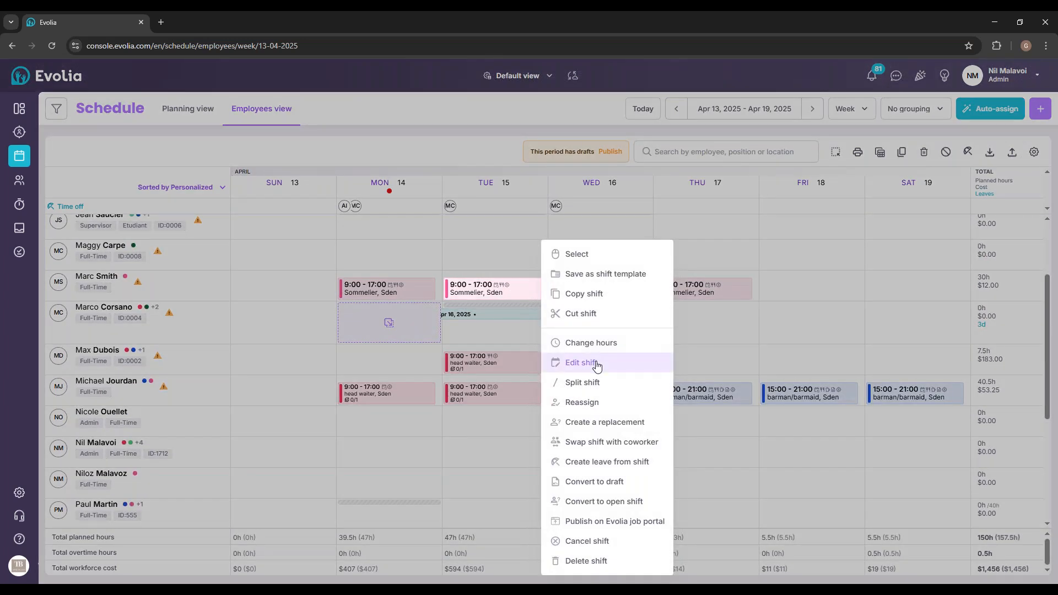
pyautogui.click(581, 293)
pyautogui.scroll(-2, 549, 342)
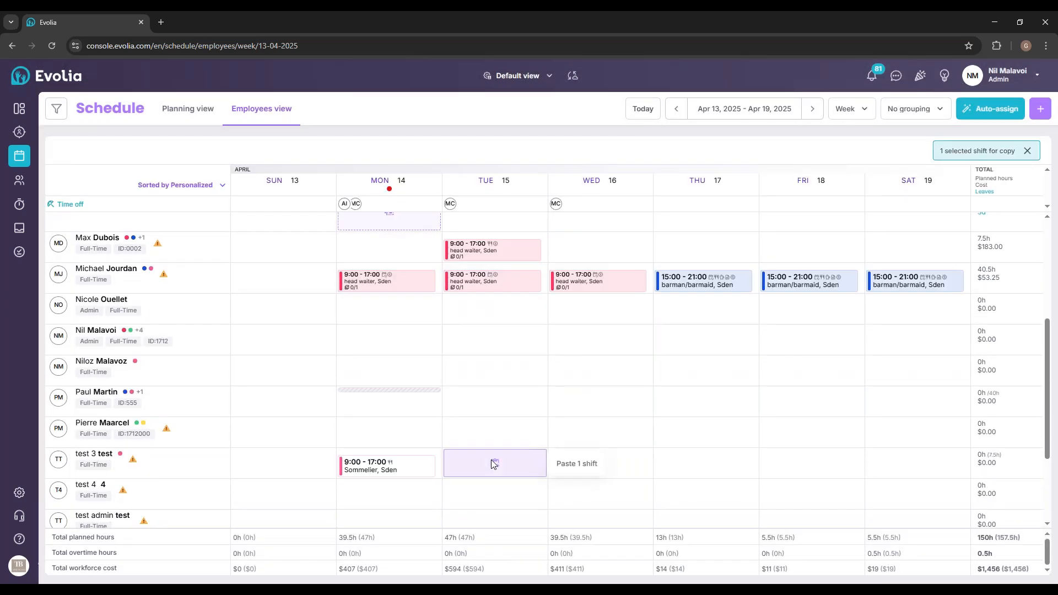
pyautogui.click(562, 466)
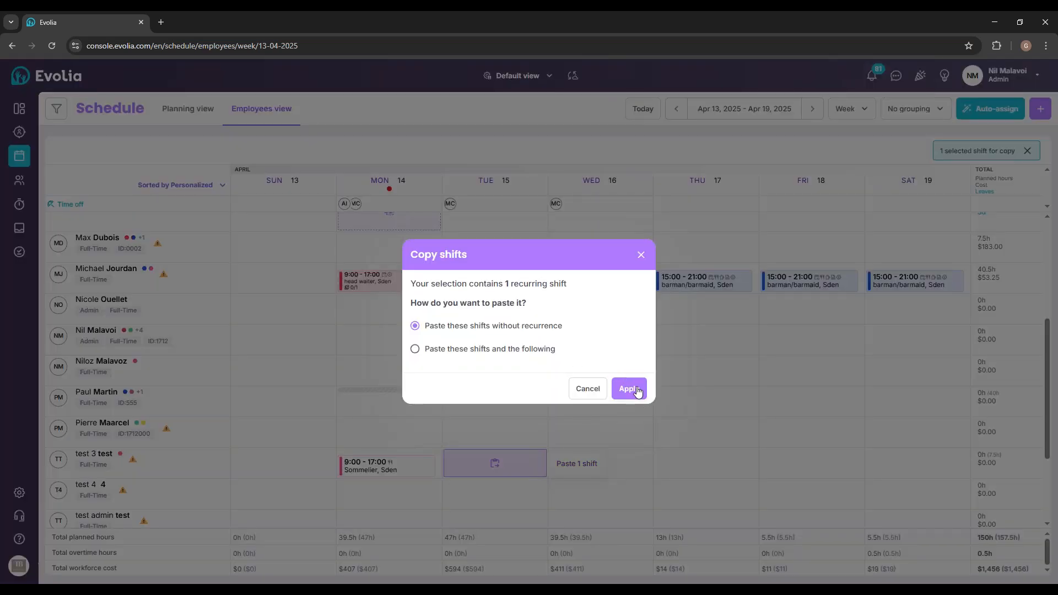
pyautogui.click(637, 390)
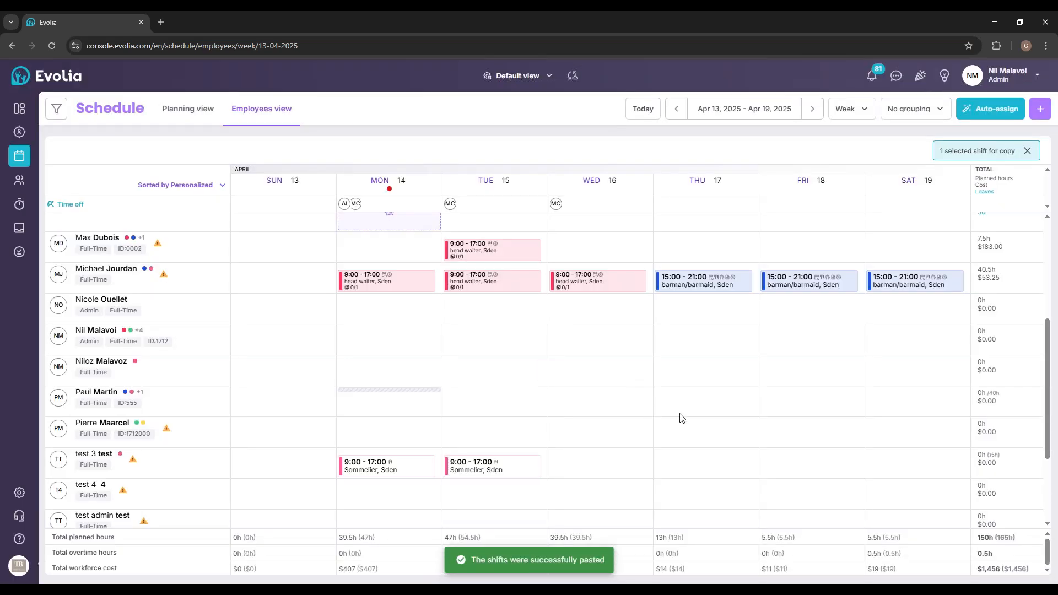
pyautogui.scroll(3, 667, 417)
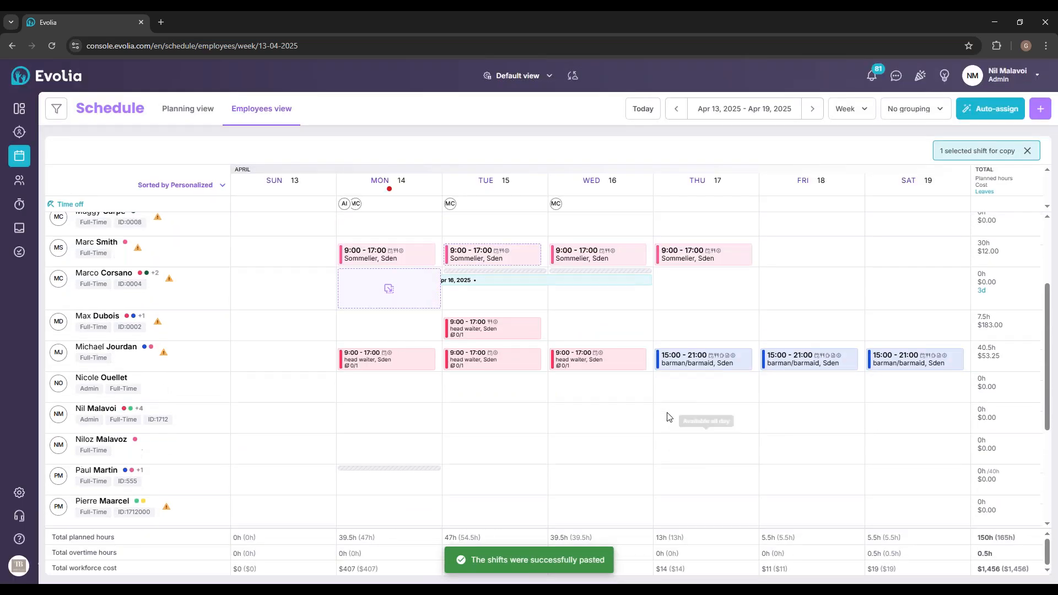
pyautogui.scroll(1, 665, 423)
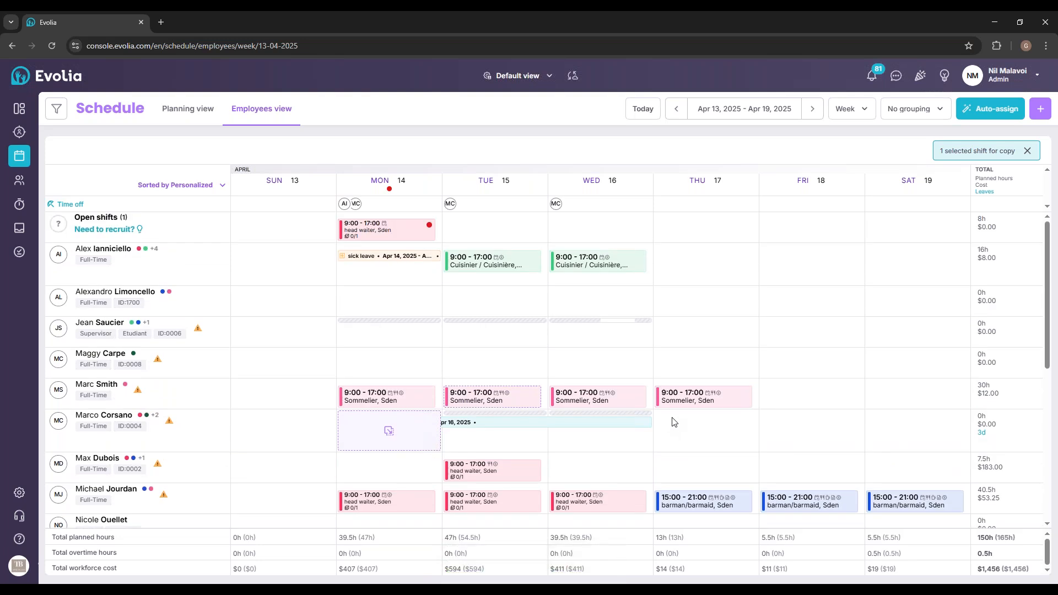
pyautogui.click(1027, 151)
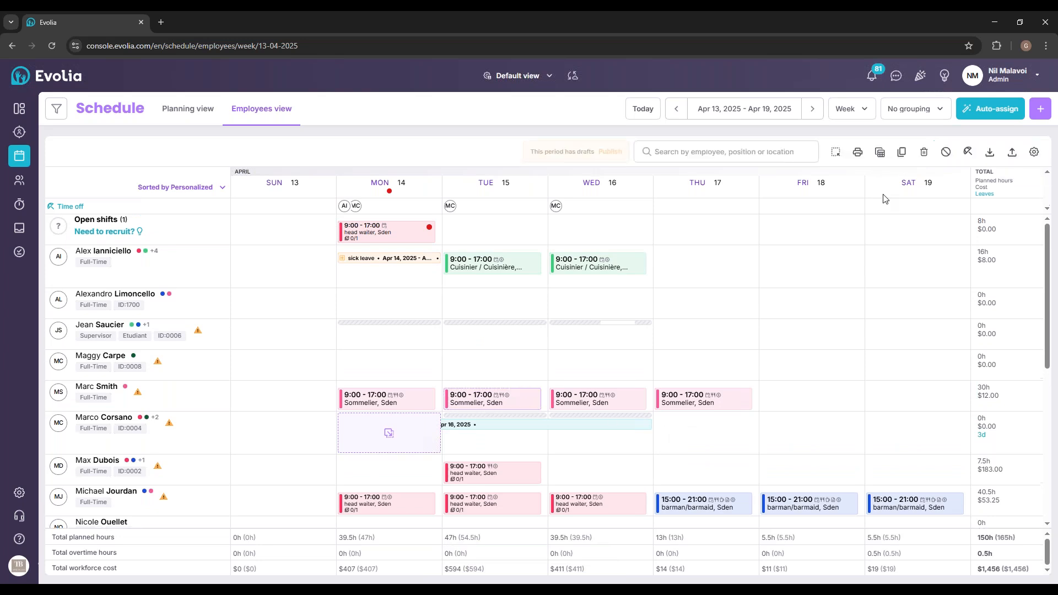
# Step: Cancel the four original Sommelier shifts of April 14 to 17 together
pyautogui.click(836, 152)
pyautogui.moveTo(328, 389); pyautogui.dragTo(781, 422)
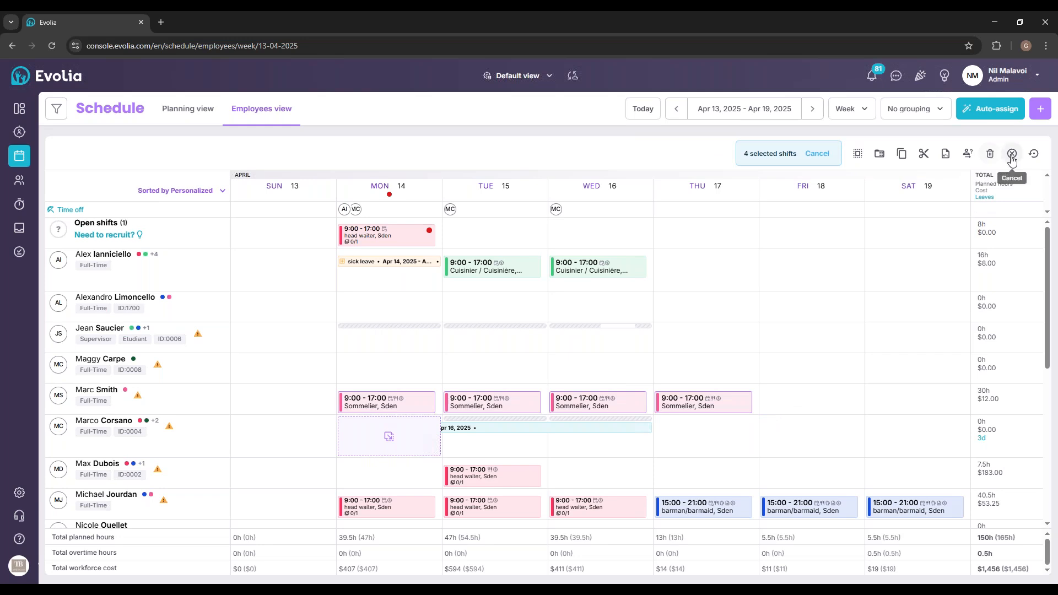
pyautogui.click(1012, 153)
pyautogui.click(628, 360)
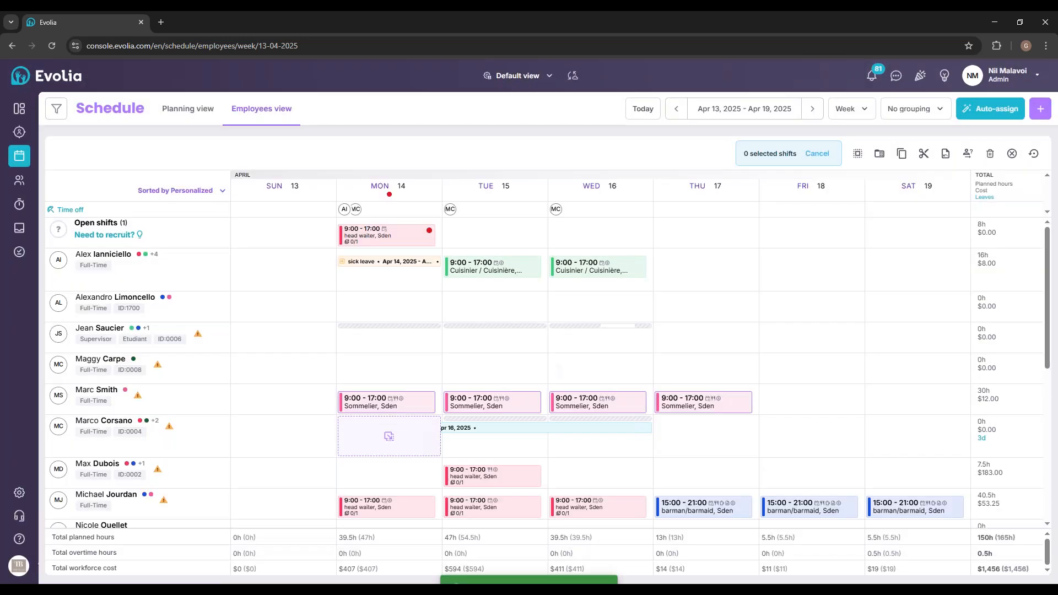
# Step: Delete the four cancelled Sommelier shifts of April 14 to 17 together
pyautogui.moveTo(340, 390); pyautogui.dragTo(793, 429)
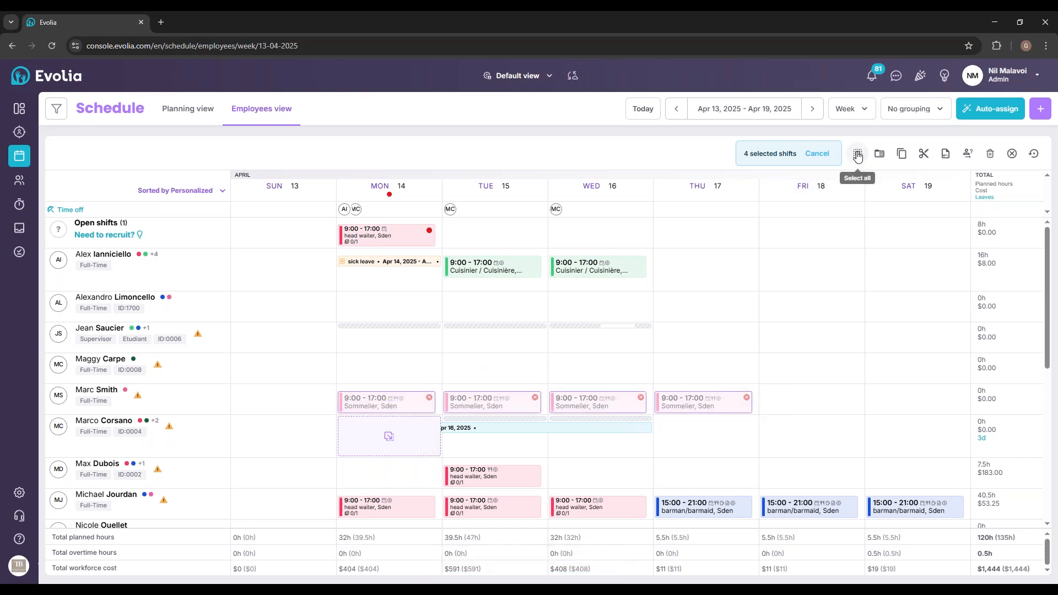
pyautogui.click(997, 155)
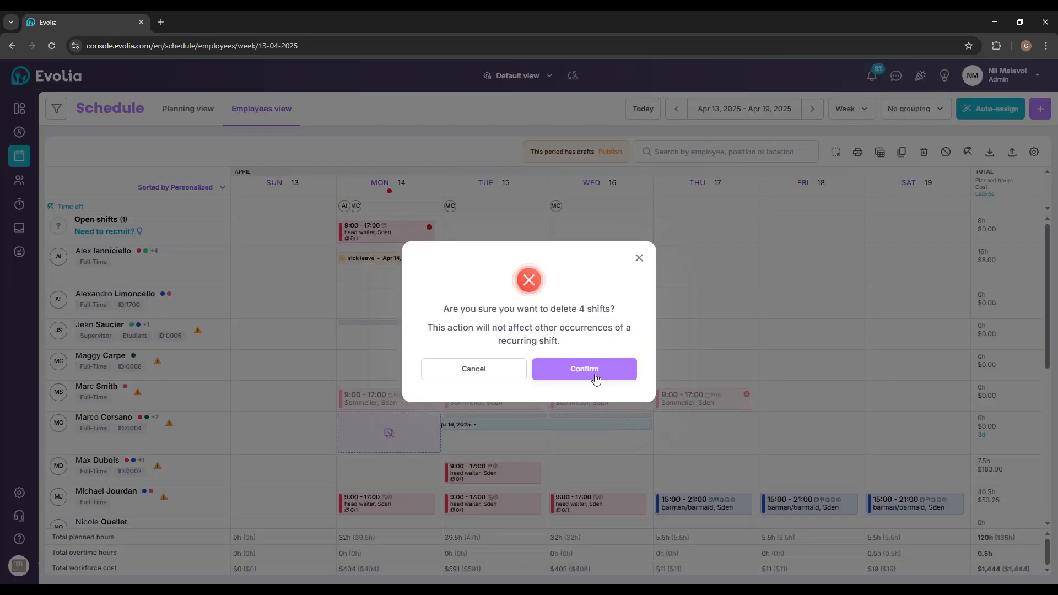
pyautogui.click(595, 378)
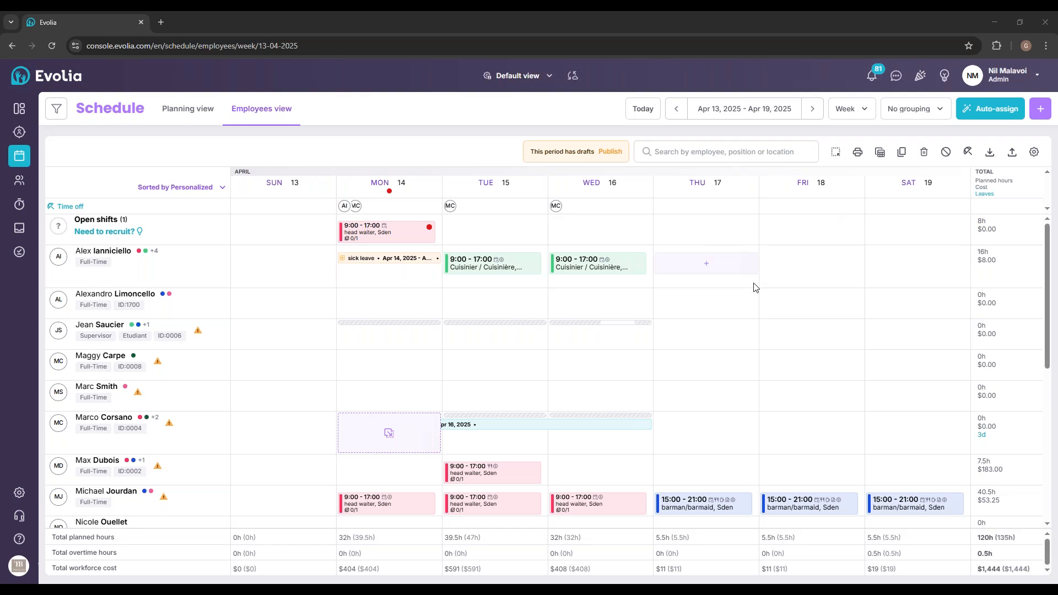
# Step: Save the six head waiter and barman/barmaid shifts of the employee scheduled Monday to Saturday as a schedule template named "Test 2"
pyautogui.scroll(-5, 755, 288)
pyautogui.scroll(5, 777, 300)
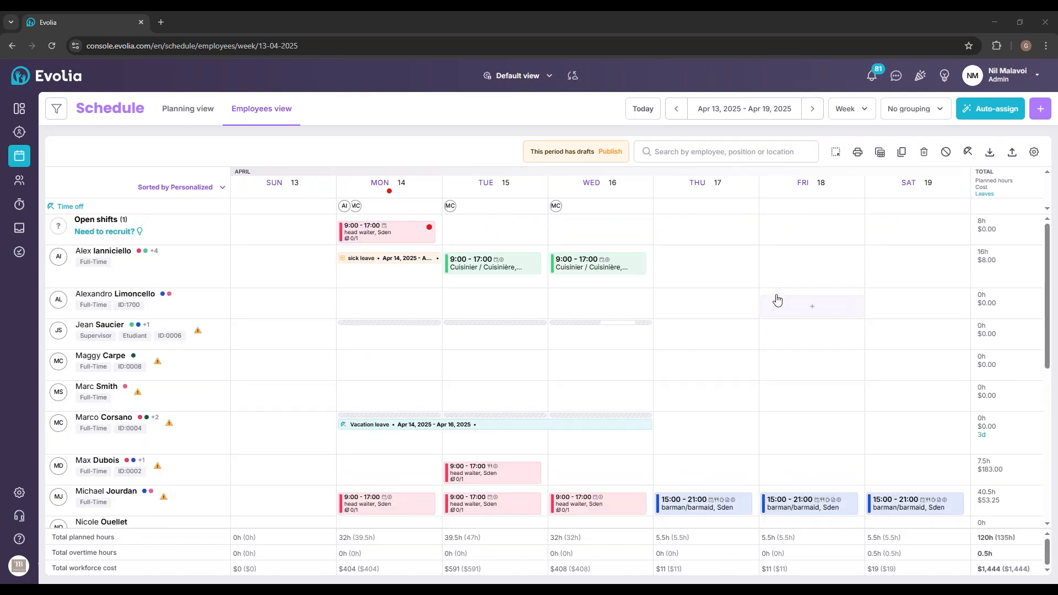
pyautogui.scroll(-3, 635, 347)
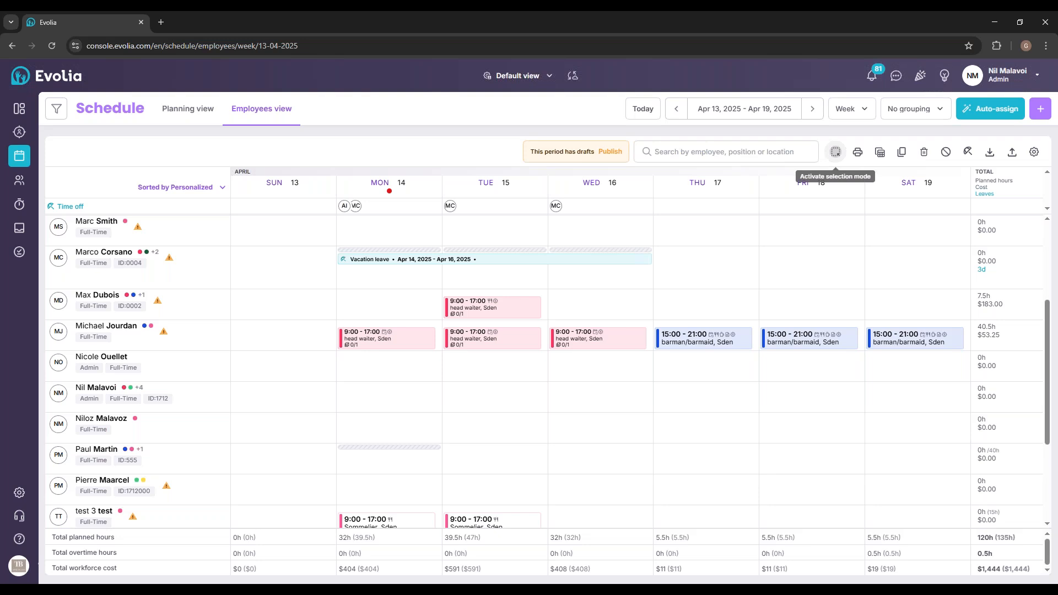
pyautogui.click(839, 153)
pyautogui.moveTo(333, 328); pyautogui.dragTo(975, 366)
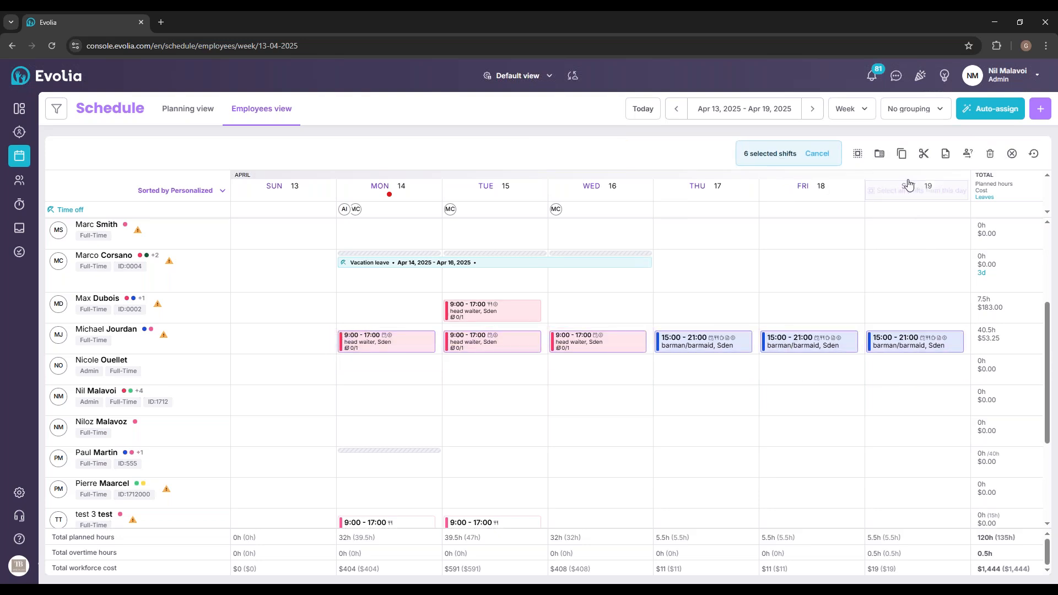
pyautogui.click(882, 155)
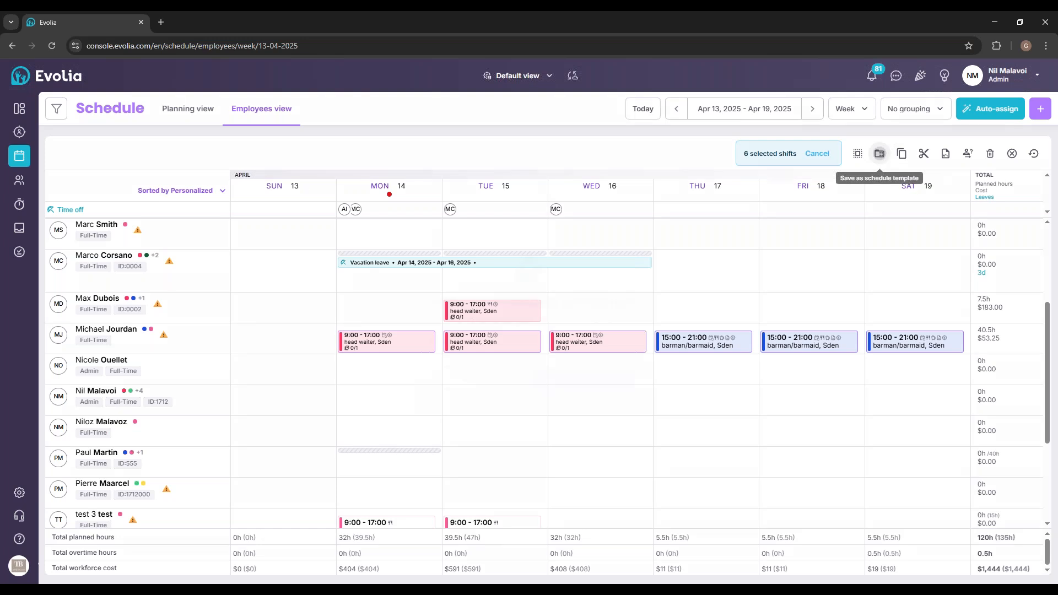
pyautogui.write('Test 2')
pyautogui.click(599, 382)
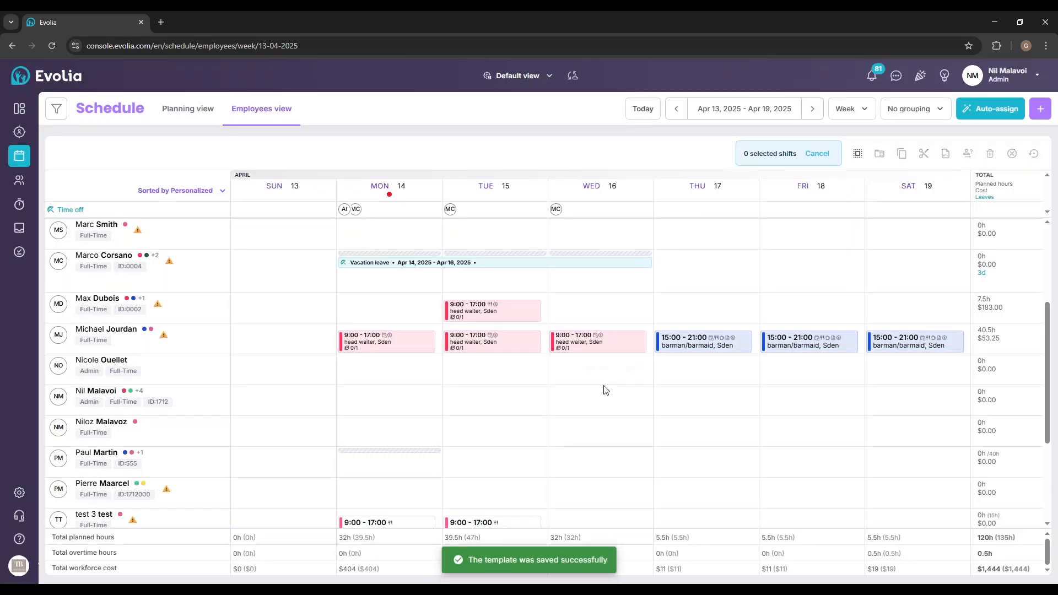
# Step: Insert the "Test 2" schedule template from Monday, April 21, for the employee listed directly above the Monday-to-Friday barman/barmaid shifts
pyautogui.click(812, 108)
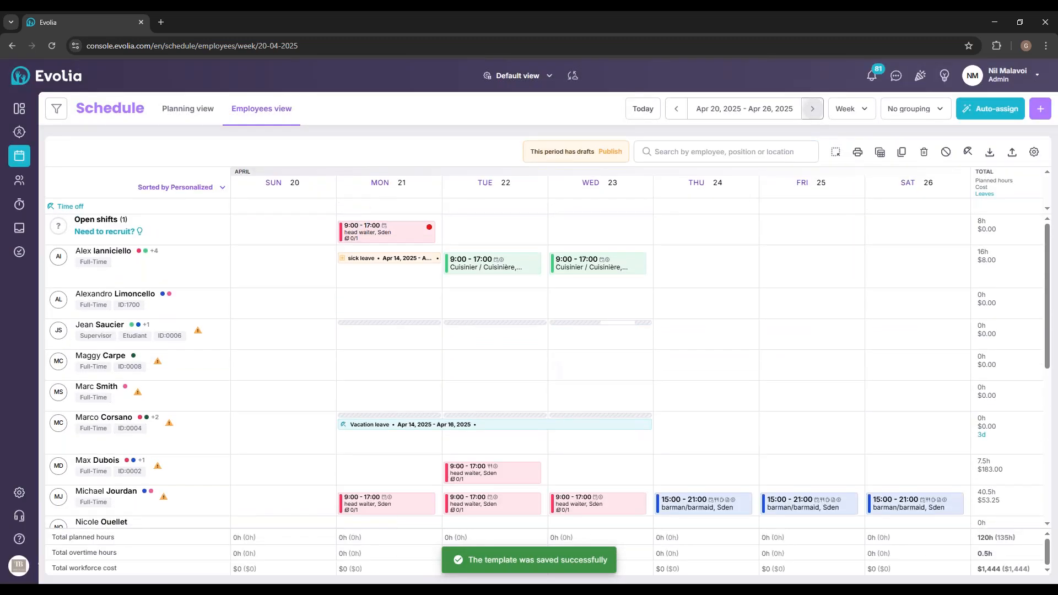
pyautogui.scroll(-2, 665, 301)
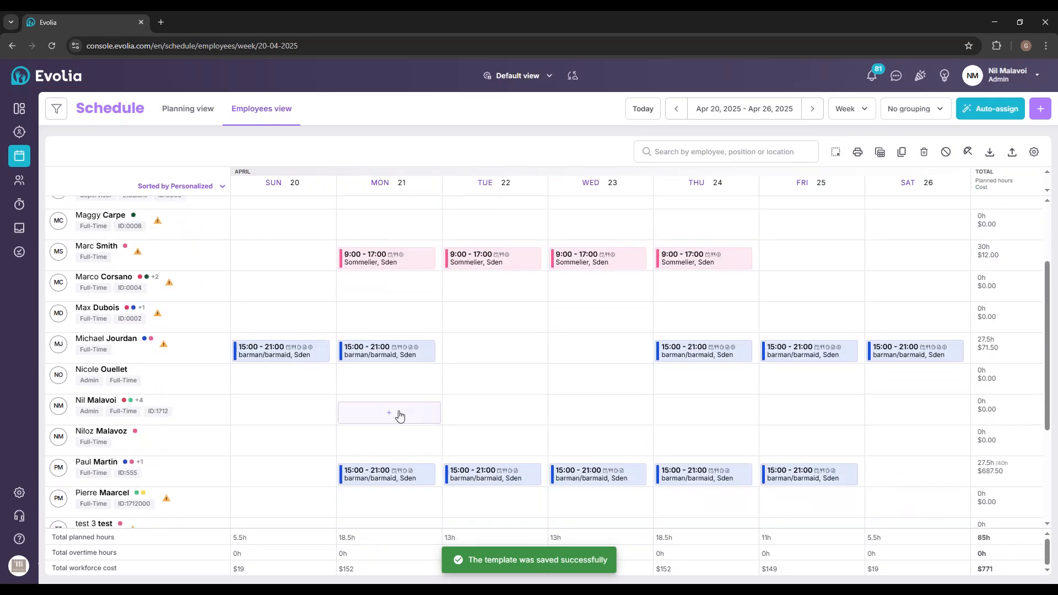
pyautogui.scroll(-1, 399, 413)
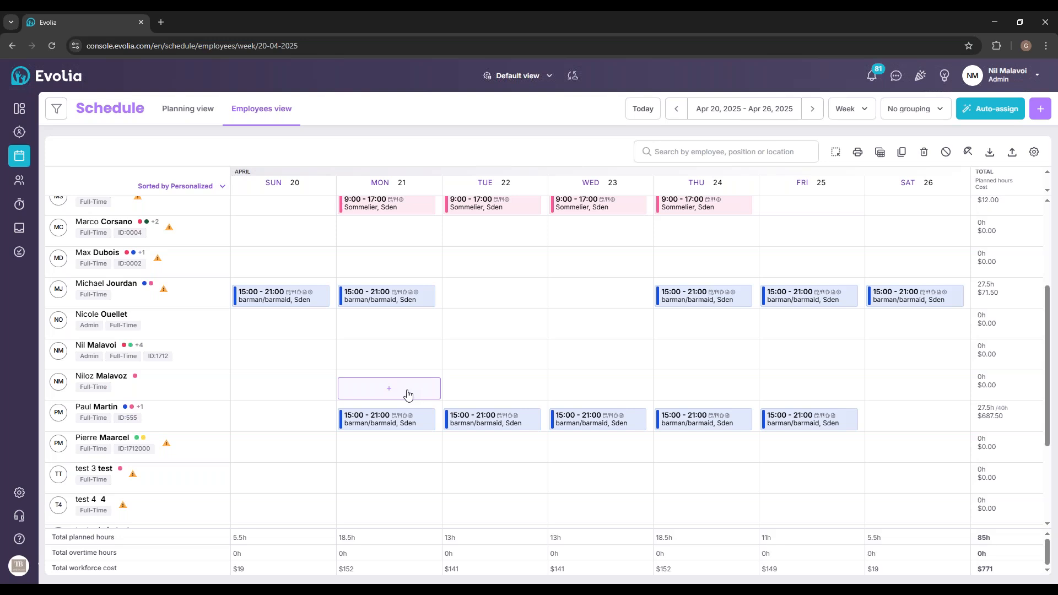
pyautogui.moveTo(101, 391)
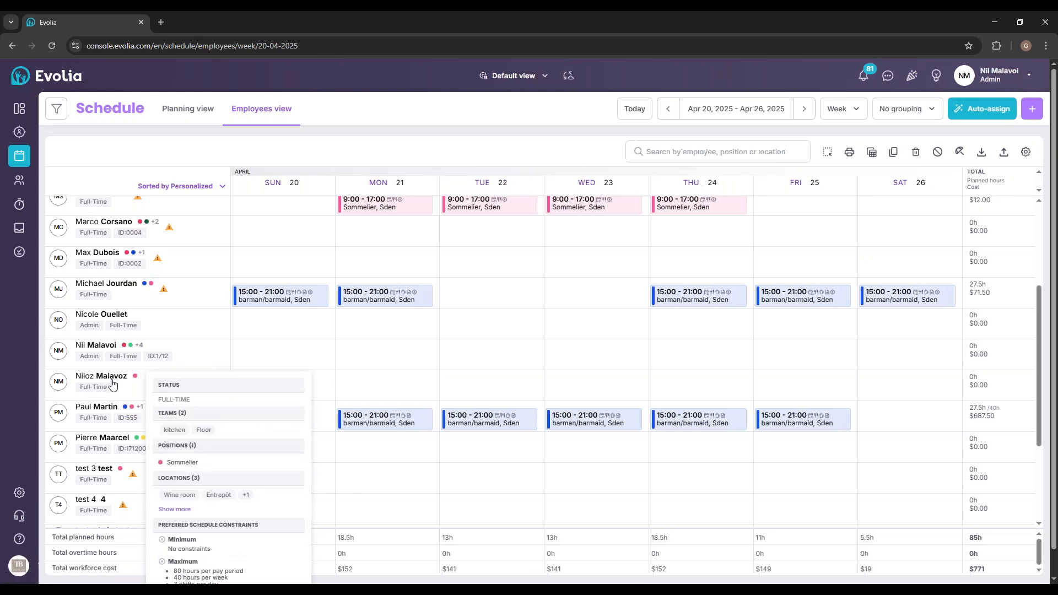
pyautogui.click(392, 392)
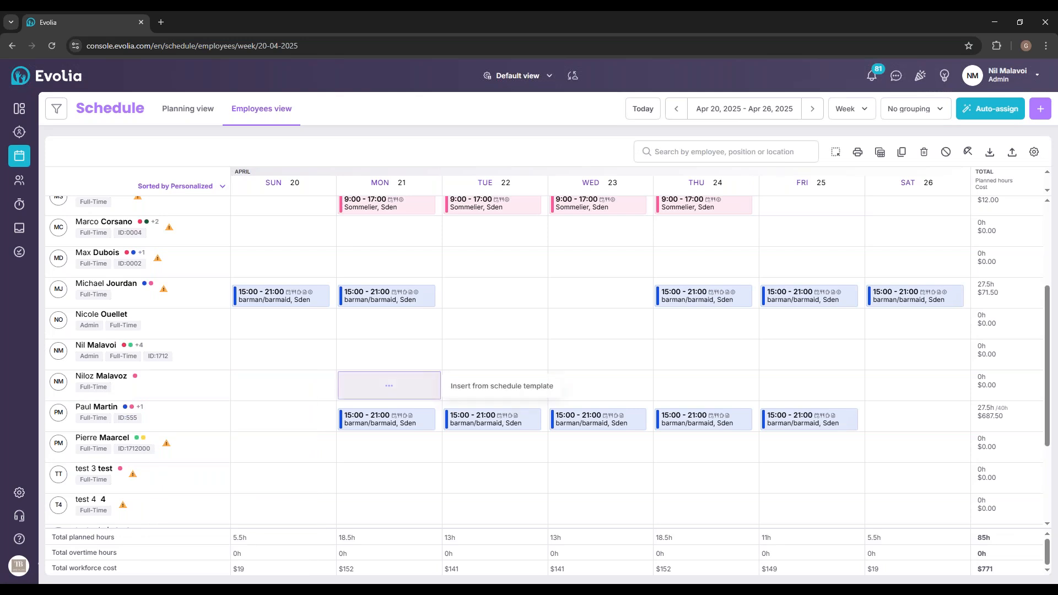
pyautogui.click(457, 387)
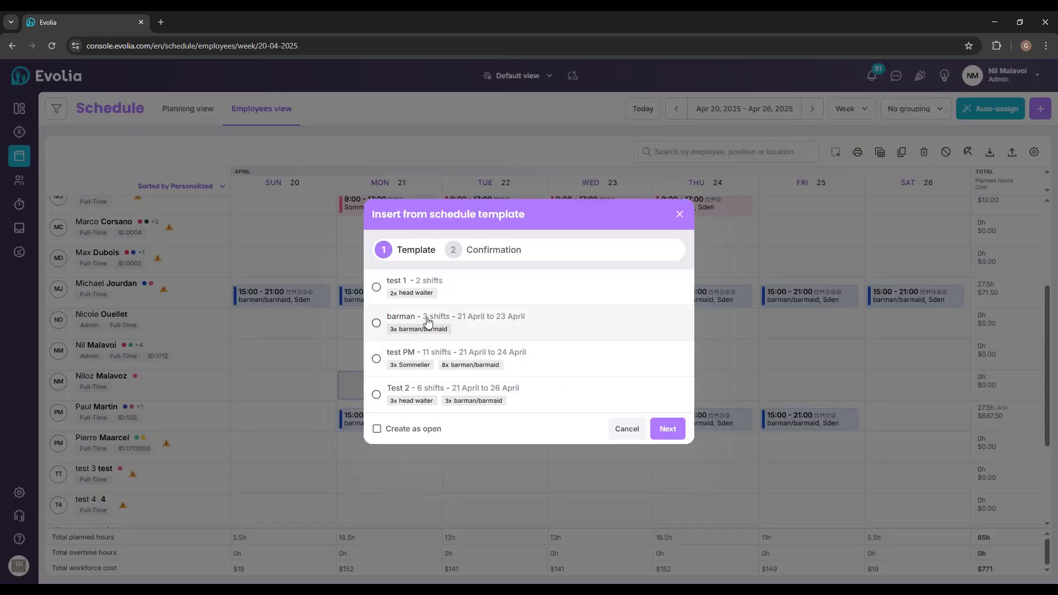
pyautogui.click(378, 394)
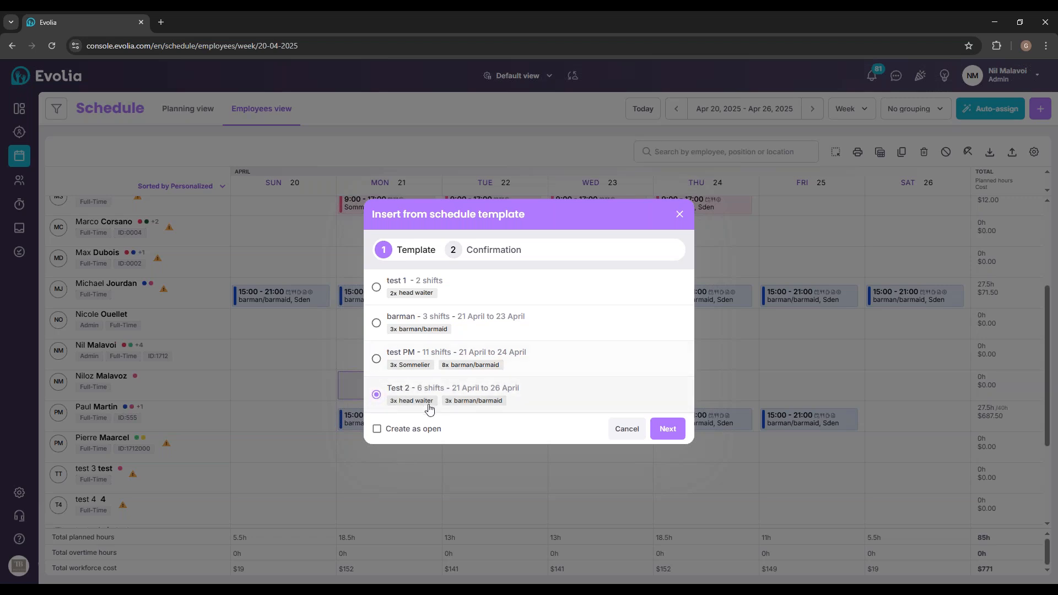
pyautogui.click(667, 429)
pyautogui.click(669, 502)
pyautogui.moveTo(695, 390)
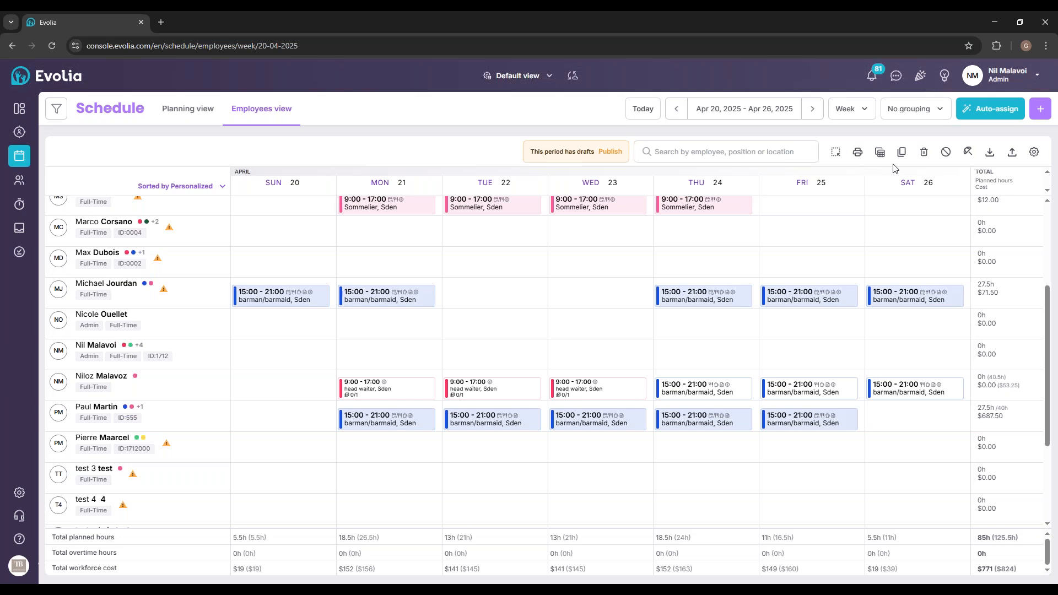
# Step: Turn the display of schedule totals and of non-scheduled employees off and back on, one after the other
pyautogui.click(1029, 152)
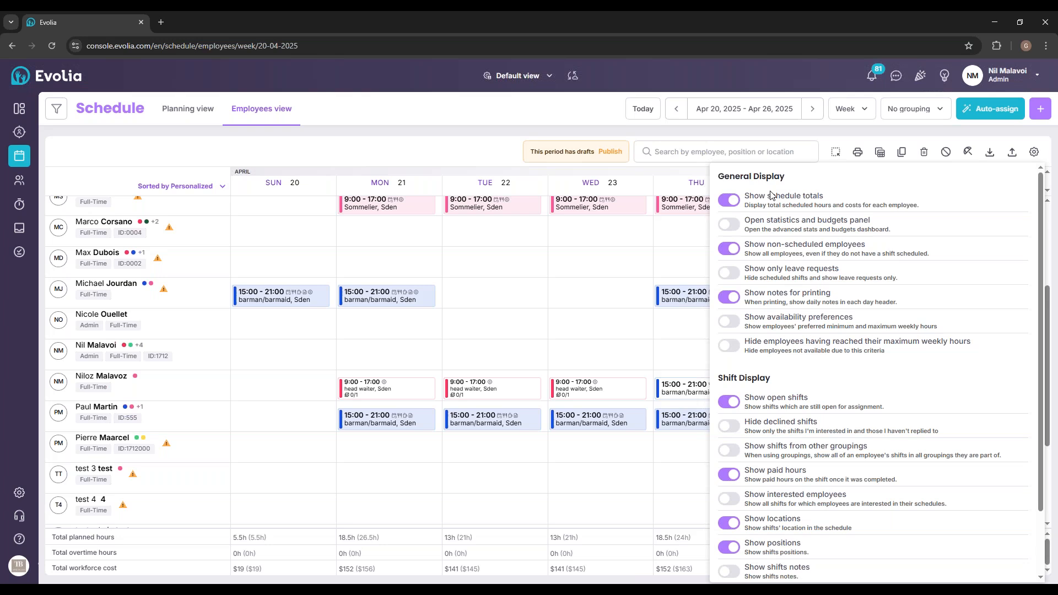
pyautogui.click(732, 202)
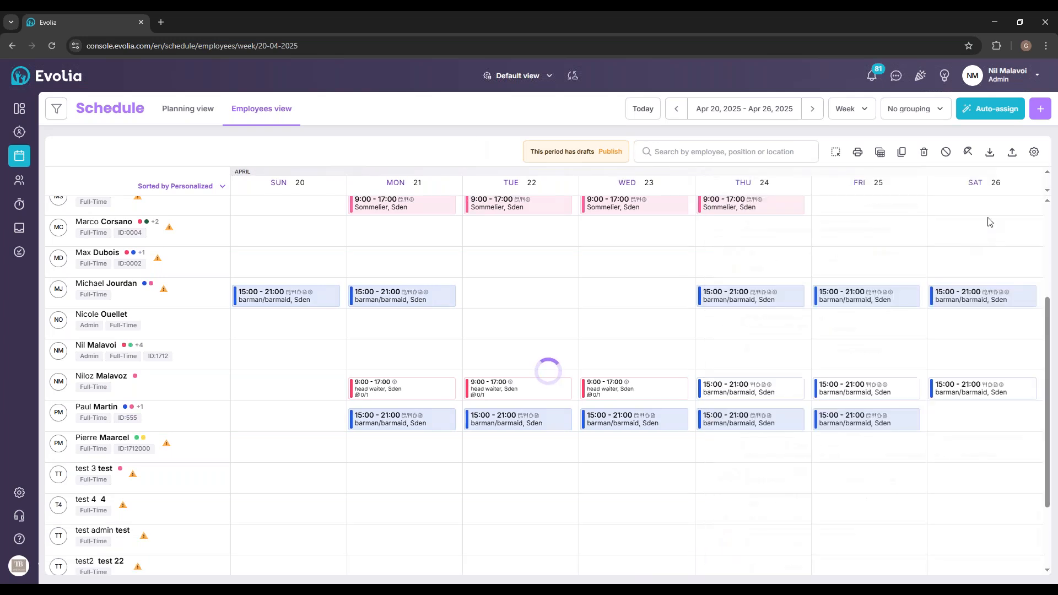
pyautogui.click(1034, 151)
pyautogui.click(729, 200)
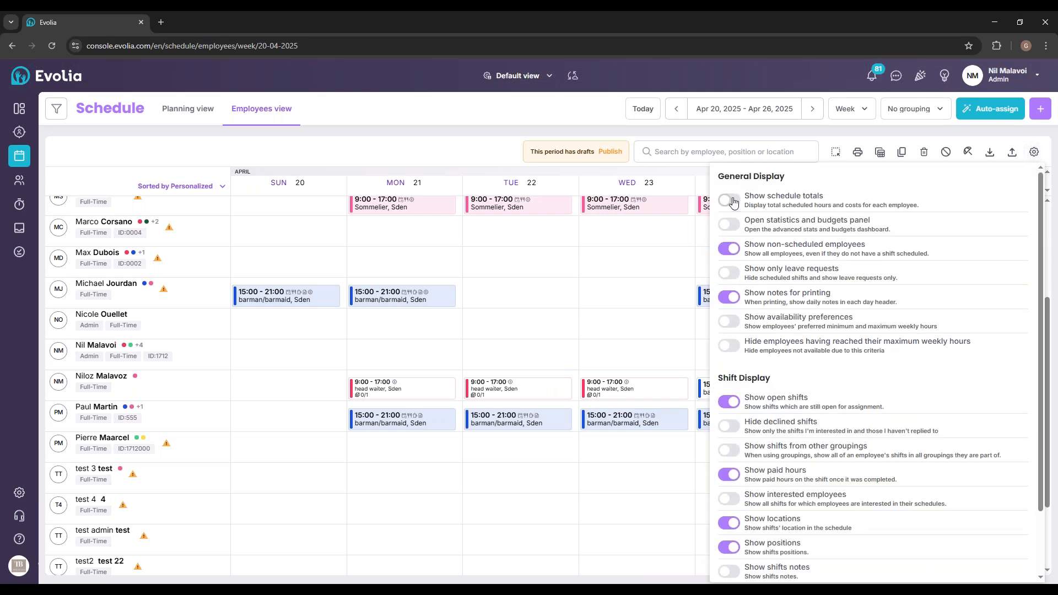
pyautogui.click(733, 251)
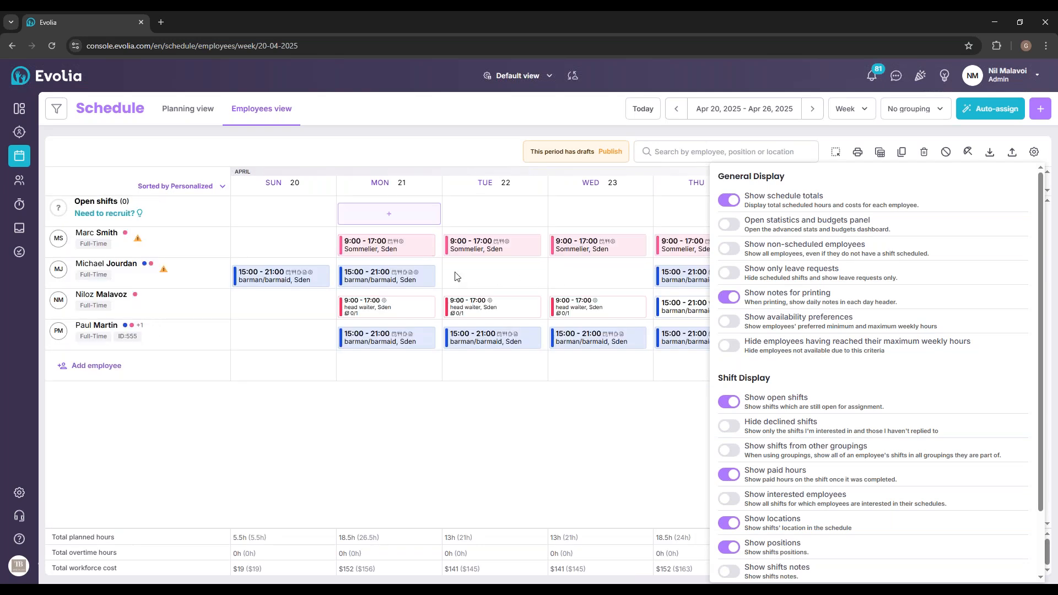
pyautogui.click(733, 249)
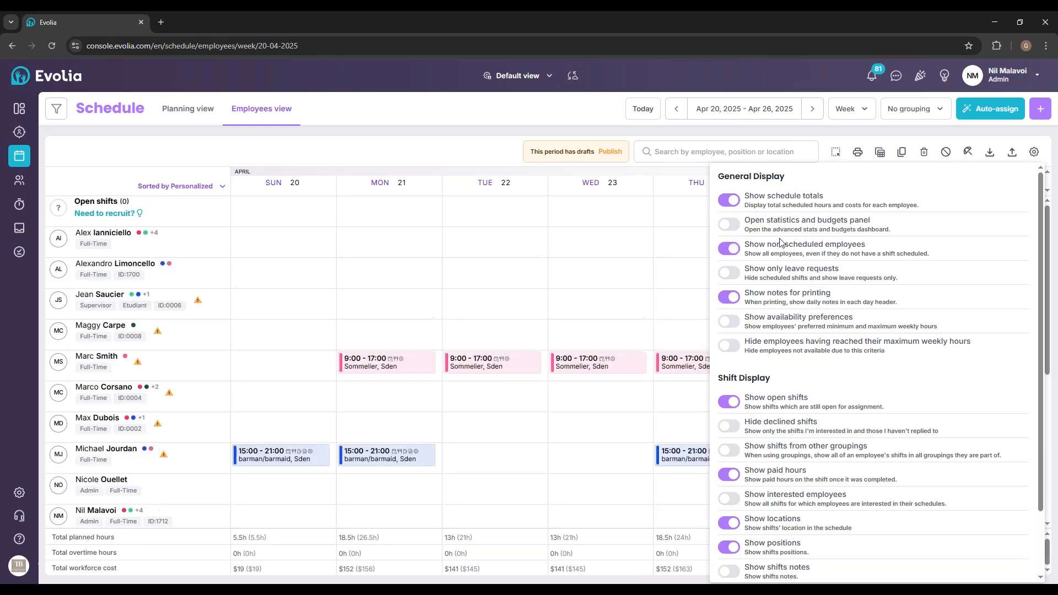
# Step: Turn the display of shift positions and of shift locations off and back on, one after the other
pyautogui.scroll(-1, 780, 280)
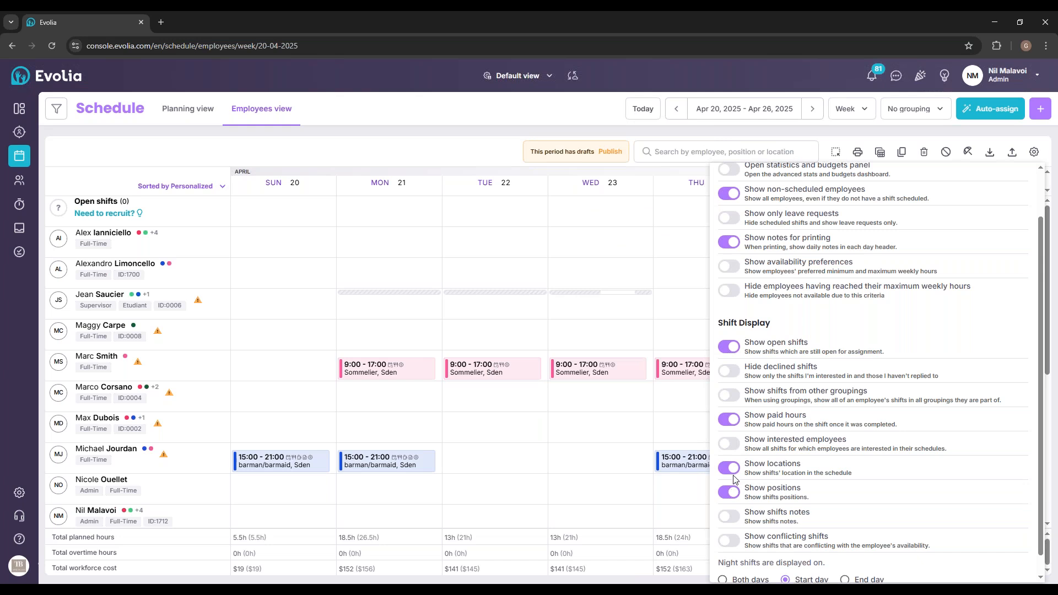
pyautogui.click(733, 492)
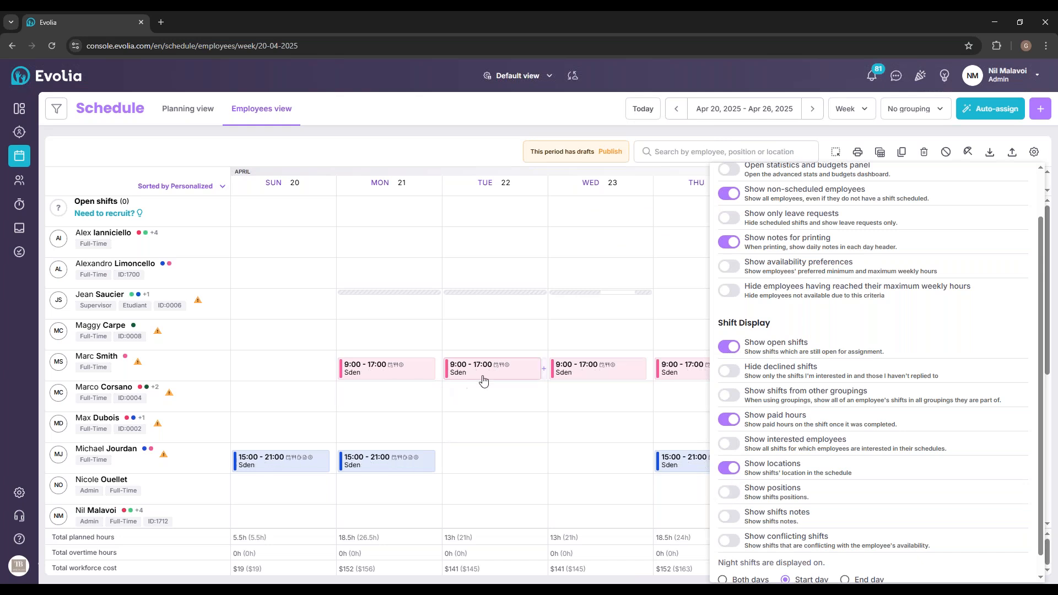
pyautogui.click(730, 492)
pyautogui.click(729, 468)
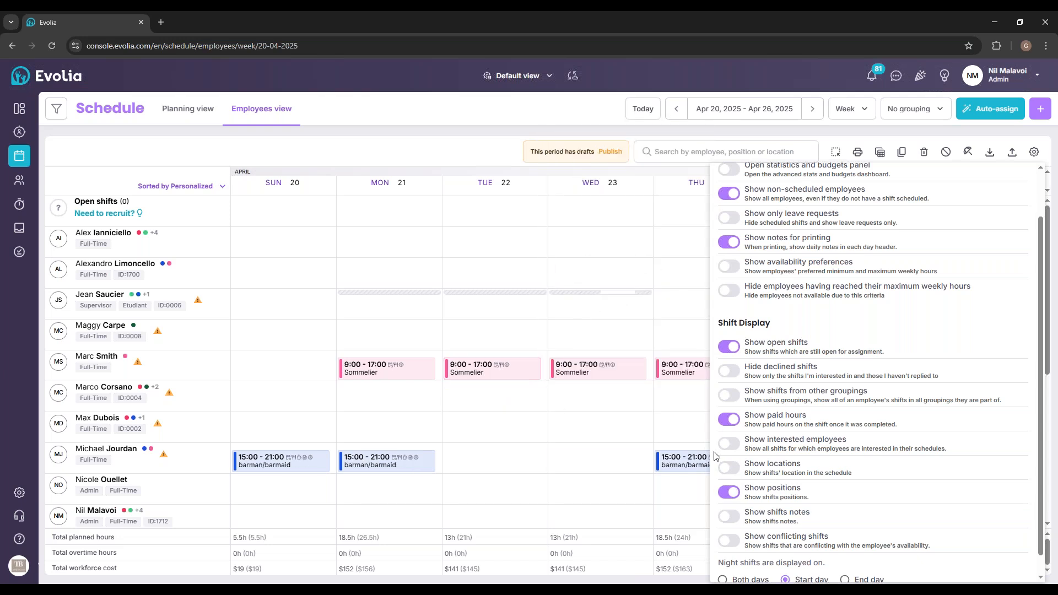
pyautogui.click(730, 468)
pyautogui.click(733, 470)
pyautogui.moveTo(490, 378)
pyautogui.click(730, 468)
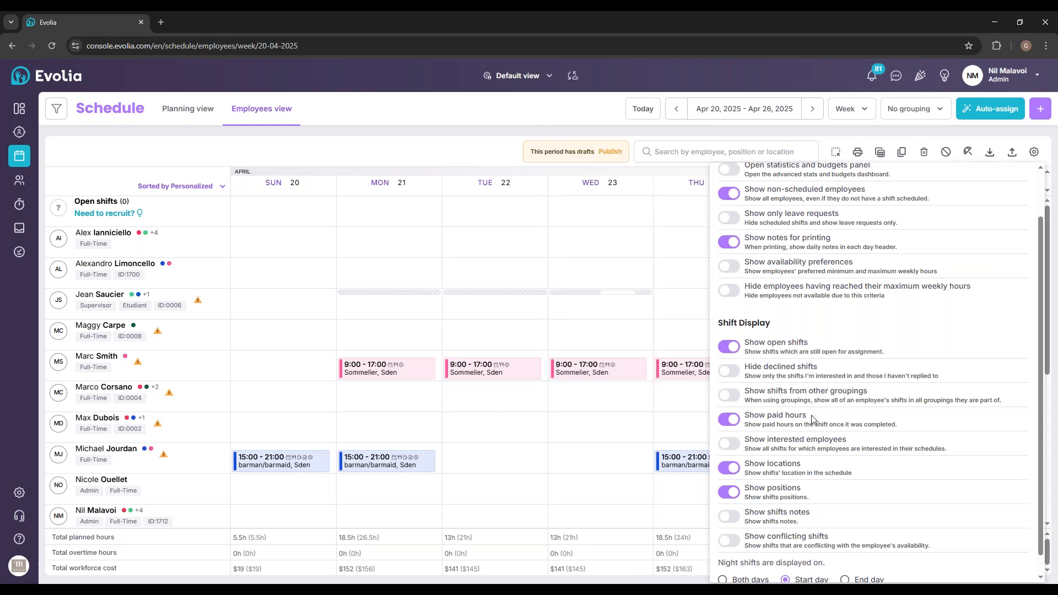
# Step: Turn off the display of open shifts and turn on the display of conflicting shifts in the shift display settings
pyautogui.scroll(-1, 818, 424)
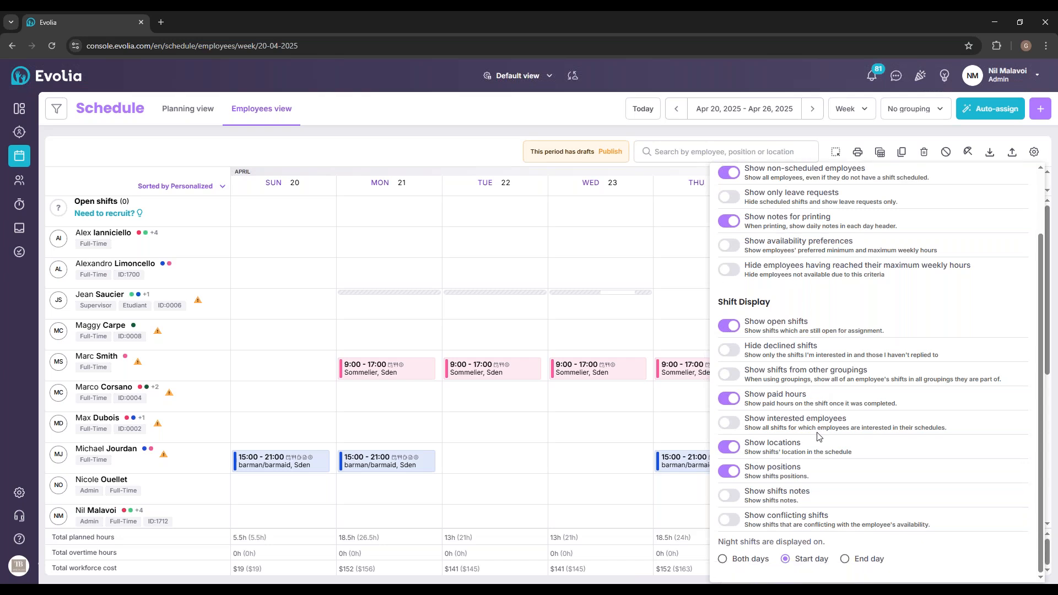
pyautogui.scroll(3, 818, 436)
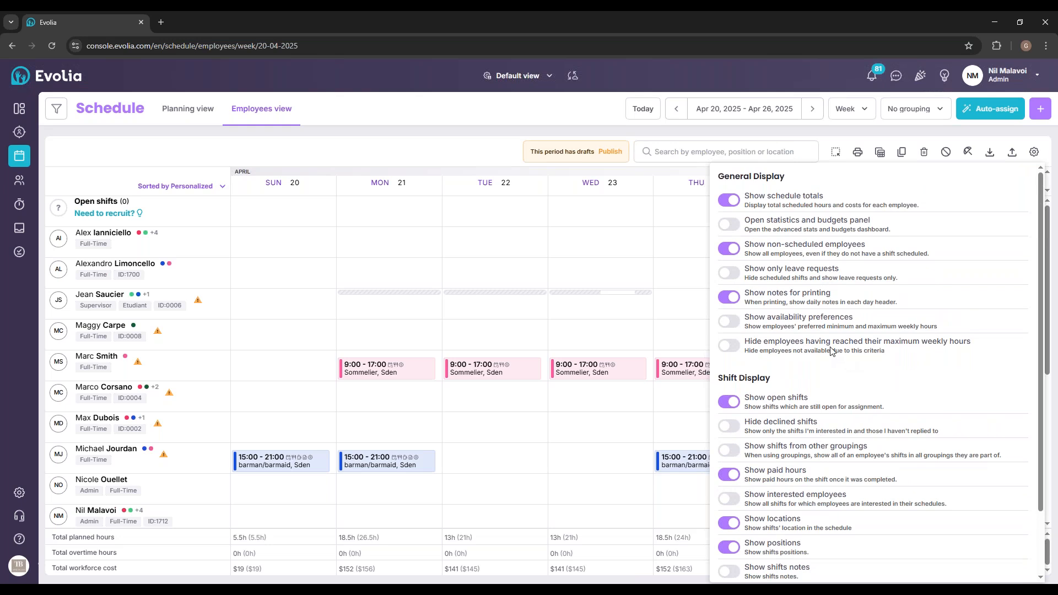
pyautogui.scroll(-2, 771, 342)
pyautogui.click(736, 351)
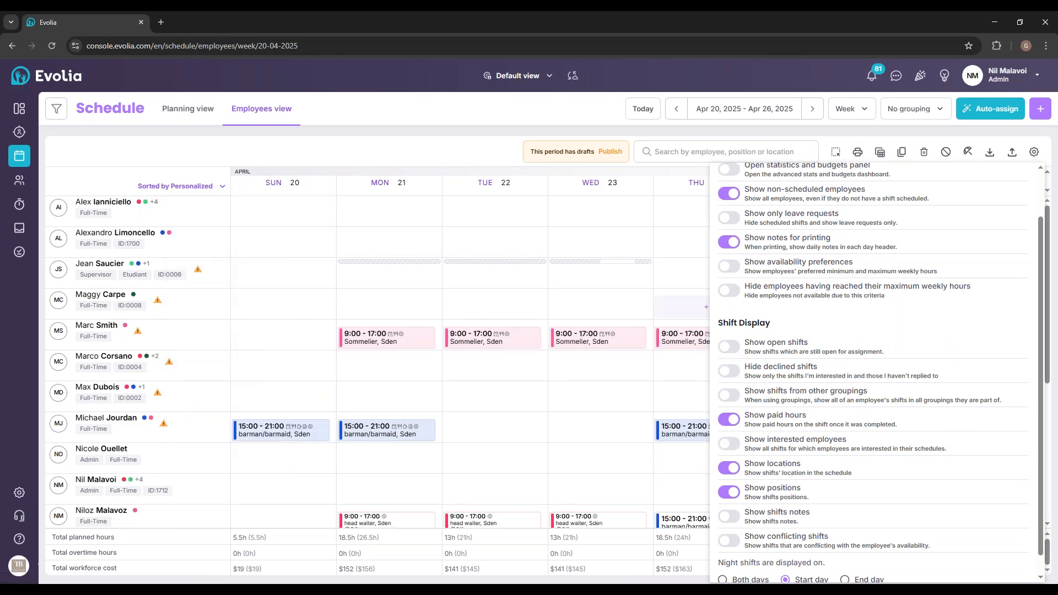
pyautogui.scroll(-1, 761, 433)
pyautogui.scroll(3, 776, 430)
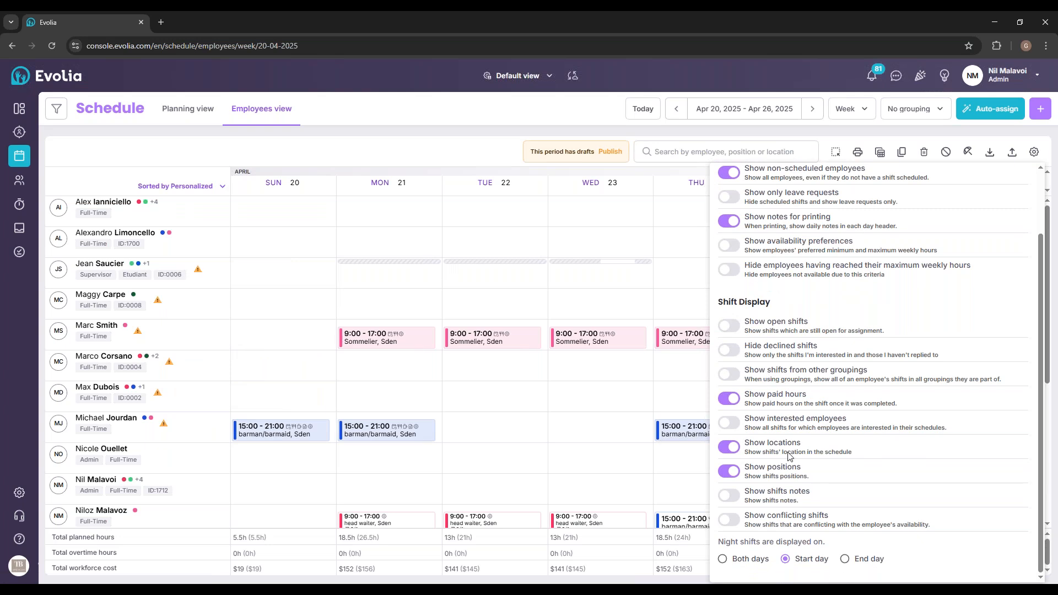
pyautogui.scroll(-2, 787, 447)
pyautogui.click(730, 520)
pyautogui.moveTo(382, 262)
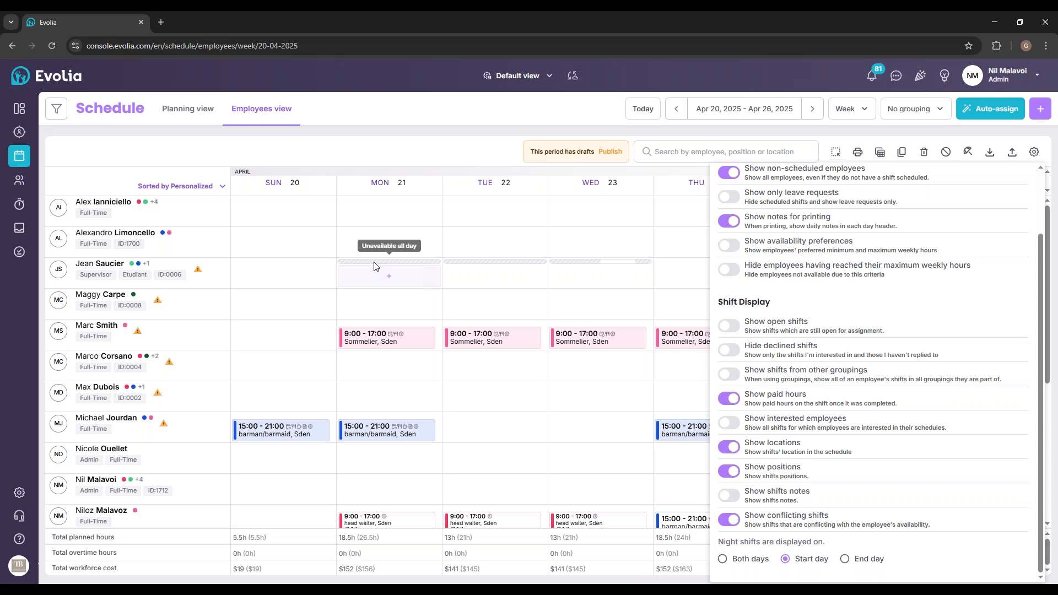
pyautogui.click(388, 276)
pyautogui.click(679, 92)
# Step: Copy the Monday, April 21 Sommelier shift to the unavailable supervisor on the same day without recurrence, and publish the week's drafts
pyautogui.rightClick(432, 337)
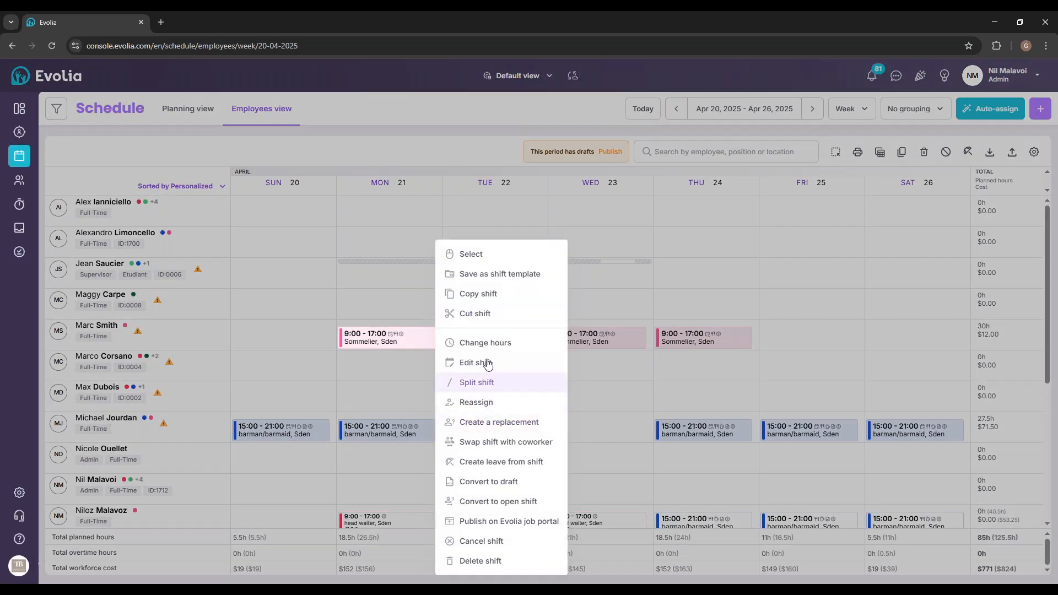
pyautogui.click(477, 295)
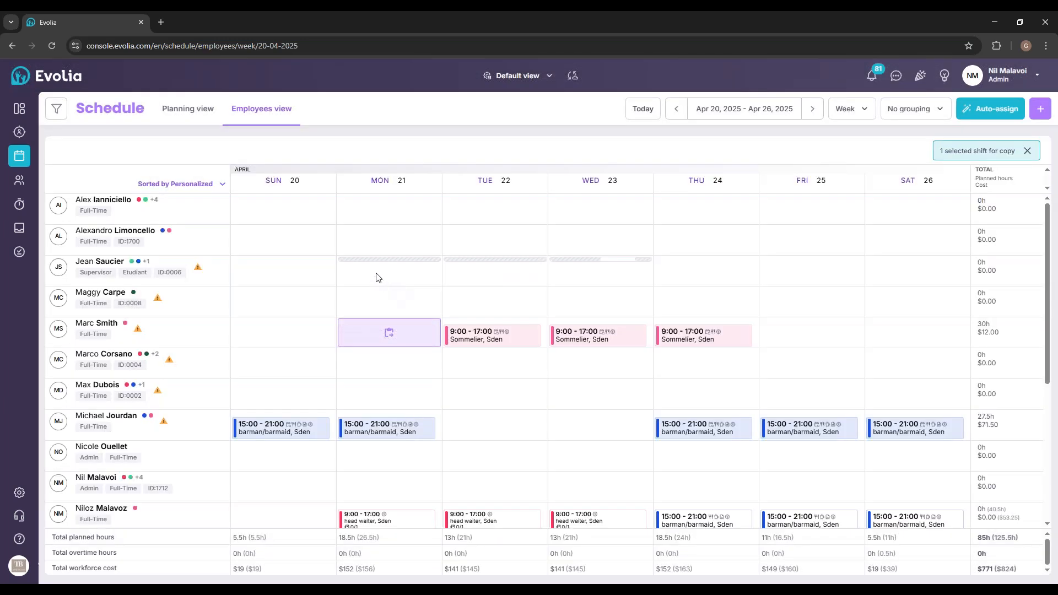
pyautogui.click(489, 285)
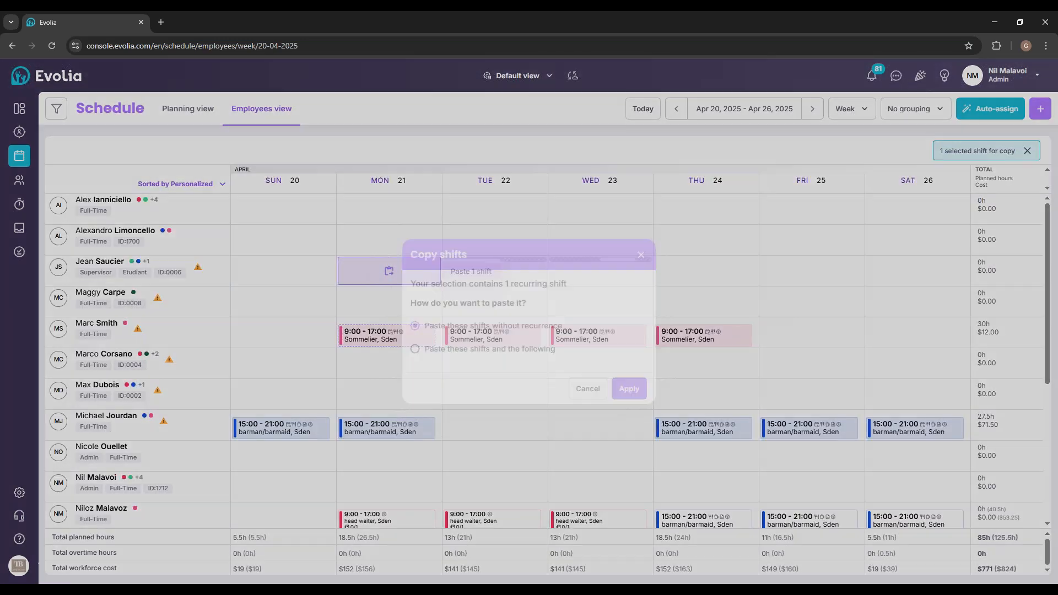
pyautogui.click(629, 389)
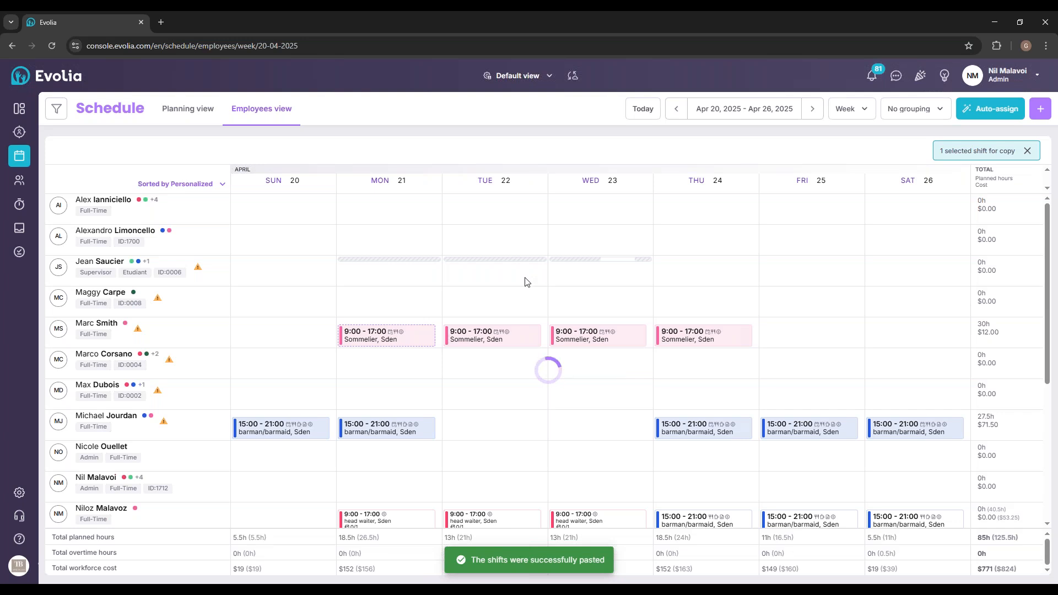
pyautogui.click(1025, 151)
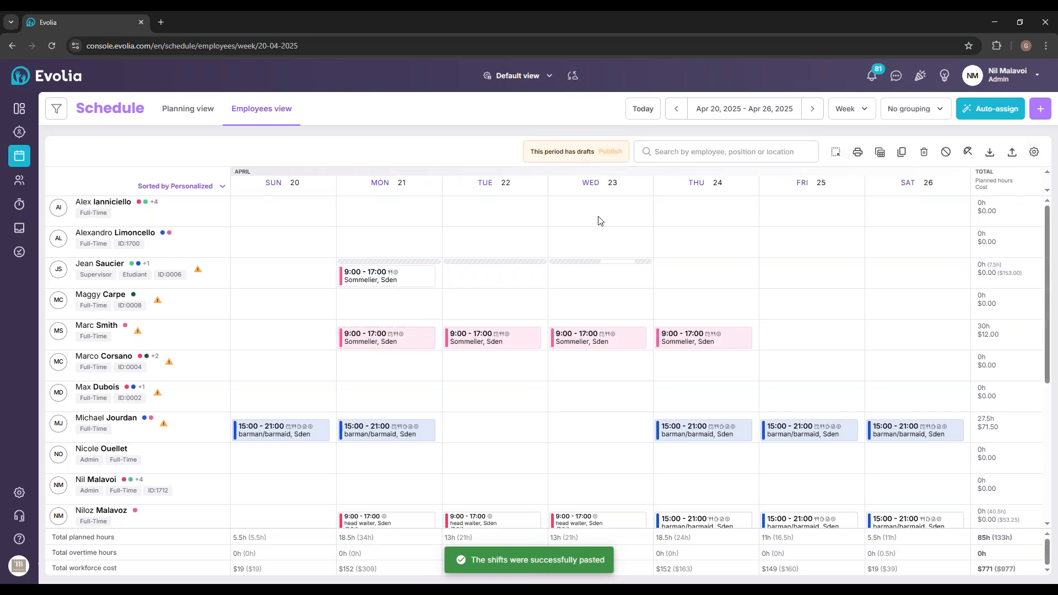
pyautogui.click(611, 152)
pyautogui.click(619, 372)
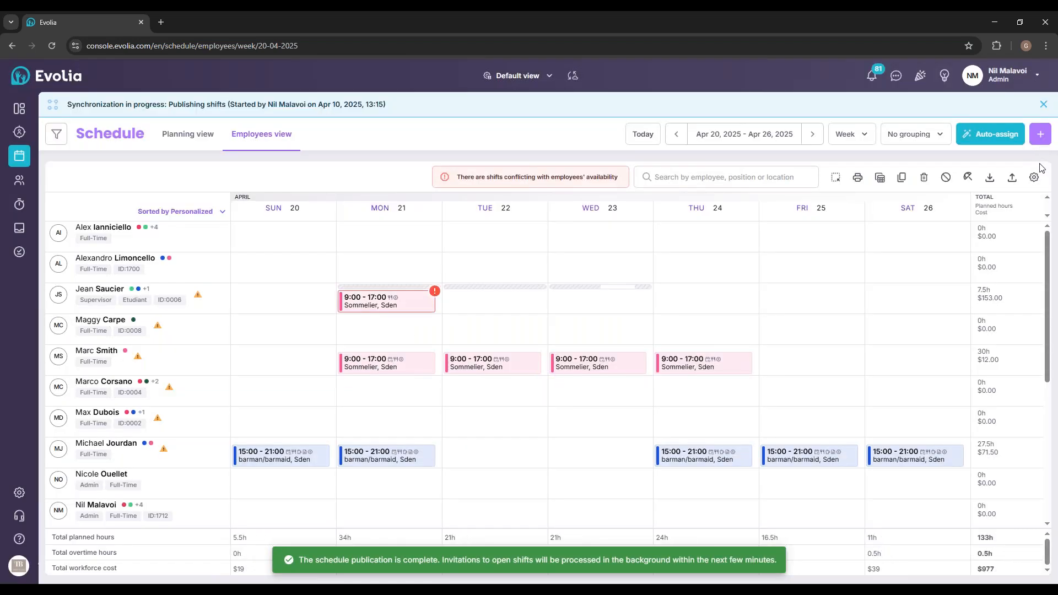
# Step: Examine the conflicting shifts display setting, the availability conflict alert and the details of the supervisor's Monday Sommelier shift
pyautogui.click(1033, 177)
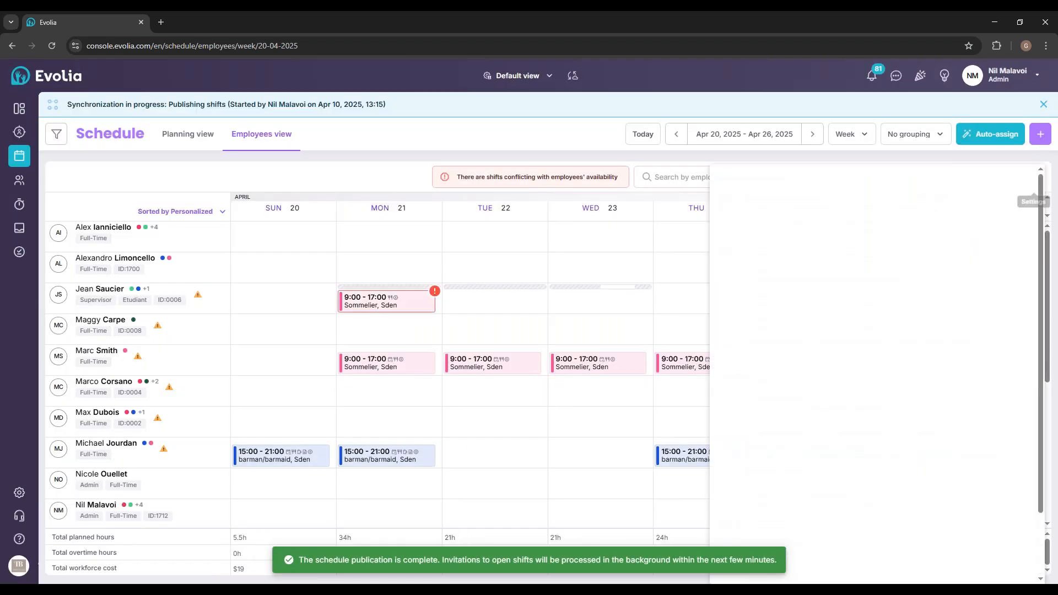
pyautogui.scroll(-2, 748, 523)
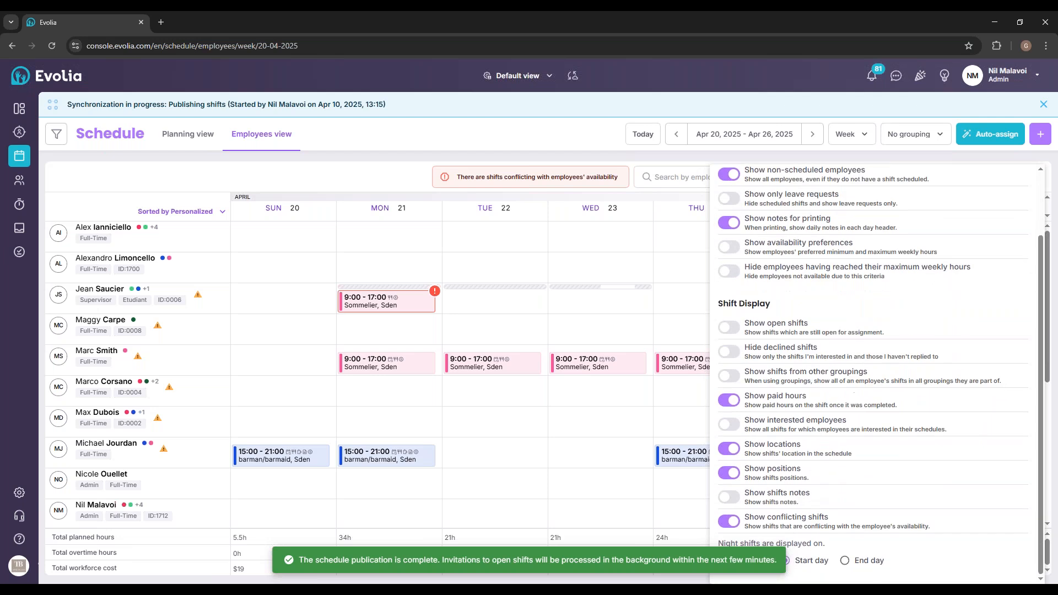
pyautogui.moveTo(458, 176); pyautogui.dragTo(620, 176)
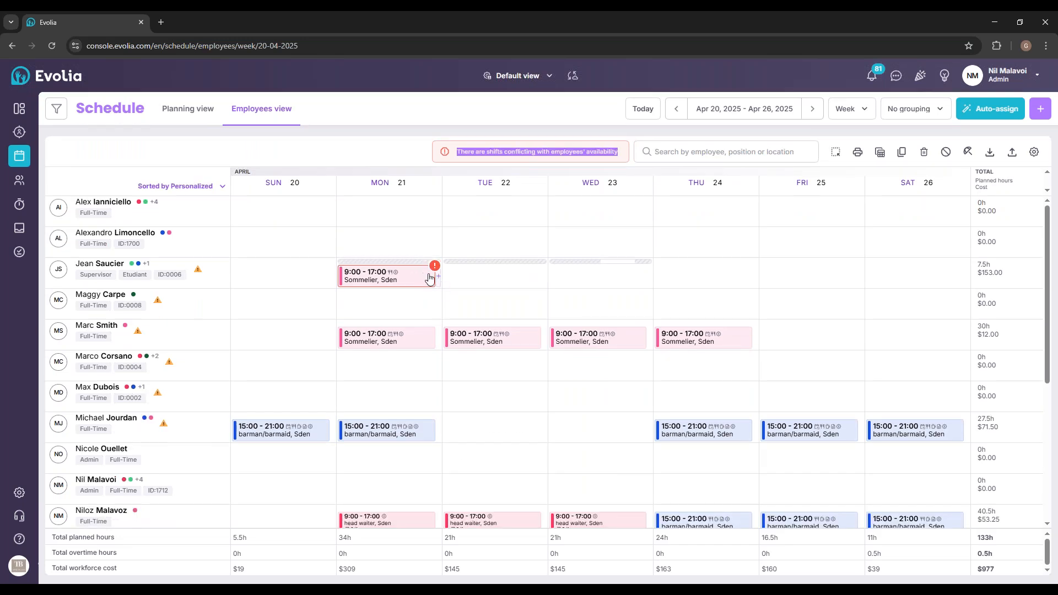
pyautogui.moveTo(419, 273)
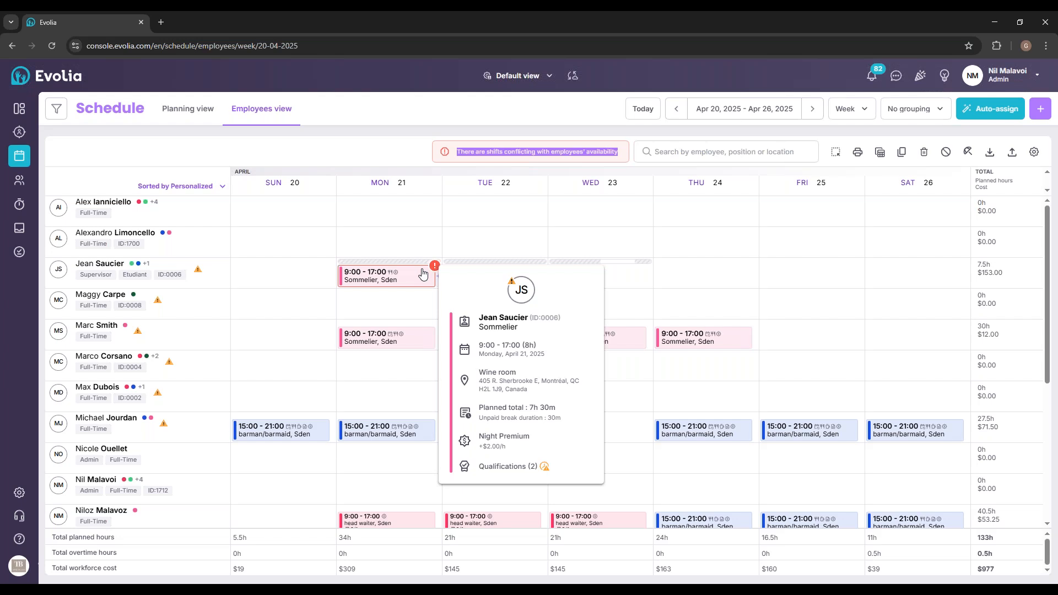
pyautogui.click(1034, 151)
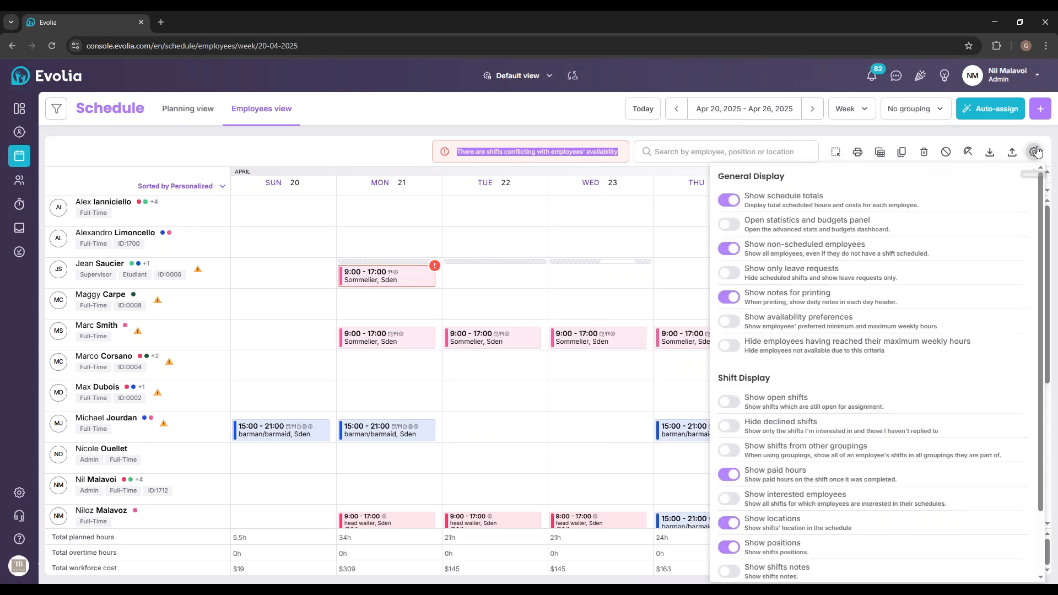
pyautogui.scroll(-3, 765, 220)
pyautogui.scroll(3, 815, 249)
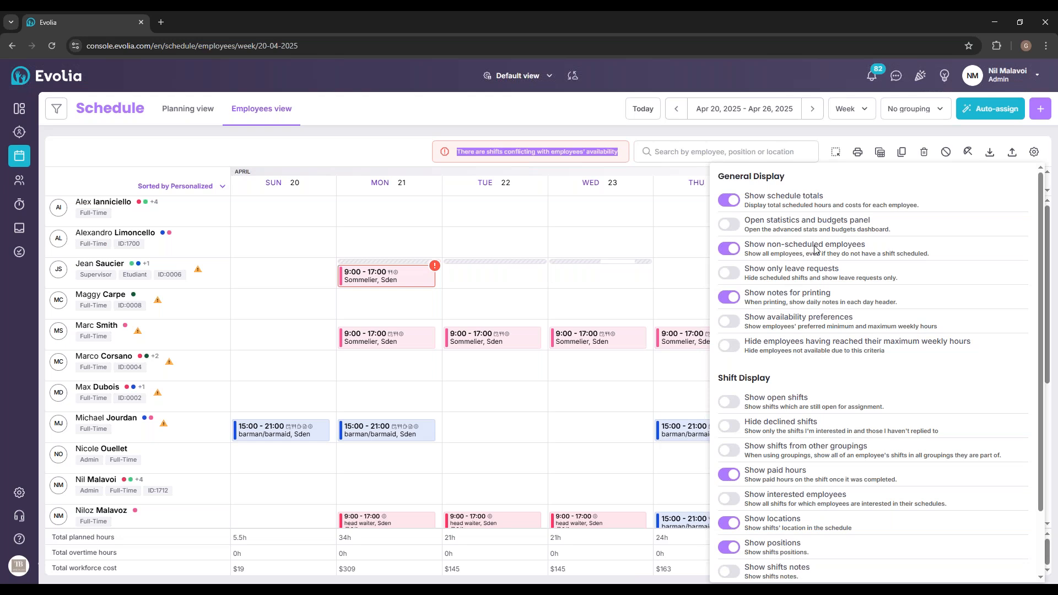
pyautogui.click(419, 163)
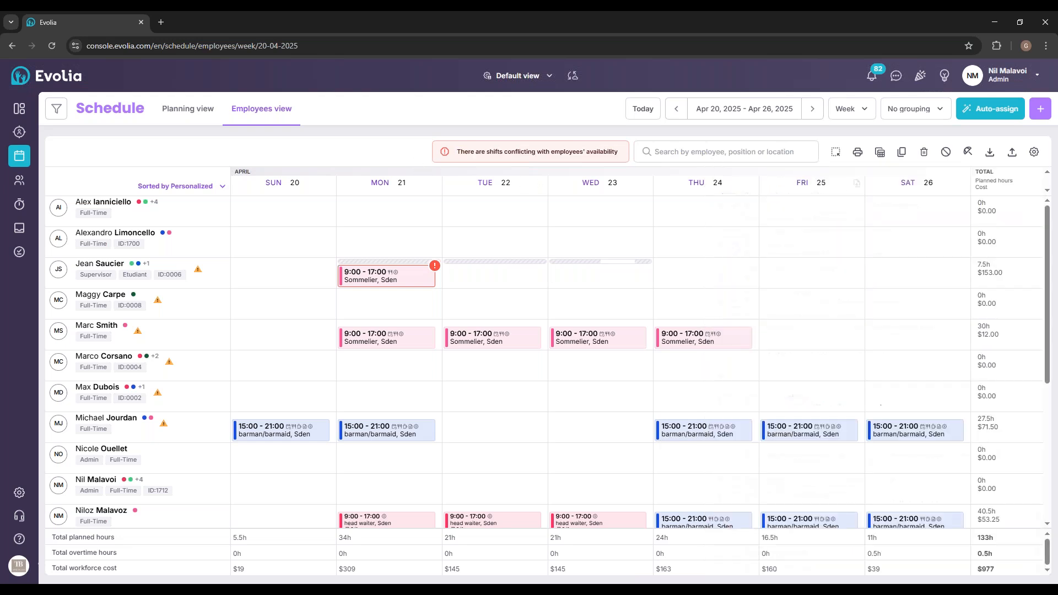
# Step: Start adding a statutory holiday and name it "Easter" in both English and French
pyautogui.click(967, 152)
pyautogui.rightClick(966, 147)
pyautogui.click(976, 170)
pyautogui.click(887, 176)
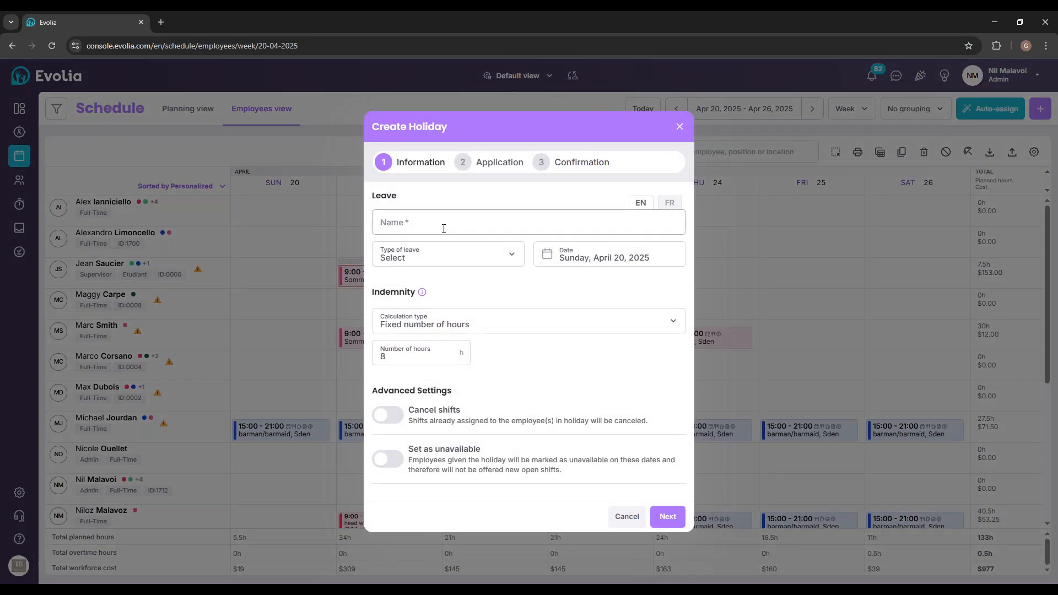
pyautogui.click(444, 228)
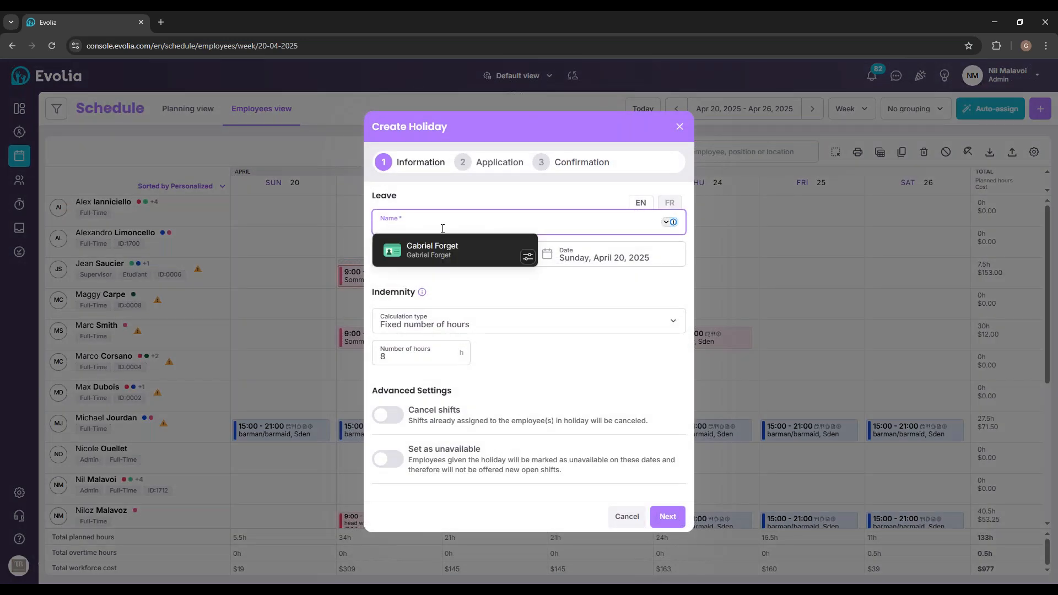
pyautogui.write('Ea')
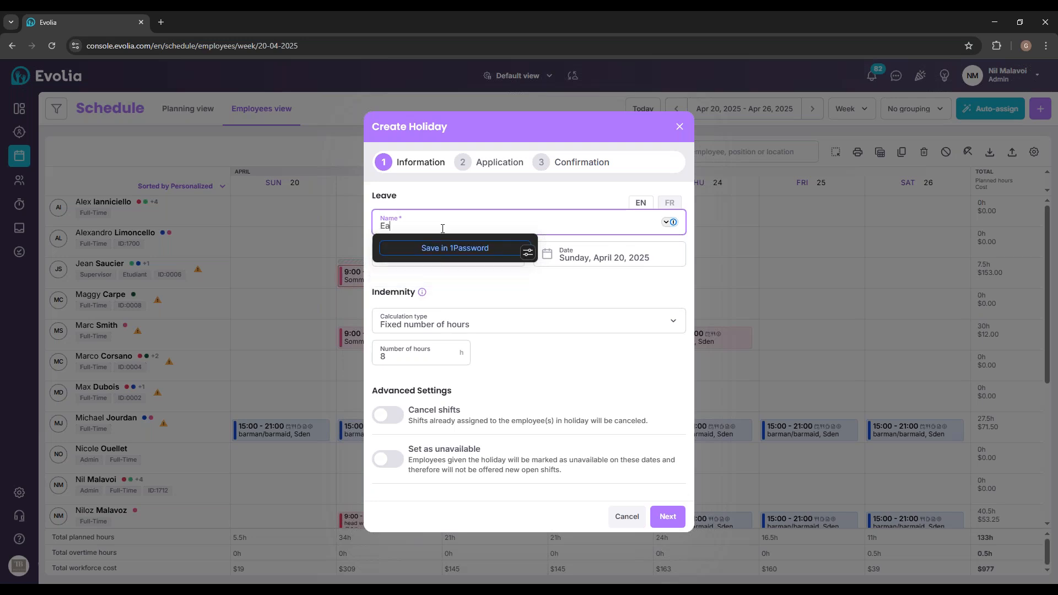
pyautogui.click(670, 203)
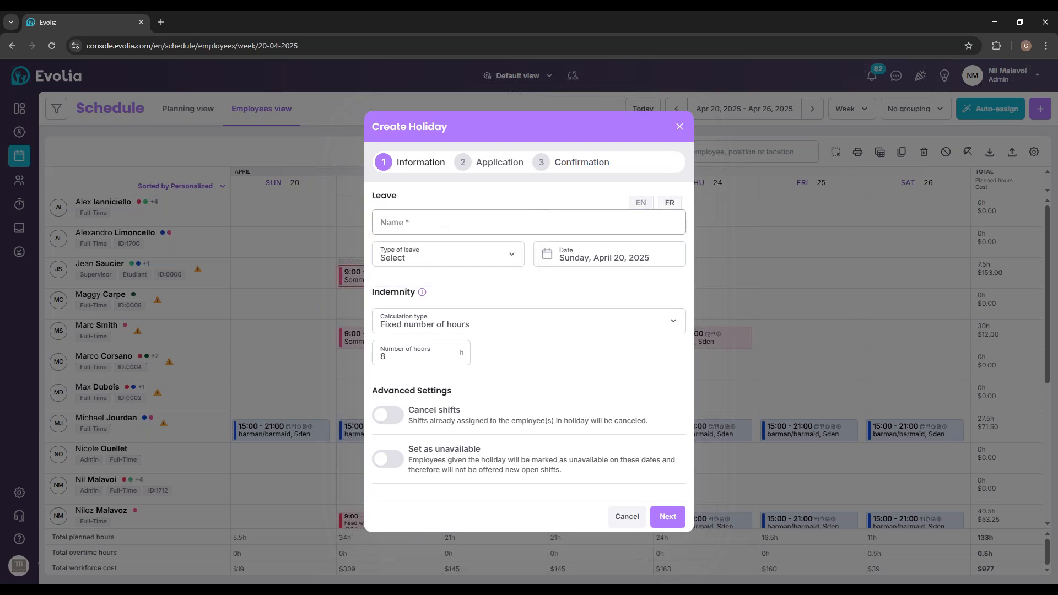
pyautogui.click(518, 227)
pyautogui.write('Easter')
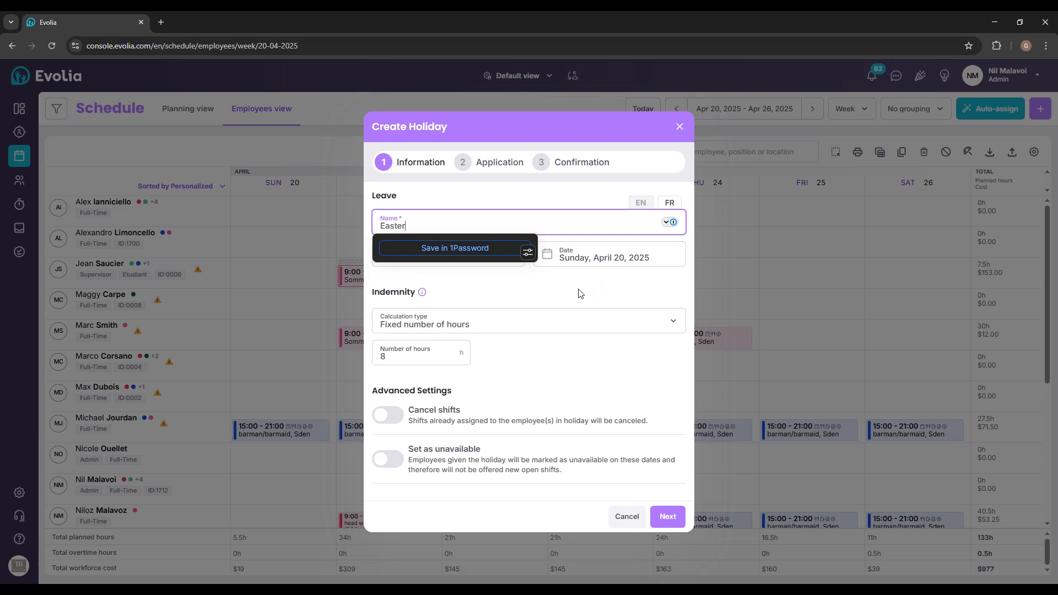
pyautogui.click(580, 293)
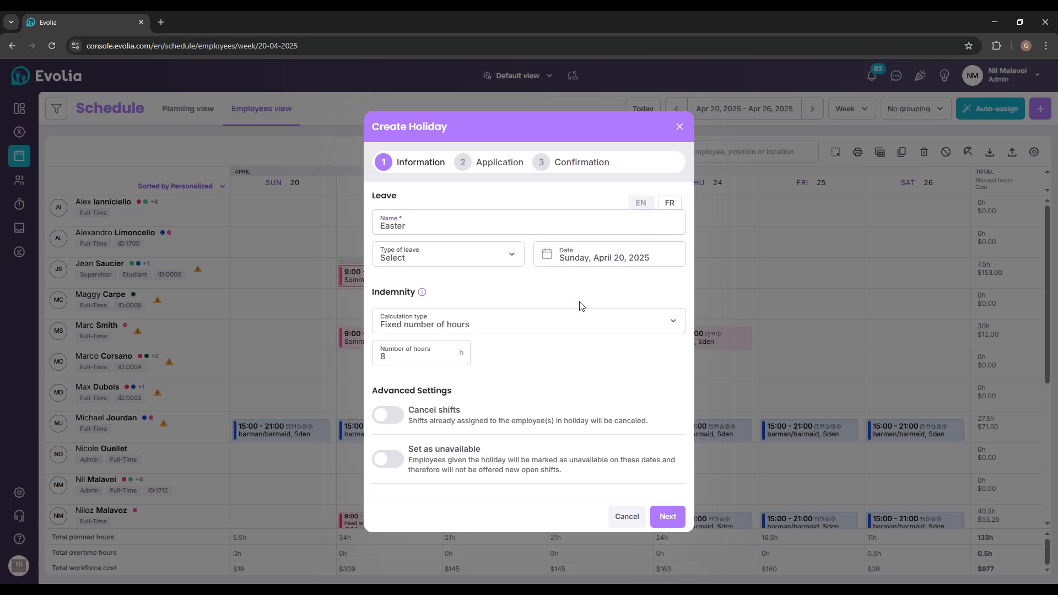
# Step: Set the holiday's type of leave to Férié and its date to Monday, April 21, 2025
pyautogui.click(460, 262)
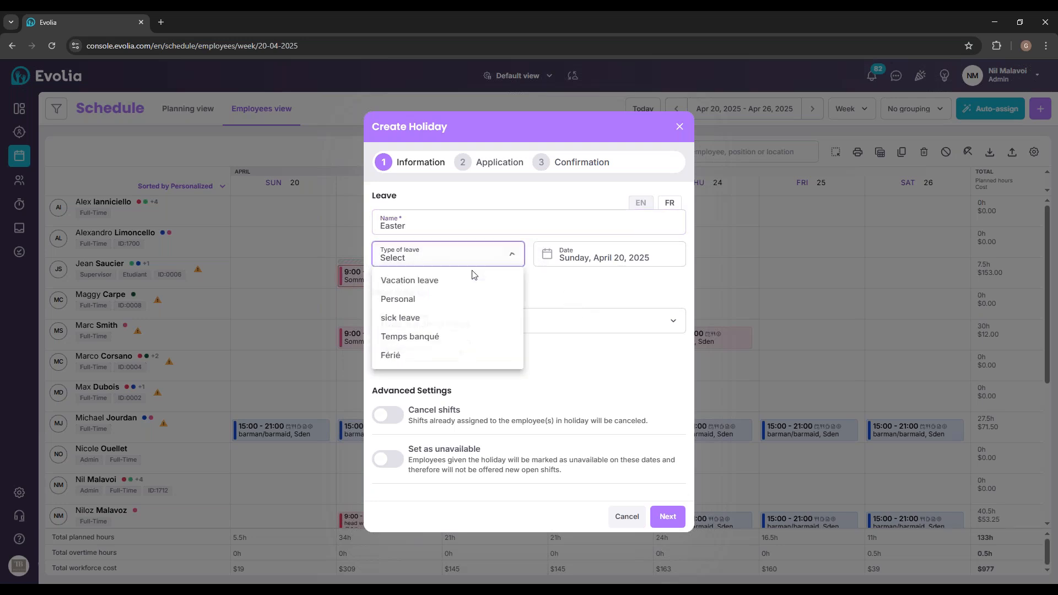
pyautogui.click(404, 356)
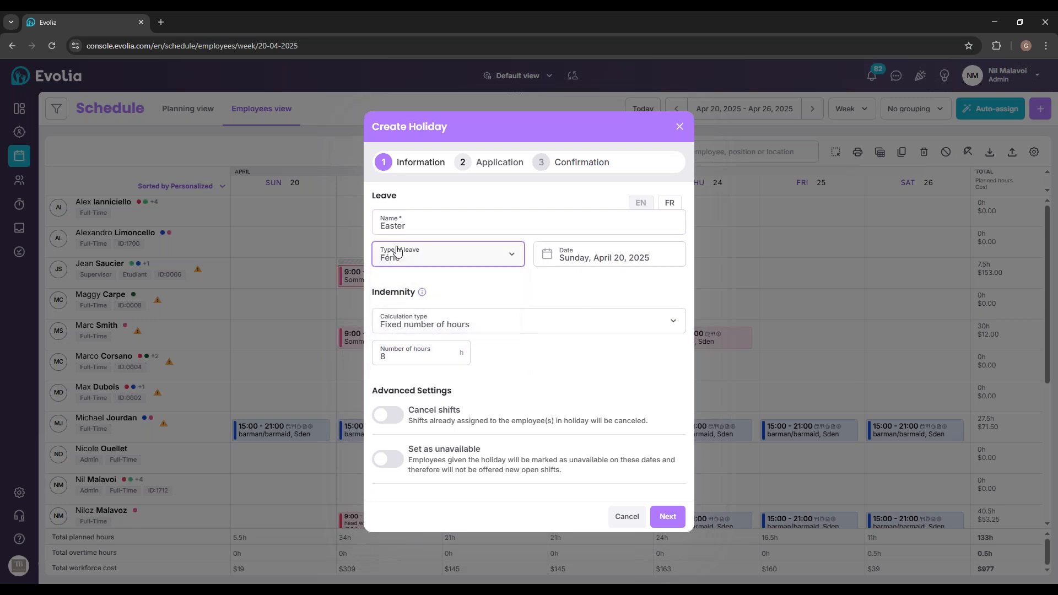
pyautogui.click(653, 254)
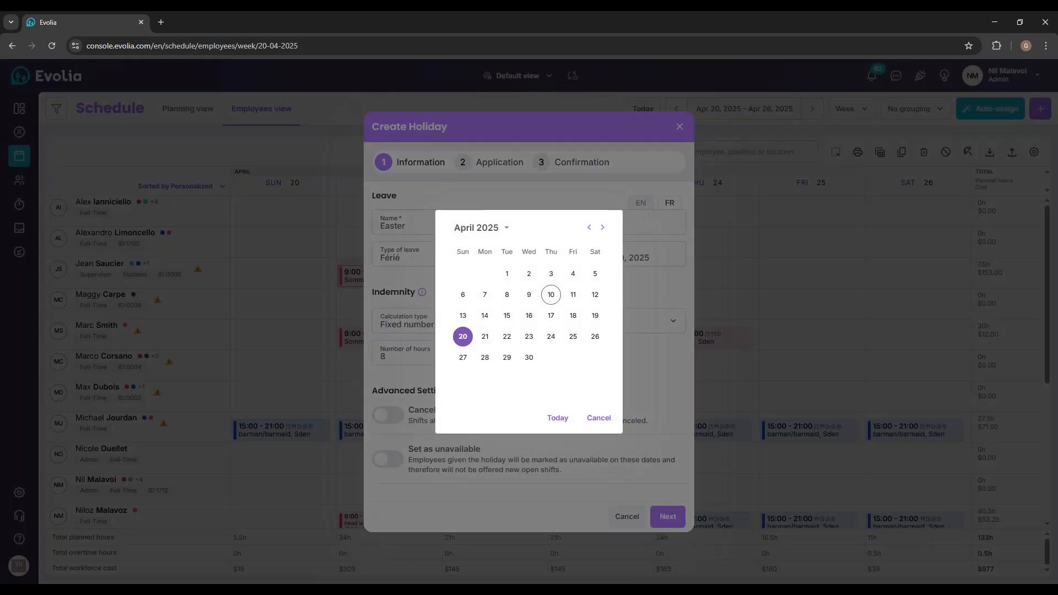
pyautogui.click(485, 336)
pyautogui.click(633, 280)
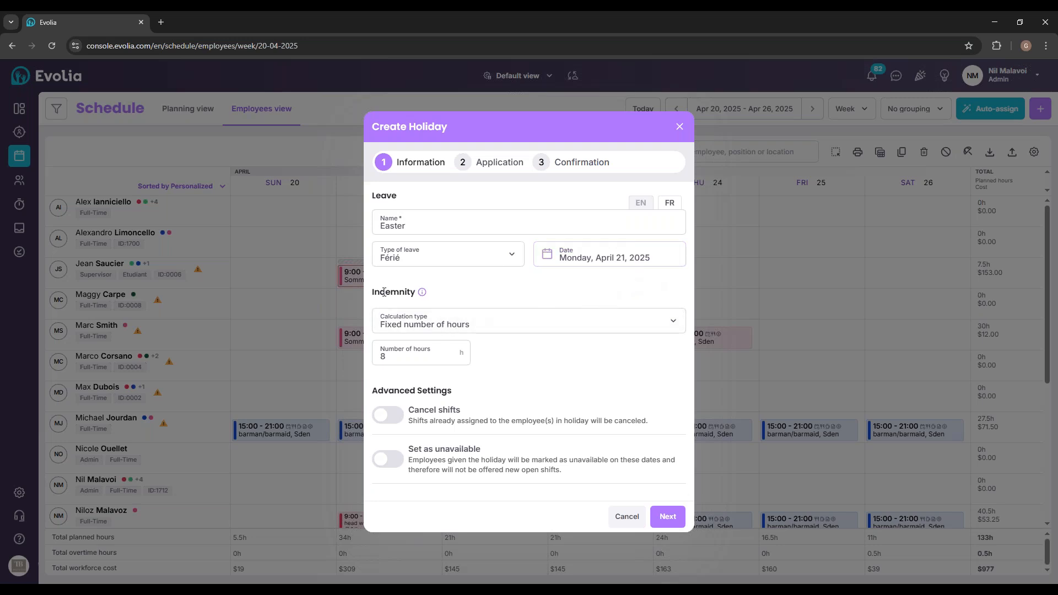
# Step: Base the holiday's indemnity calculation on the hours worked in the previous days/weeks
pyautogui.moveTo(374, 294); pyautogui.dragTo(415, 296)
pyautogui.click(476, 293)
pyautogui.click(457, 322)
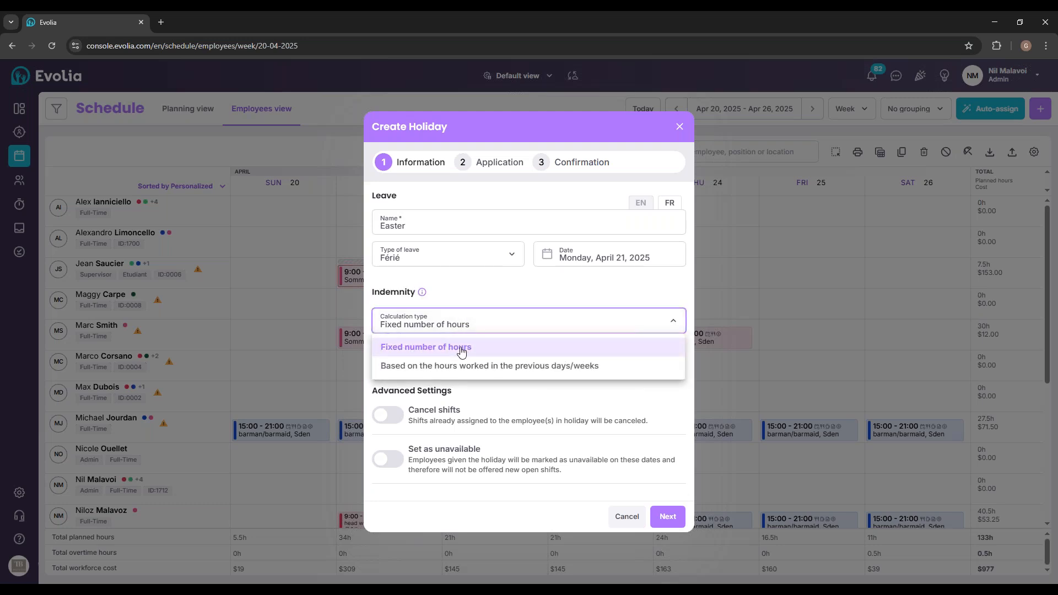
pyautogui.click(446, 366)
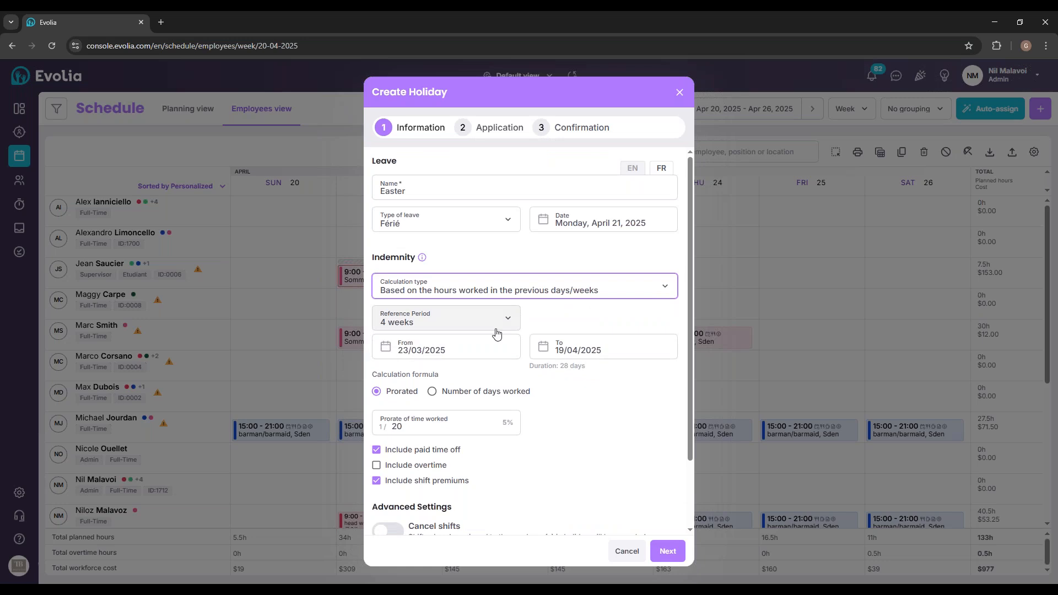
pyautogui.scroll(-1, 469, 398)
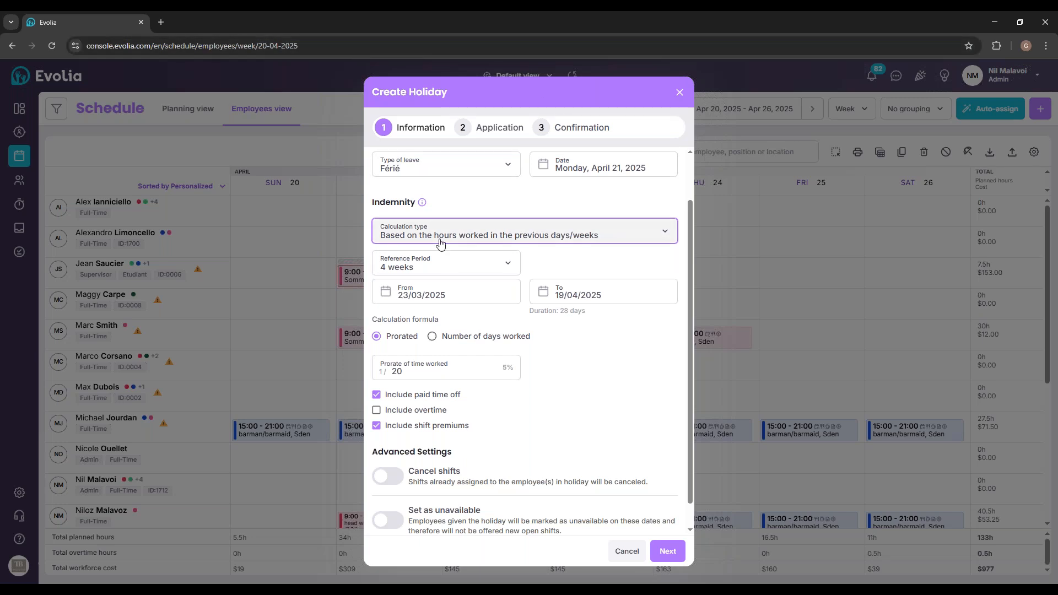
pyautogui.scroll(-1, 436, 282)
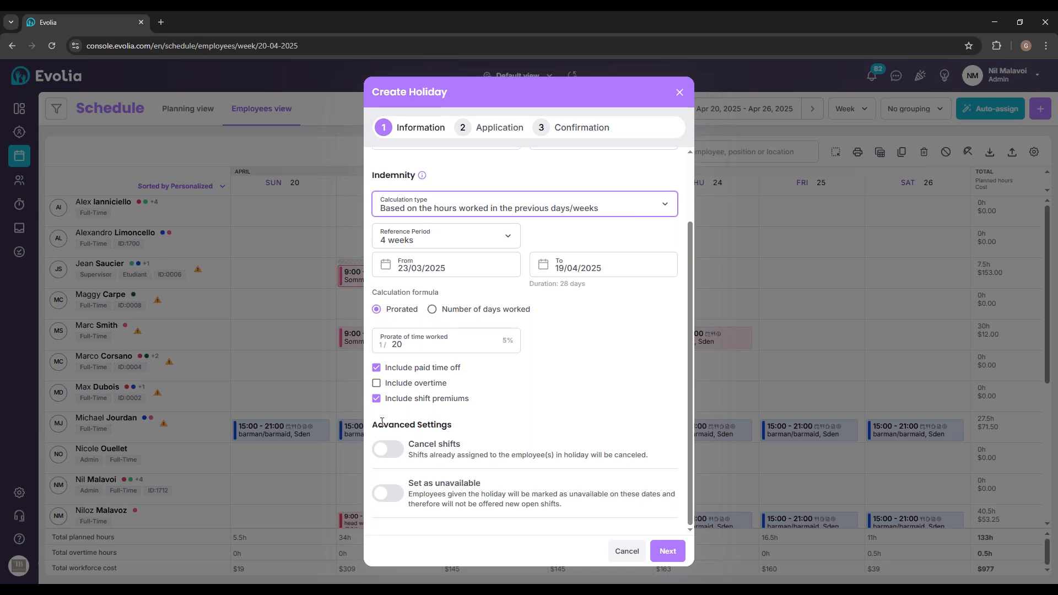
# Step: Turn on Cancel shifts and Set as unavailable for the holiday and proceed to its application settings
pyautogui.click(390, 458)
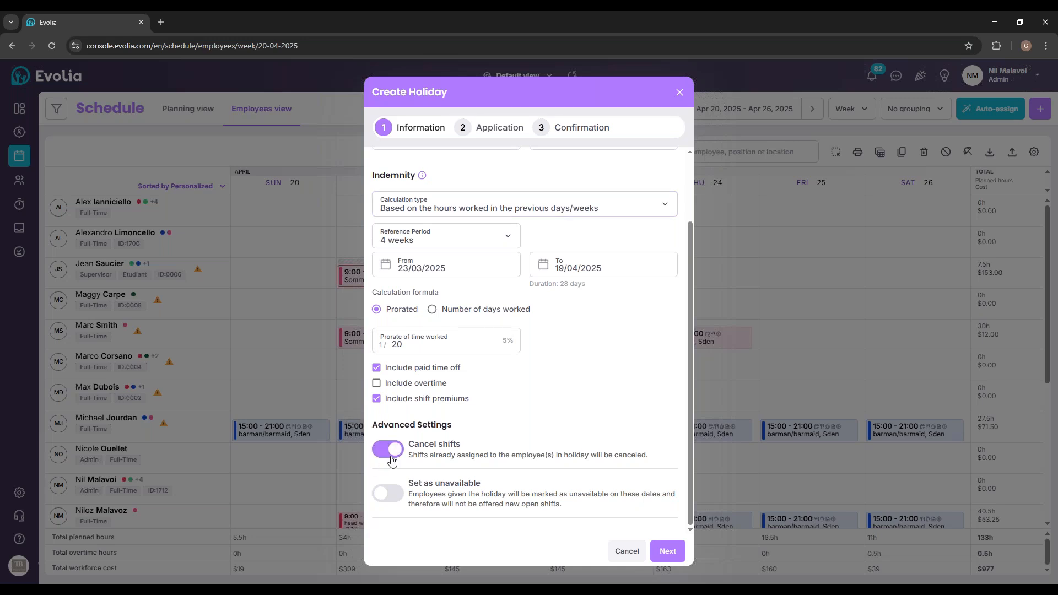
pyautogui.click(392, 494)
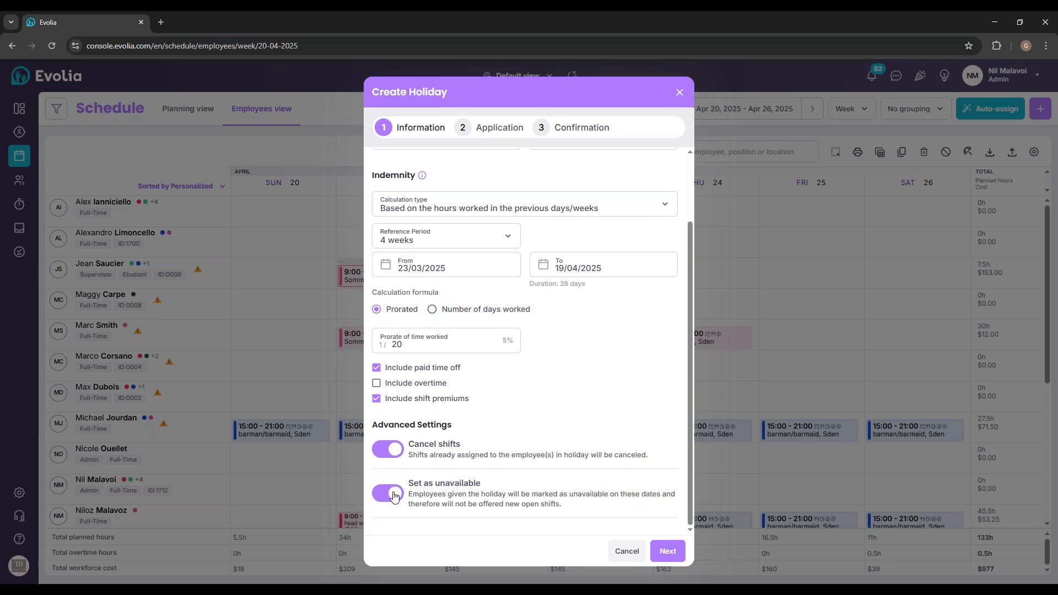
pyautogui.click(501, 127)
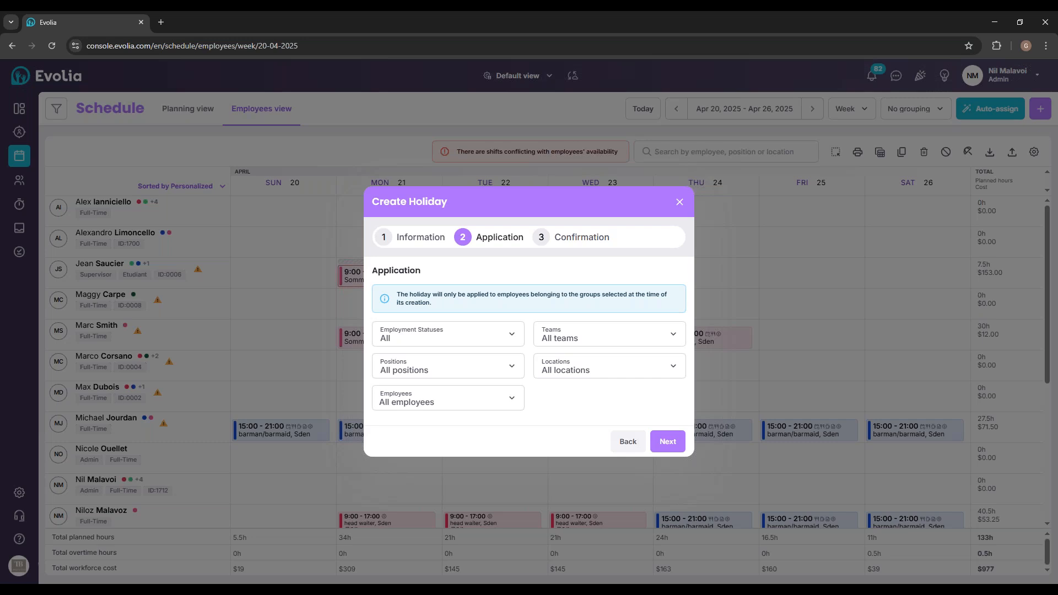
# Step: Examine the employment status, team, position, location and employee options that determine who receives the holiday
pyautogui.click(583, 342)
pyautogui.click(495, 336)
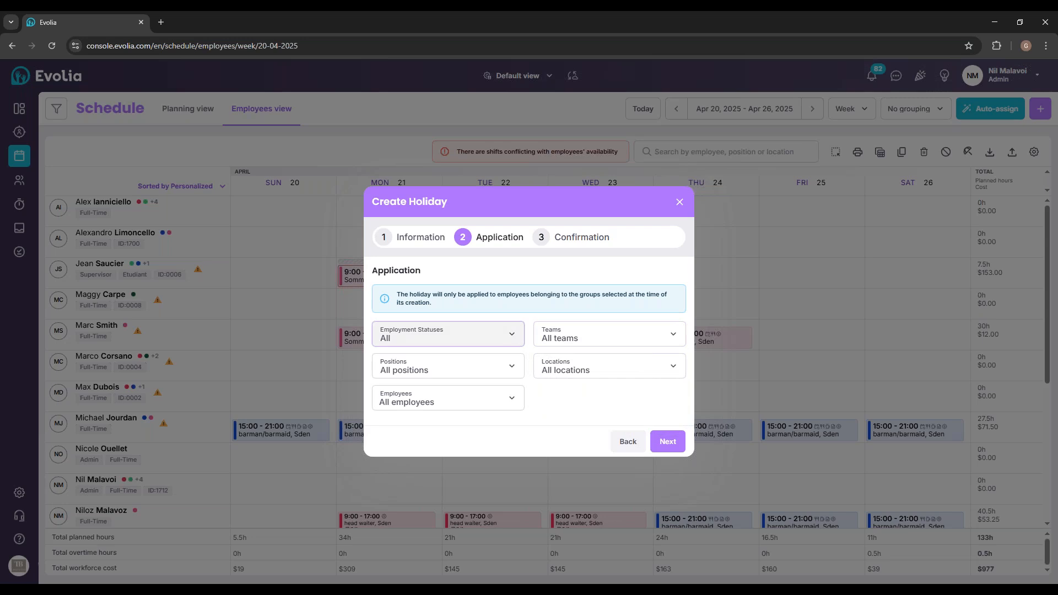
pyautogui.click(494, 339)
pyautogui.click(566, 314)
pyautogui.click(554, 334)
pyautogui.click(533, 315)
pyautogui.click(509, 370)
pyautogui.click(548, 394)
pyautogui.click(501, 397)
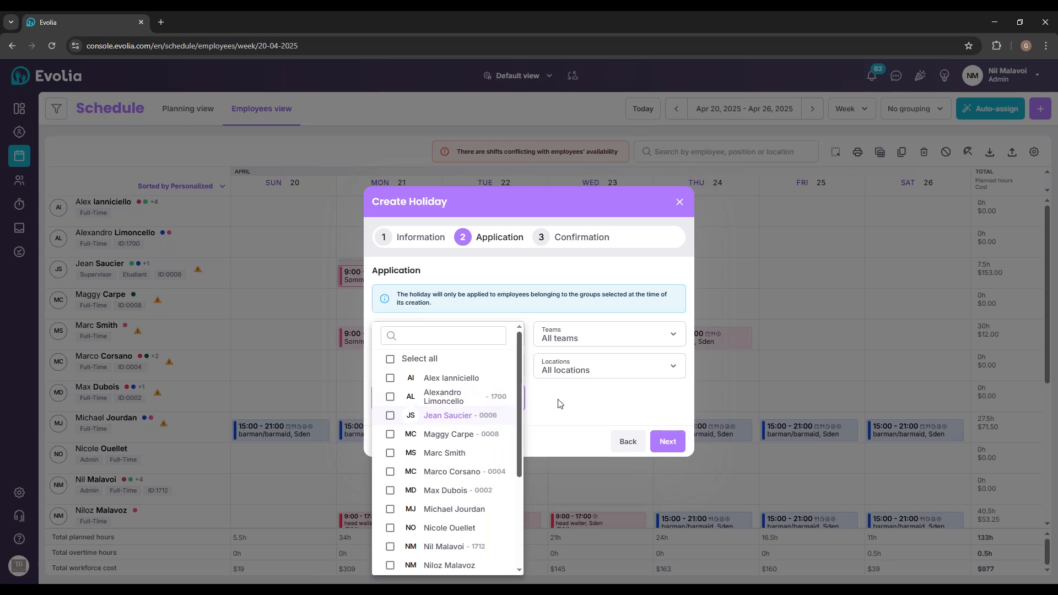
pyautogui.click(602, 406)
# Step: Review the selected employees and impacted shifts in the holiday's confirmation, and save the holiday
pyautogui.click(574, 243)
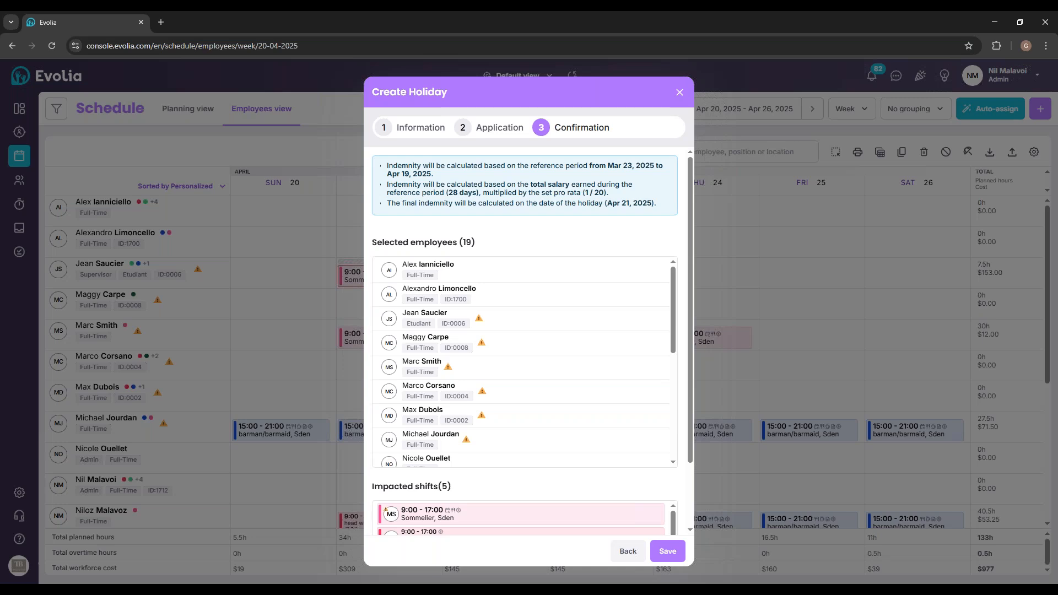
pyautogui.scroll(-8, 498, 333)
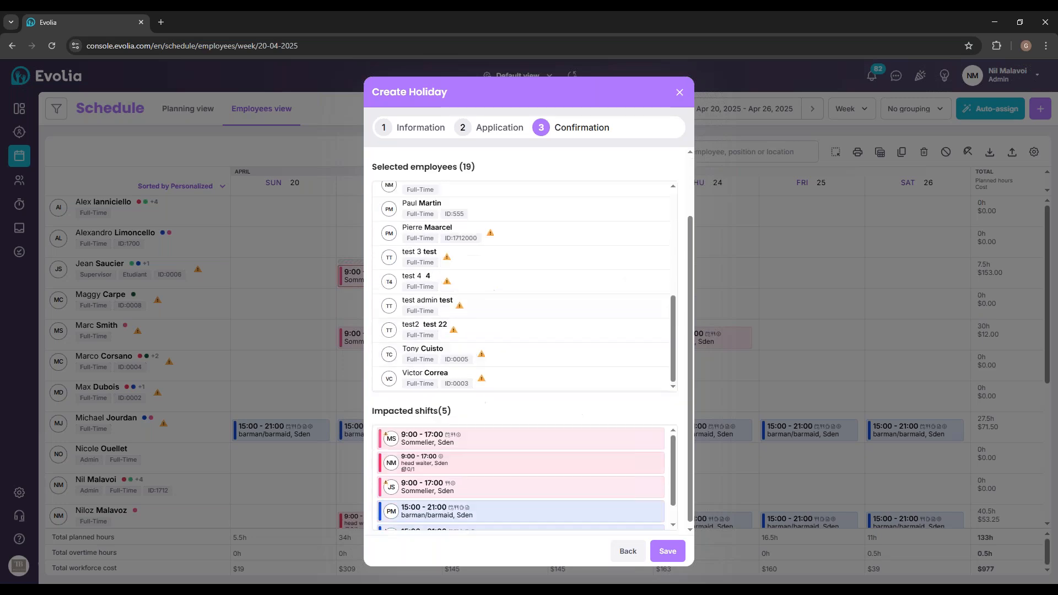
pyautogui.click(662, 551)
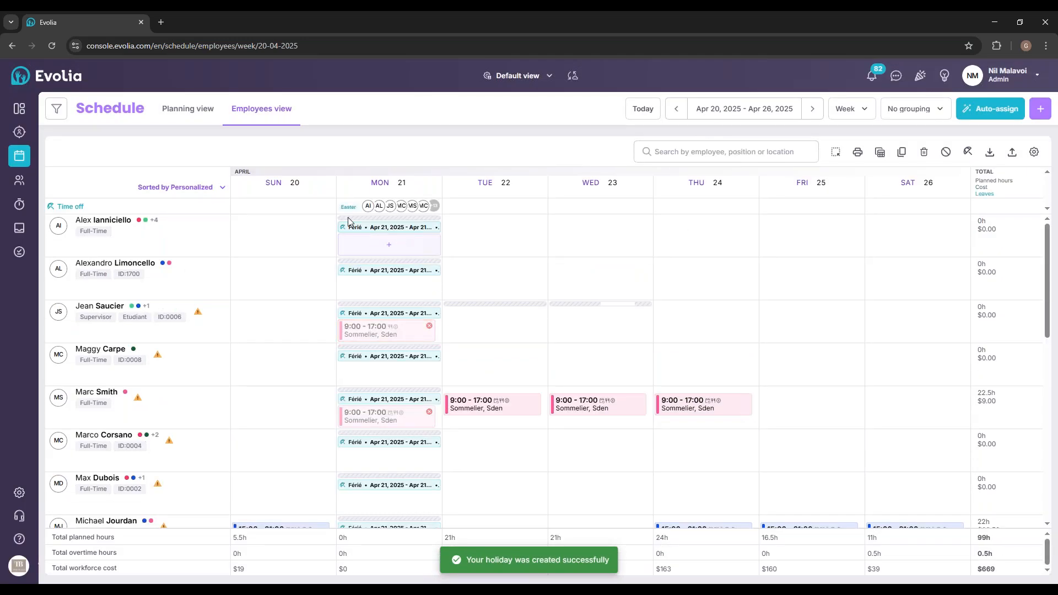
# Step: Examine an employee's Férié leave on Monday, April 21 and the Easter holiday's indemnity, application and employee details
pyautogui.moveTo(385, 232)
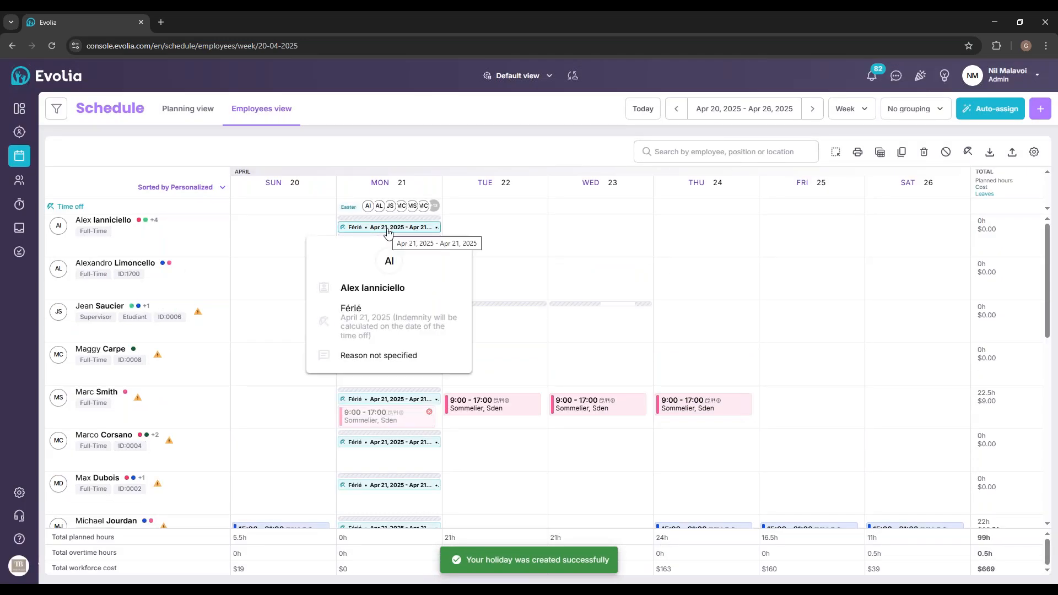
pyautogui.click(381, 242)
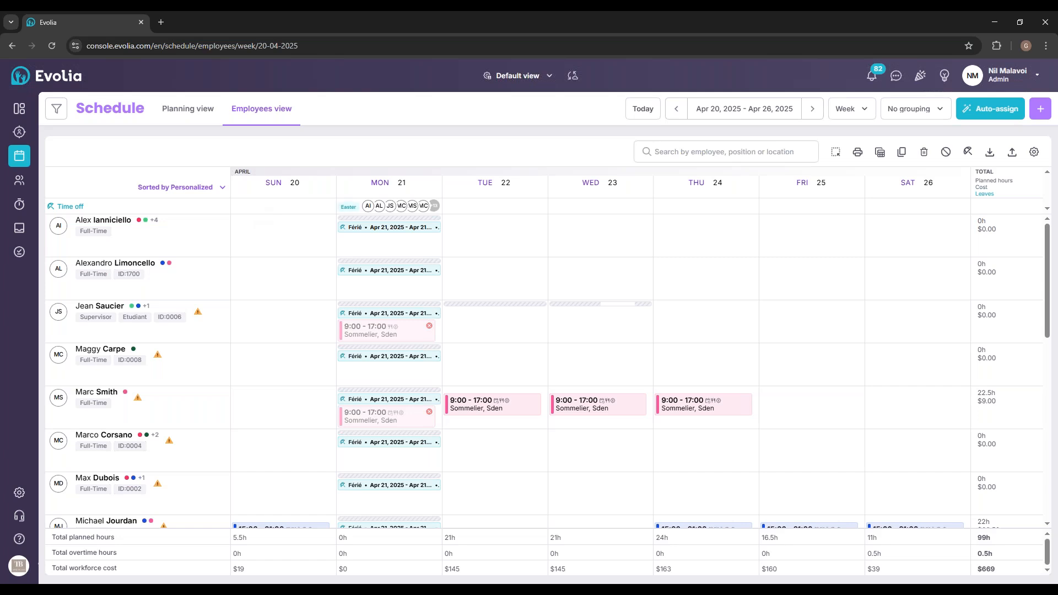
pyautogui.click(337, 208)
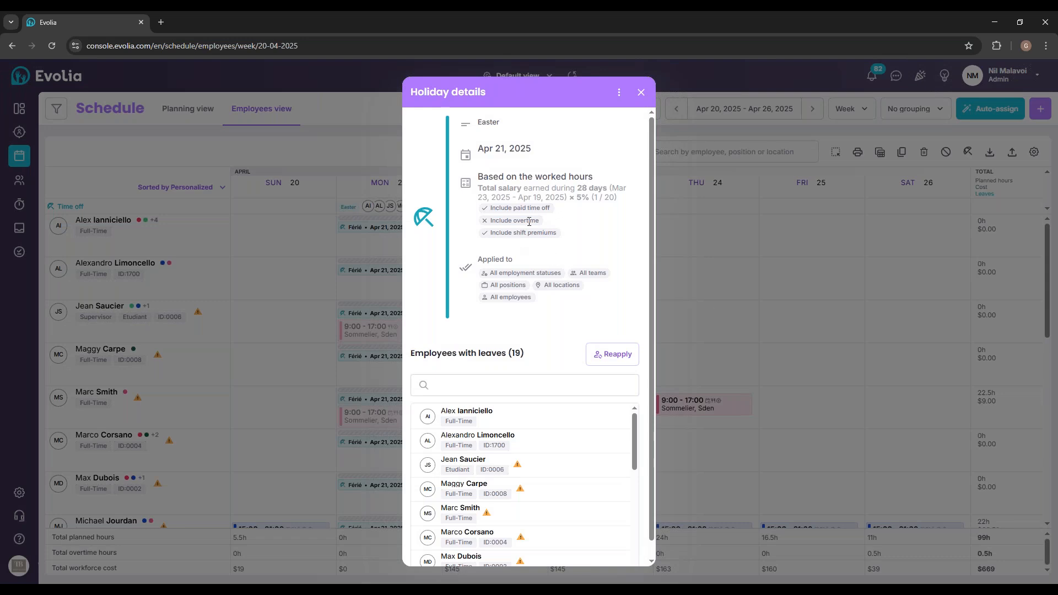
pyautogui.scroll(-1, 528, 222)
pyautogui.scroll(1, 529, 221)
pyautogui.moveTo(479, 177); pyautogui.dragTo(609, 197)
pyautogui.scroll(-1, 528, 234)
pyautogui.scroll(1, 585, 207)
# Step: View the Easter holiday's edit form and its reapply confirmation, closing each without applying anything
pyautogui.click(618, 93)
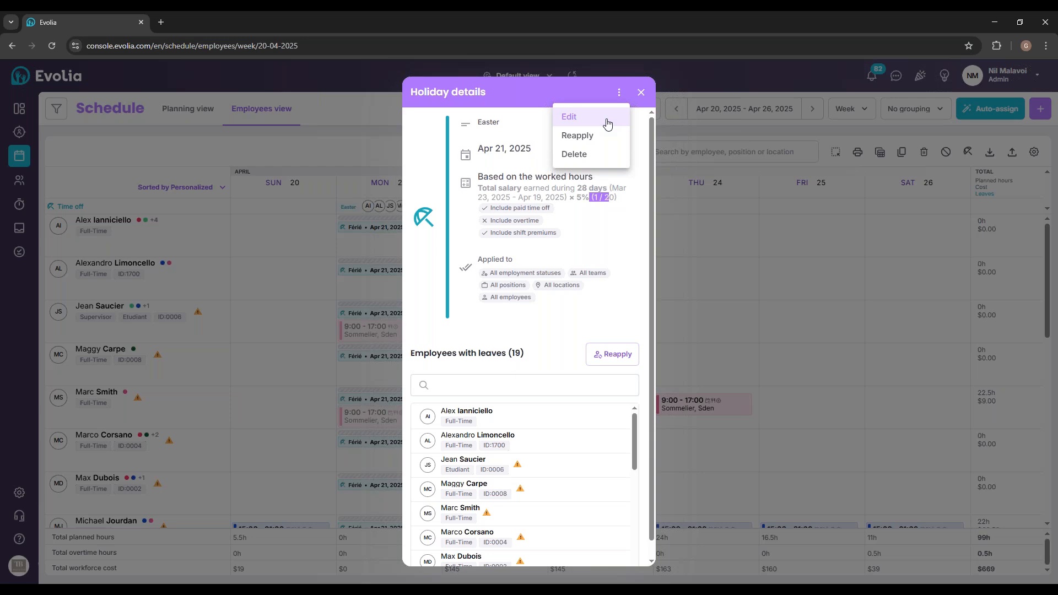
pyautogui.click(607, 123)
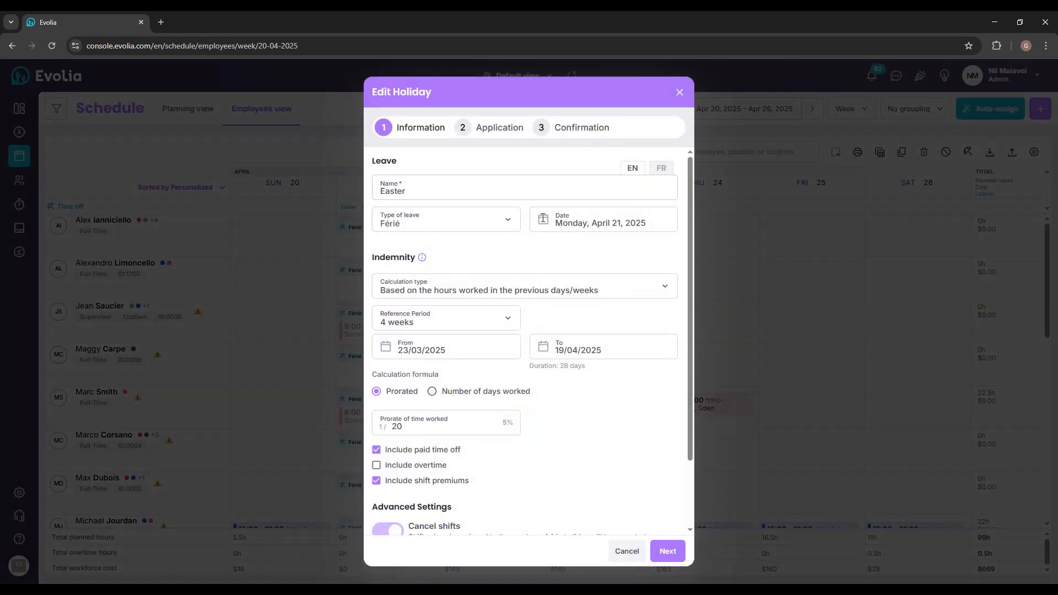
pyautogui.click(680, 95)
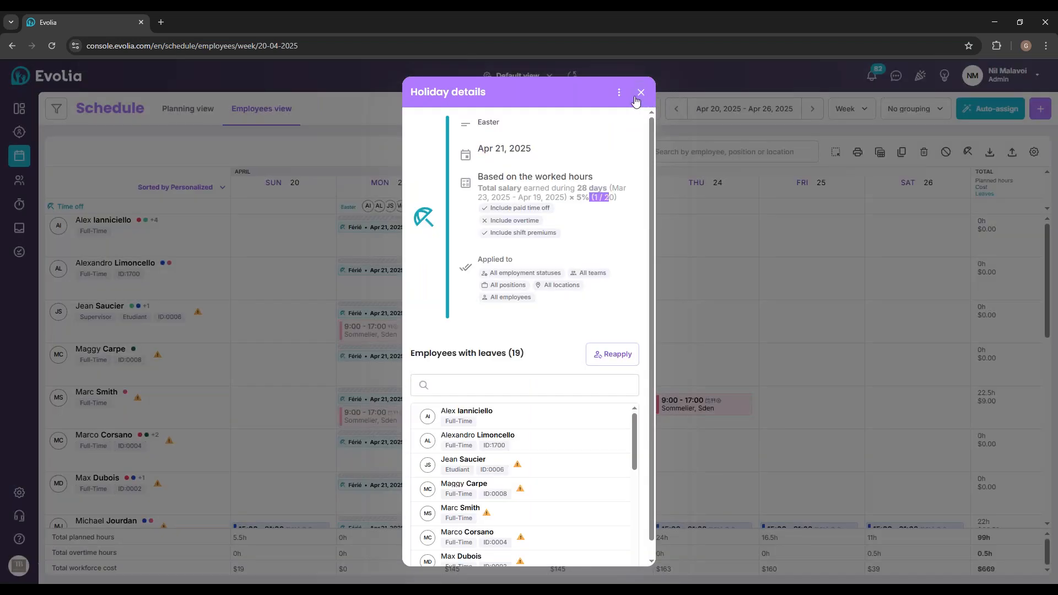
pyautogui.click(619, 92)
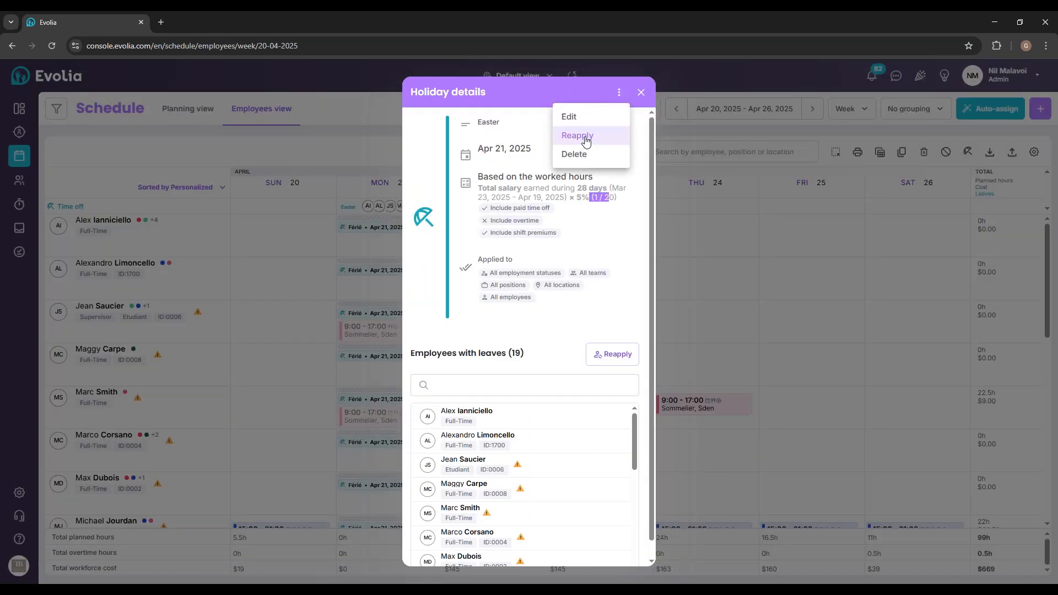
pyautogui.click(585, 138)
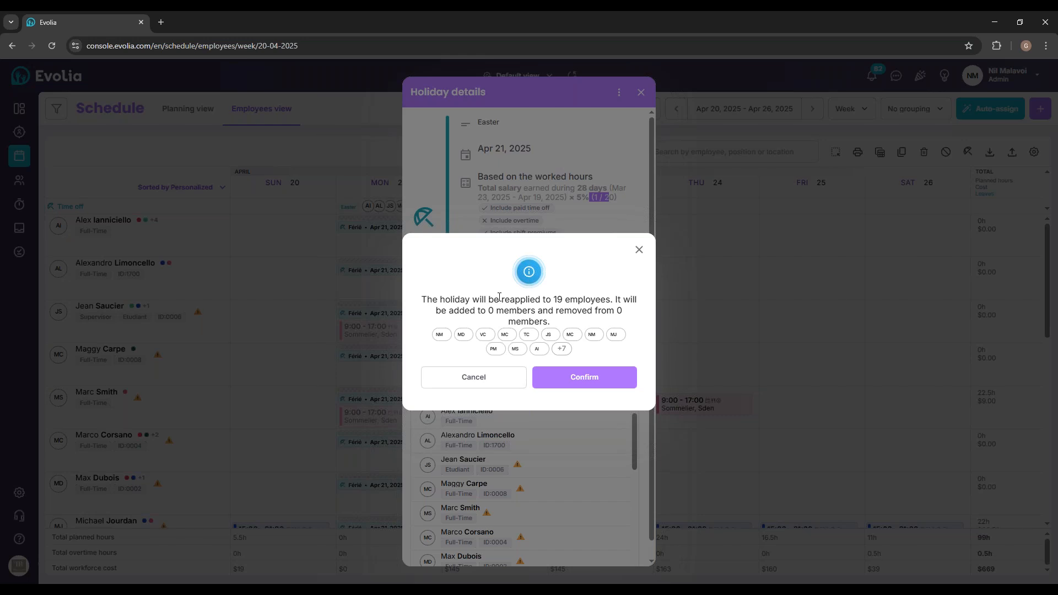
pyautogui.click(639, 249)
# Step: Delete the Easter holiday from the schedule
pyautogui.click(619, 93)
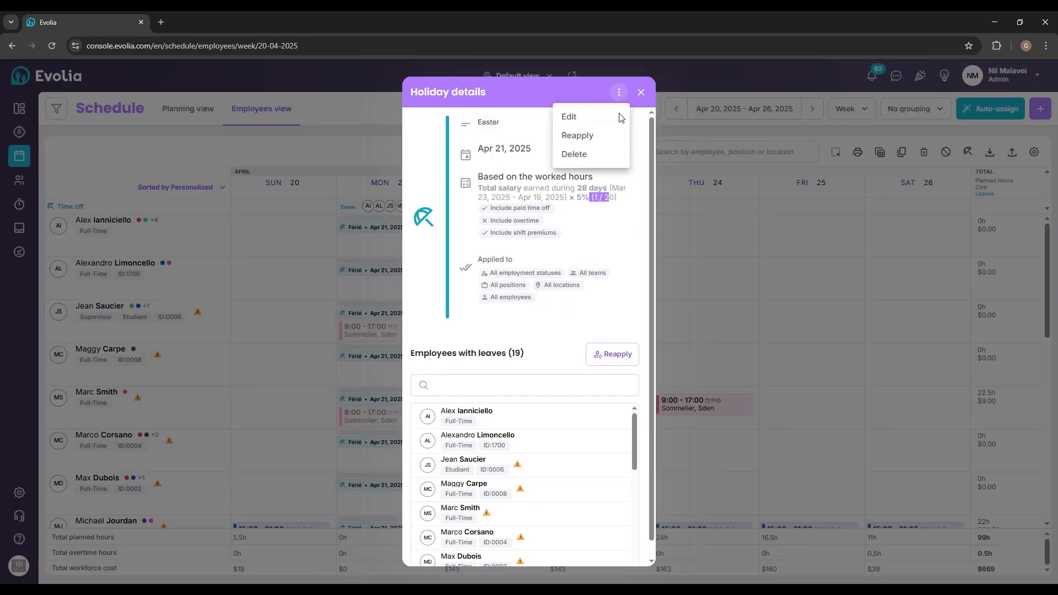
pyautogui.click(586, 165)
pyautogui.click(556, 365)
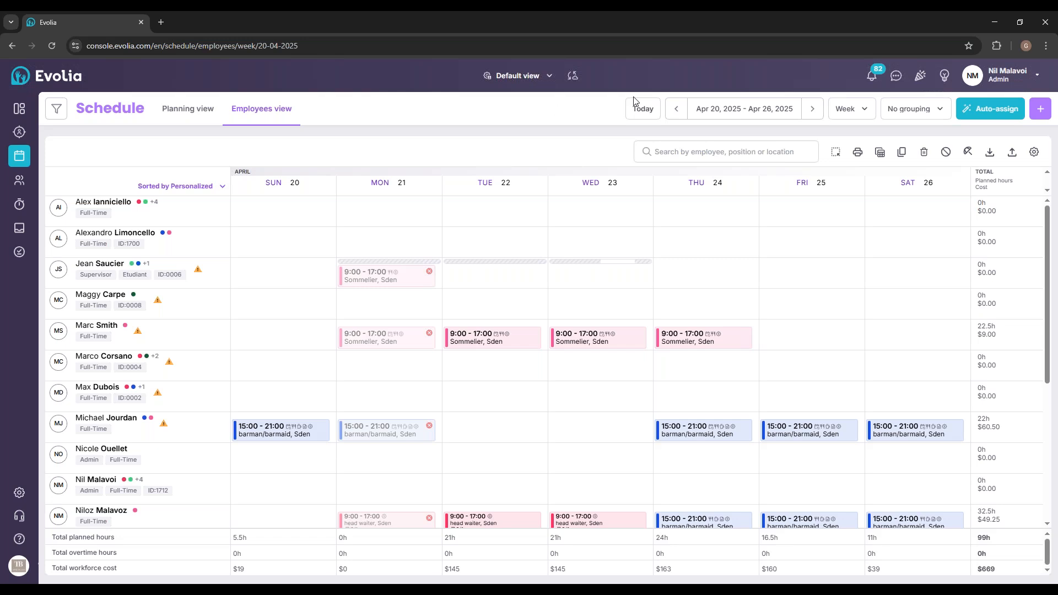
# Step: Start a leave request for the full-time Sommelier with 9:00–17:00 shifts on April 21–24, with Vacation leave as the leave type
pyautogui.click(967, 151)
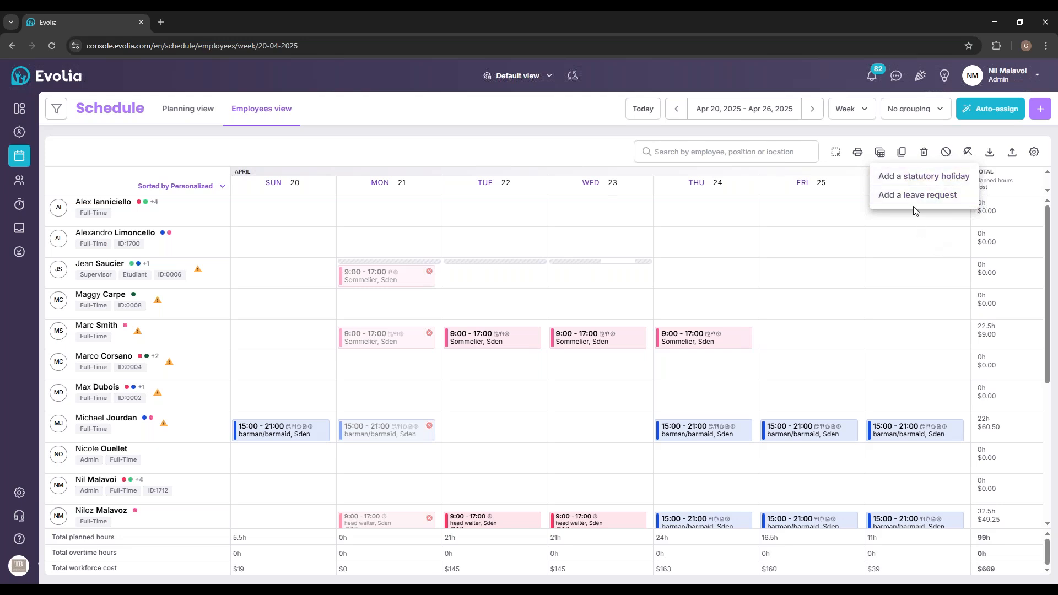
pyautogui.click(913, 203)
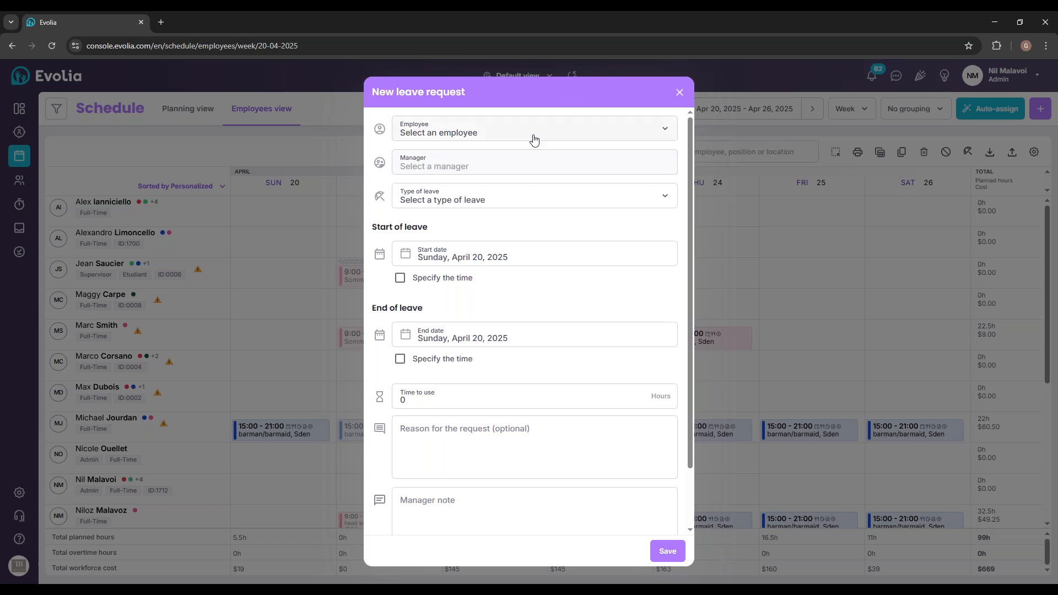
pyautogui.click(522, 142)
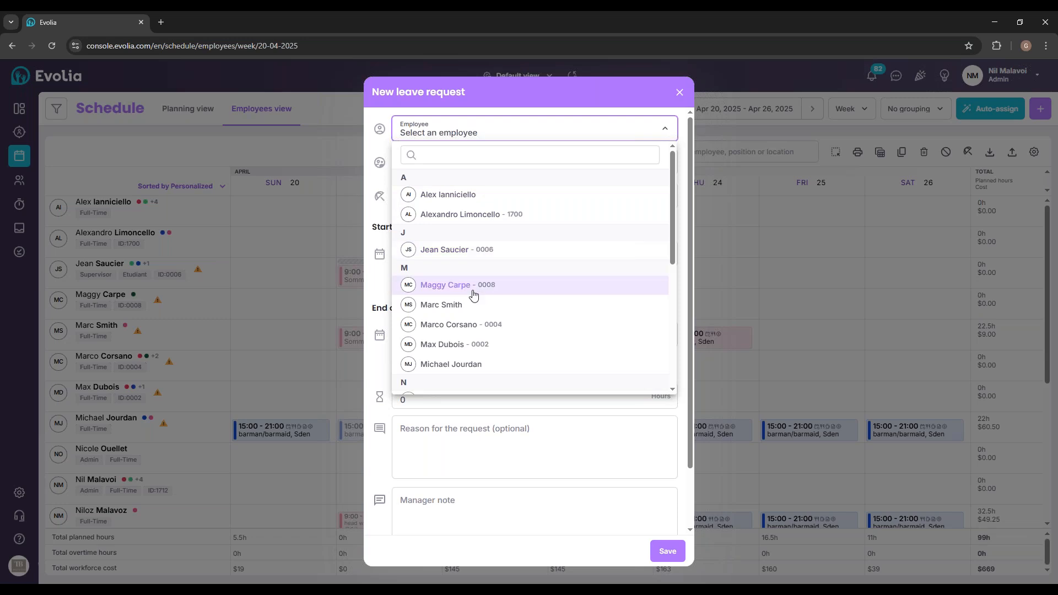
pyautogui.scroll(-1, 475, 270)
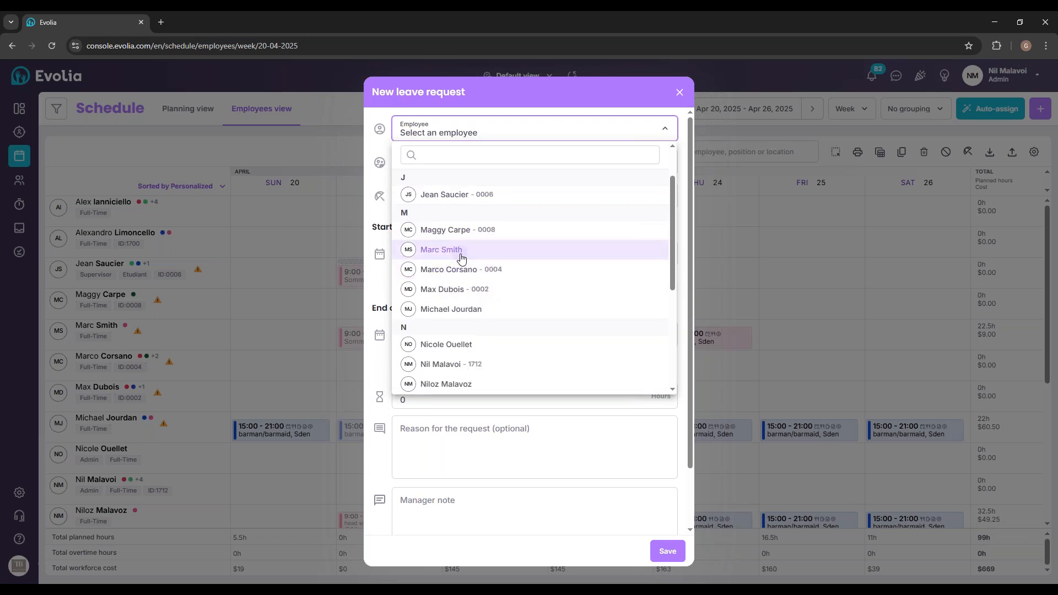
pyautogui.click(461, 251)
pyautogui.click(470, 204)
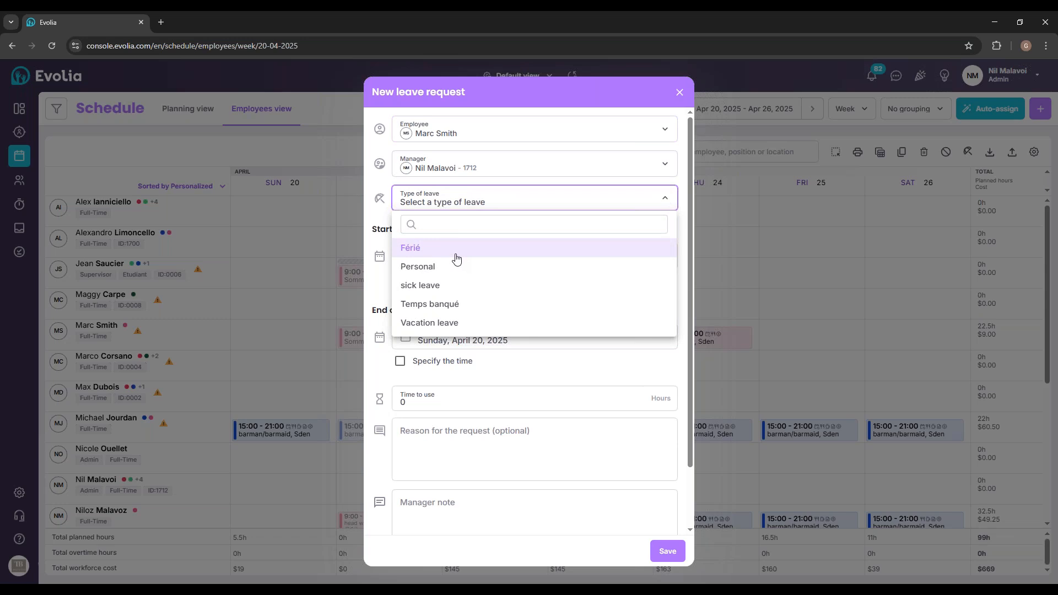
pyautogui.click(449, 324)
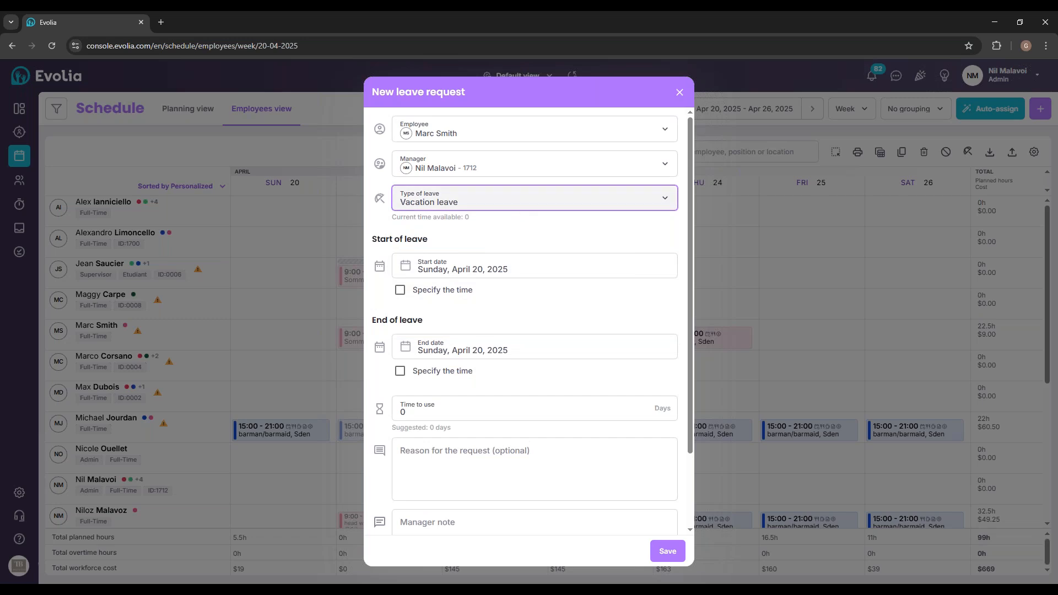
# Step: Set the leave to run from Monday, May 19 to Friday, May 23, 2025, leaving the start time unspecified
pyautogui.click(519, 266)
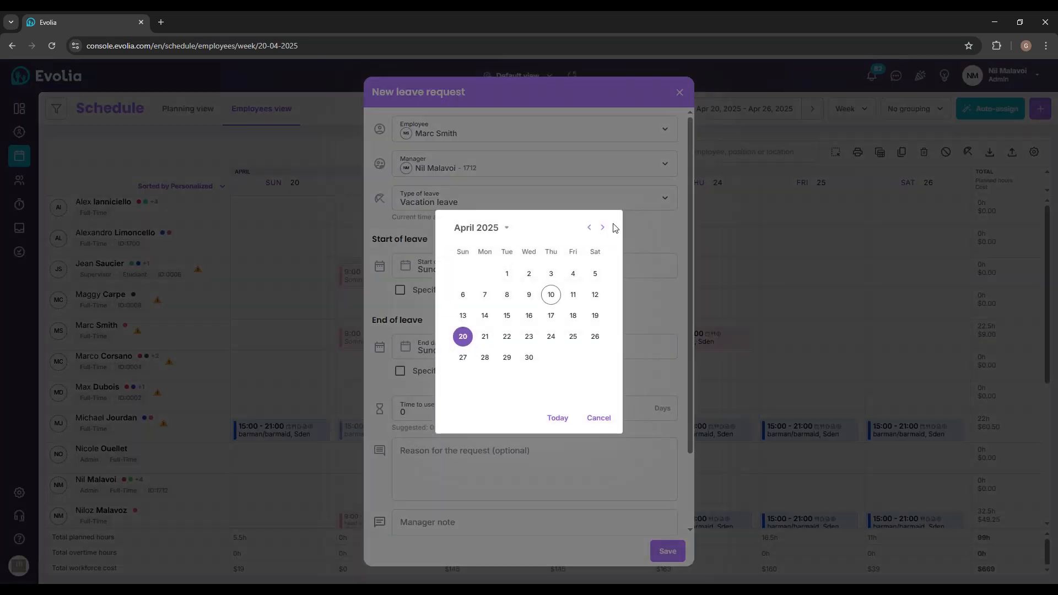
pyautogui.click(603, 227)
pyautogui.click(483, 338)
pyautogui.click(573, 337)
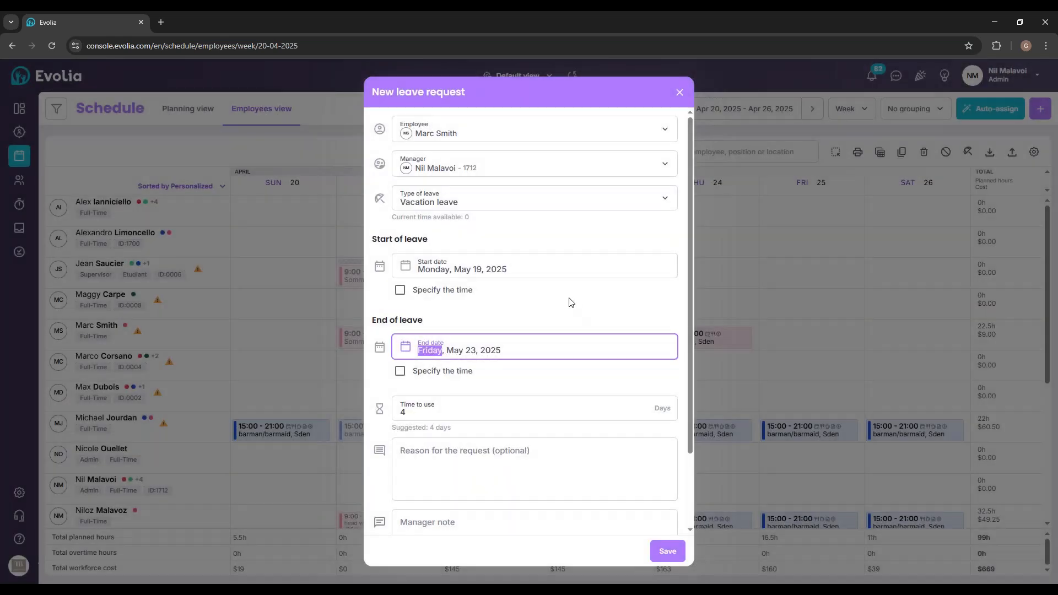
pyautogui.scroll(-1, 419, 249)
pyautogui.click(400, 236)
pyautogui.click(399, 236)
pyautogui.click(400, 235)
pyautogui.click(399, 235)
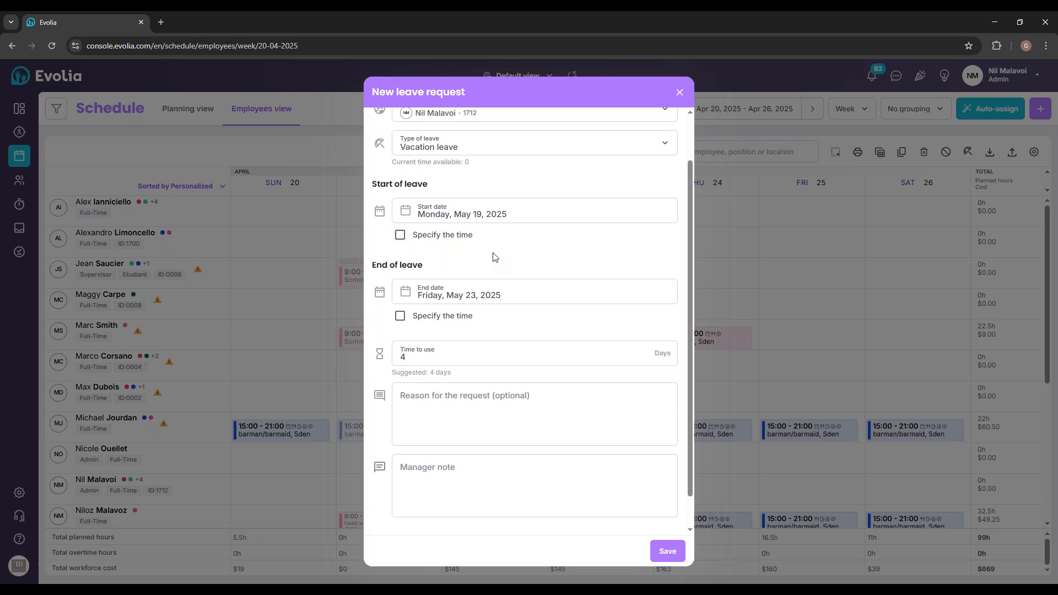
# Step: Set the time to use for the leave to 5 days and save the request
pyautogui.click(455, 364)
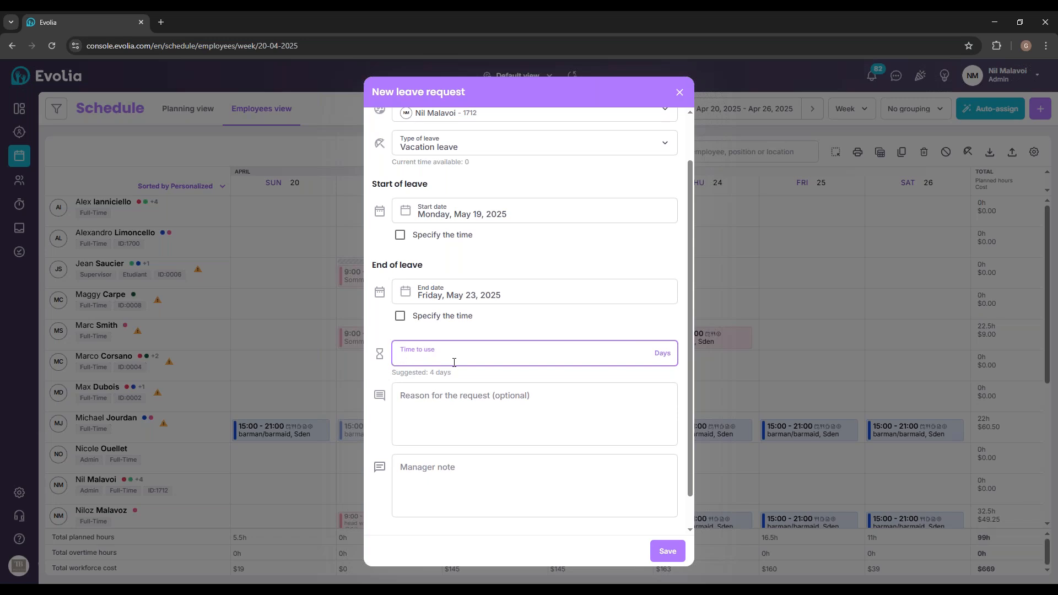
pyautogui.scroll(1, 453, 361)
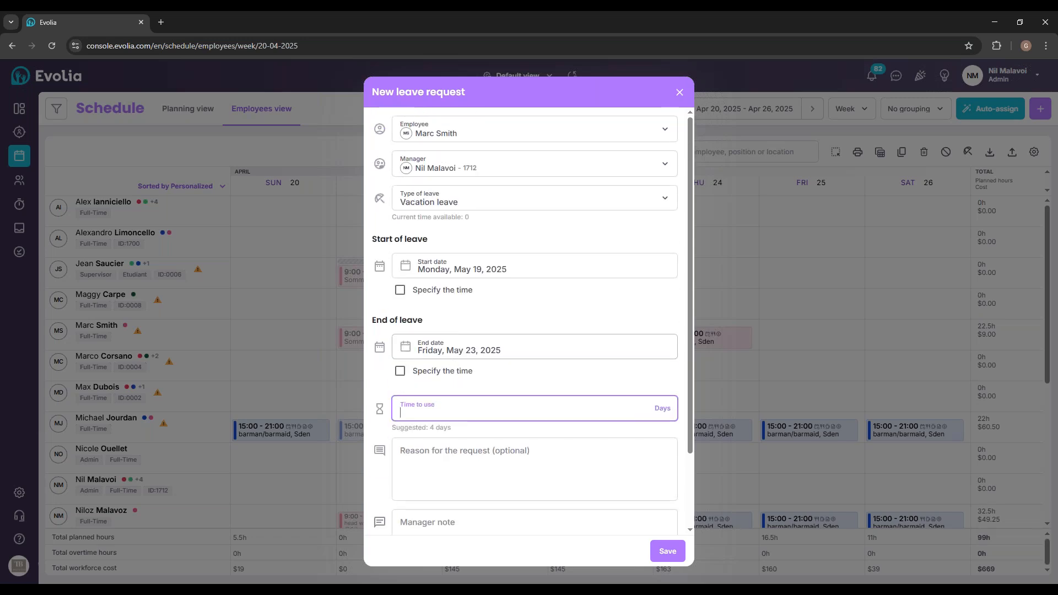
pyautogui.write('5')
pyautogui.click(651, 547)
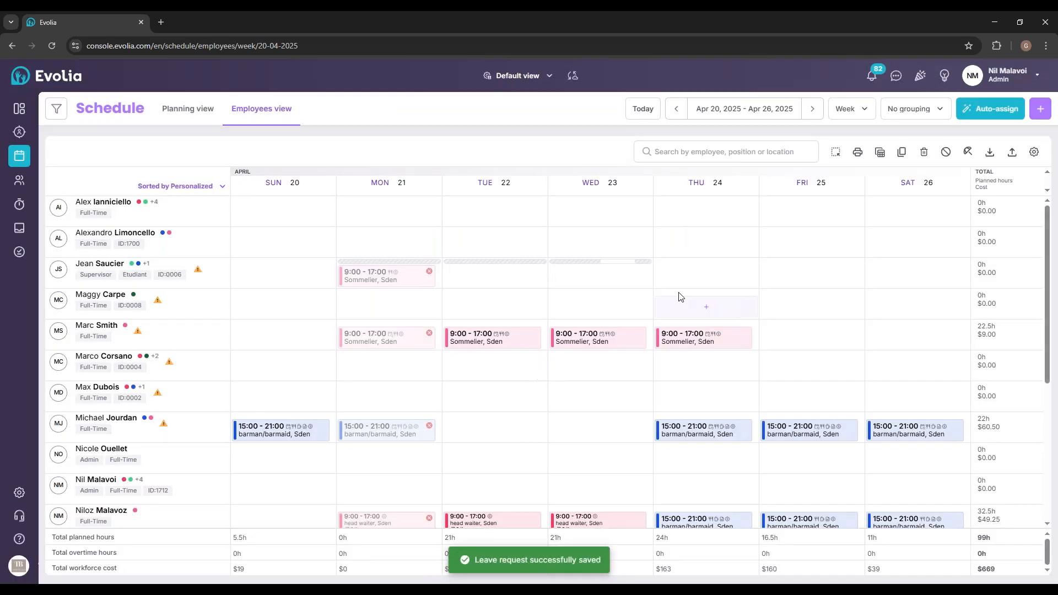
pyautogui.scroll(-2, 495, 351)
pyautogui.scroll(-3, 567, 353)
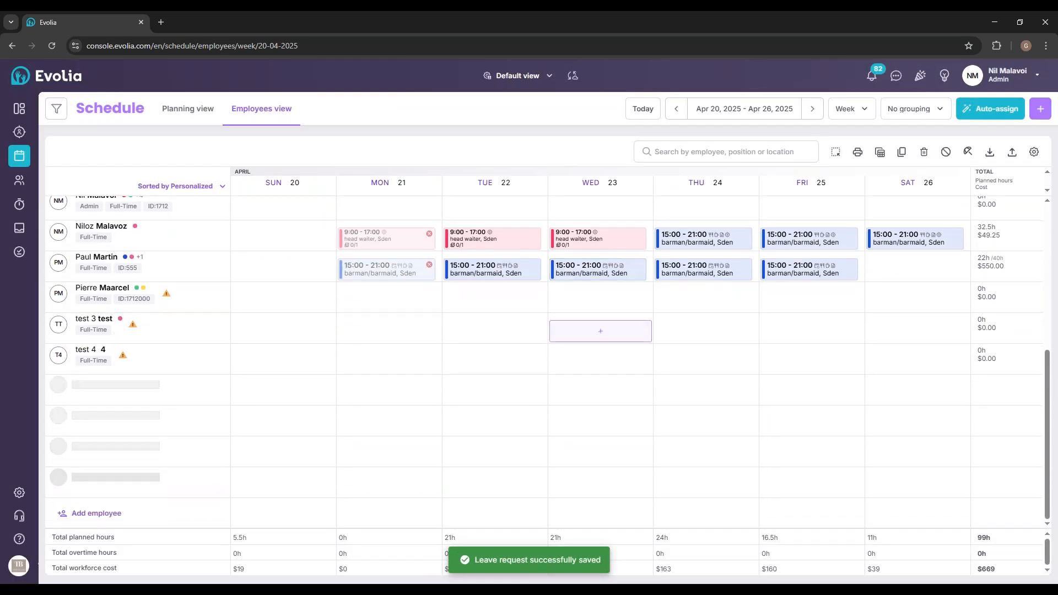
pyautogui.scroll(5, 568, 384)
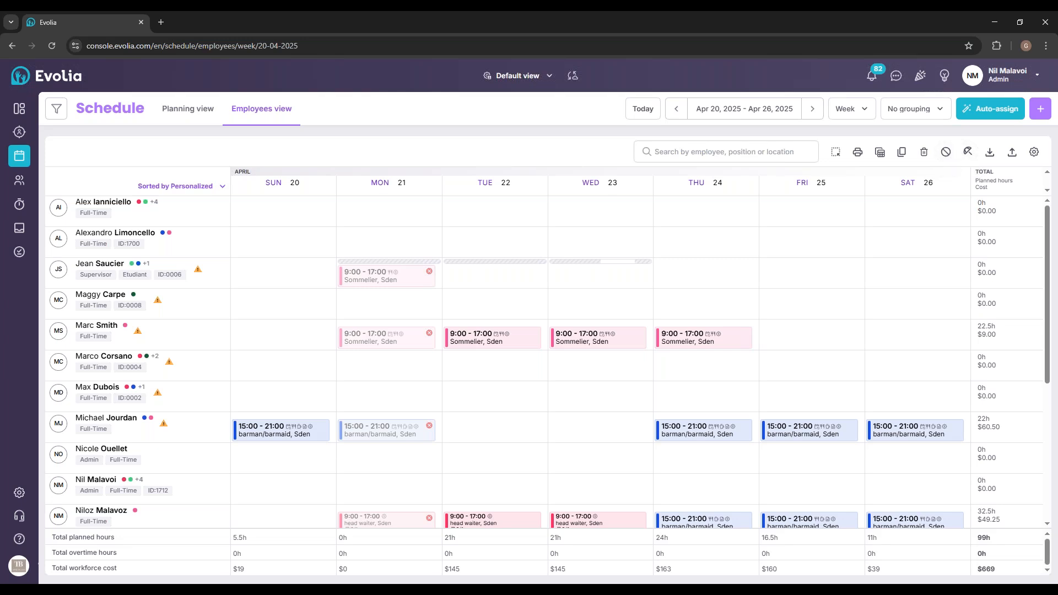
# Step: Browse the Employees list and view its team filters without applying any
pyautogui.click(20, 179)
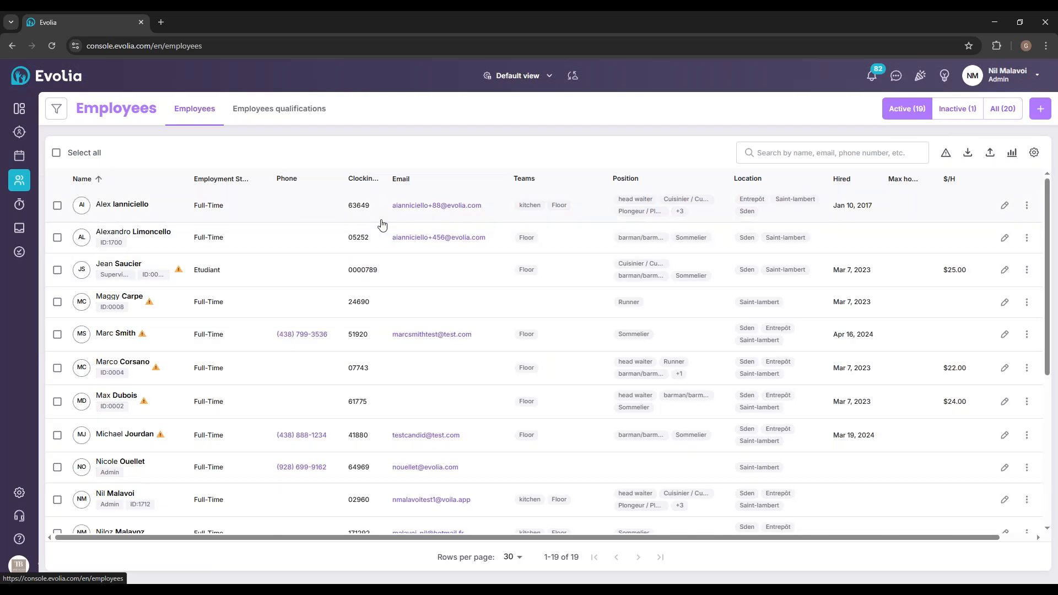
pyautogui.scroll(-3, 525, 245)
pyautogui.scroll(3, 525, 245)
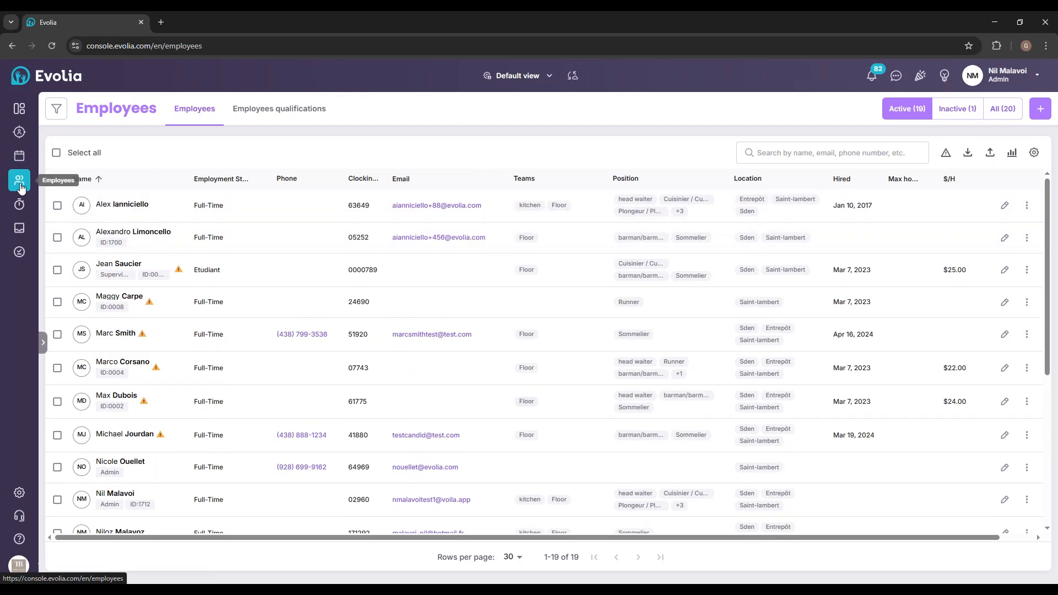
pyautogui.click(56, 109)
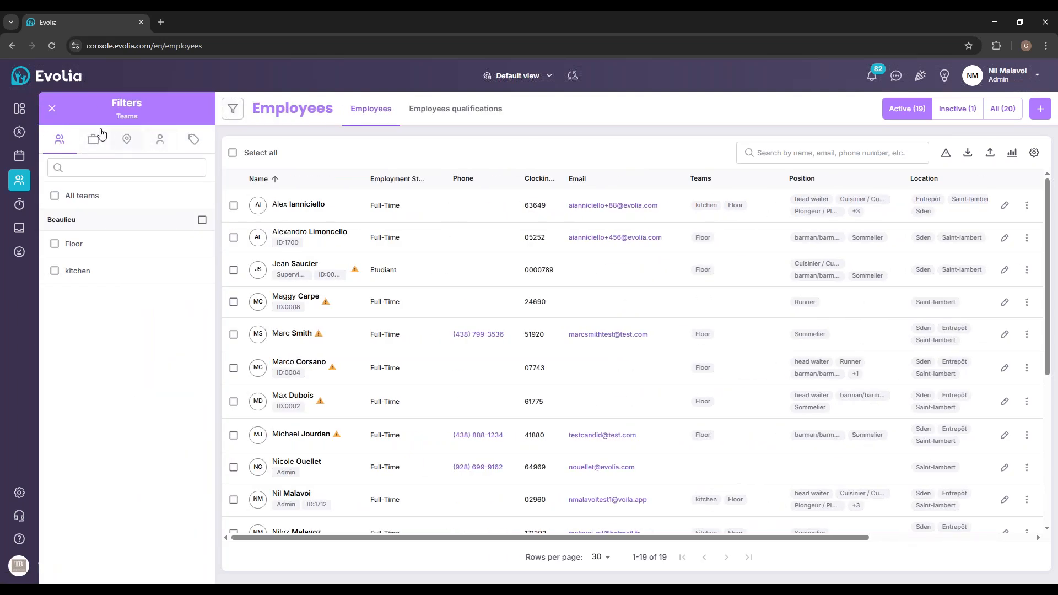
pyautogui.click(53, 110)
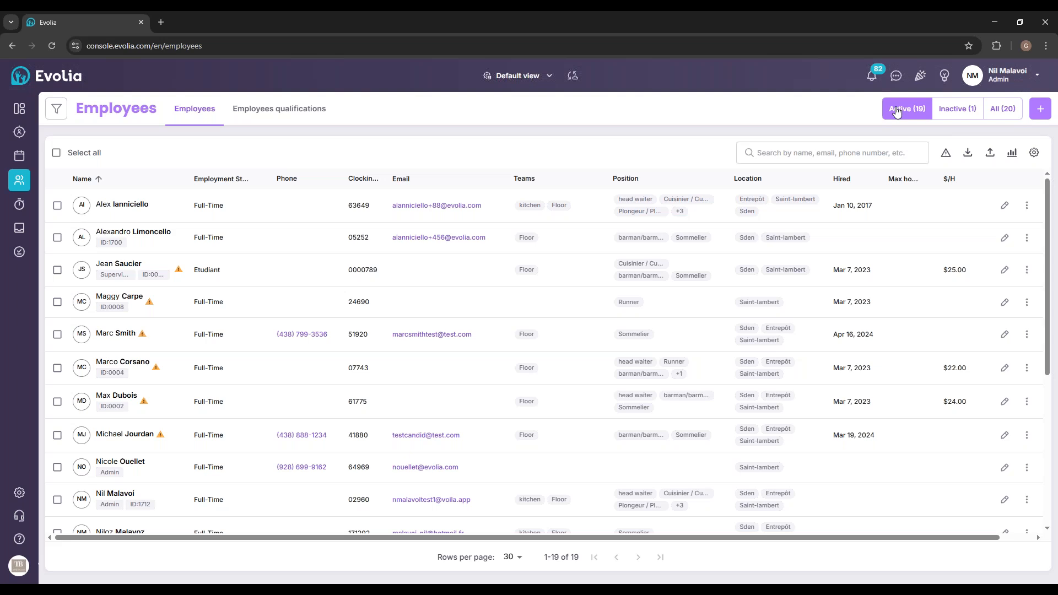
# Step: Look at the inactive, all and active employee lists, and view the options for adding employees without choosing one
pyautogui.click(947, 110)
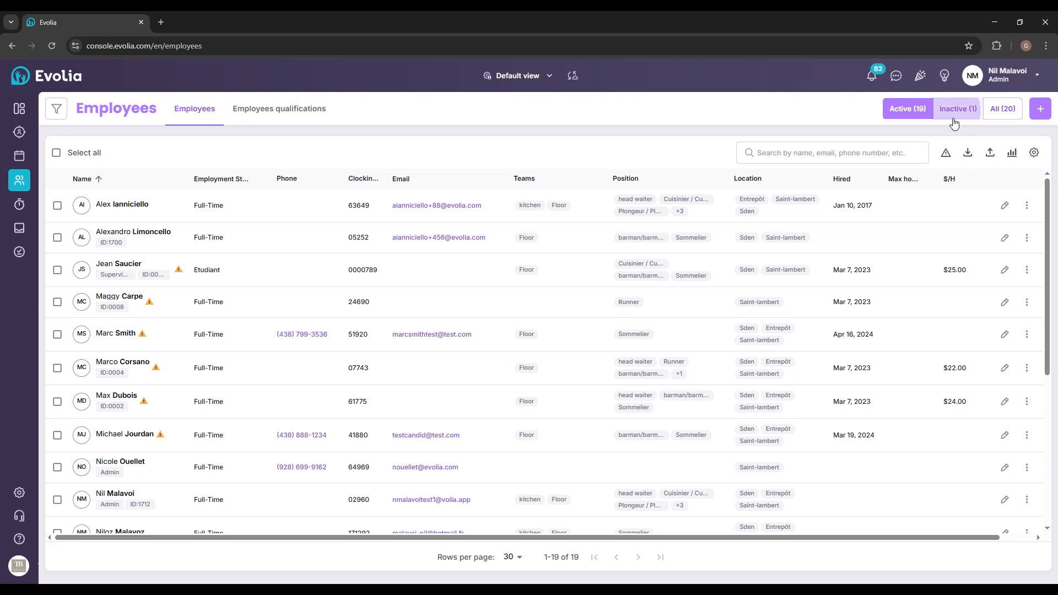
pyautogui.click(1002, 110)
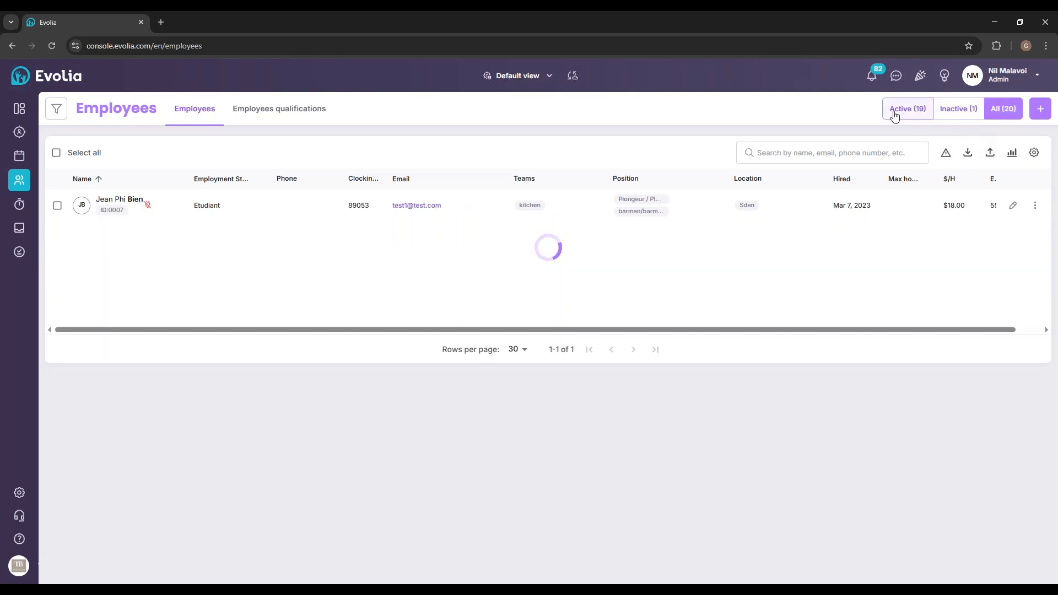
pyautogui.click(902, 114)
pyautogui.click(1040, 109)
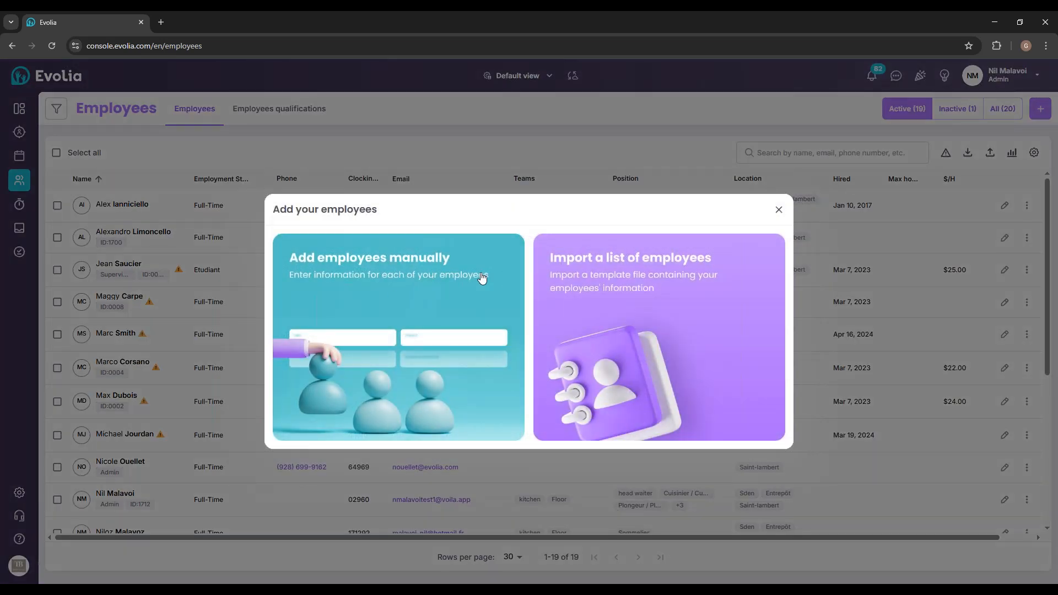
pyautogui.click(777, 210)
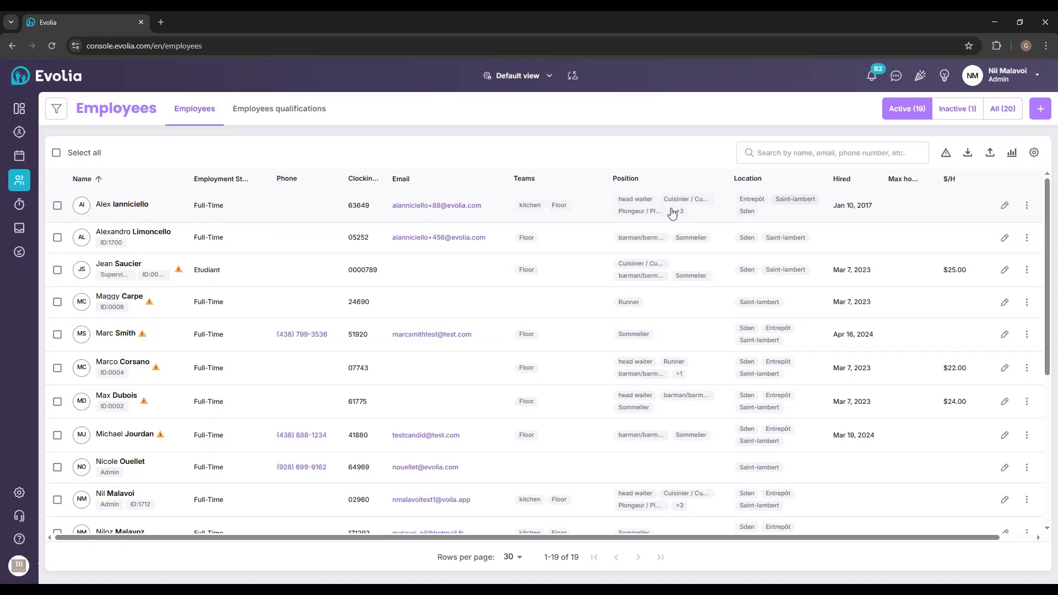
# Step: Examine the first employee's availability, associations, leave banks, notes and attachments, and communication settings, and return to the employee list
pyautogui.click(331, 218)
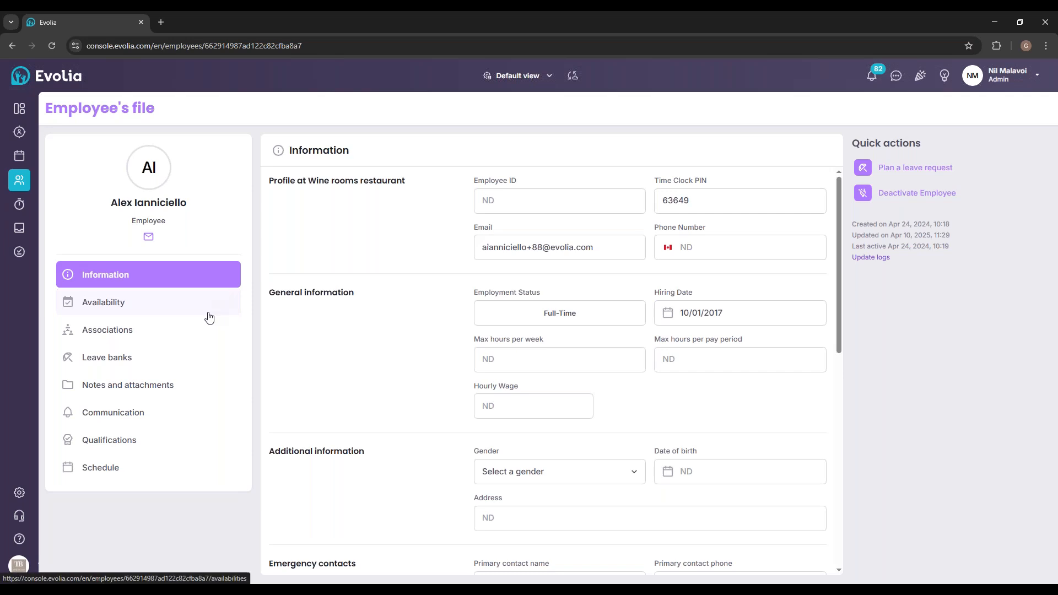
pyautogui.click(154, 313)
pyautogui.click(144, 331)
pyautogui.click(135, 361)
pyautogui.click(134, 387)
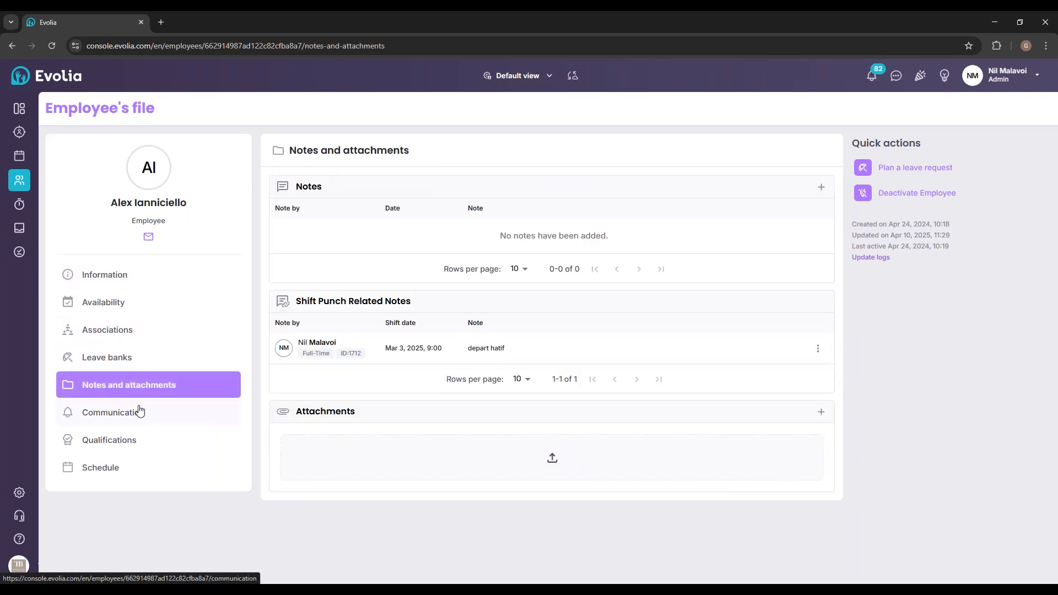
pyautogui.click(135, 424)
pyautogui.click(118, 357)
pyautogui.click(135, 330)
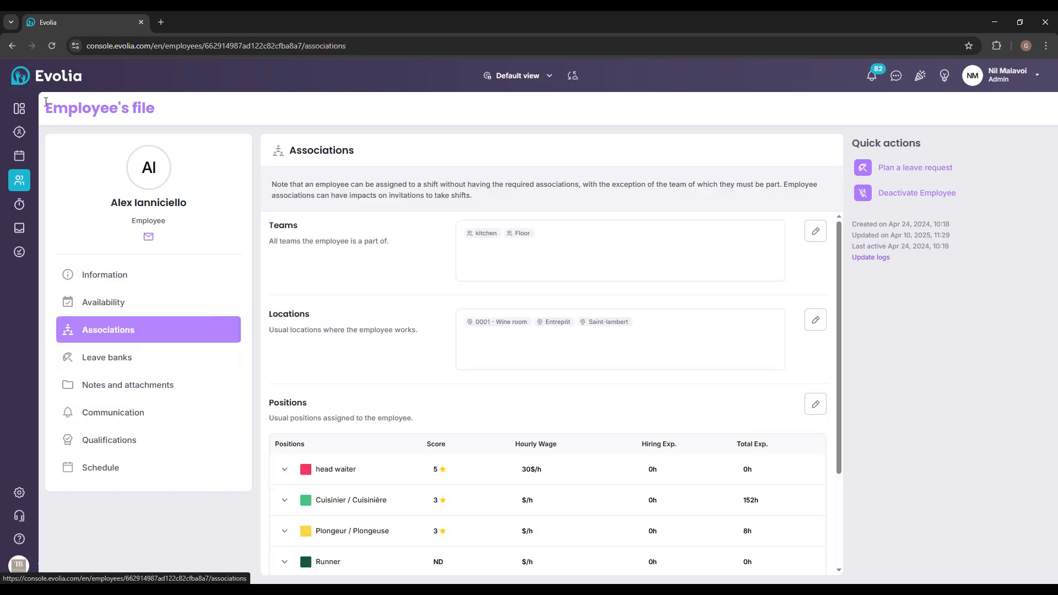
pyautogui.click(15, 46)
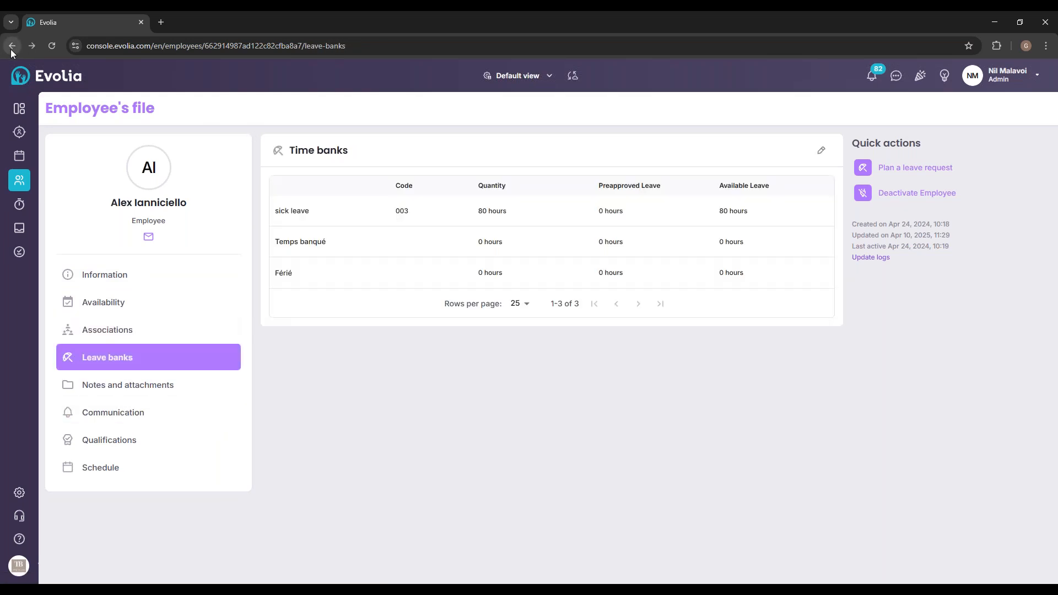
pyautogui.click(11, 48)
pyautogui.click(19, 179)
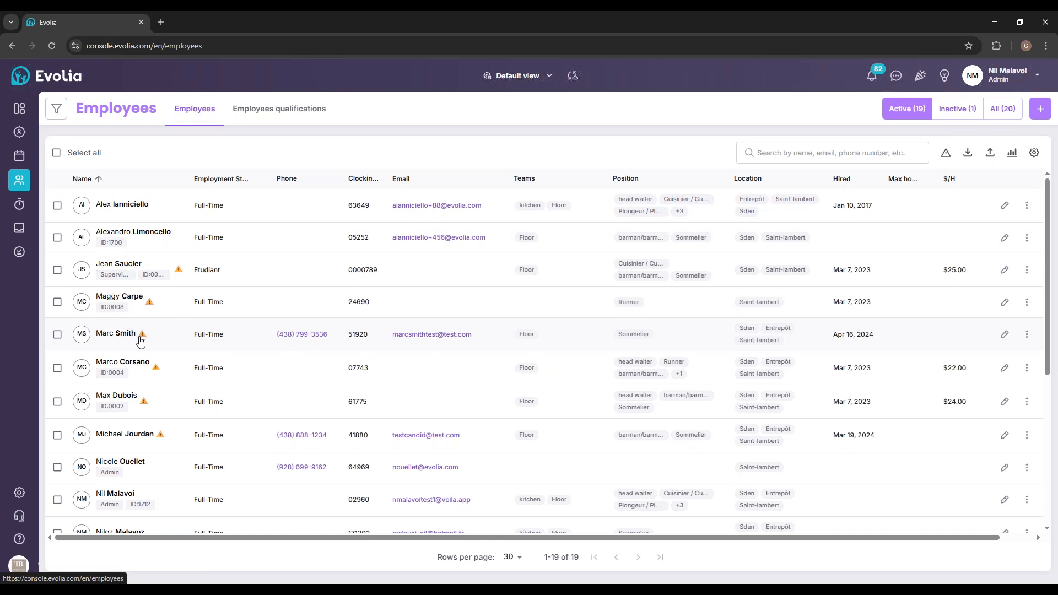
# Step: View the warning and the available actions for the employee hired Apr 16, 2024, without choosing an action
pyautogui.moveTo(141, 338)
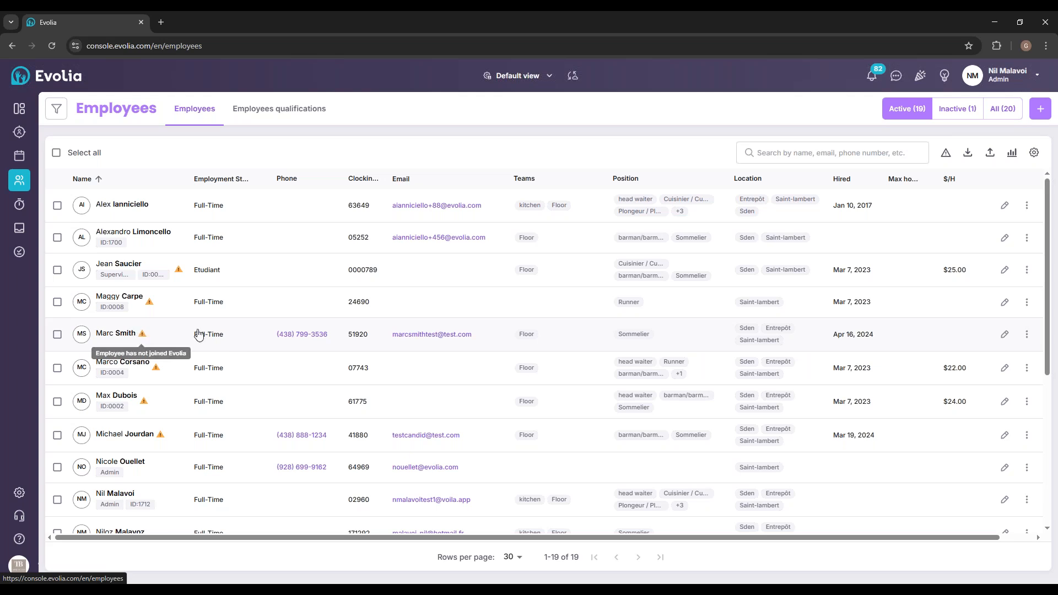
pyautogui.click(1031, 333)
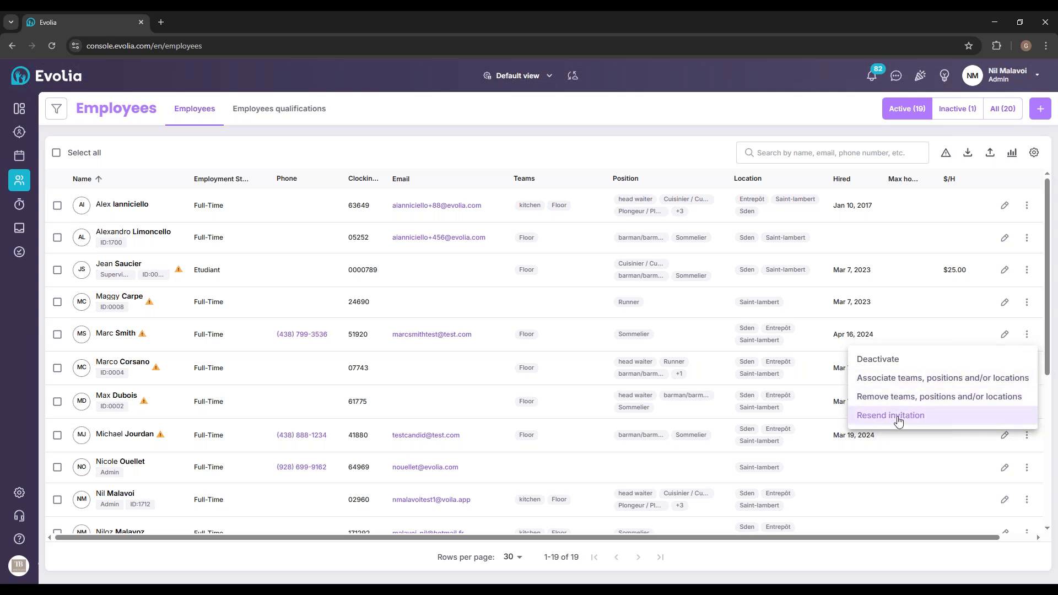
pyautogui.click(687, 154)
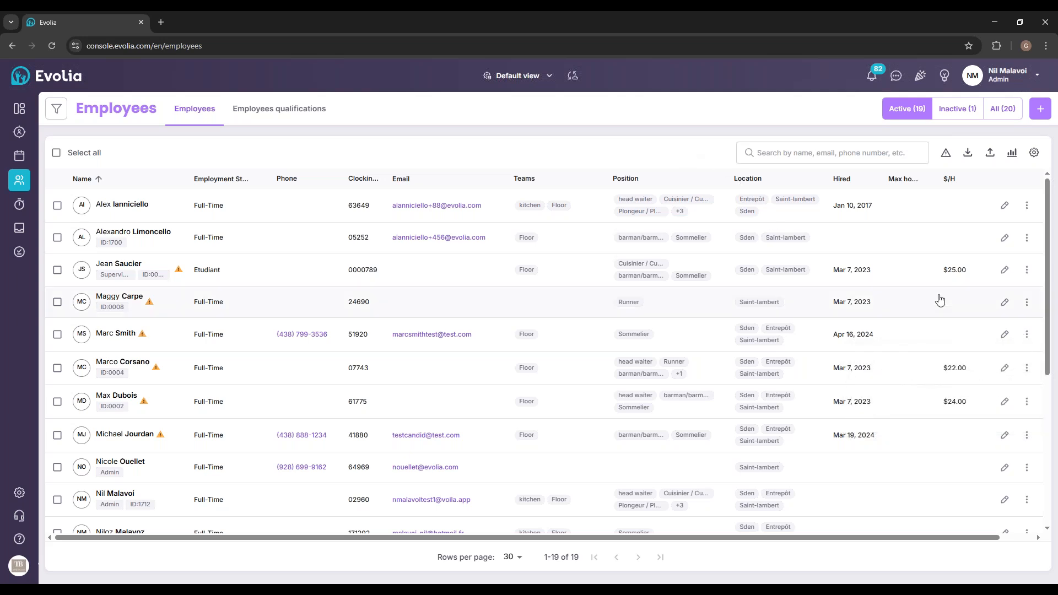
# Step: Look through the active employees and view the available actions for the first one, without choosing an action
pyautogui.scroll(-2, 509, 232)
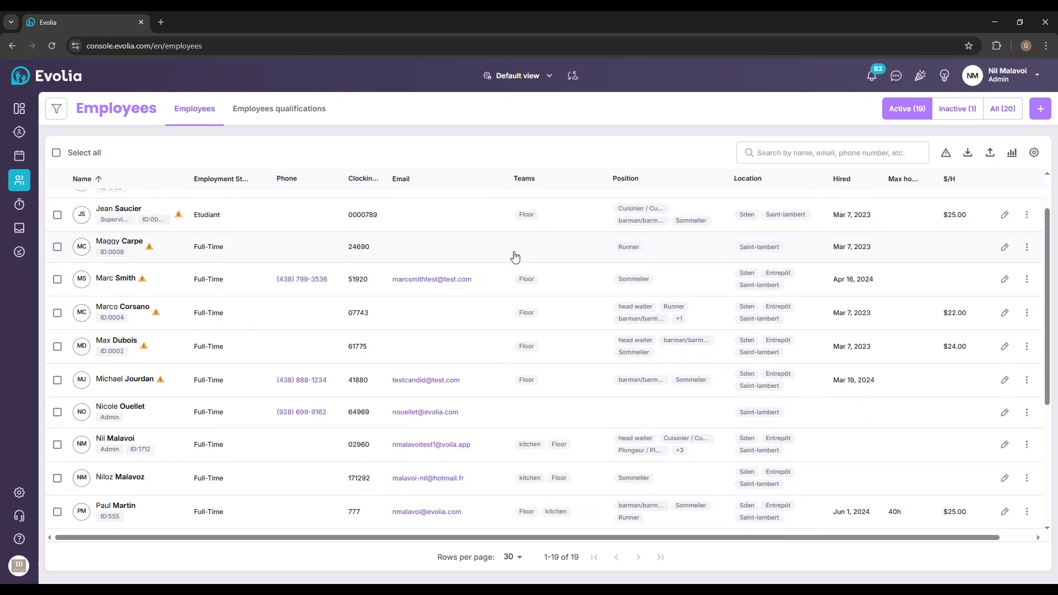
pyautogui.scroll(2, 493, 265)
pyautogui.scroll(-5, 501, 263)
pyautogui.scroll(5, 523, 276)
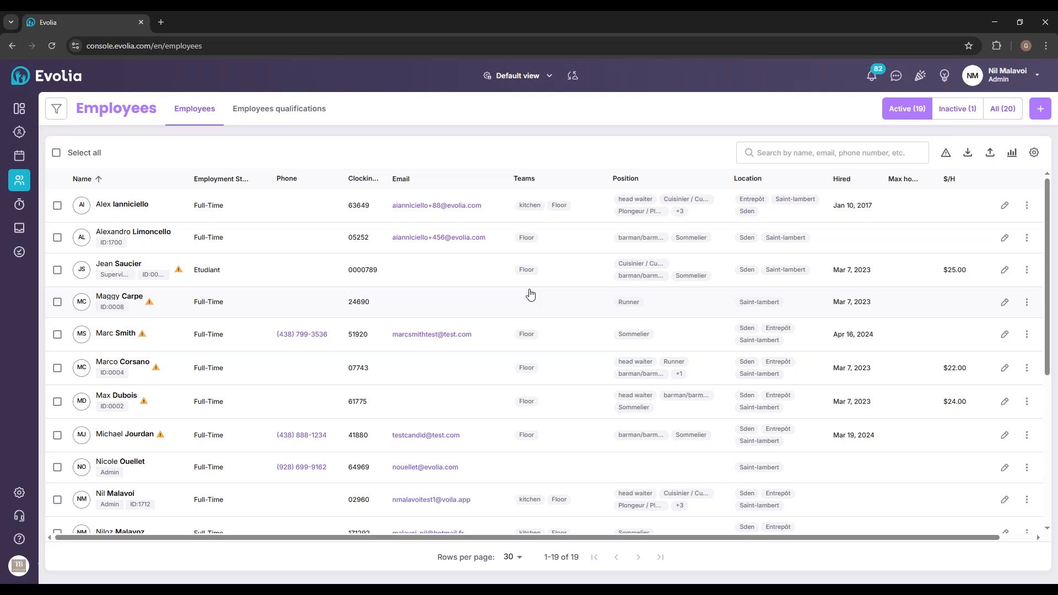
pyautogui.click(1026, 205)
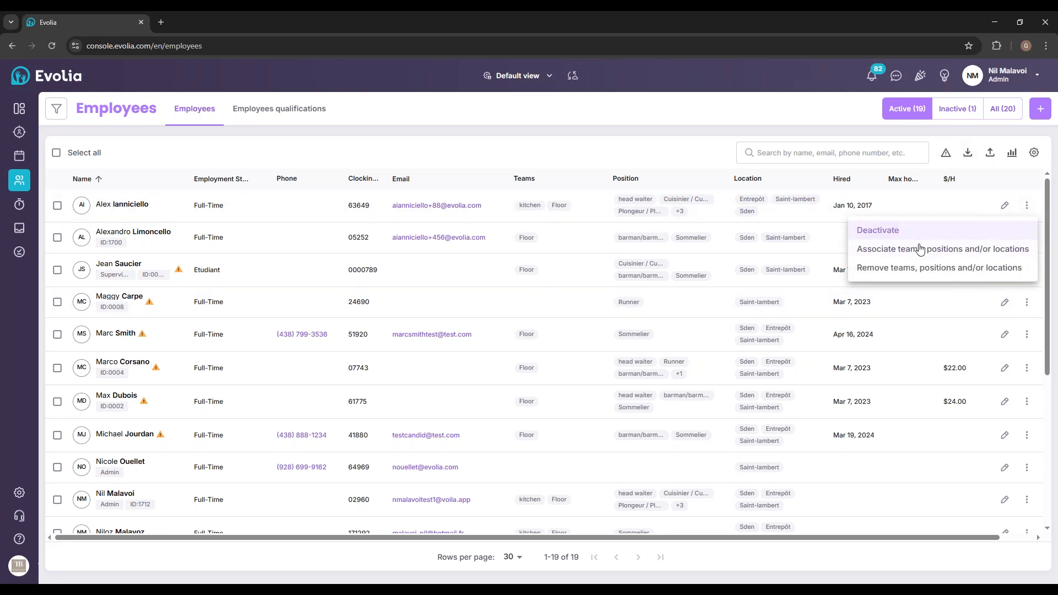
pyautogui.click(464, 160)
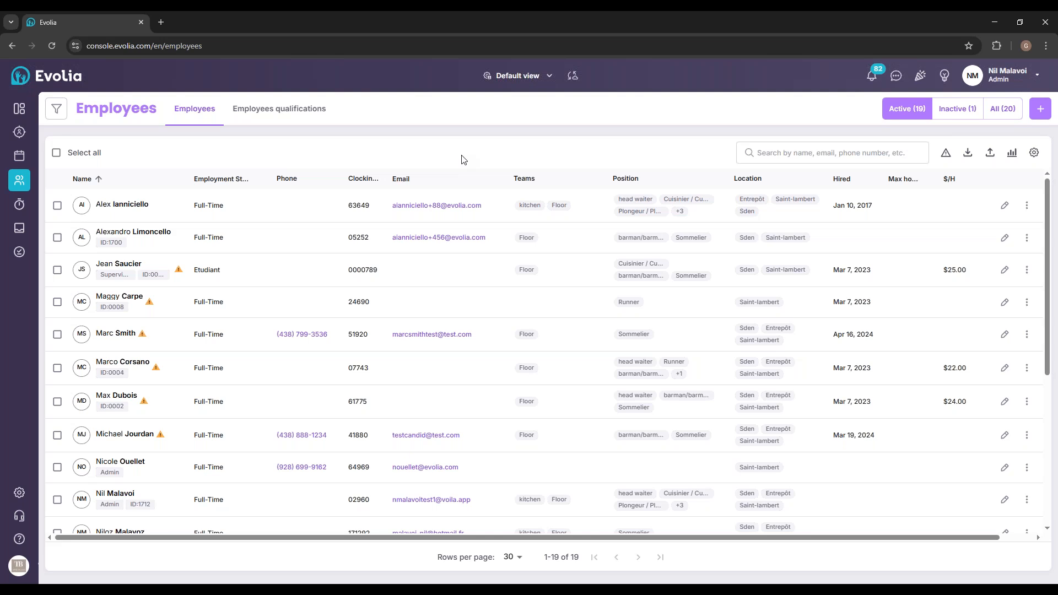
# Step: Open the leaves to approve from the dashboard and look through the team, position, location, member and type filters
pyautogui.click(20, 111)
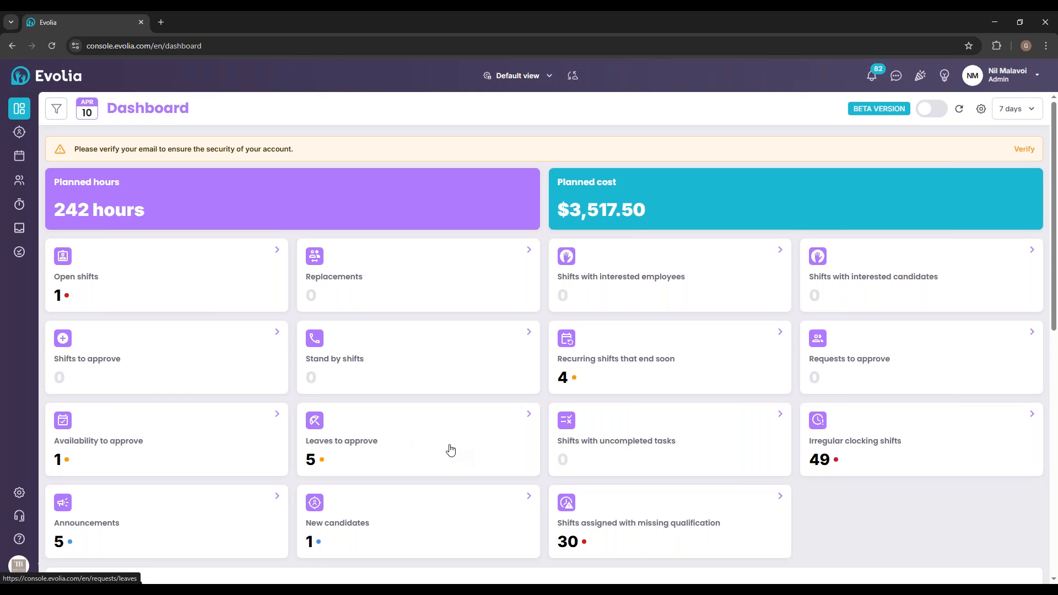
pyautogui.click(401, 439)
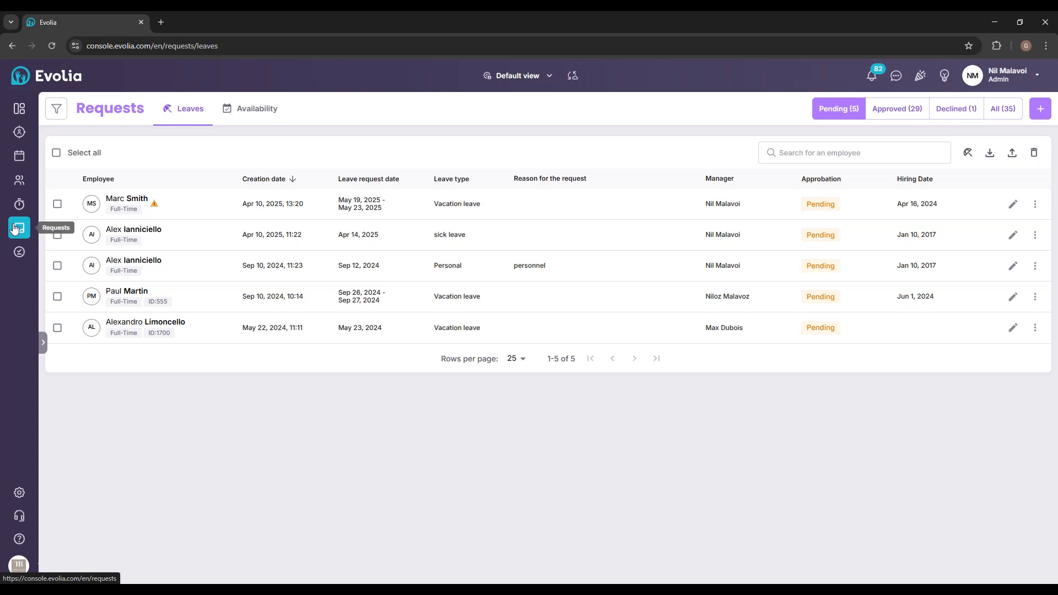
pyautogui.click(57, 108)
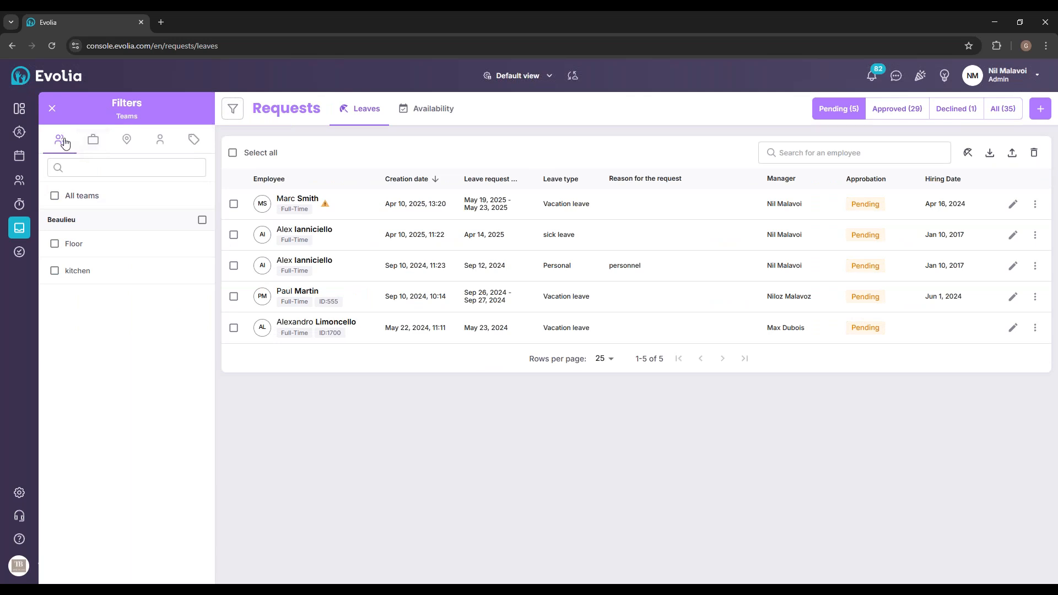
pyautogui.click(84, 144)
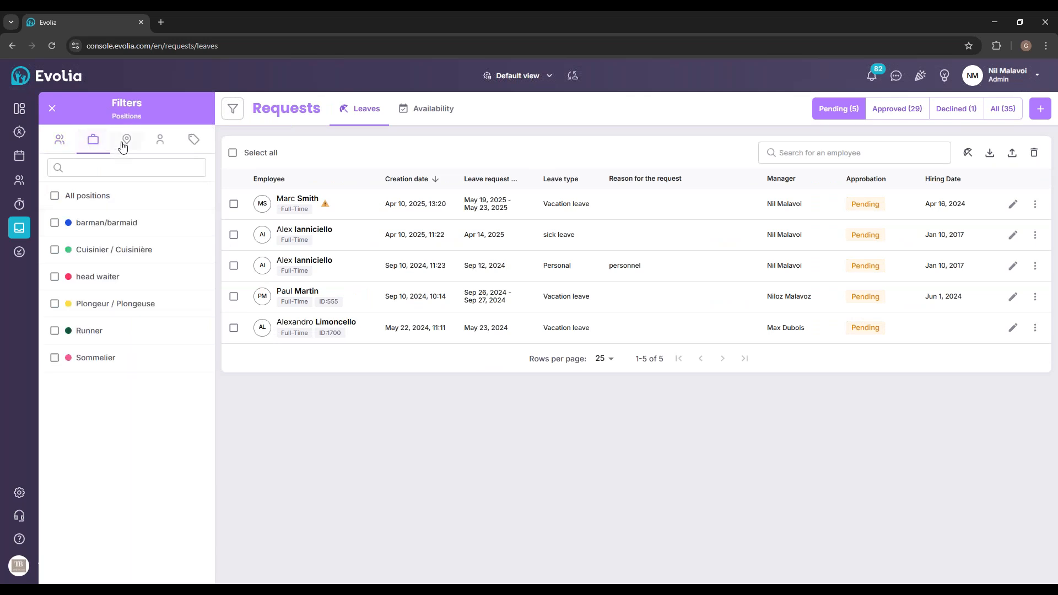
pyautogui.click(126, 145)
pyautogui.click(160, 145)
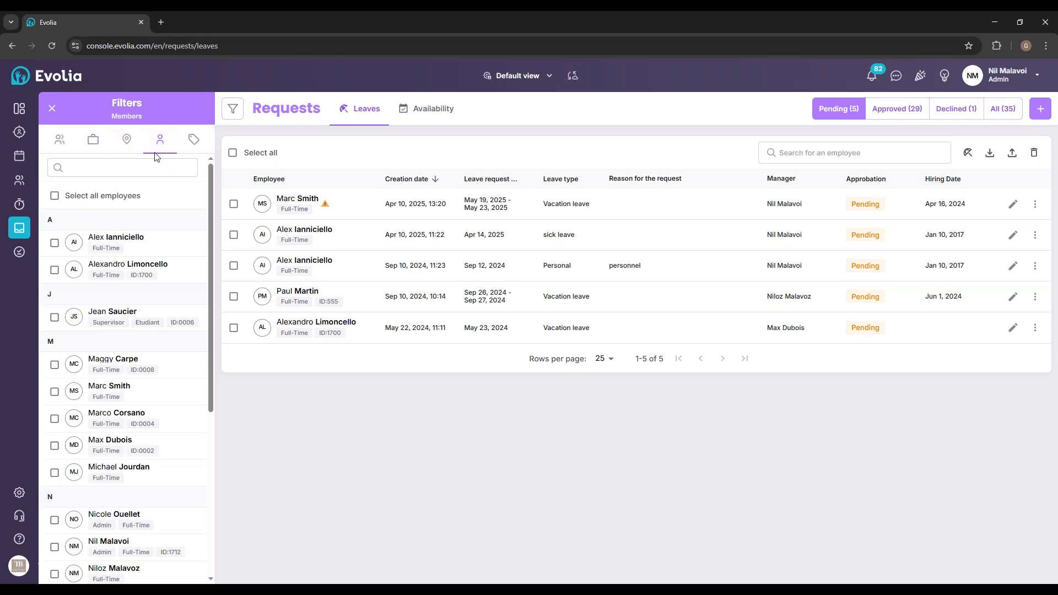
pyautogui.click(187, 145)
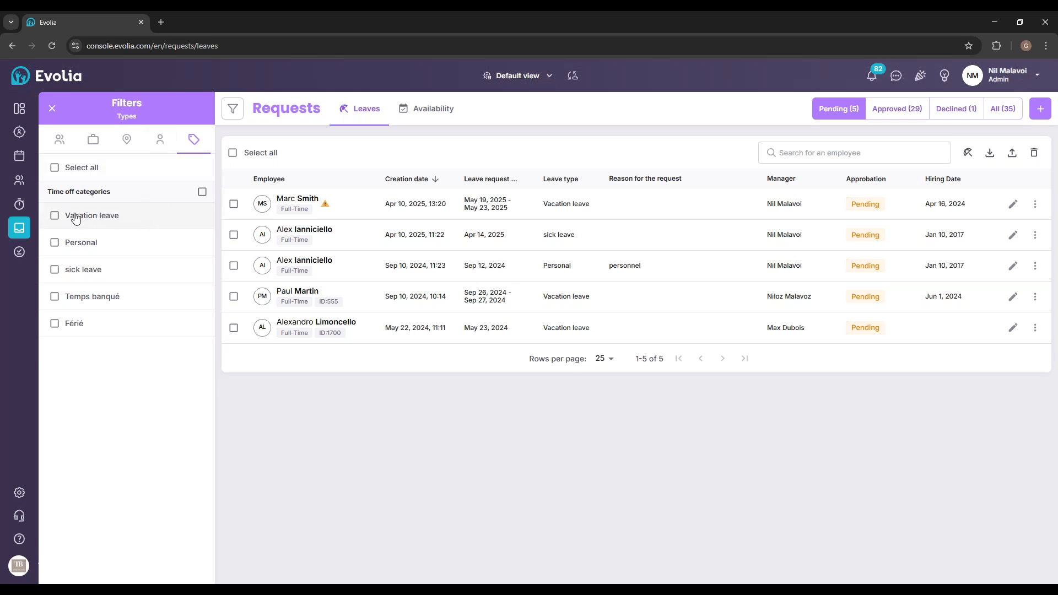
# Step: Filter the pending leave requests by Vacation leave, clear that filter again and close the filters
pyautogui.click(55, 216)
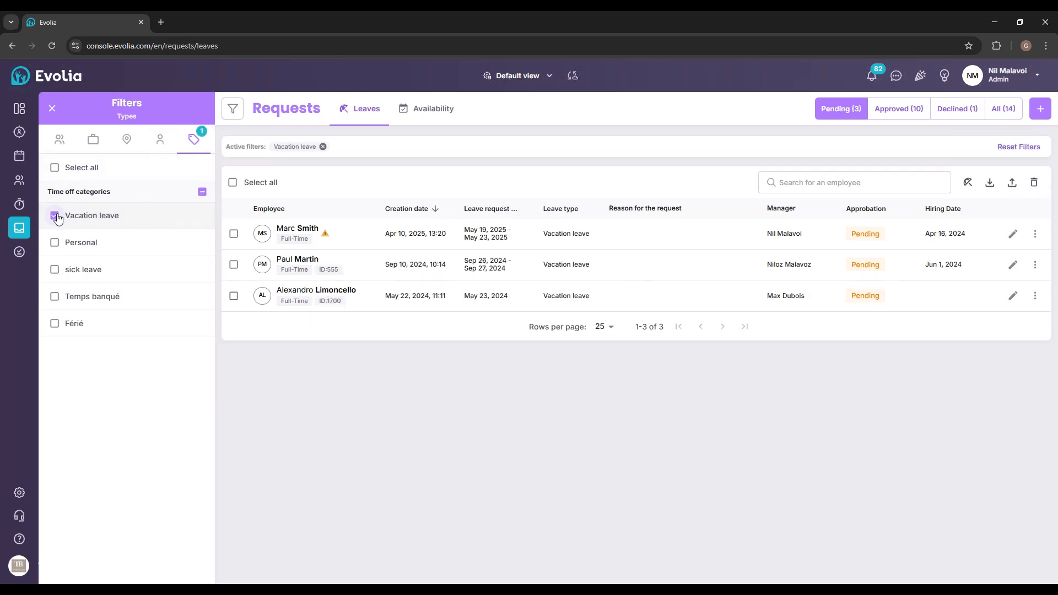
pyautogui.click(56, 217)
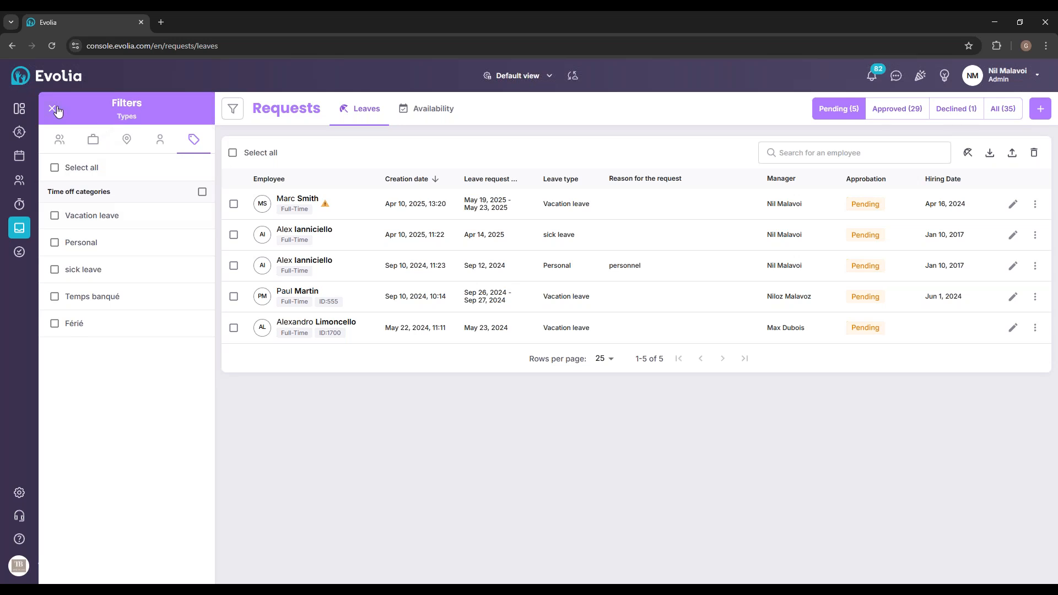
pyautogui.click(57, 112)
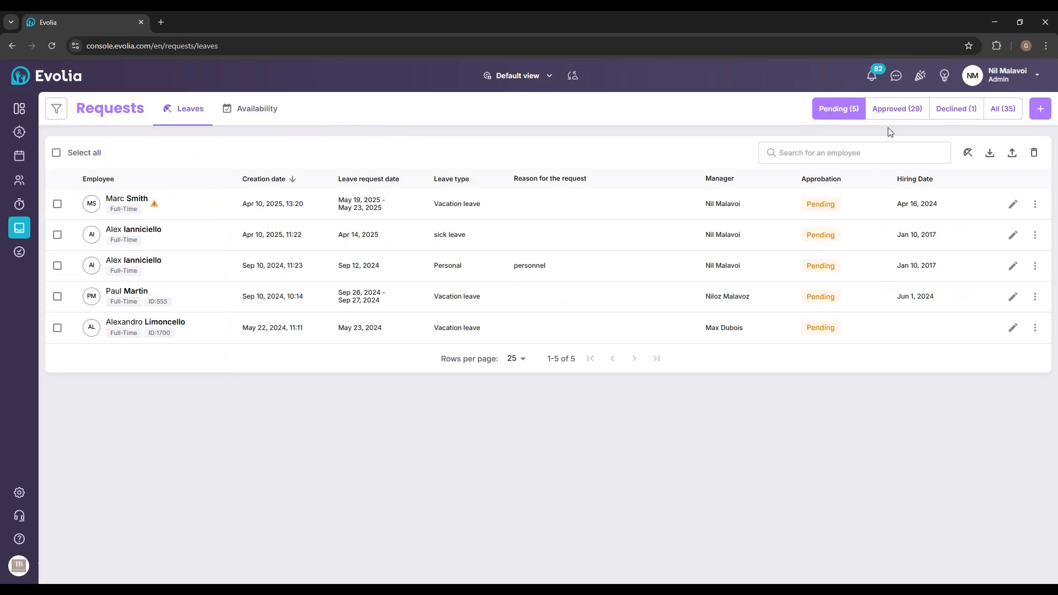
# Step: Look at the approved, declined and all leave requests, and return to the pending ones
pyautogui.click(898, 115)
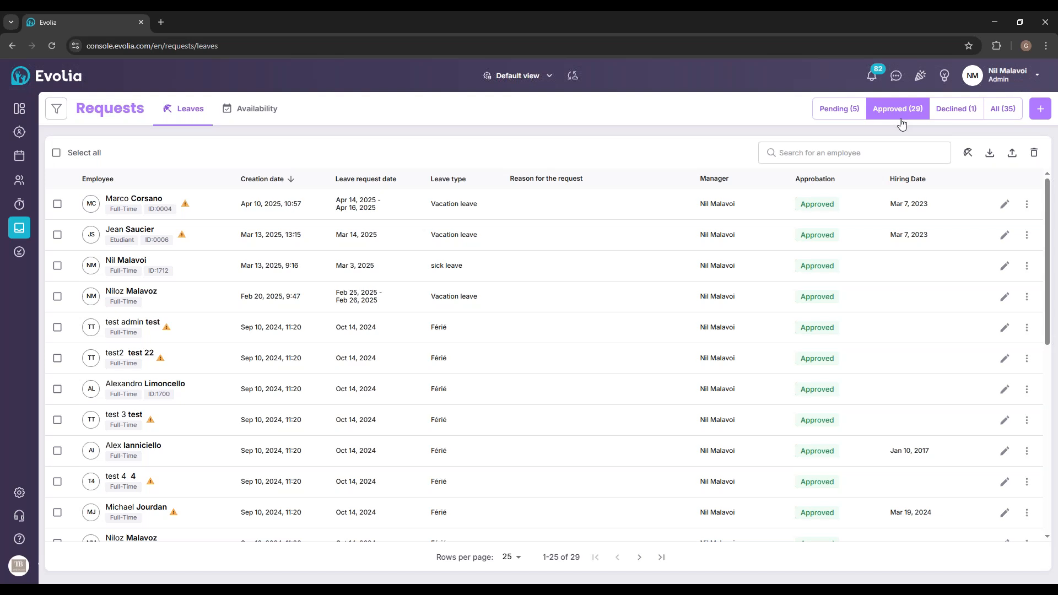
pyautogui.click(962, 113)
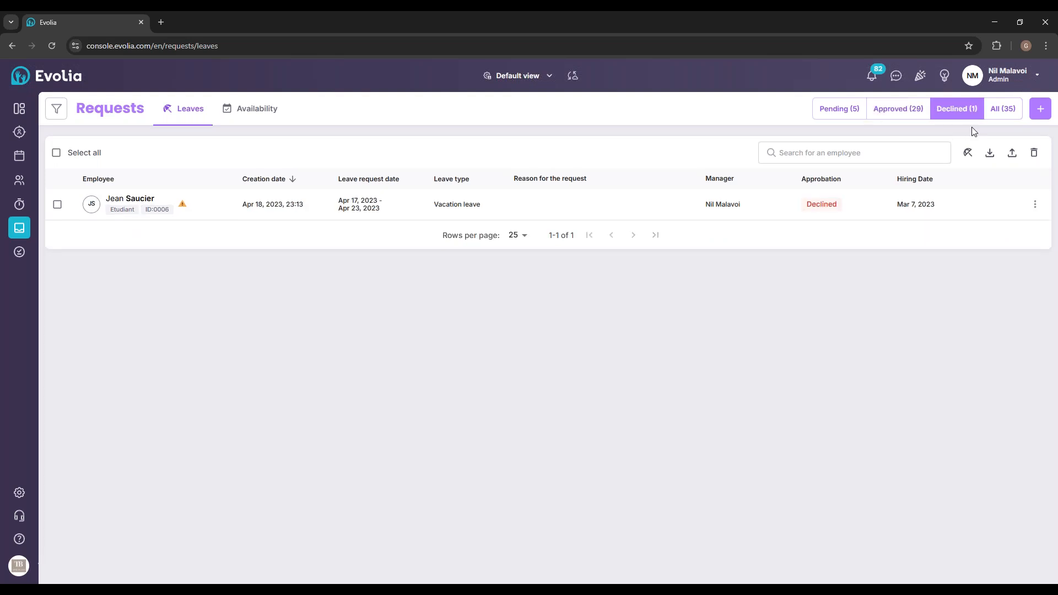
pyautogui.click(1002, 114)
pyautogui.click(838, 107)
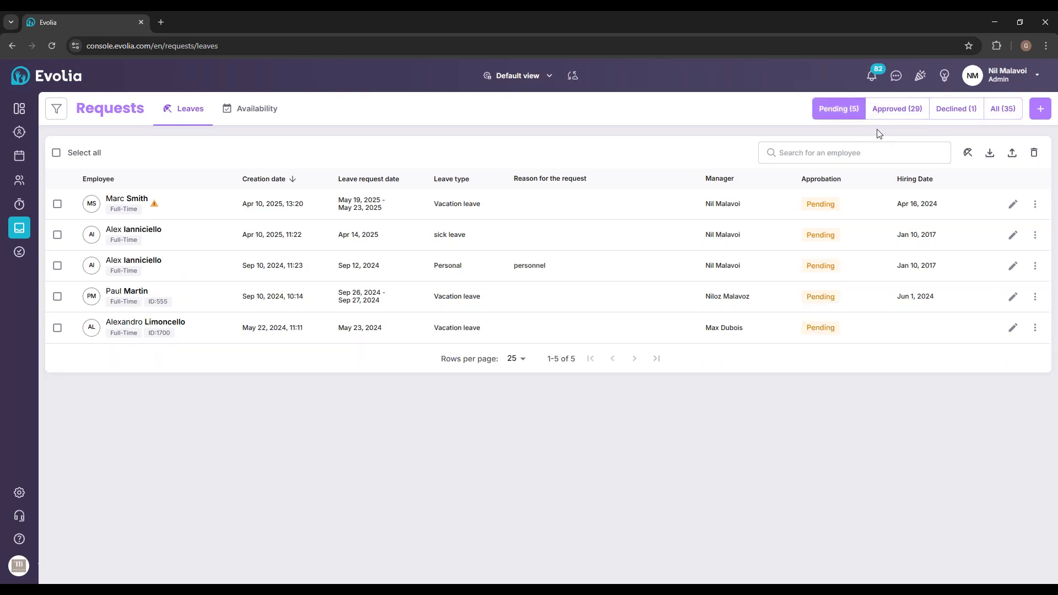
# Step: Open the pending vacation leave request for May 19 to May 23, 2025 and read the note on its affected shifts
pyautogui.click(548, 218)
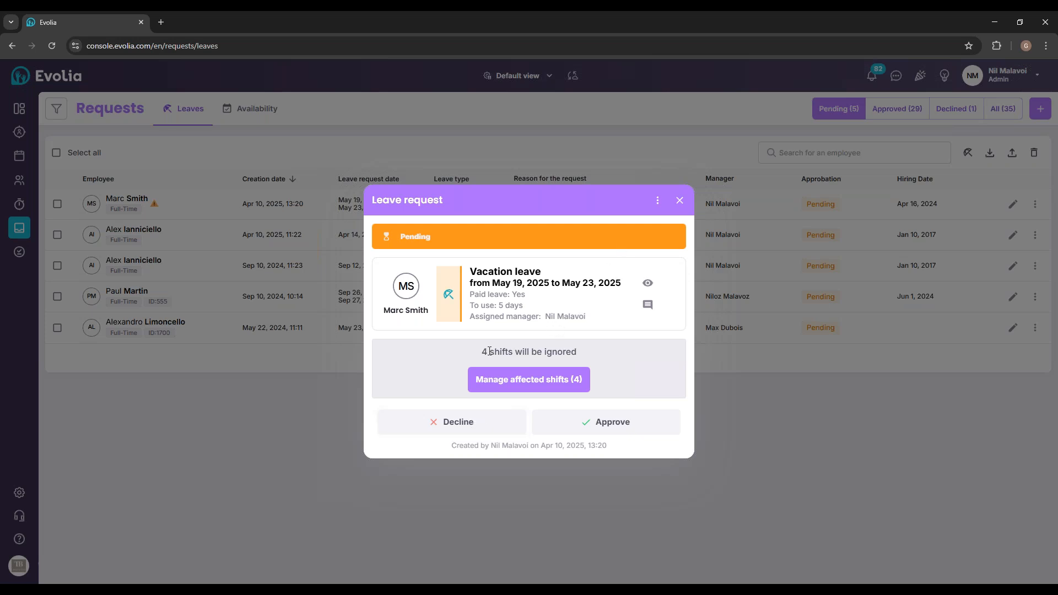
pyautogui.moveTo(484, 350); pyautogui.dragTo(575, 361)
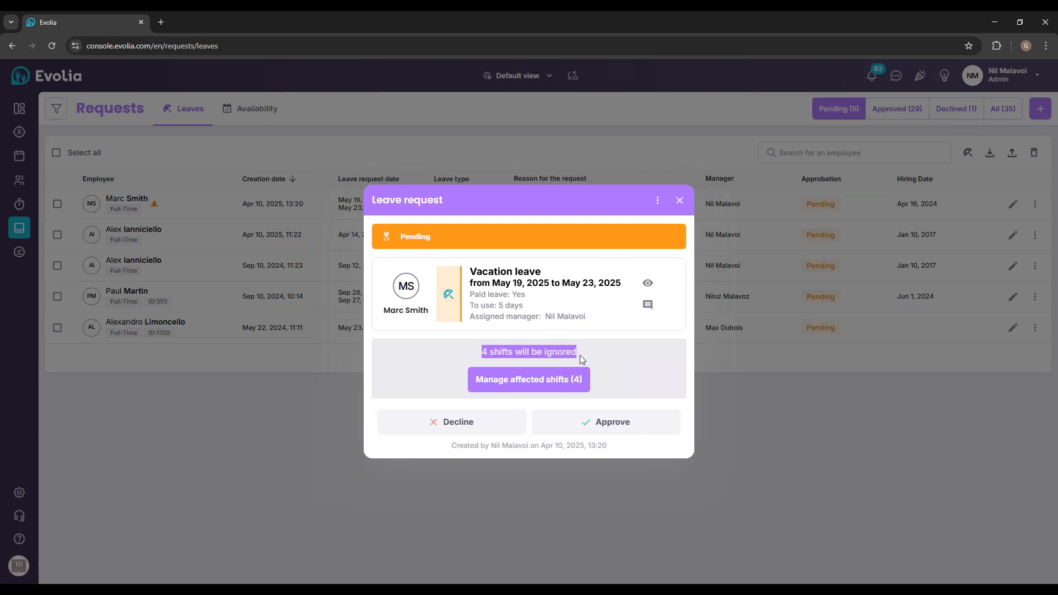
pyautogui.moveTo(483, 353); pyautogui.dragTo(584, 354)
pyautogui.click(581, 353)
pyautogui.moveTo(480, 353); pyautogui.dragTo(582, 352)
pyautogui.click(587, 351)
pyautogui.moveTo(479, 353); pyautogui.dragTo(576, 355)
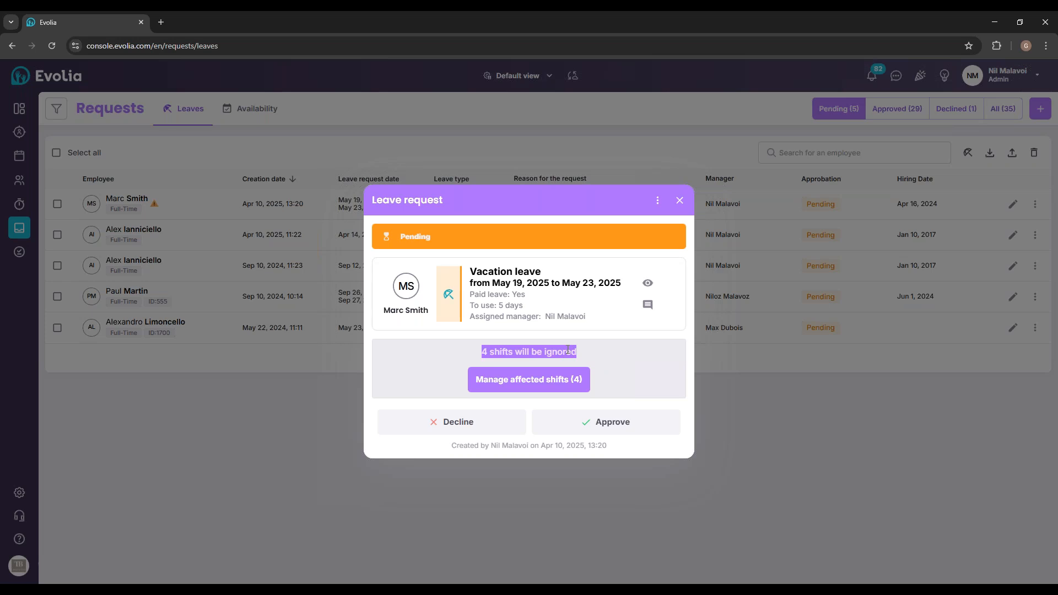
# Step: Mark all four shifts affected by the May 19 to May 23 vacation leave as cancelled and save the change
pyautogui.click(551, 380)
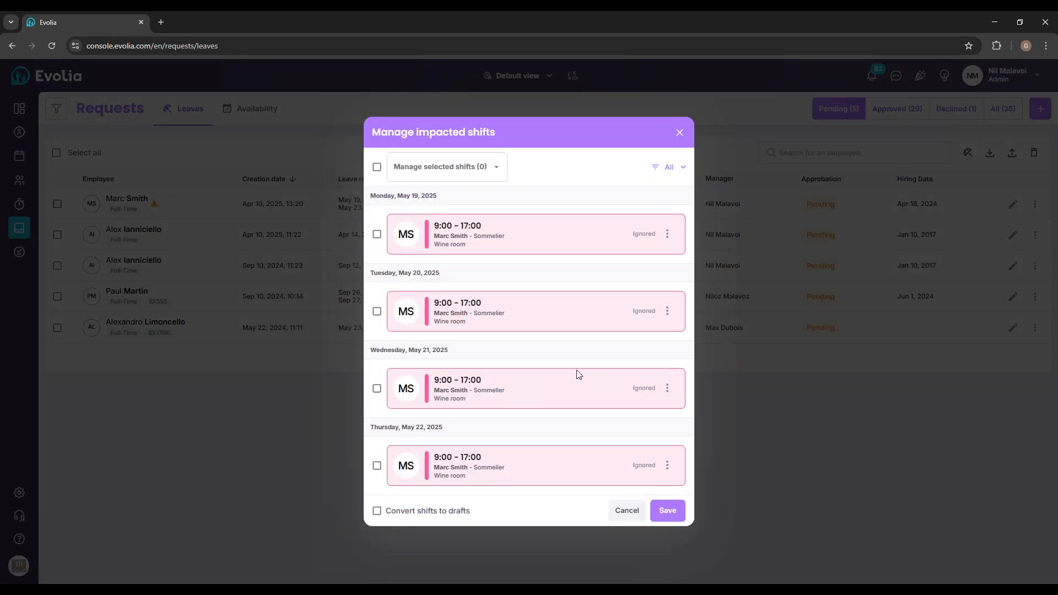
pyautogui.click(377, 168)
pyautogui.click(474, 167)
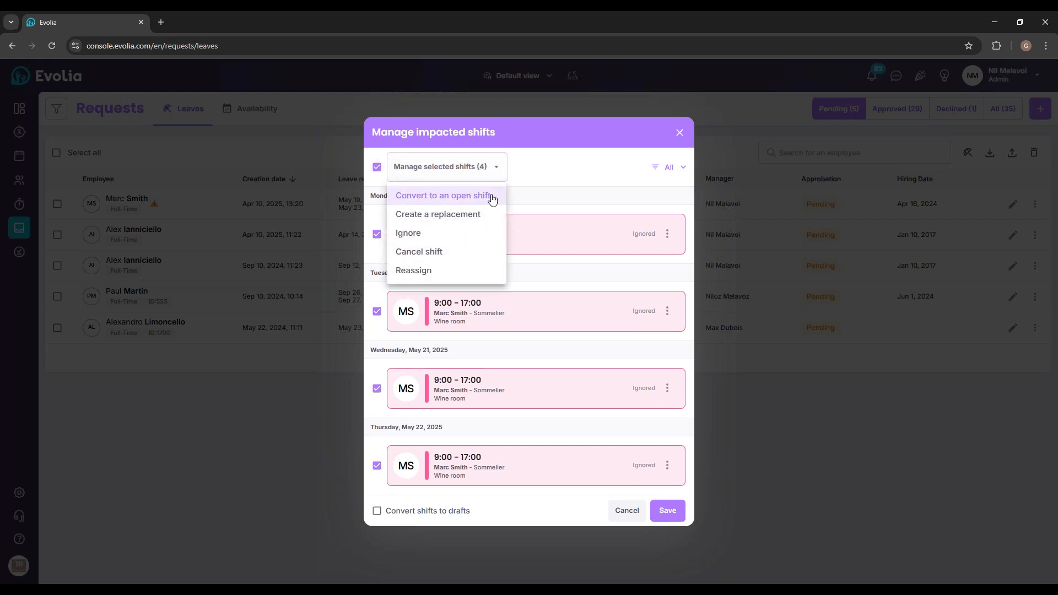
pyautogui.click(441, 251)
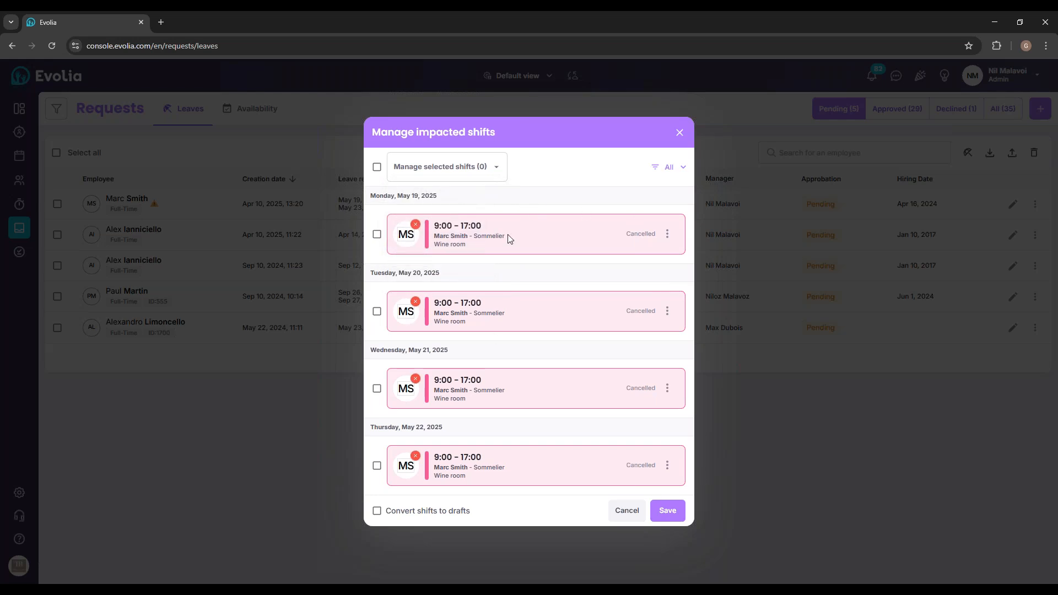
pyautogui.click(665, 514)
# Step: Check the note on the affected shifts, approve the May 19 to May 23 vacation leave and close the request
pyautogui.moveTo(477, 352); pyautogui.dragTo(570, 353)
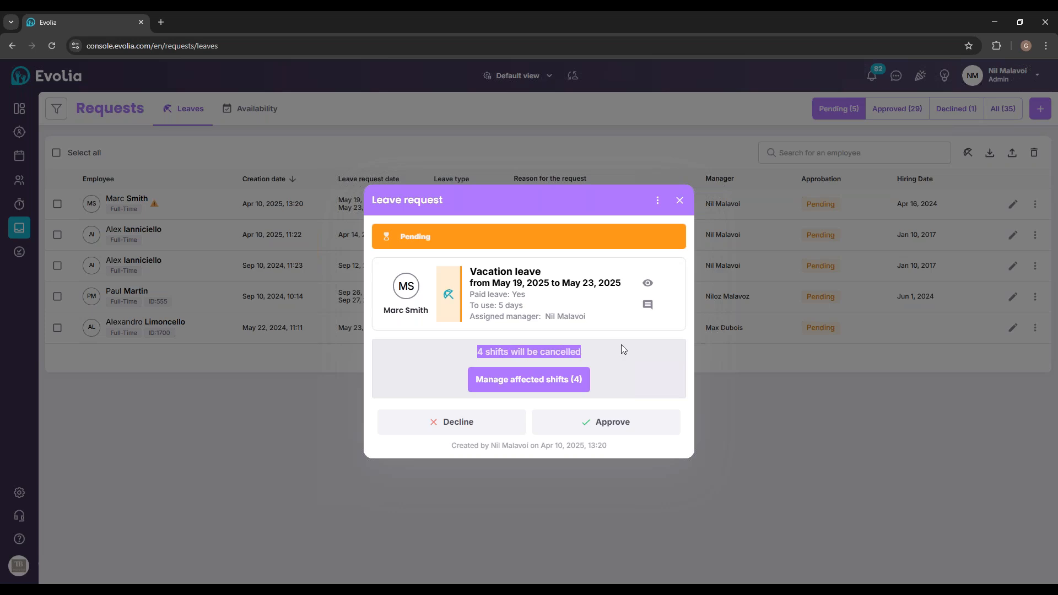
pyautogui.click(610, 425)
pyautogui.click(586, 373)
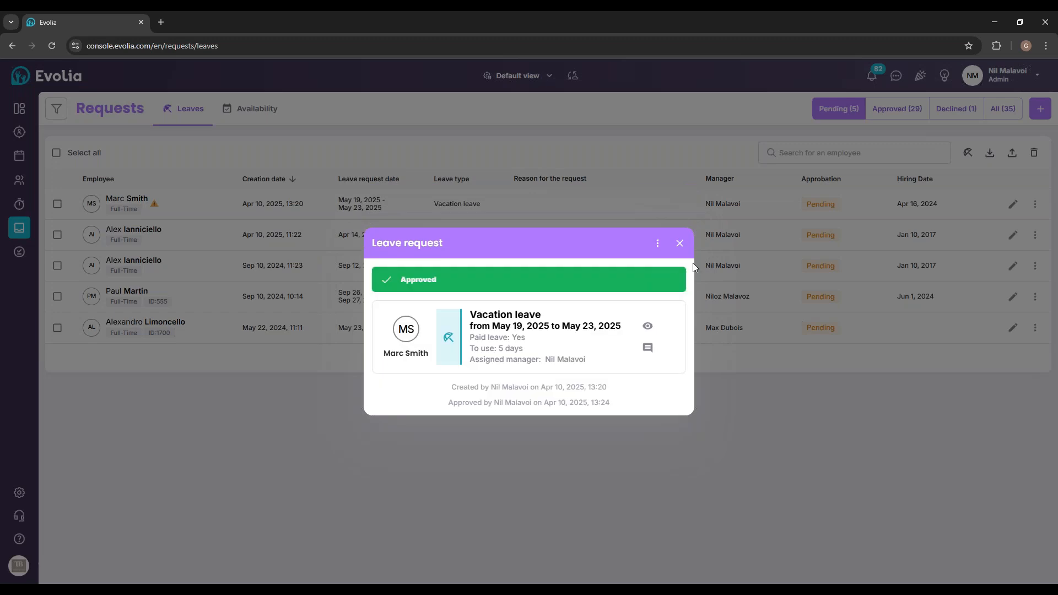
pyautogui.click(684, 247)
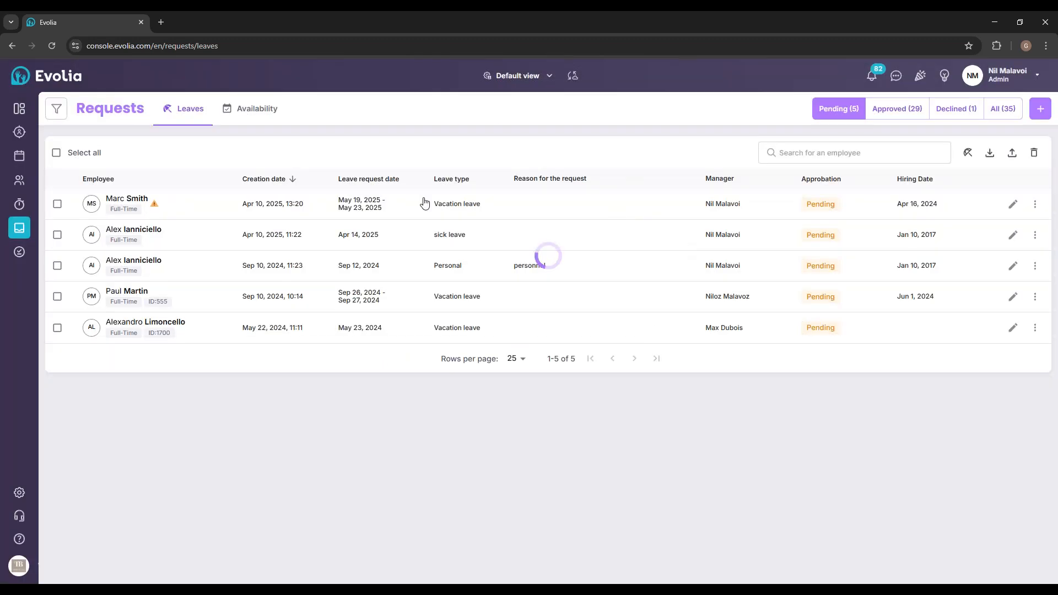
# Step: View the approved leave requests and the blank new leave request form, closing the form without saving
pyautogui.click(882, 113)
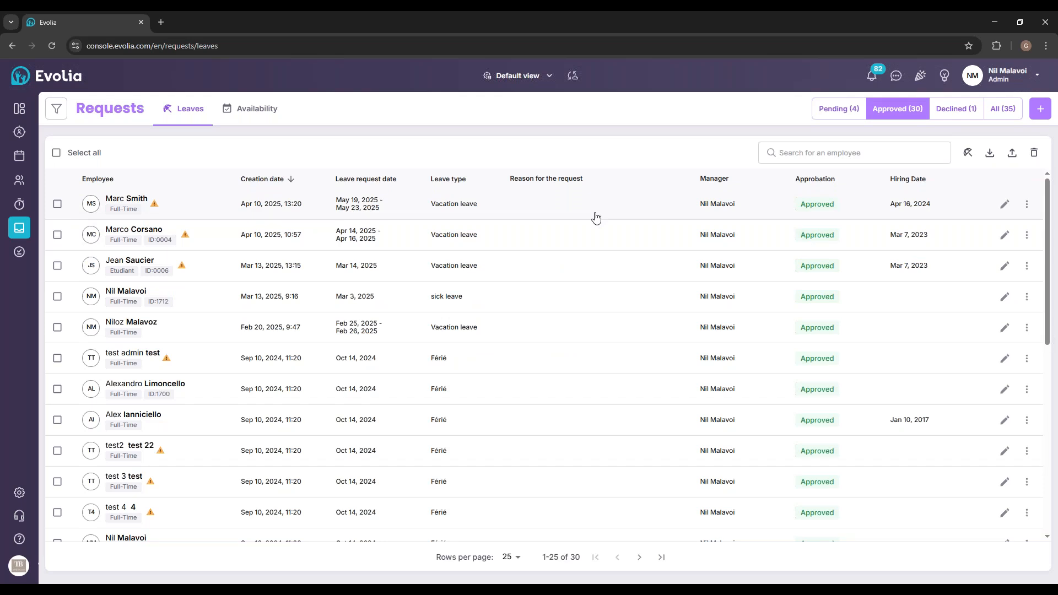
pyautogui.click(1040, 109)
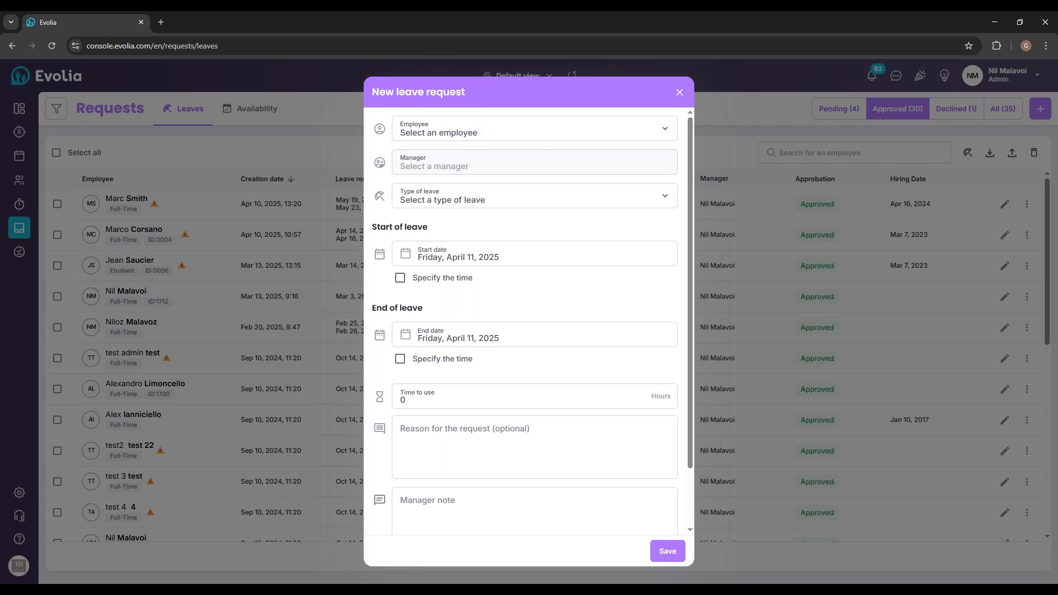
pyautogui.click(679, 92)
# Step: Open the timesheets for the Mar 31 to Apr 13, 2025 pay period and look through the employees' hours
pyautogui.click(27, 206)
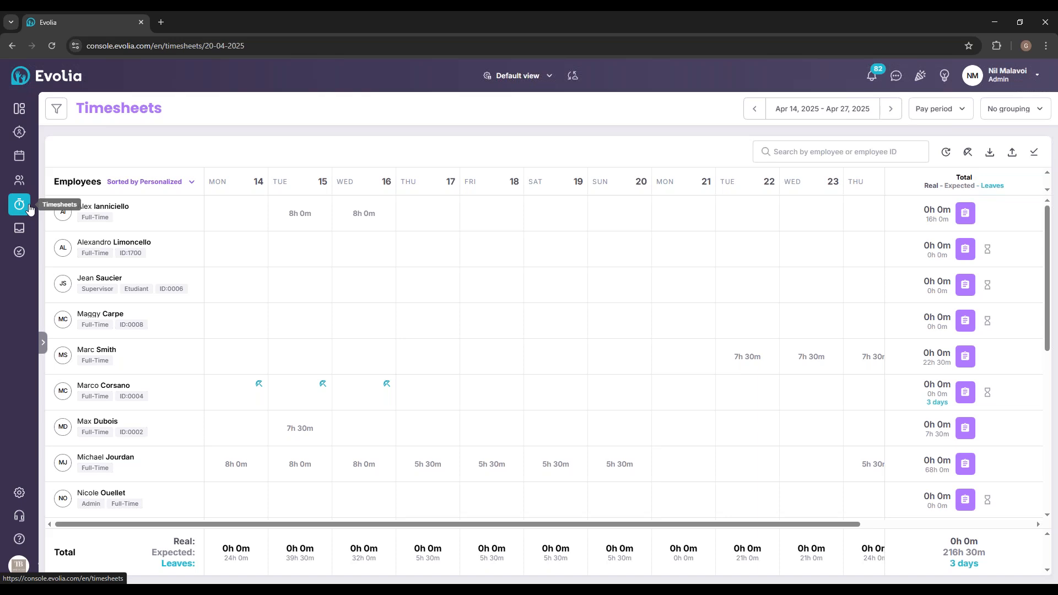
pyautogui.click(754, 108)
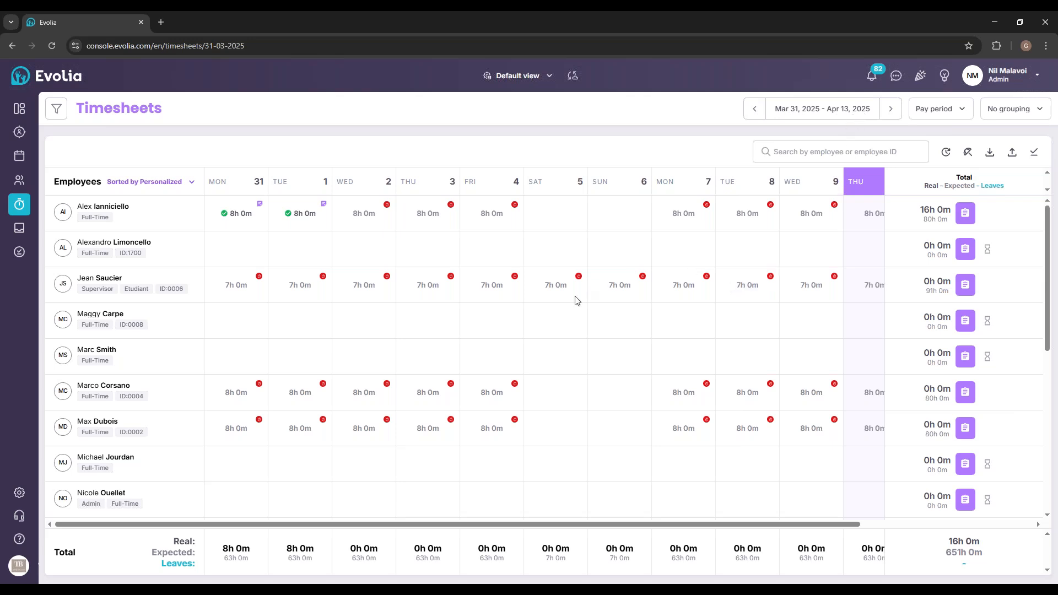
pyautogui.scroll(-5, 600, 281)
pyautogui.scroll(5, 611, 287)
pyautogui.scroll(-4, 551, 325)
pyautogui.scroll(4, 492, 331)
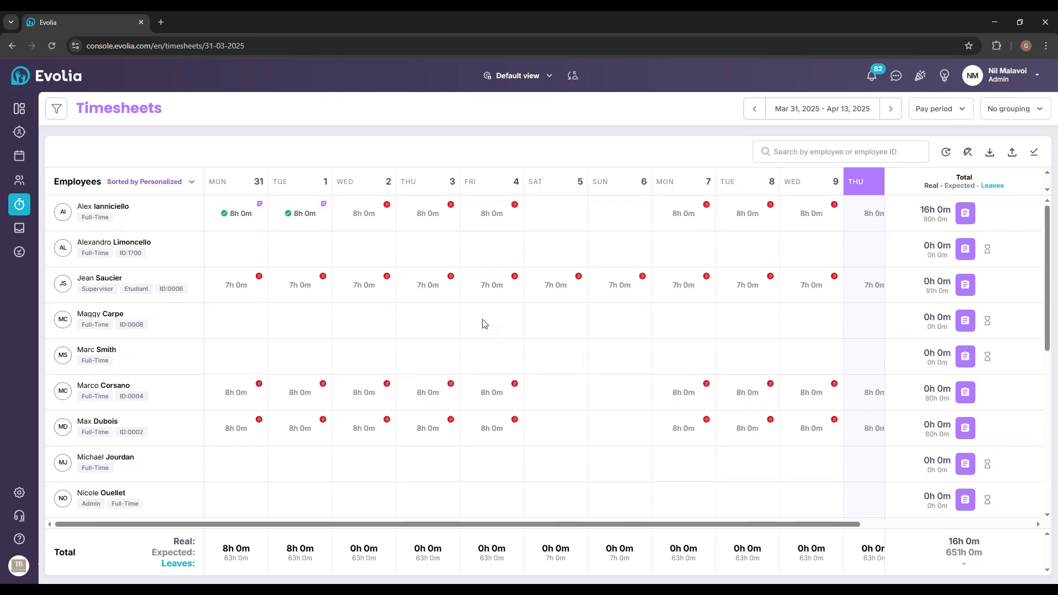
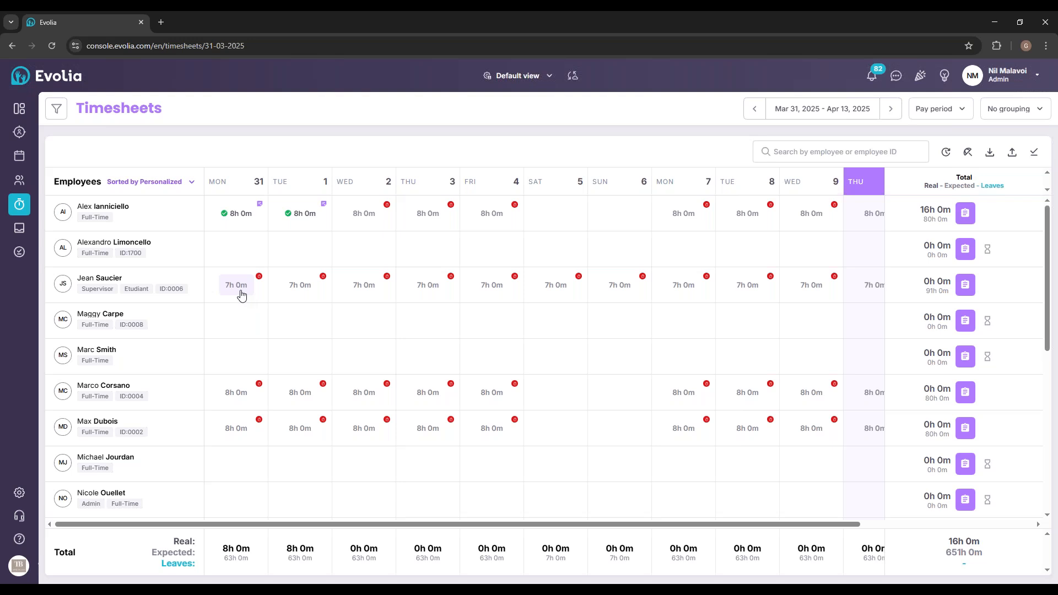
# Step: Confirm the absence of the Etudiant supervisor for the March 31, 2025 shift and close the shift details
pyautogui.click(246, 292)
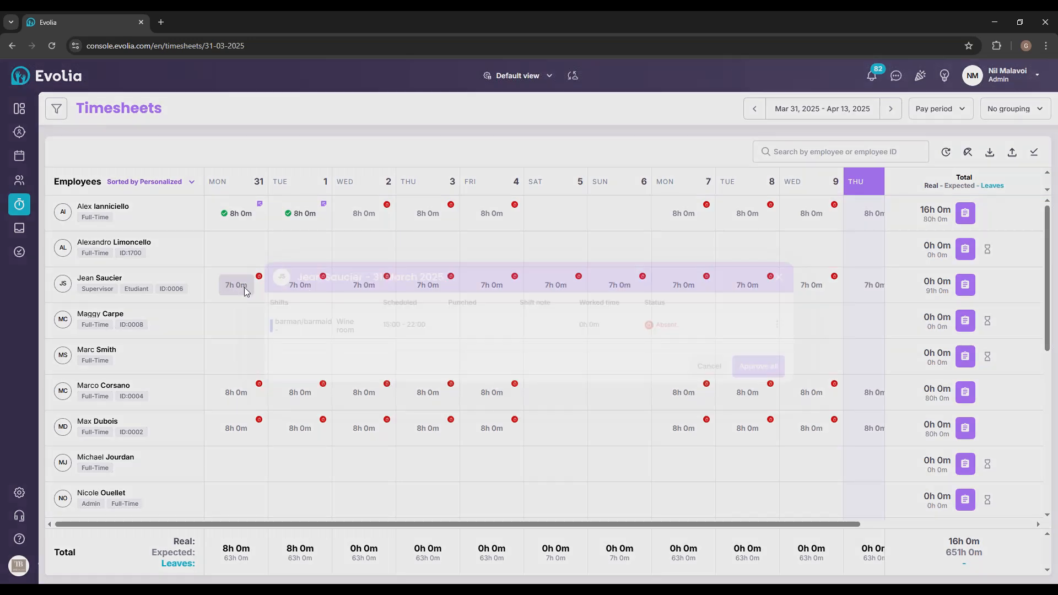
pyautogui.click(776, 326)
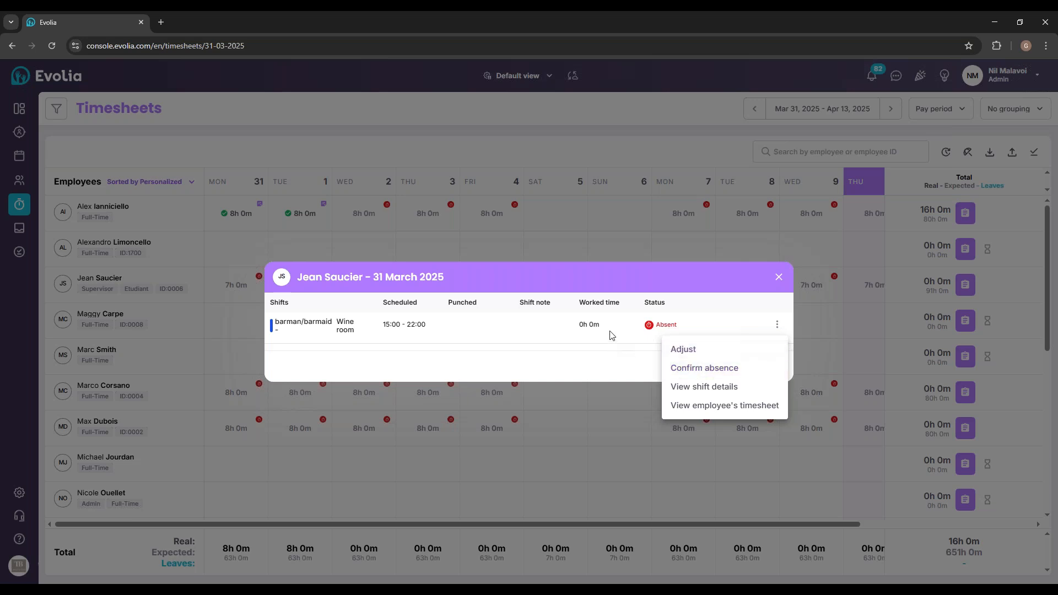
pyautogui.click(707, 368)
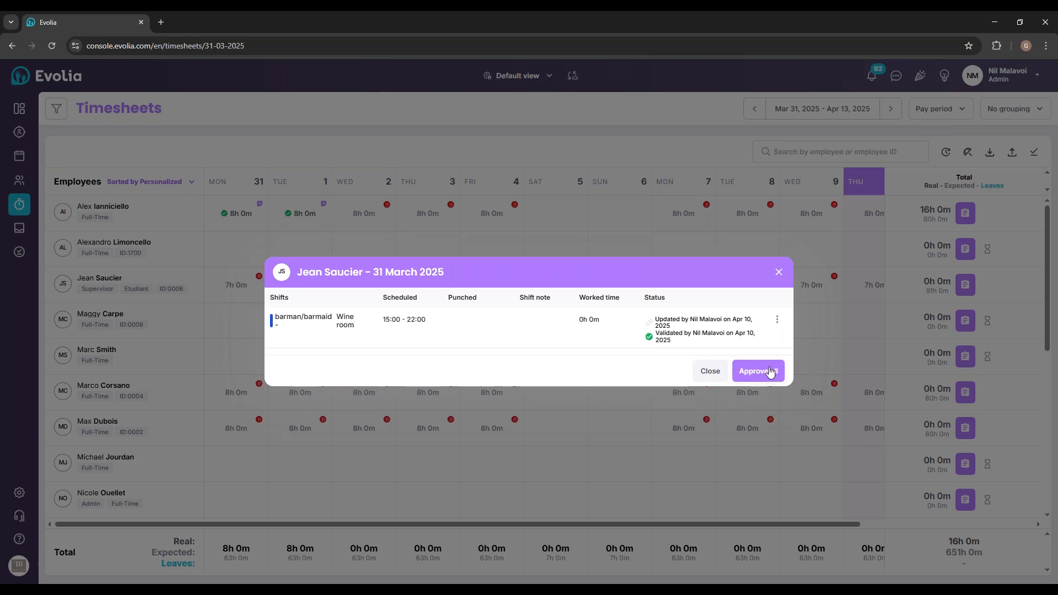
pyautogui.click(778, 272)
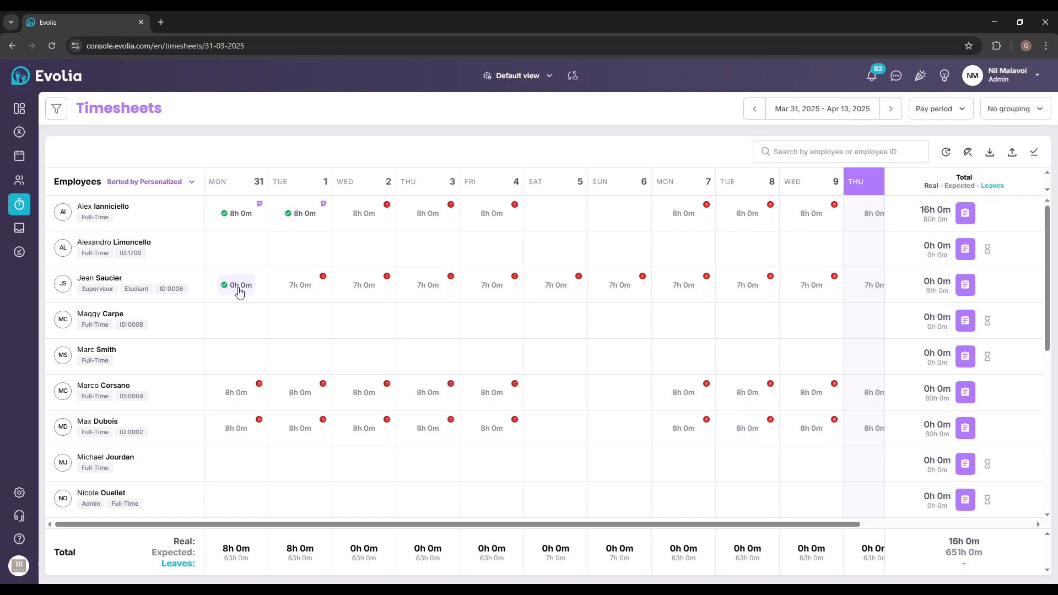
# Step: Adjust the Etudiant supervisor's April 1, 2025 time entry by applying the scheduled hours, 15:00 to 22:00, and validate it
pyautogui.click(303, 291)
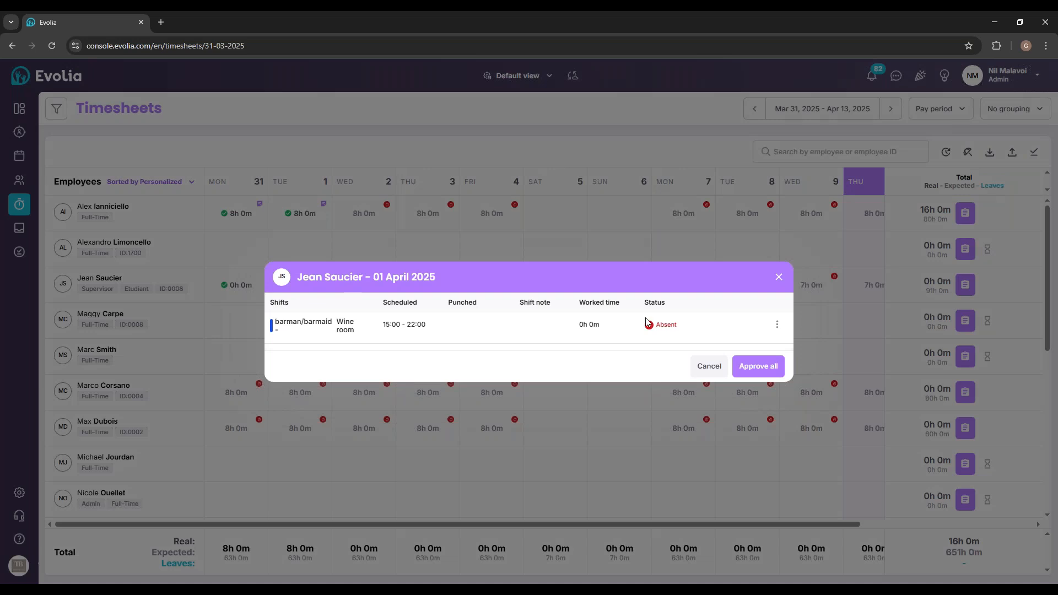
pyautogui.click(777, 324)
pyautogui.click(711, 351)
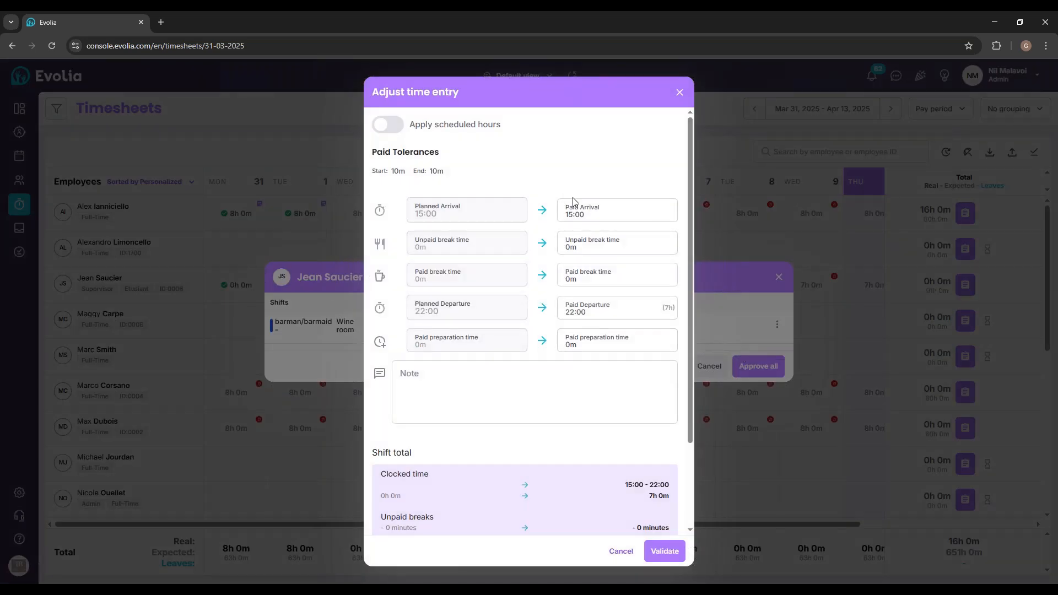
pyautogui.click(395, 130)
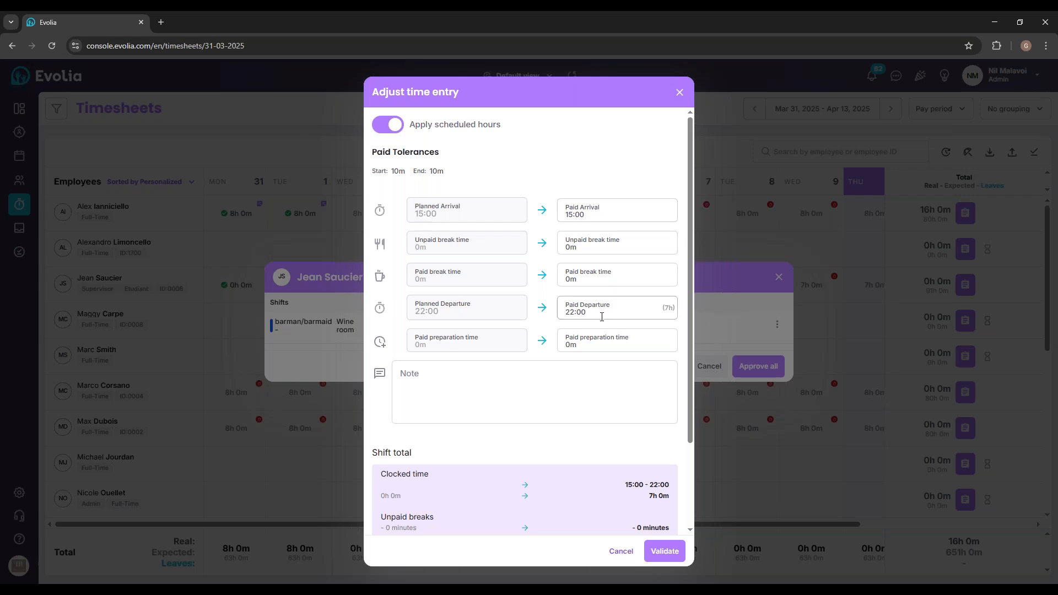
pyautogui.click(611, 217)
pyautogui.click(617, 309)
pyautogui.click(600, 189)
pyautogui.click(665, 551)
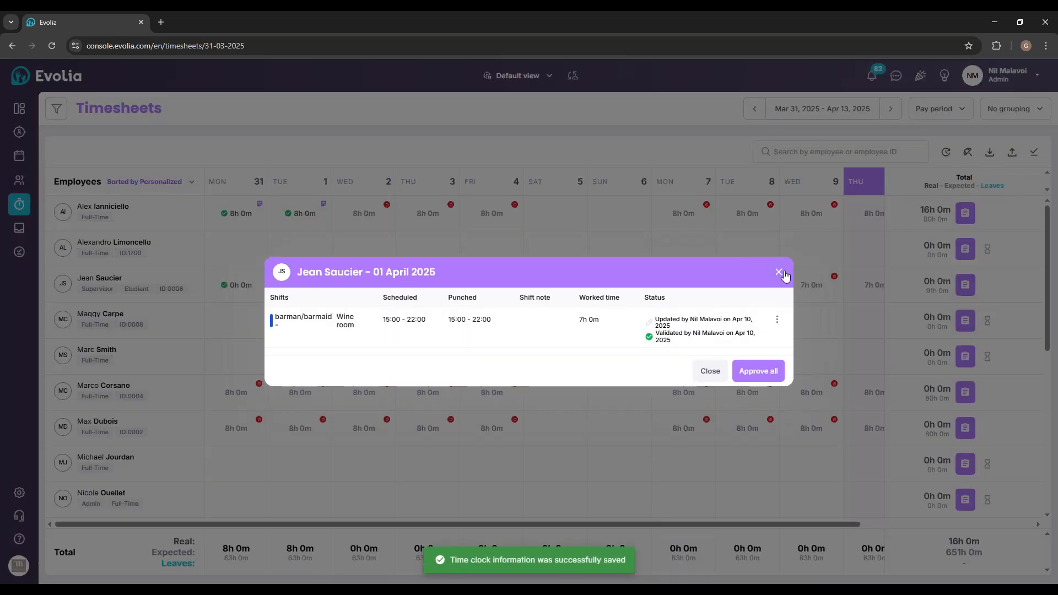
# Step: Close the April 1 shift details, filter the timesheets by non validated time entries, and remove the filter after viewing the list
pyautogui.click(779, 272)
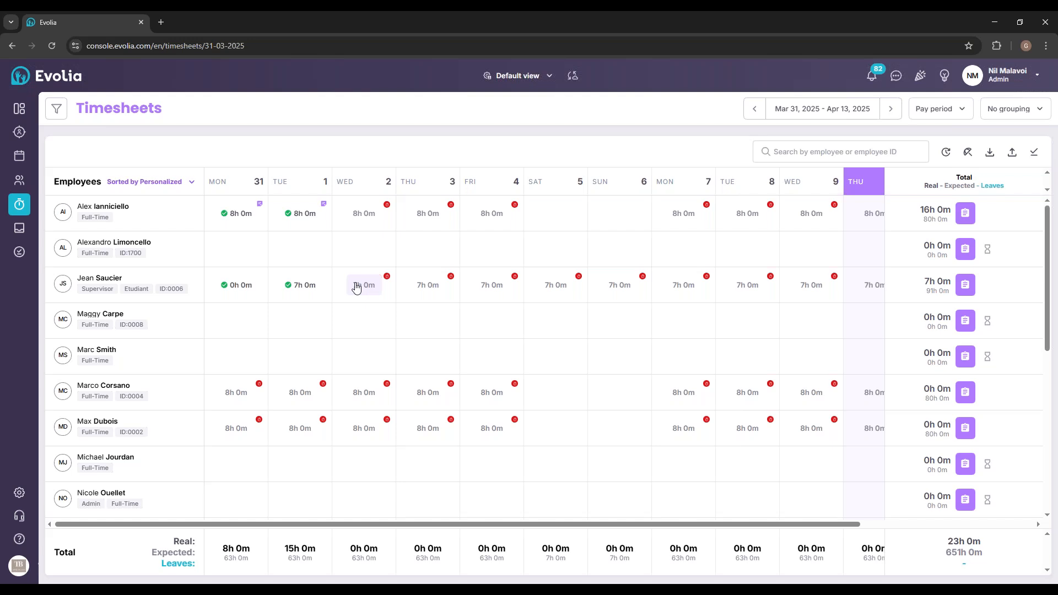
pyautogui.click(57, 114)
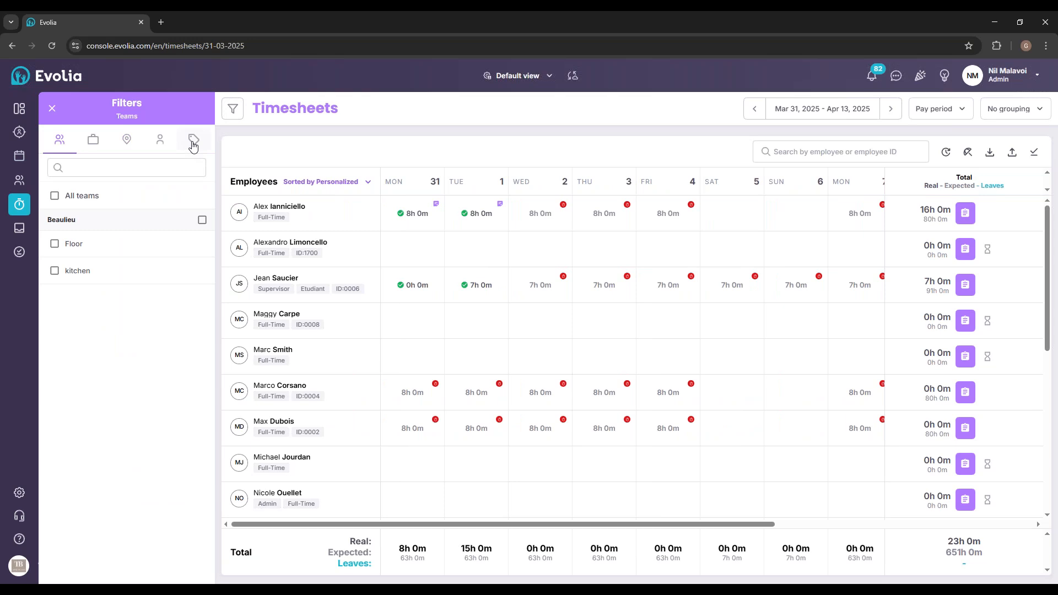
pyautogui.click(193, 144)
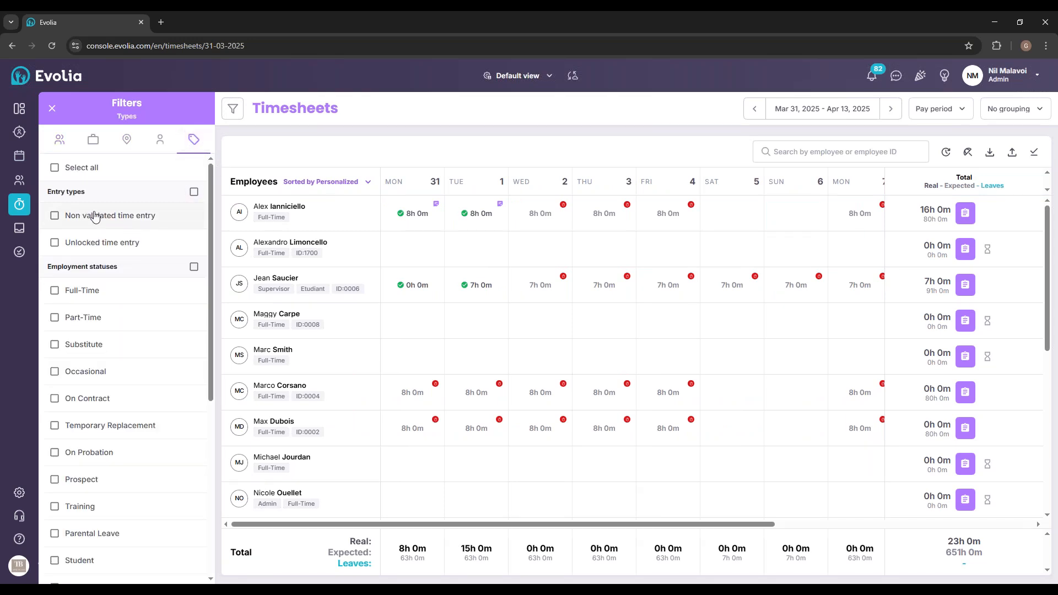
pyautogui.click(58, 218)
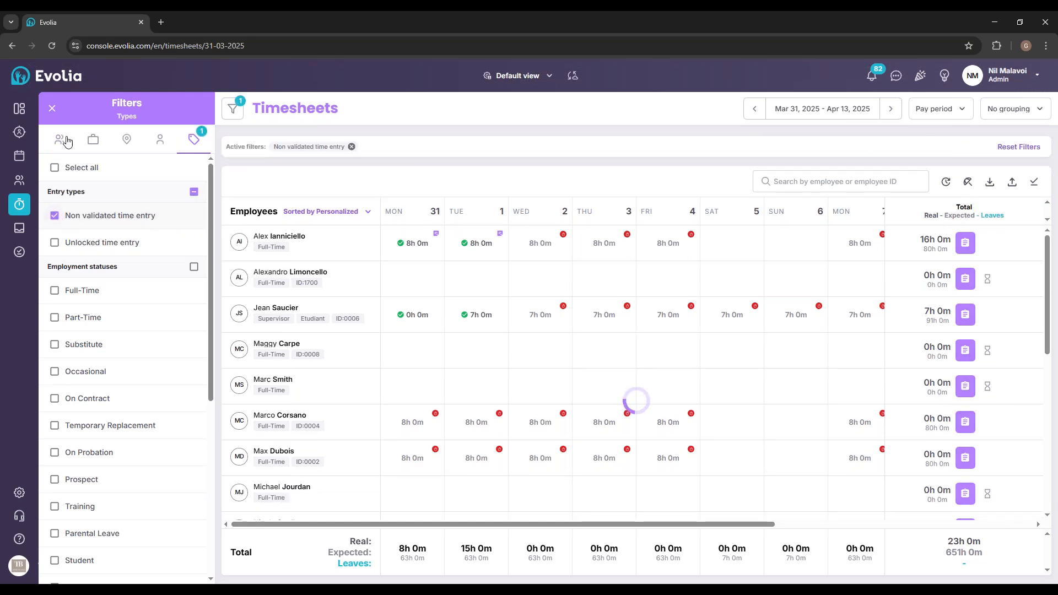
pyautogui.click(53, 109)
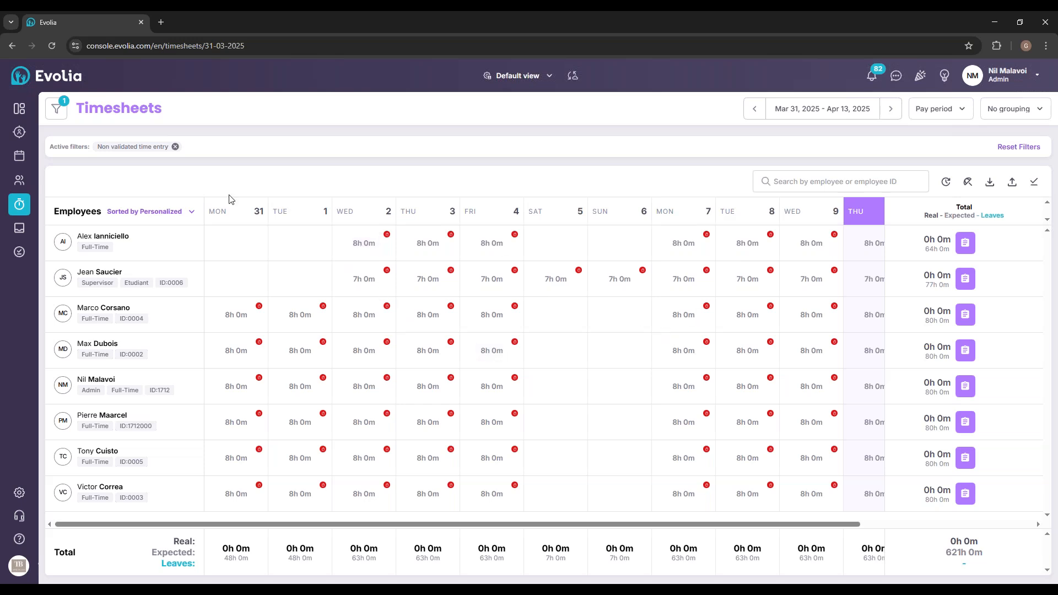
pyautogui.click(175, 147)
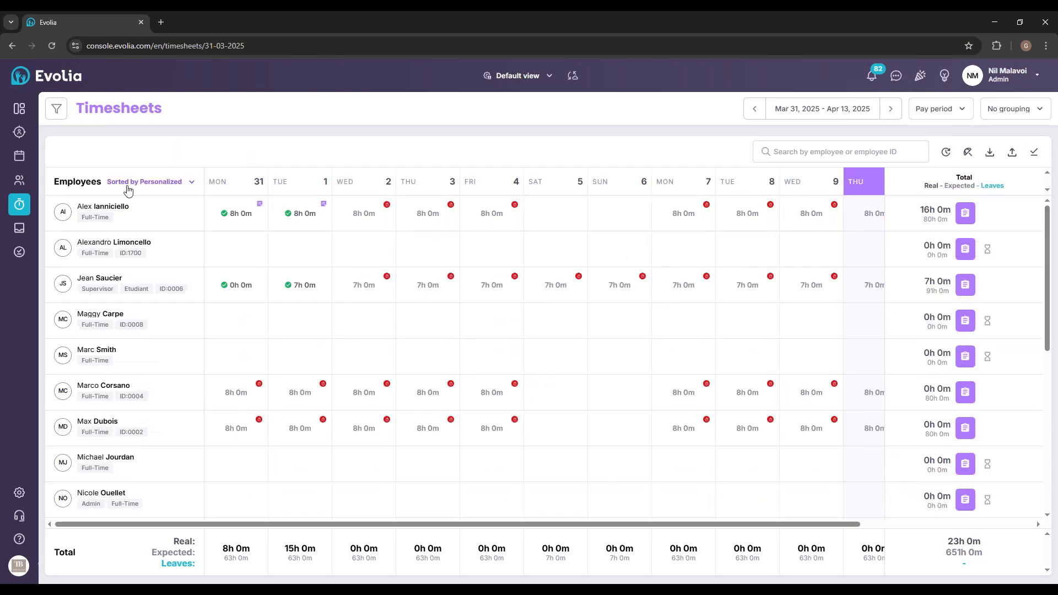
# Step: Set the dashboard period to 14 days and open the list of irregular clocking shifts
pyautogui.click(19, 109)
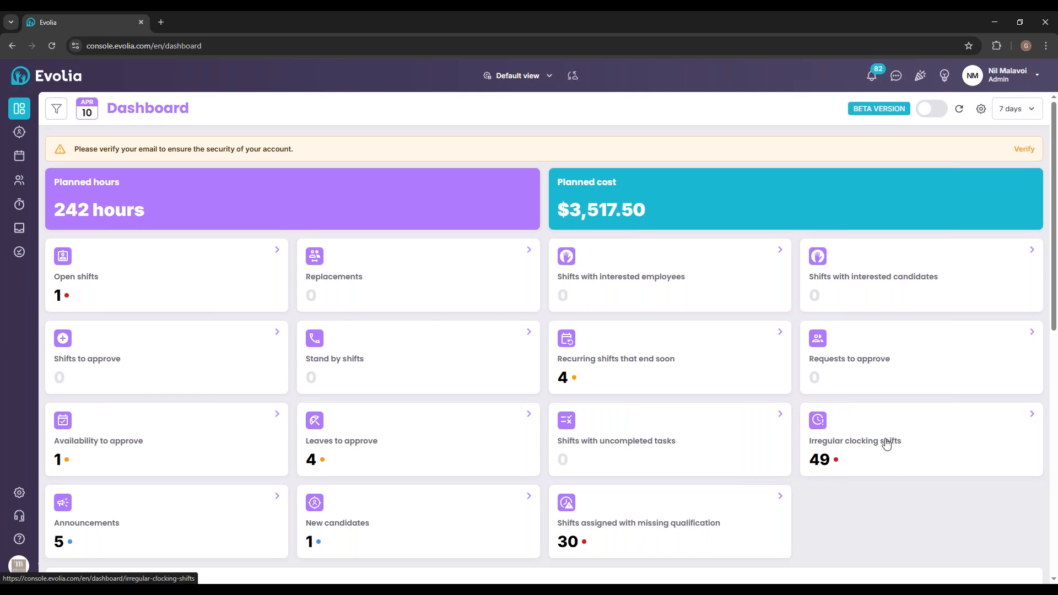
pyautogui.click(1029, 109)
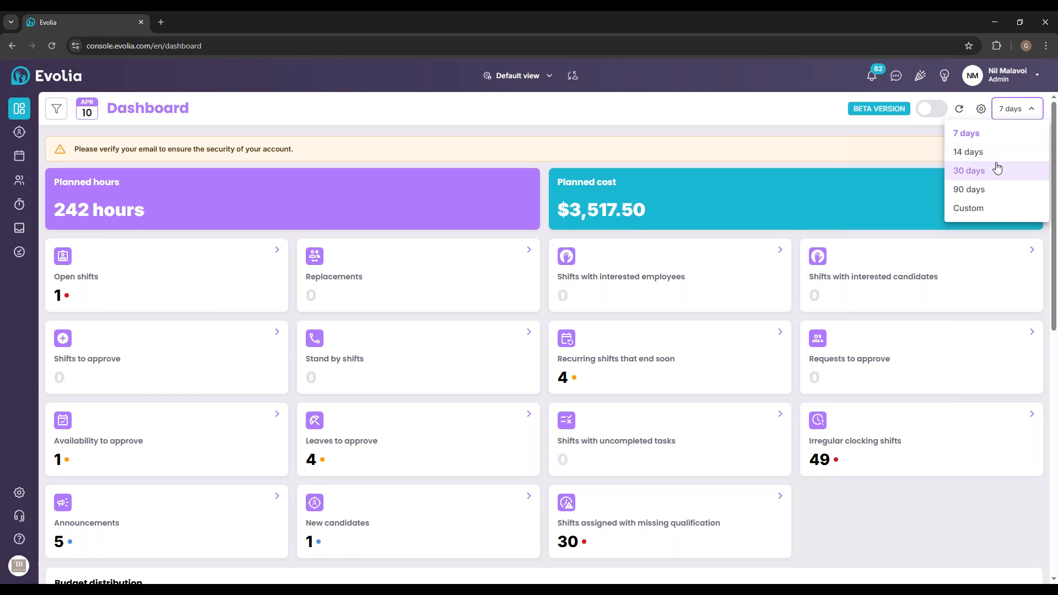
pyautogui.click(984, 153)
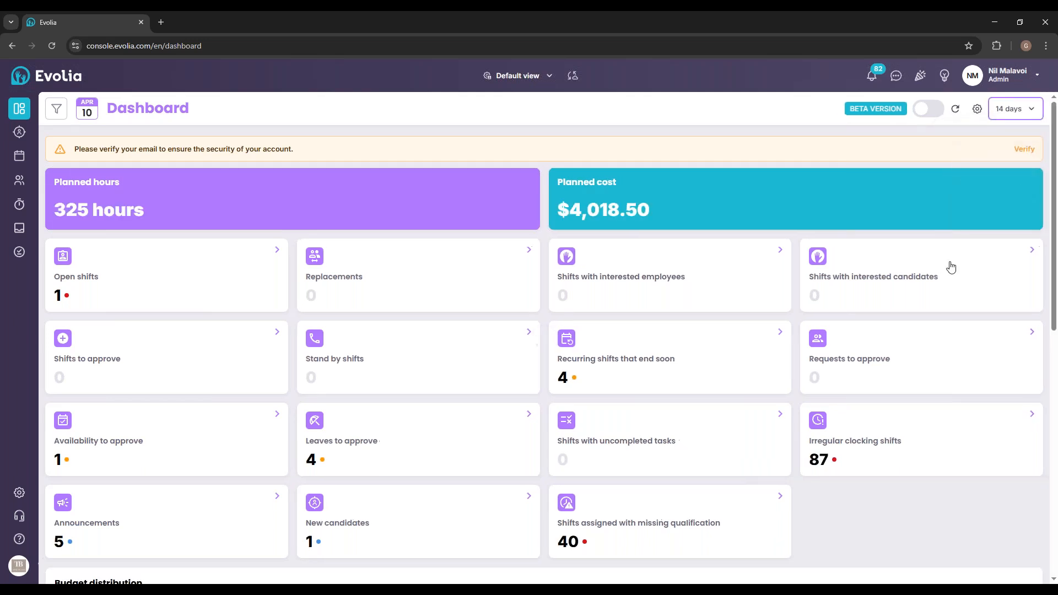
pyautogui.click(871, 471)
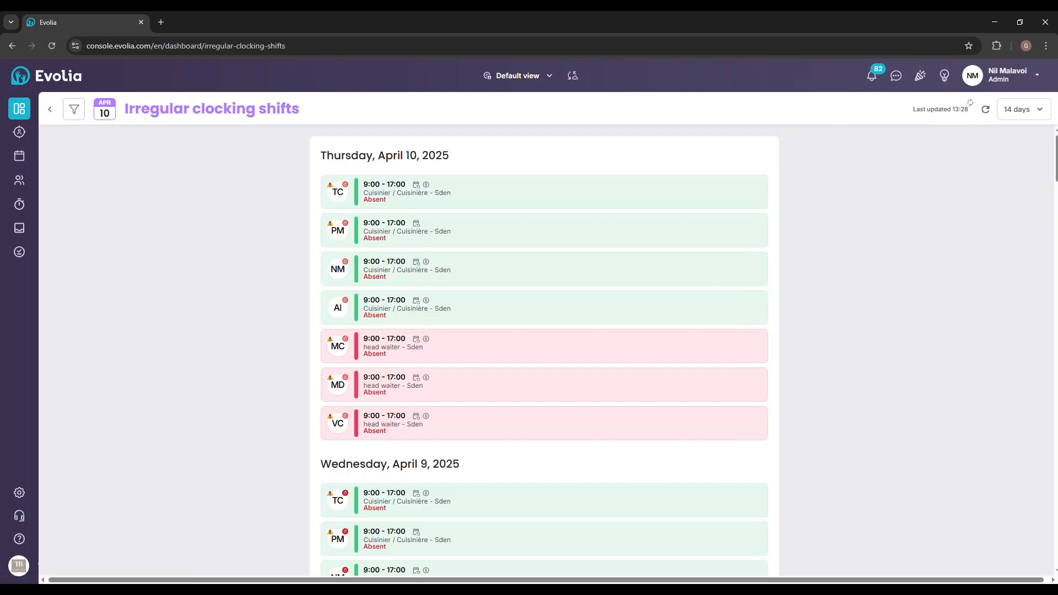
# Step: Open the first absent shift of Thursday, April 10, 2025 and examine its planned, punch and to pay timesheet details
pyautogui.click(440, 197)
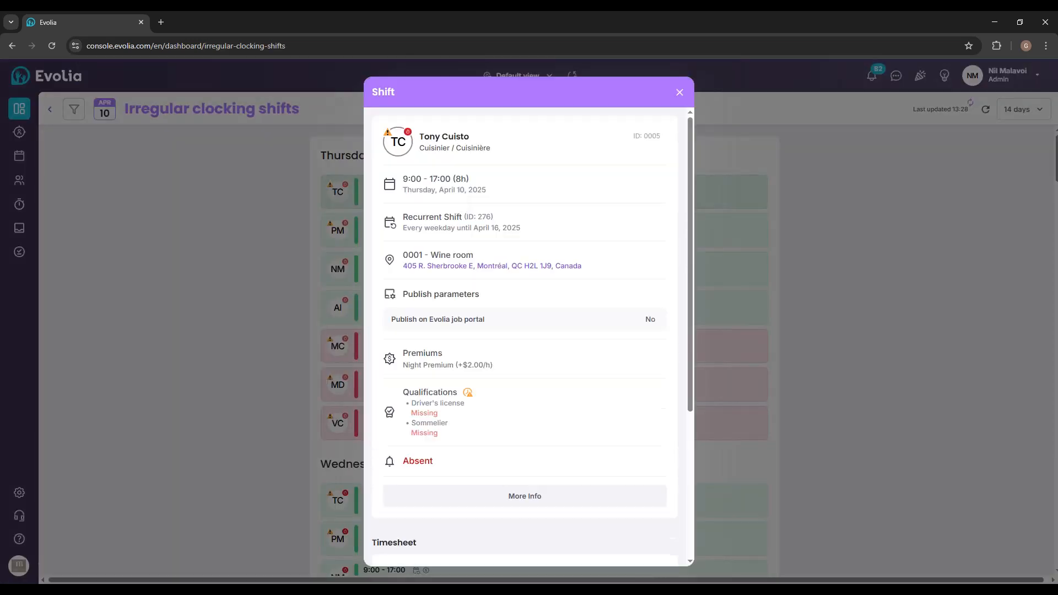
pyautogui.scroll(-2, 541, 359)
pyautogui.scroll(-2, 543, 359)
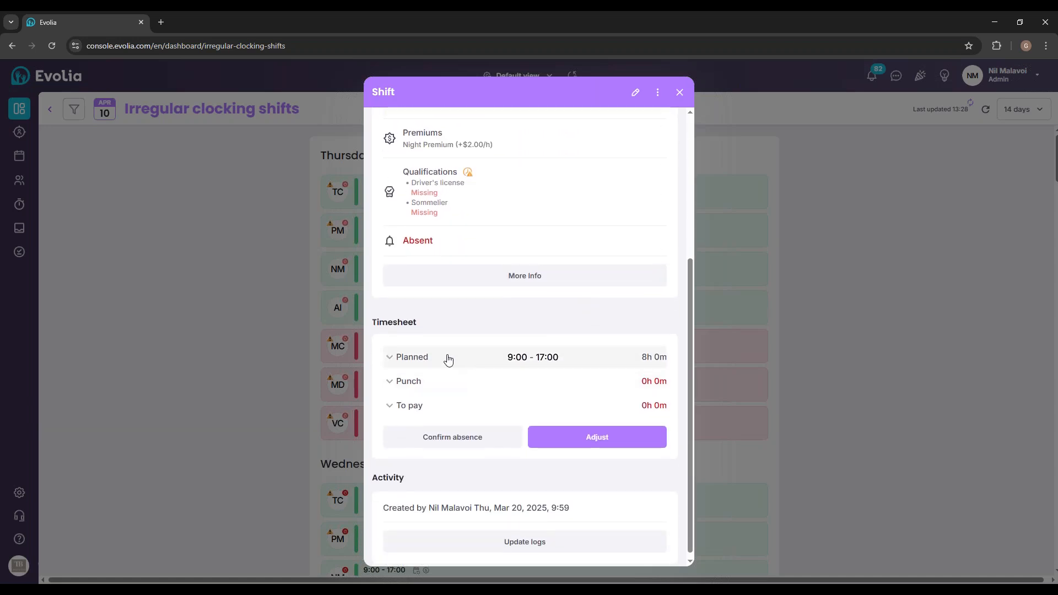
pyautogui.click(448, 359)
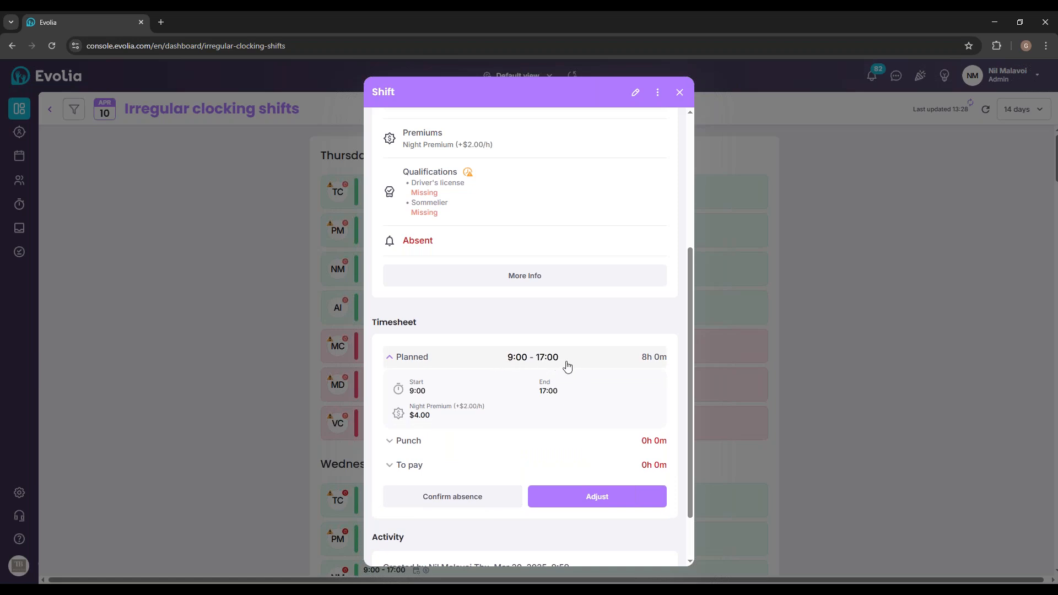
pyautogui.click(442, 444)
pyautogui.scroll(-1, 512, 399)
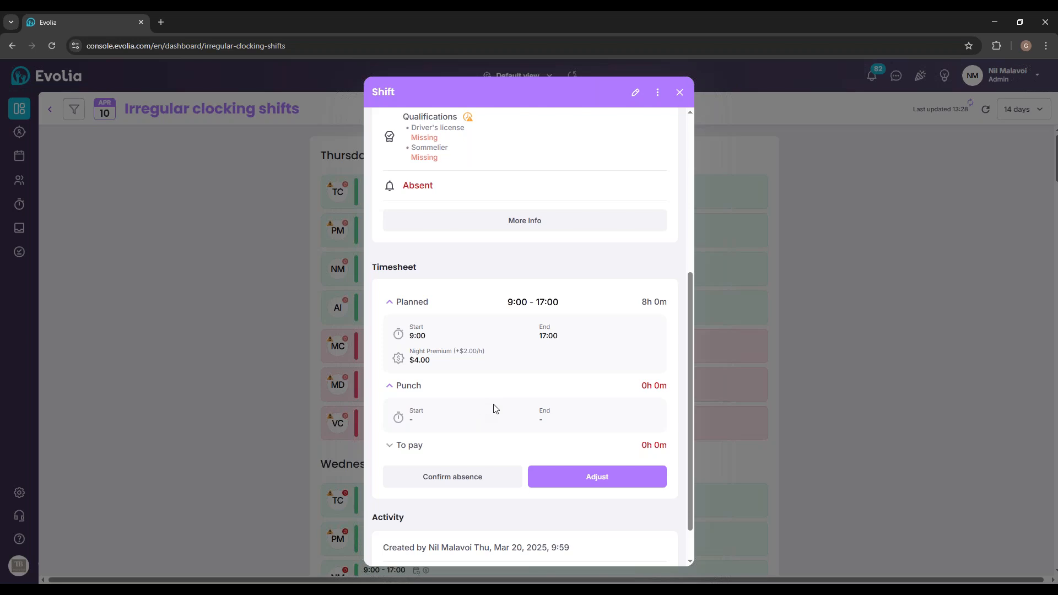
pyautogui.scroll(-1, 489, 411)
pyautogui.click(551, 397)
pyautogui.scroll(-1, 551, 395)
pyautogui.scroll(-1, 532, 404)
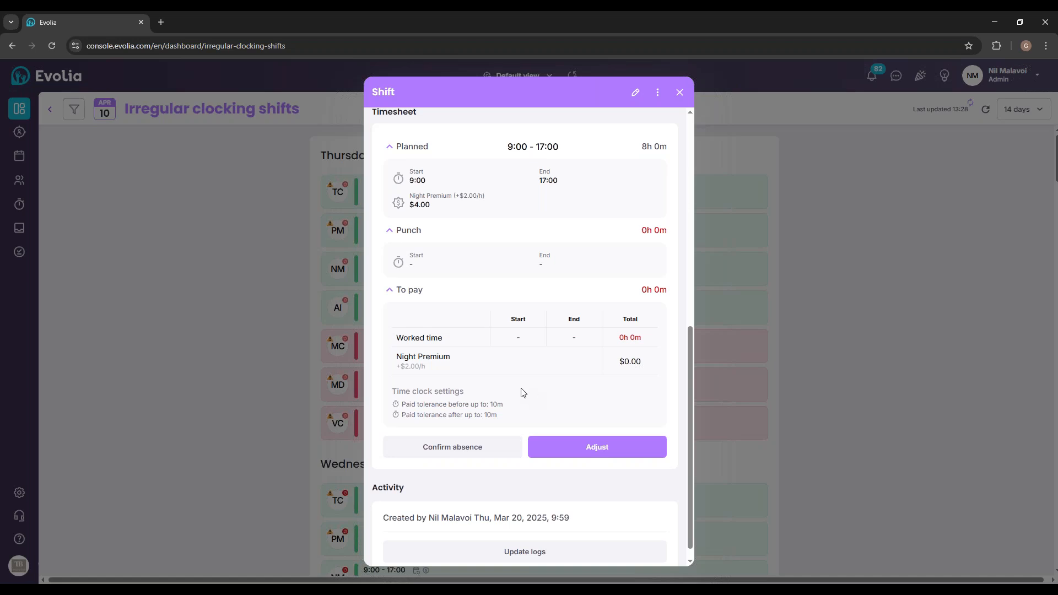
# Step: View the shift's time entry adjustment form, and close it and the shift details without validating
pyautogui.click(571, 442)
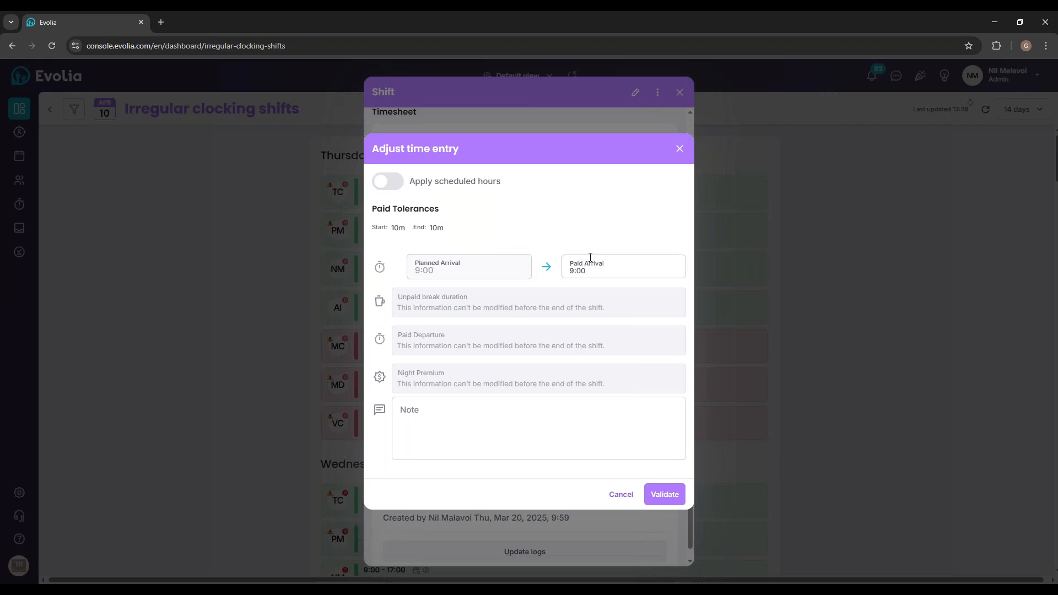
pyautogui.click(679, 148)
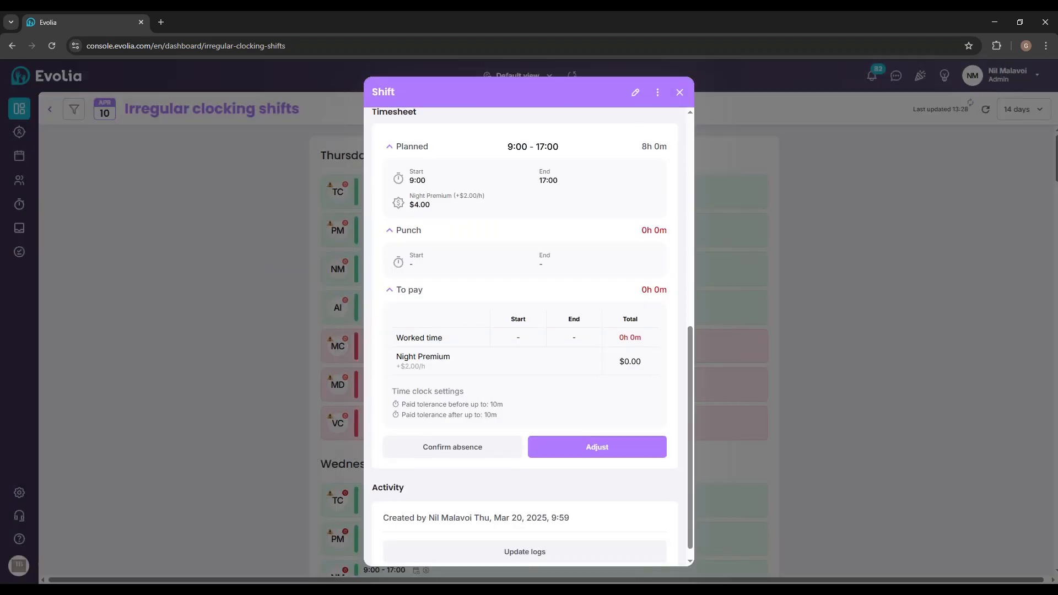
pyautogui.click(679, 93)
# Step: Adjust the first absent Cuisinier / Cuisinière shift of Wednesday, April 9, 2025 with a paid departure of 18:00 and validate it
pyautogui.scroll(-3, 473, 179)
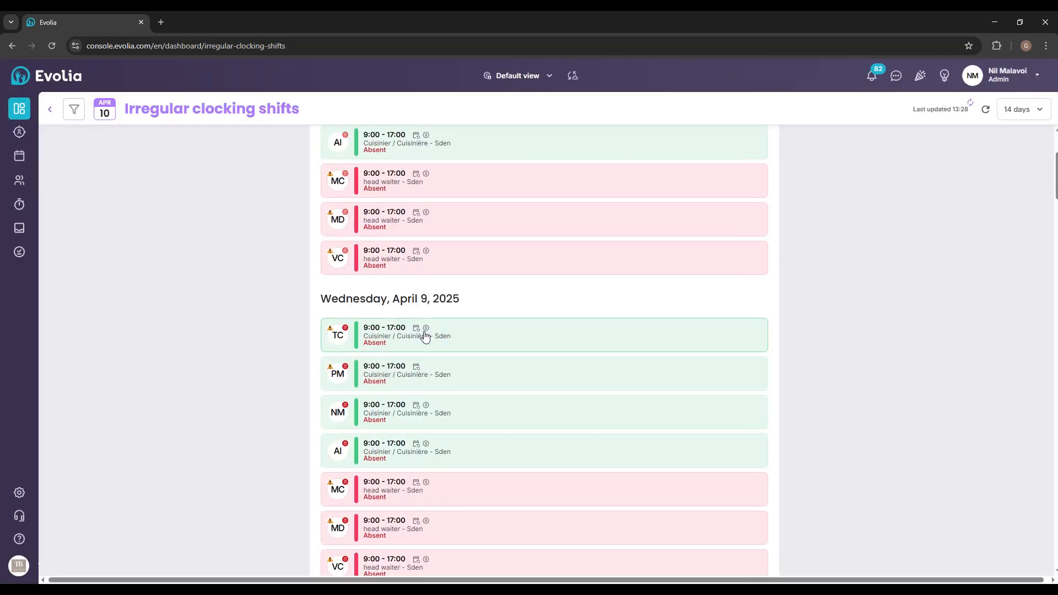
pyautogui.click(425, 331)
pyautogui.scroll(-4, 512, 330)
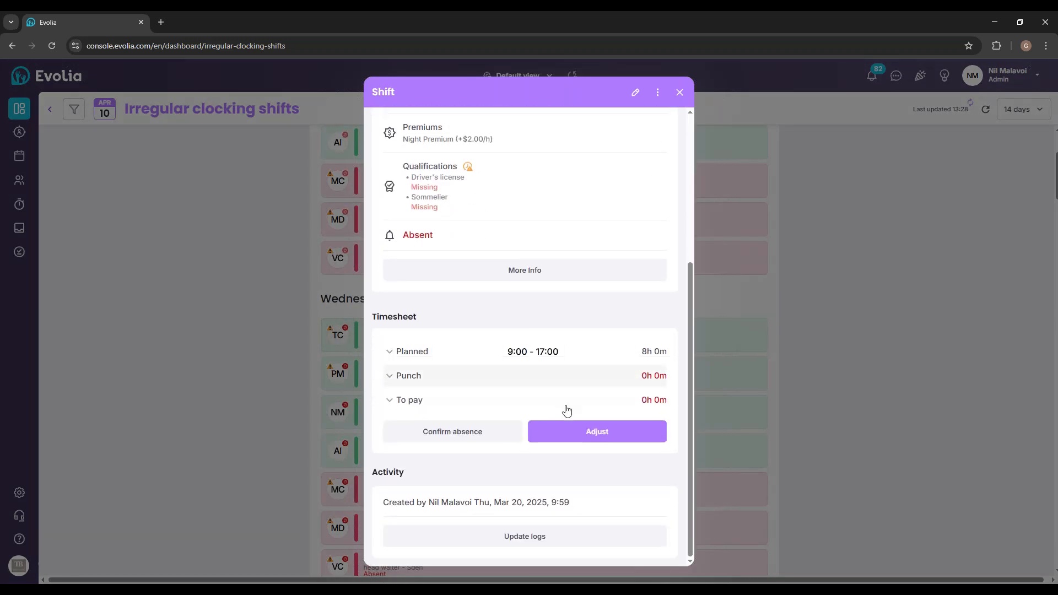
pyautogui.click(576, 433)
pyautogui.click(602, 314)
pyautogui.write('18')
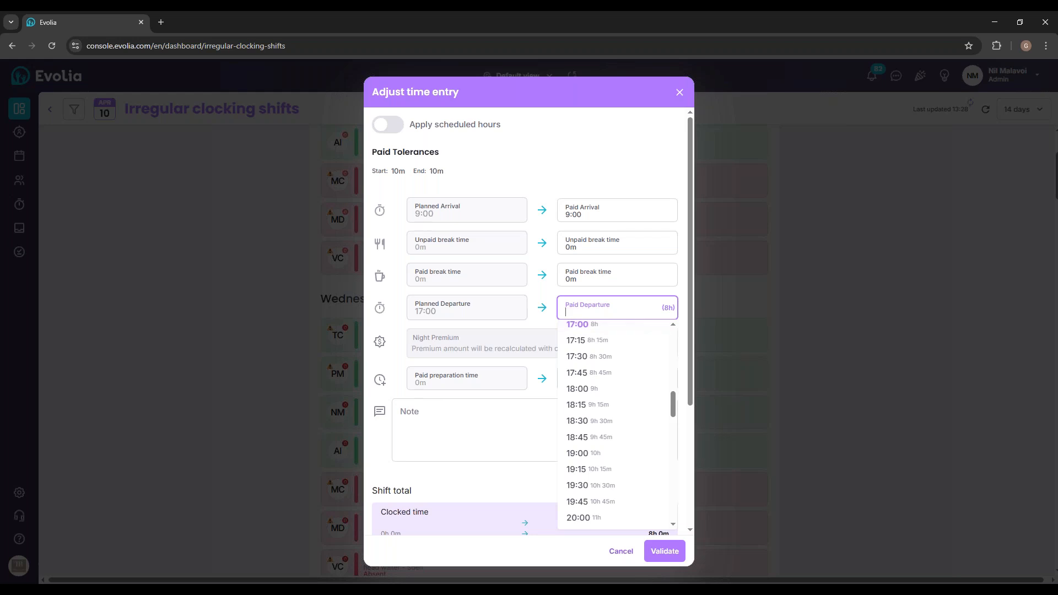
pyautogui.write(':00')
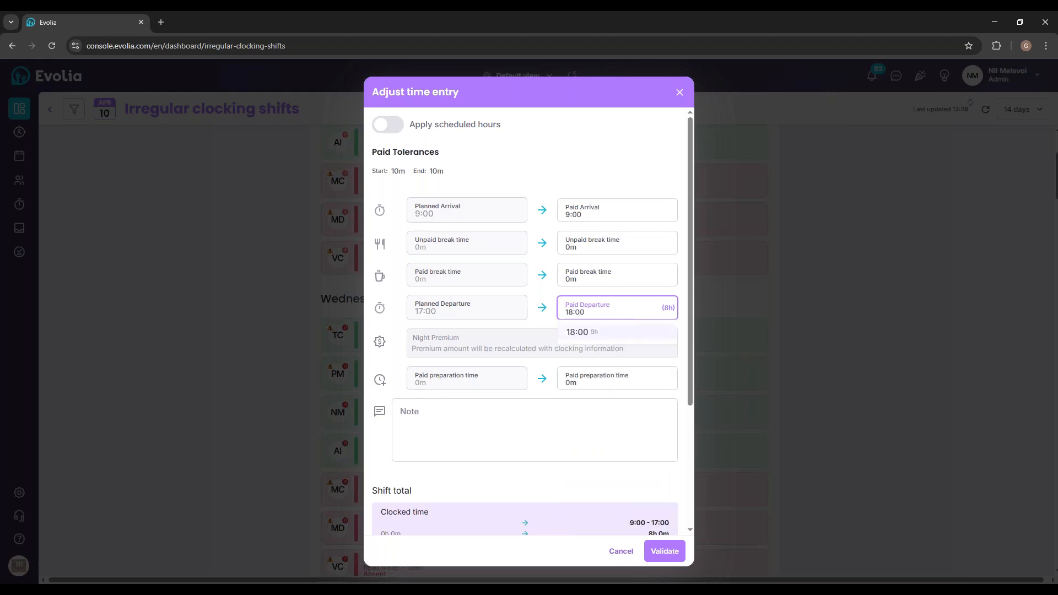
pyautogui.click(582, 333)
pyautogui.click(674, 549)
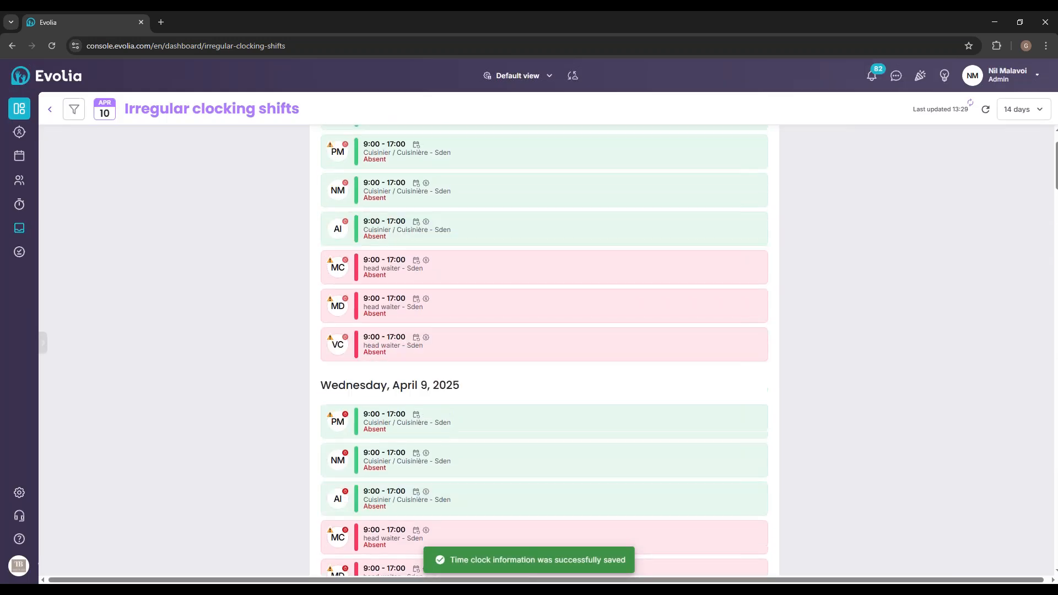
# Step: Check the adjusted Wednesday, April 9 entry in the timesheets for the Mar 31 to Apr 13, 2025 pay period
pyautogui.click(20, 205)
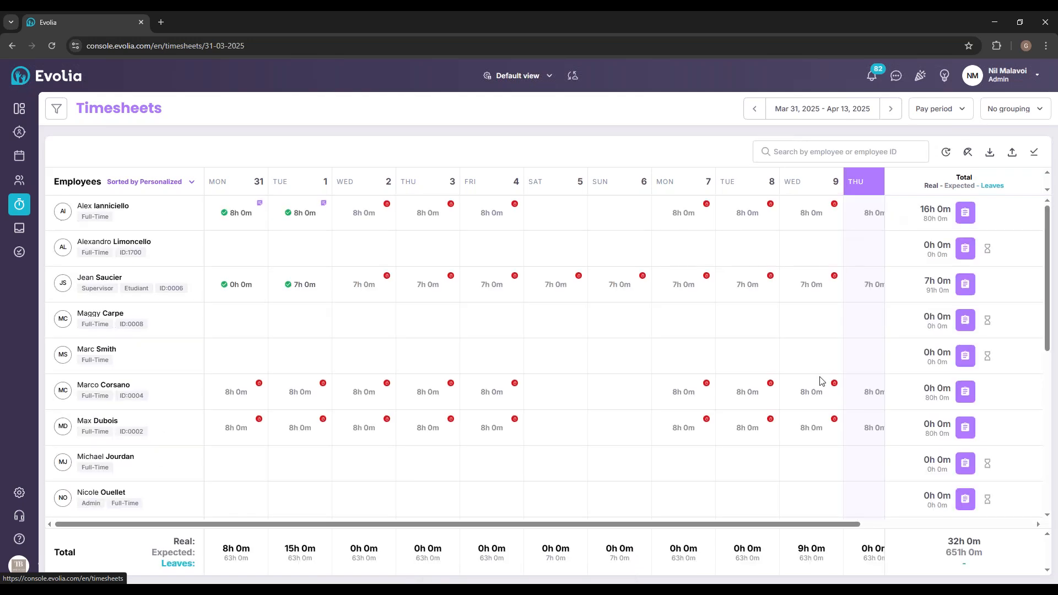
pyautogui.scroll(-6, 821, 381)
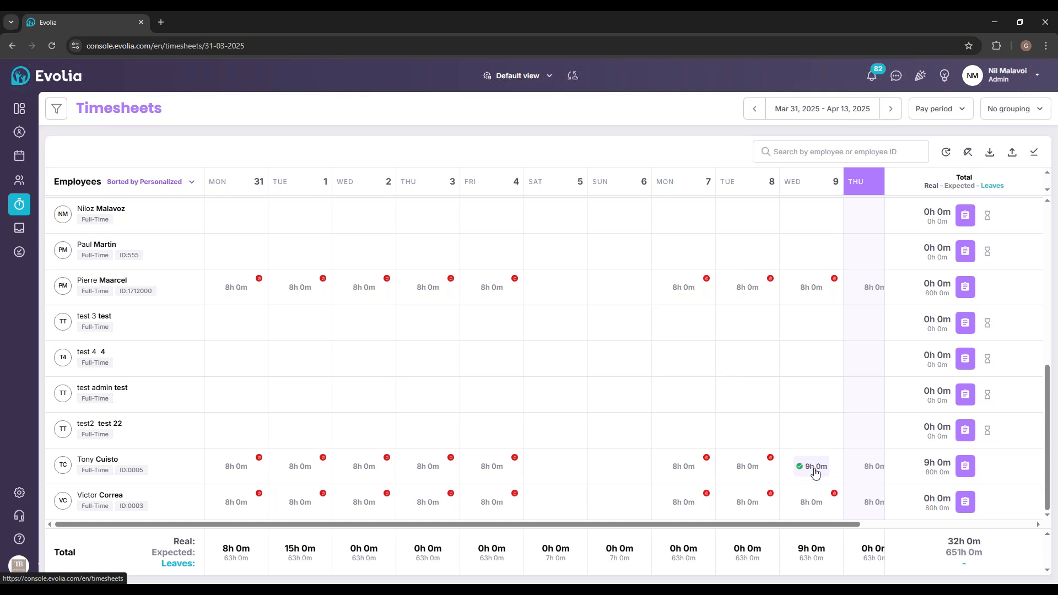
pyautogui.scroll(5, 578, 330)
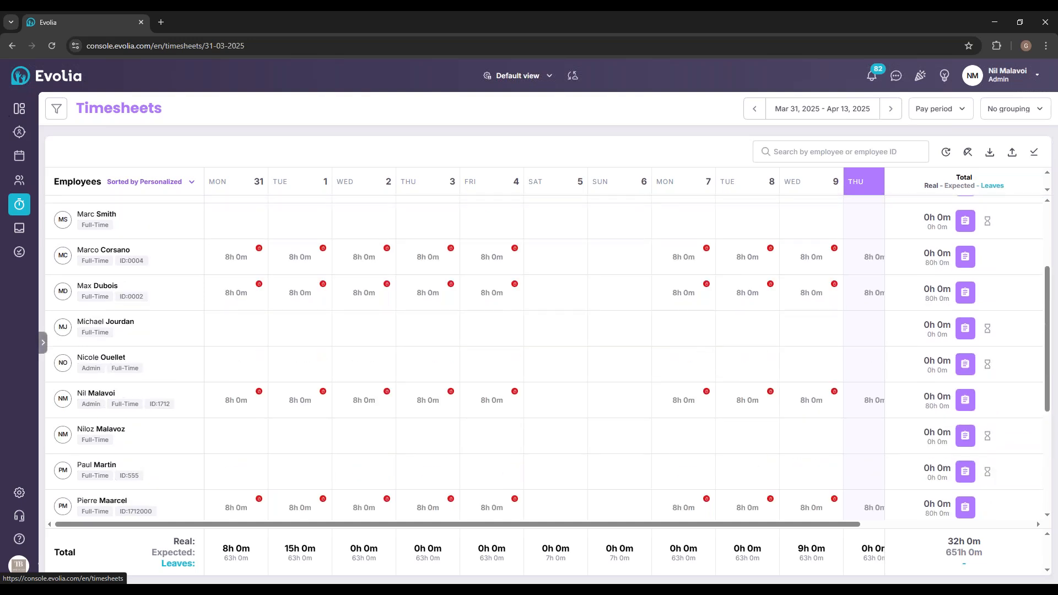
pyautogui.click(19, 109)
pyautogui.click(26, 210)
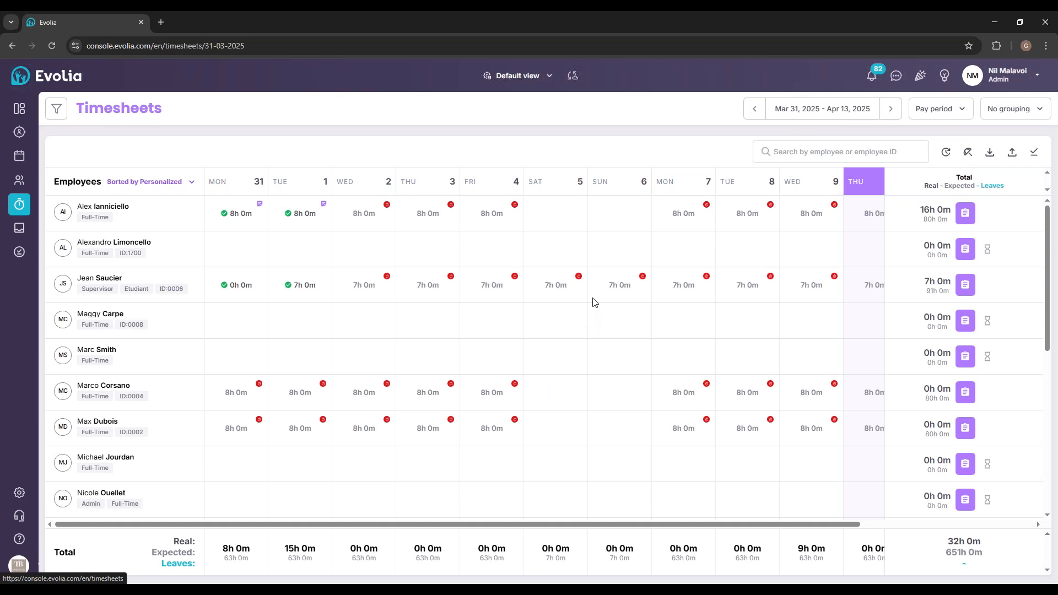
# Step: Open the first listed employee's detailed timesheet and review the scheduled, worked and regular time, overtime and bonuses, premiums, expenses and amount to pay
pyautogui.click(969, 216)
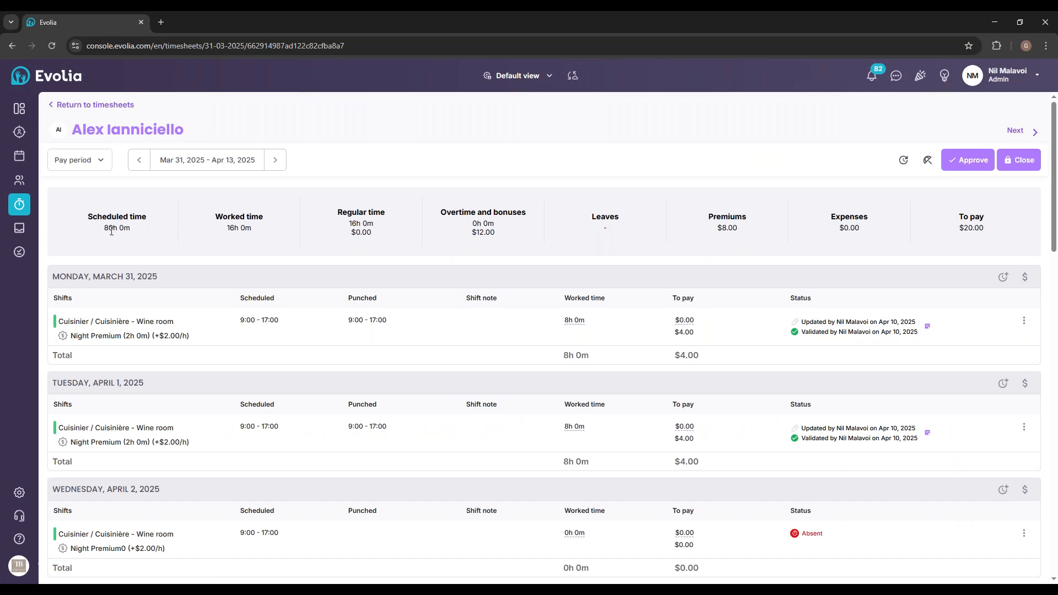
pyautogui.moveTo(101, 235); pyautogui.dragTo(132, 234)
pyautogui.click(270, 239)
pyautogui.scroll(-1, 230, 192)
pyautogui.moveTo(226, 173); pyautogui.dragTo(257, 177)
pyautogui.click(259, 182)
pyautogui.scroll(1, 259, 182)
pyautogui.moveTo(349, 223); pyautogui.dragTo(367, 223)
pyautogui.moveTo(462, 213); pyautogui.dragTo(509, 234)
pyautogui.moveTo(693, 217); pyautogui.dragTo(752, 220)
pyautogui.click(897, 229)
pyautogui.moveTo(956, 216); pyautogui.dragTo(994, 226)
pyautogui.scroll(-1, 987, 479)
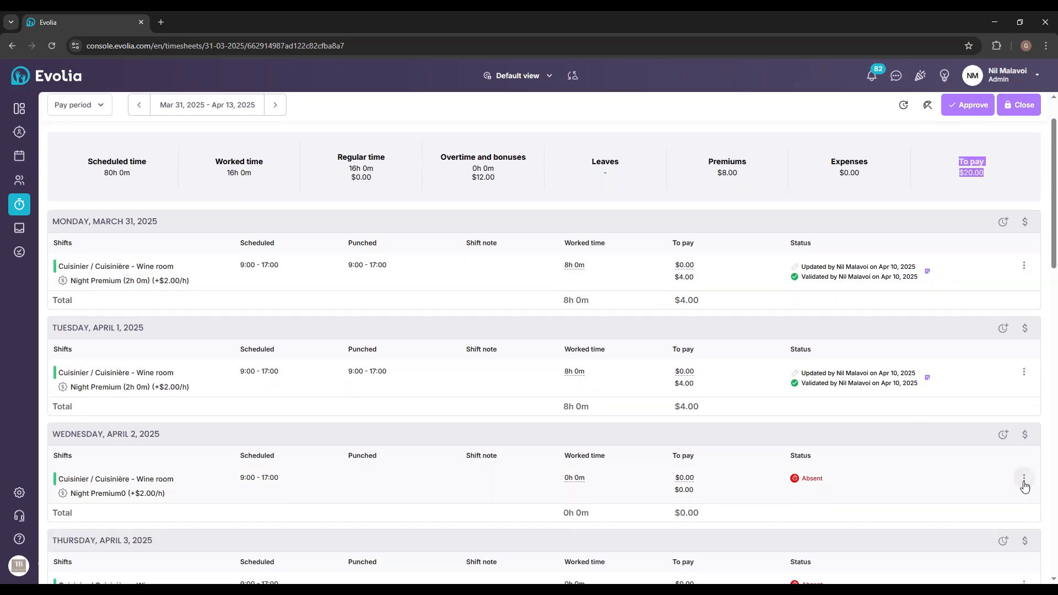
# Step: Modify the clocking entry of the absent Wednesday, April 2, 2025 shift with an end time of 17:00 and save it
pyautogui.scroll(-1, 171, 406)
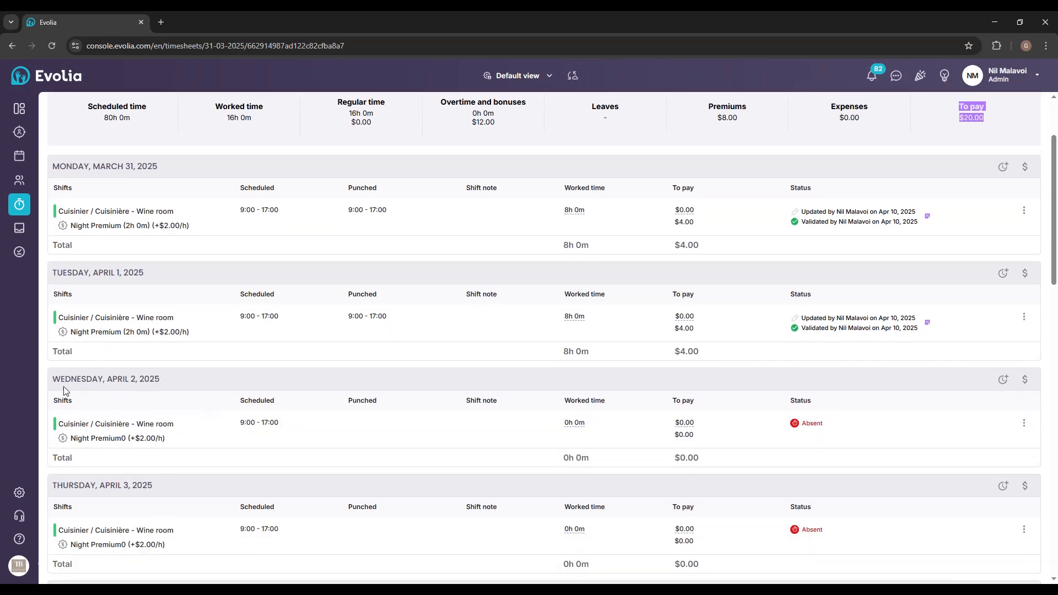
pyautogui.moveTo(53, 379); pyautogui.dragTo(170, 378)
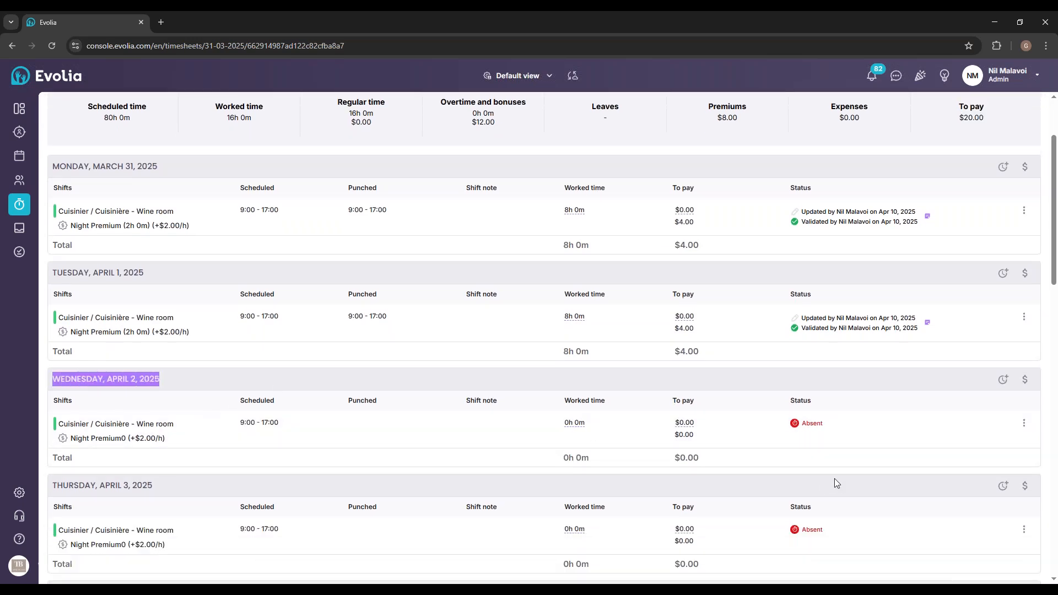
pyautogui.click(823, 434)
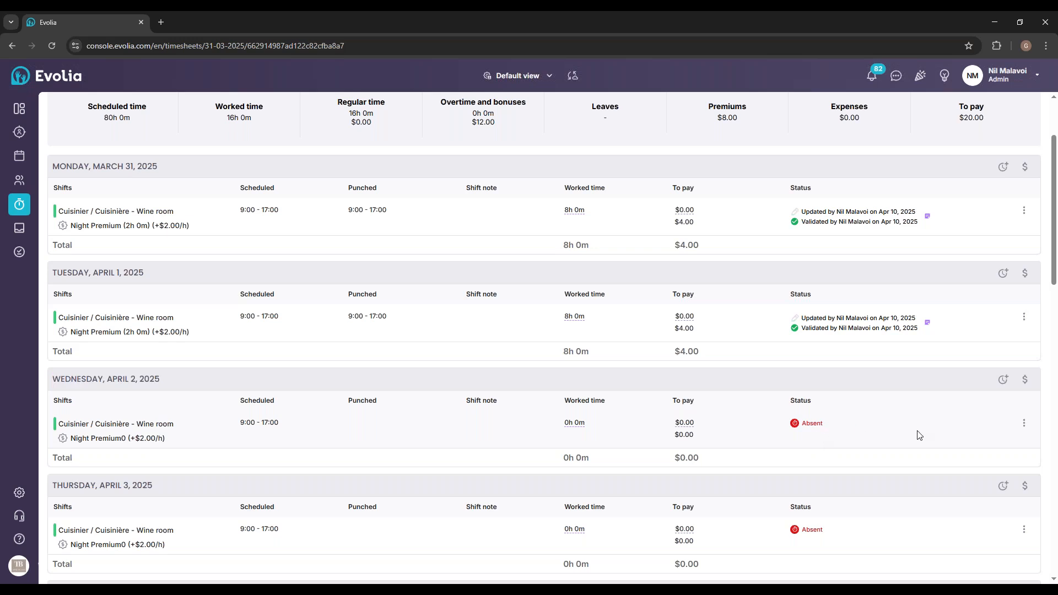
pyautogui.click(1023, 423)
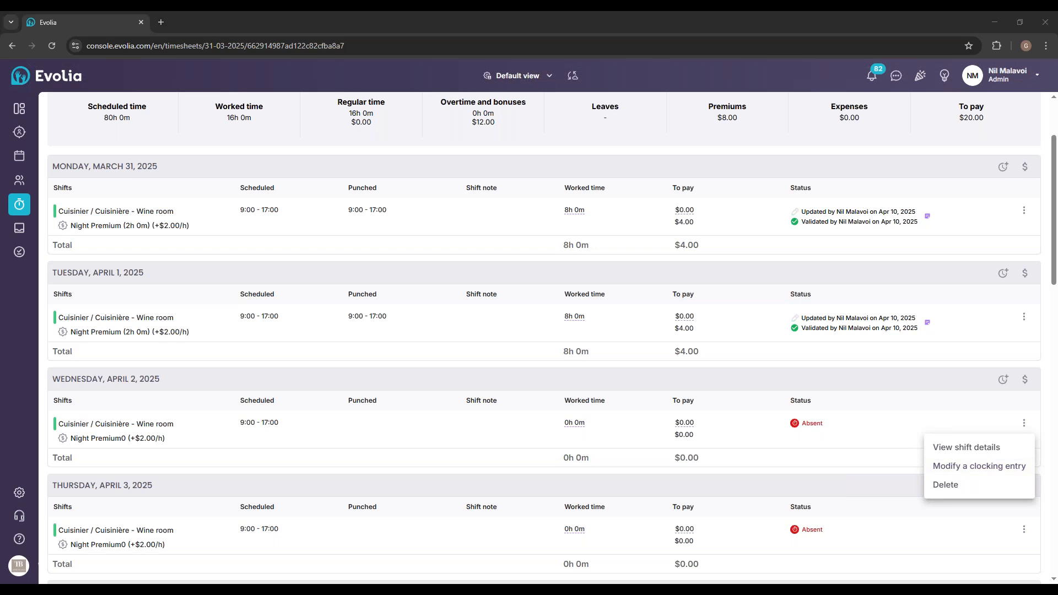
pyautogui.click(988, 467)
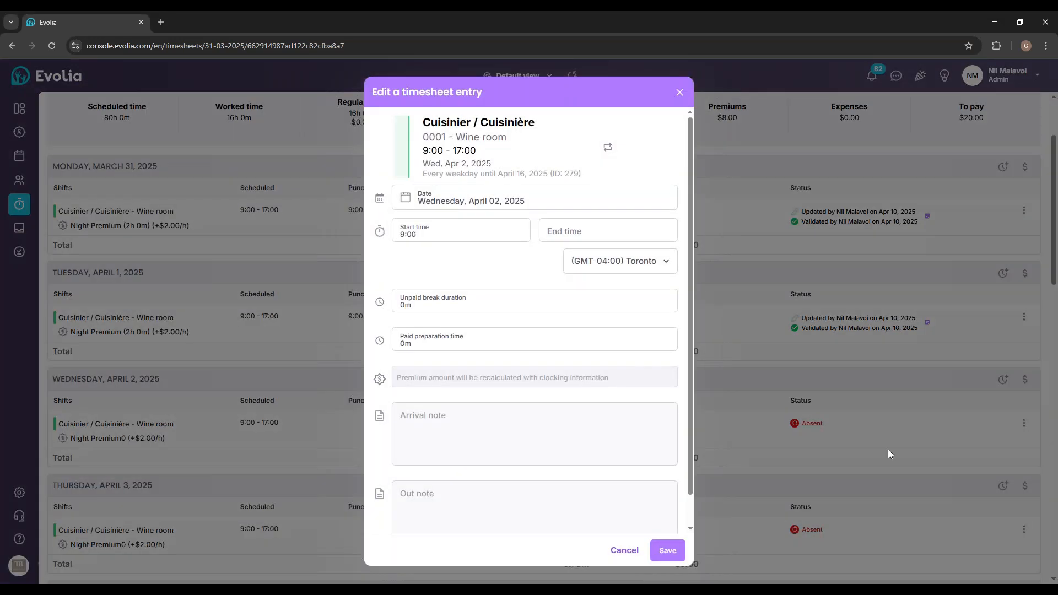
pyautogui.click(581, 233)
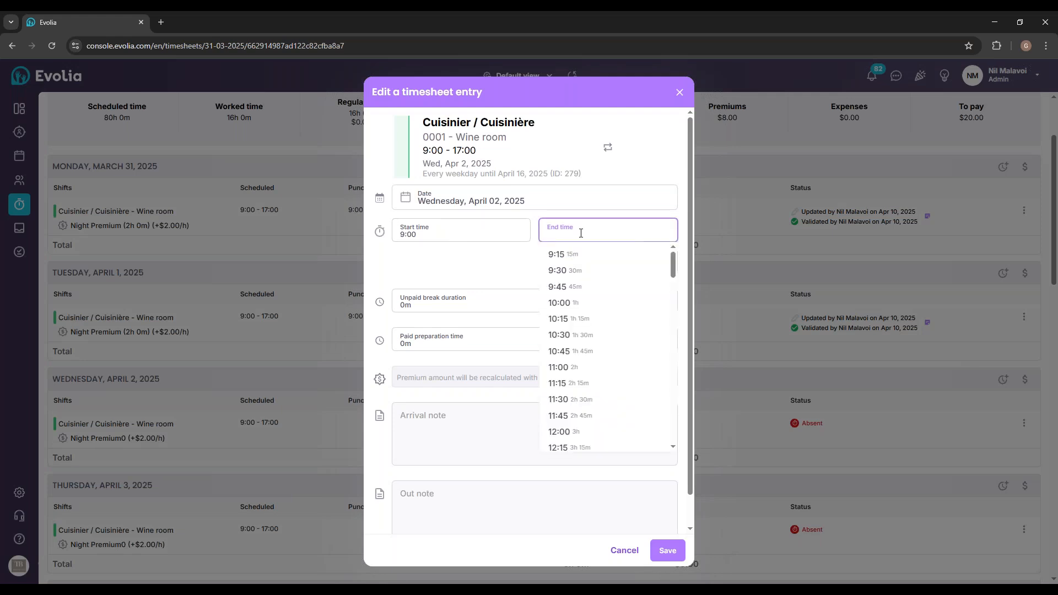
pyautogui.write('17:00')
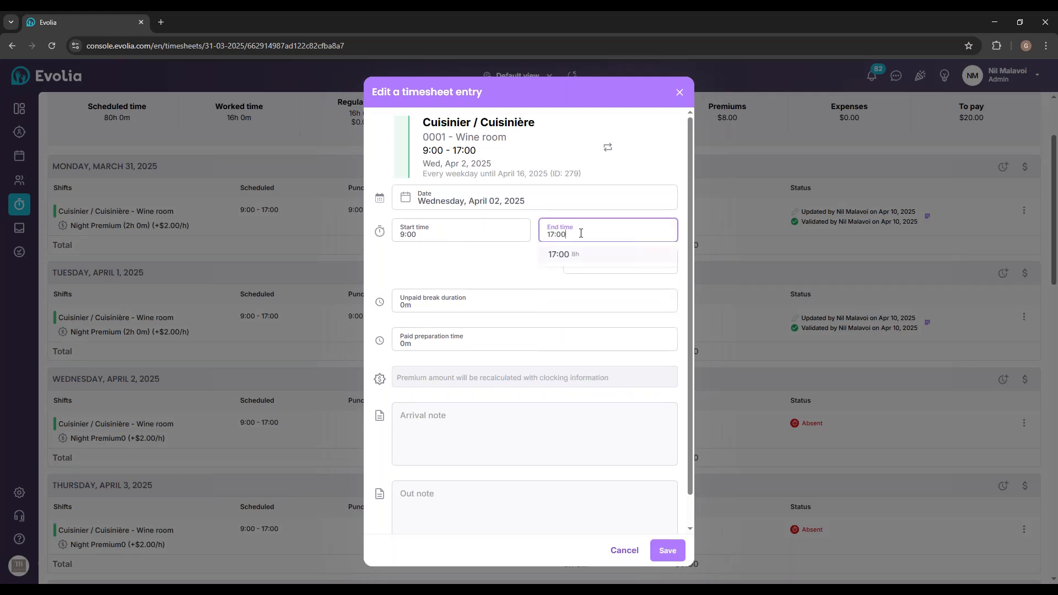
pyautogui.click(585, 254)
pyautogui.click(667, 550)
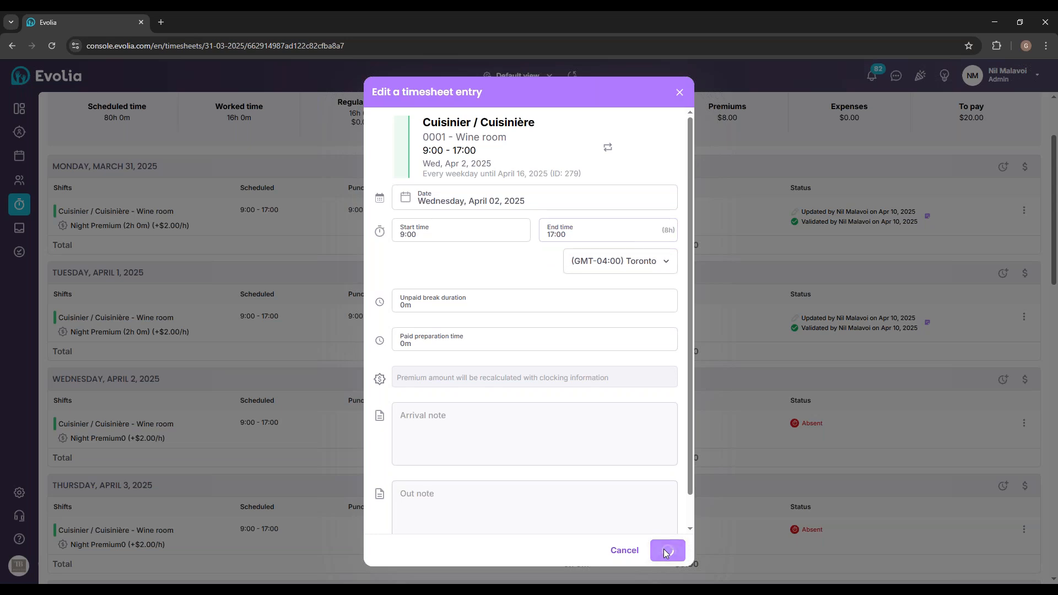
# Step: View the Thursday, April 3, 2025 shift details and expand its planned, punch and to-pay timesheet information
pyautogui.scroll(-1, 1001, 484)
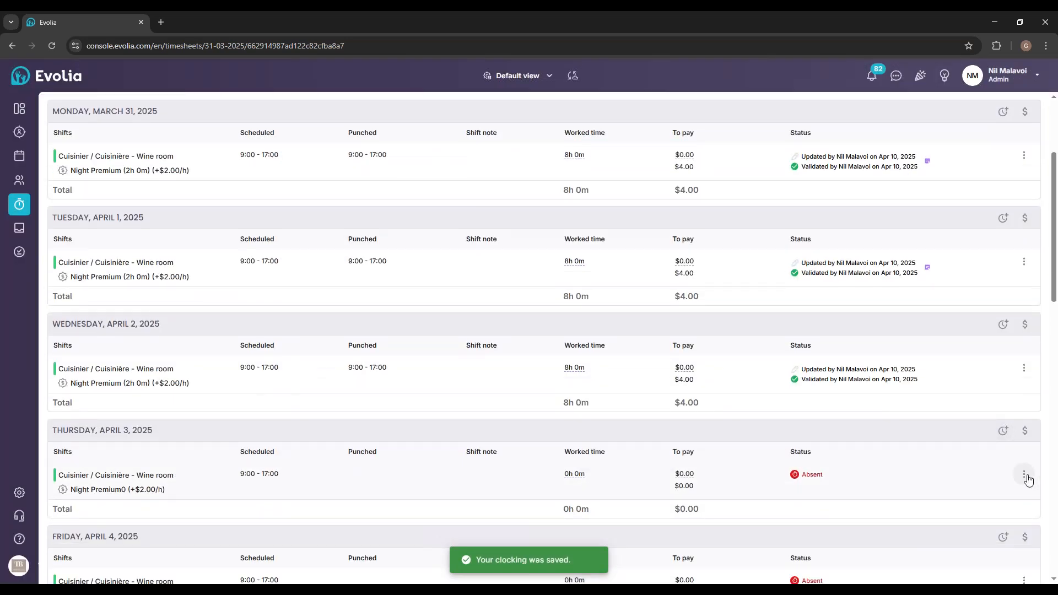
pyautogui.click(1024, 475)
pyautogui.click(976, 504)
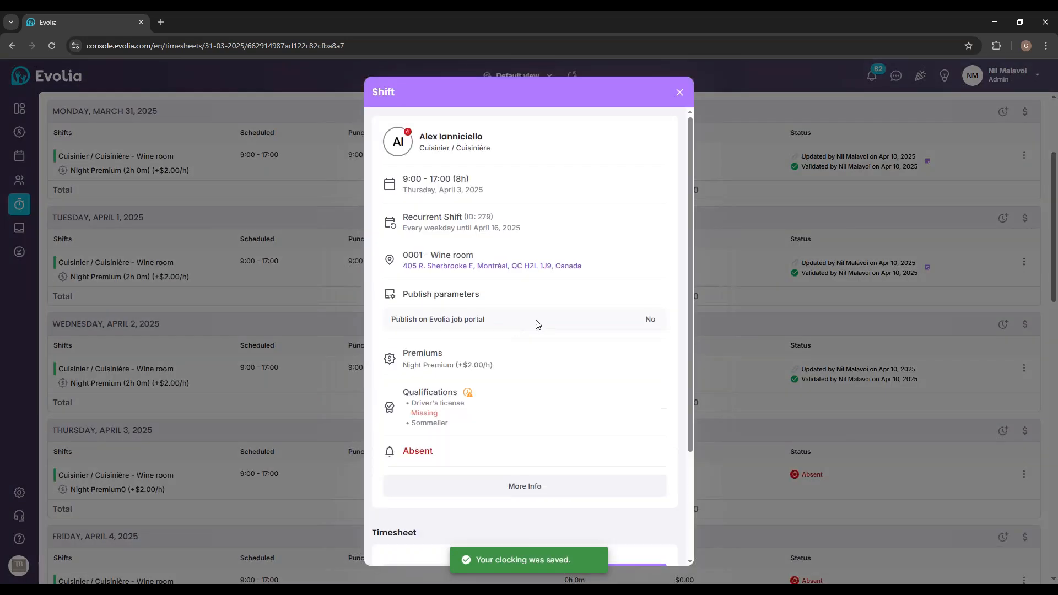
pyautogui.scroll(-3, 539, 325)
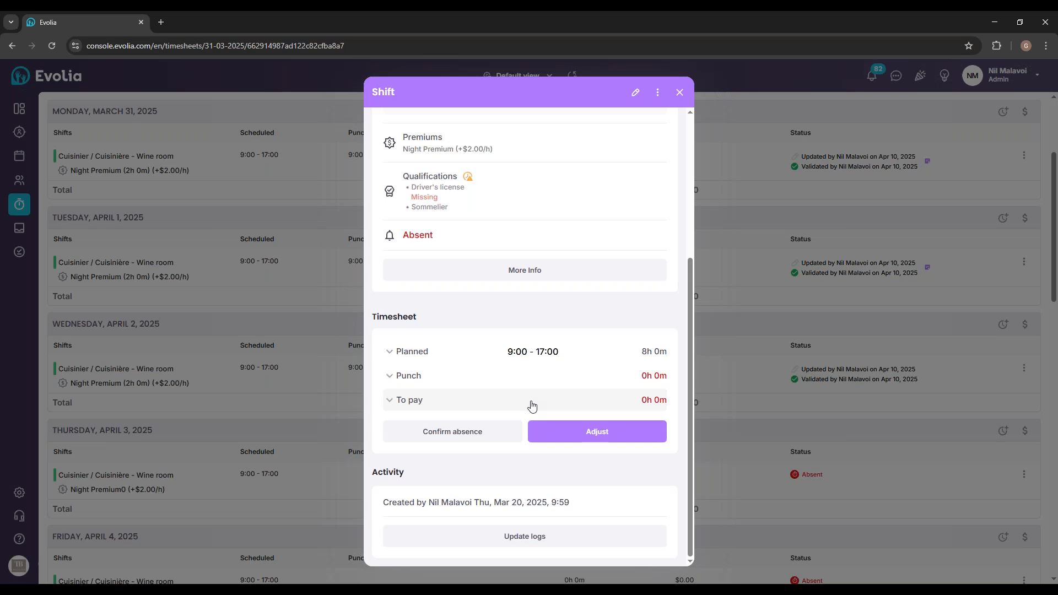
pyautogui.click(393, 351)
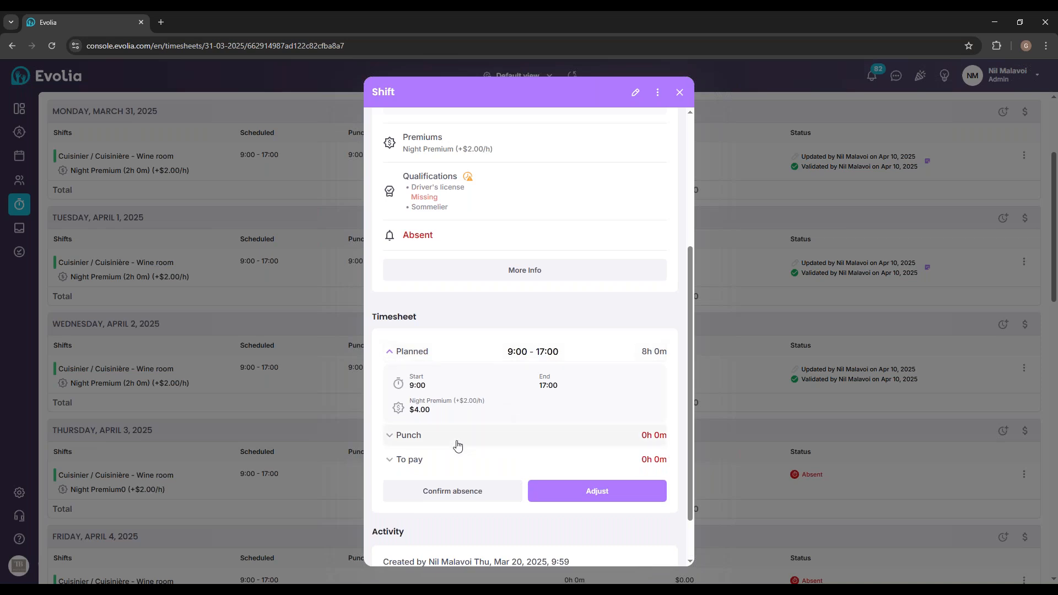
pyautogui.click(457, 441)
pyautogui.scroll(-1, 435, 442)
pyautogui.click(435, 441)
pyautogui.scroll(-2, 434, 441)
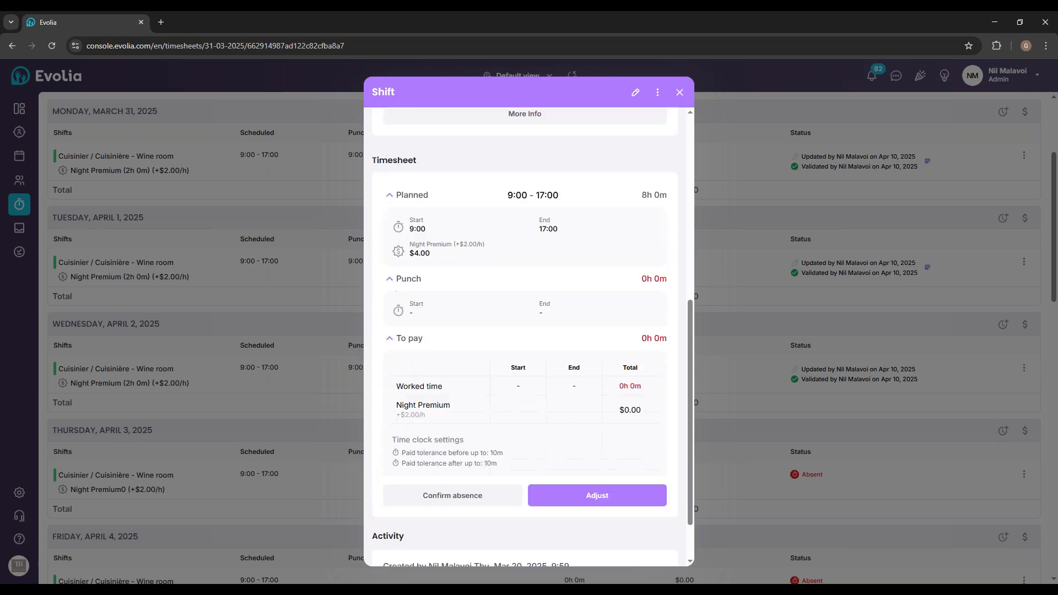
# Step: Start adjusting the April 3 time entry with the note "Test" and a paid arrival of 10:00
pyautogui.click(600, 492)
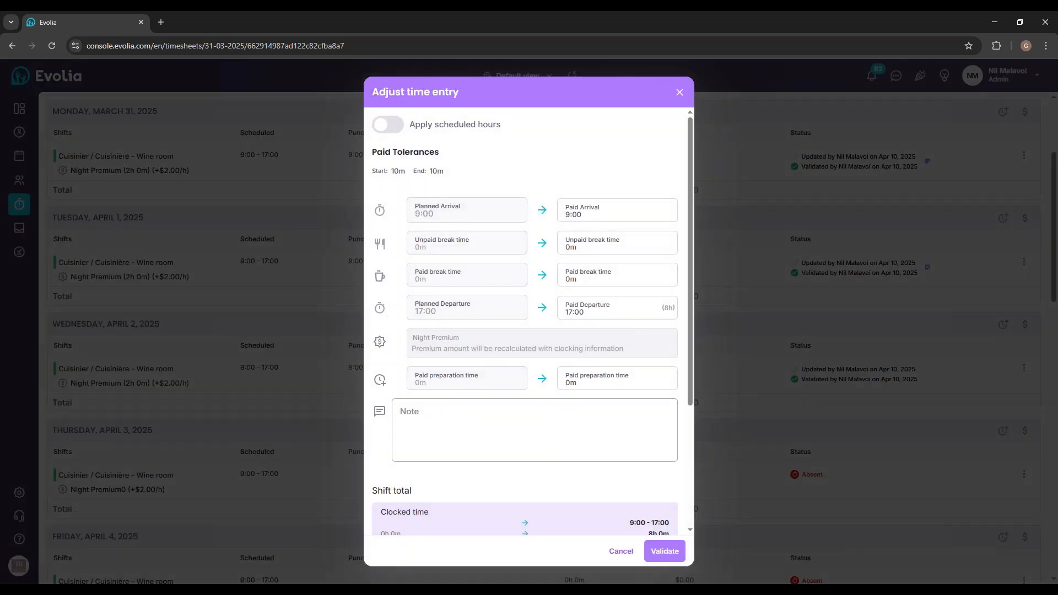
pyautogui.click(448, 422)
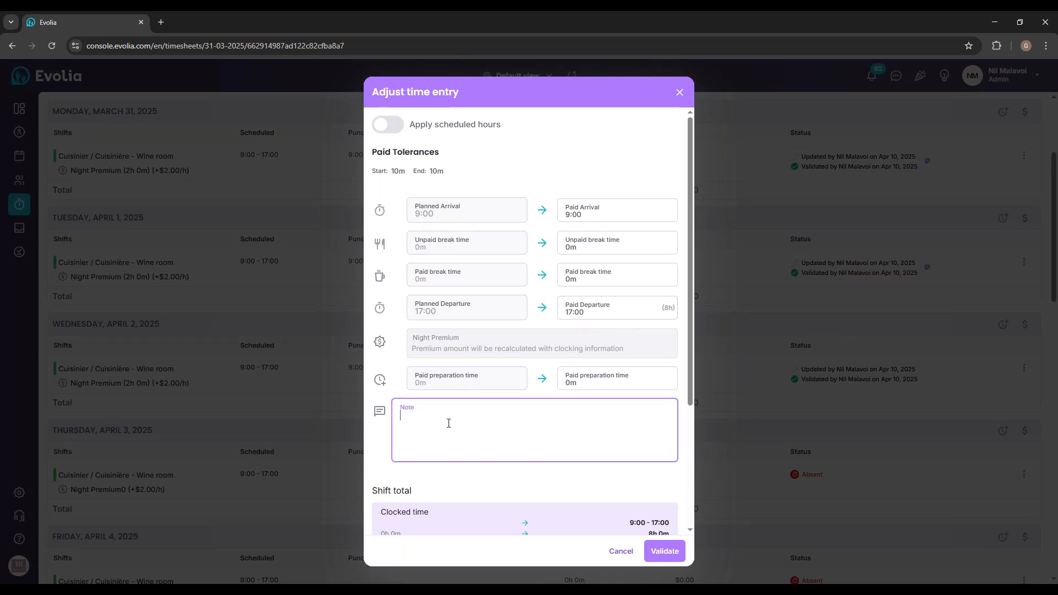
pyautogui.write('Test')
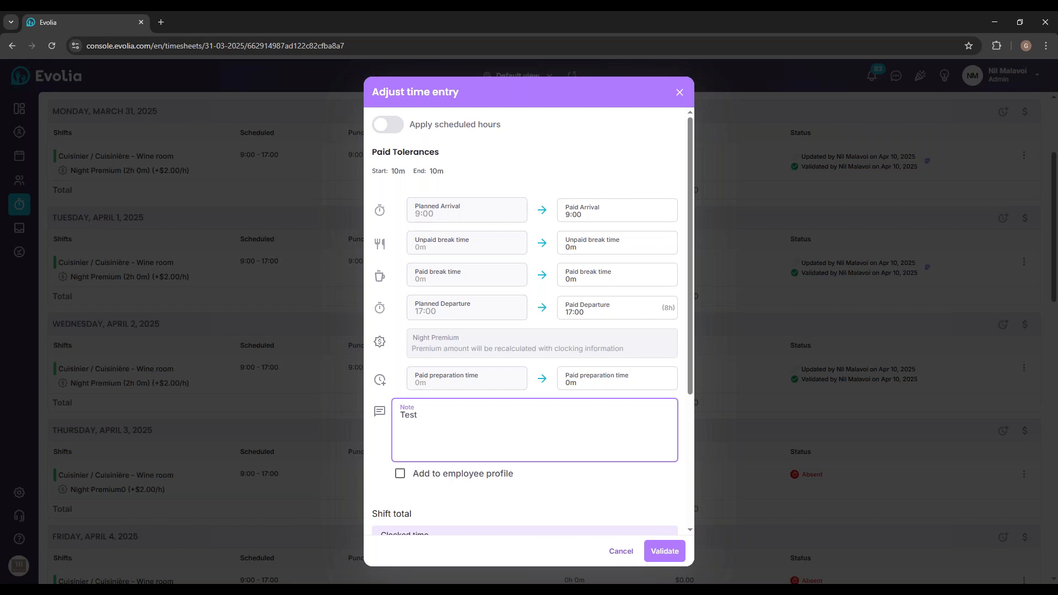
pyautogui.click(593, 215)
pyautogui.write('10:00')
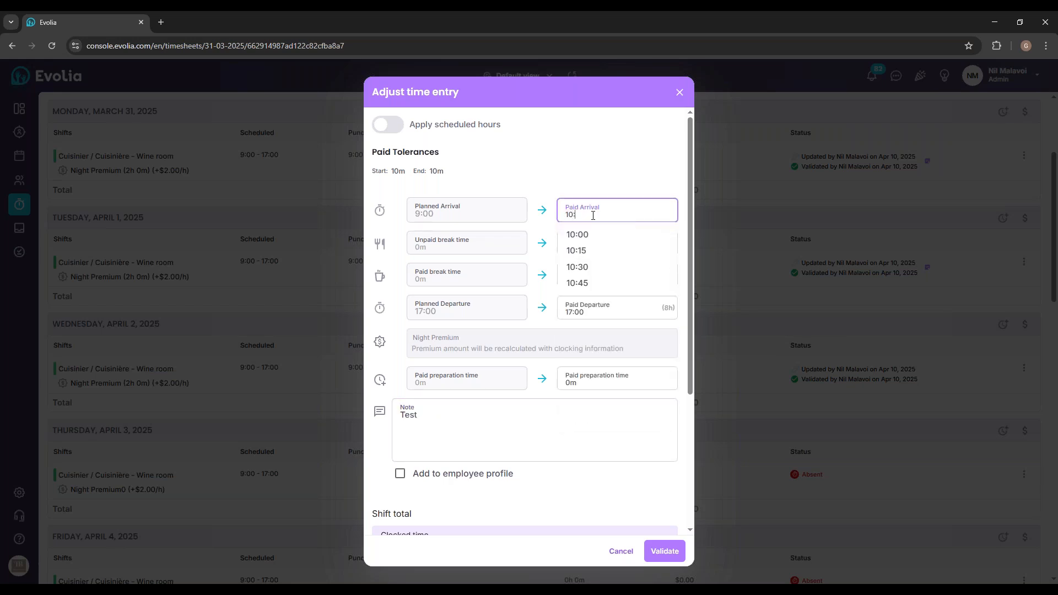
pyautogui.click(612, 236)
# Step: Replace the note with "1 hour late", add it to the employee profile and validate the adjustment
pyautogui.doubleClick(408, 415)
pyautogui.write('T')
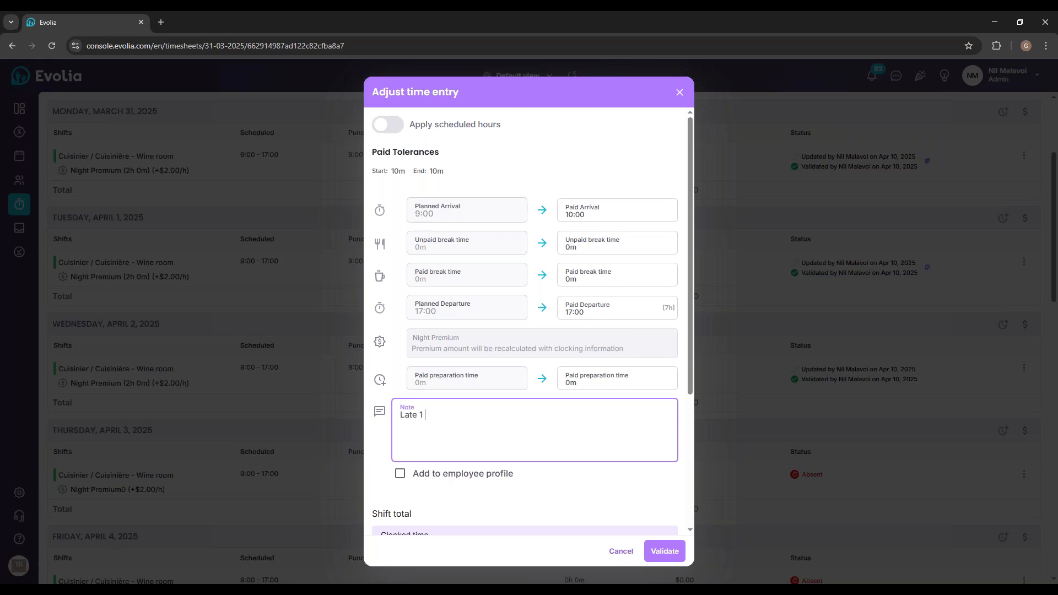
pyautogui.moveTo(447, 404); pyautogui.dragTo(372, 416)
pyautogui.write('1 hou')
pyautogui.click(400, 474)
pyautogui.click(676, 558)
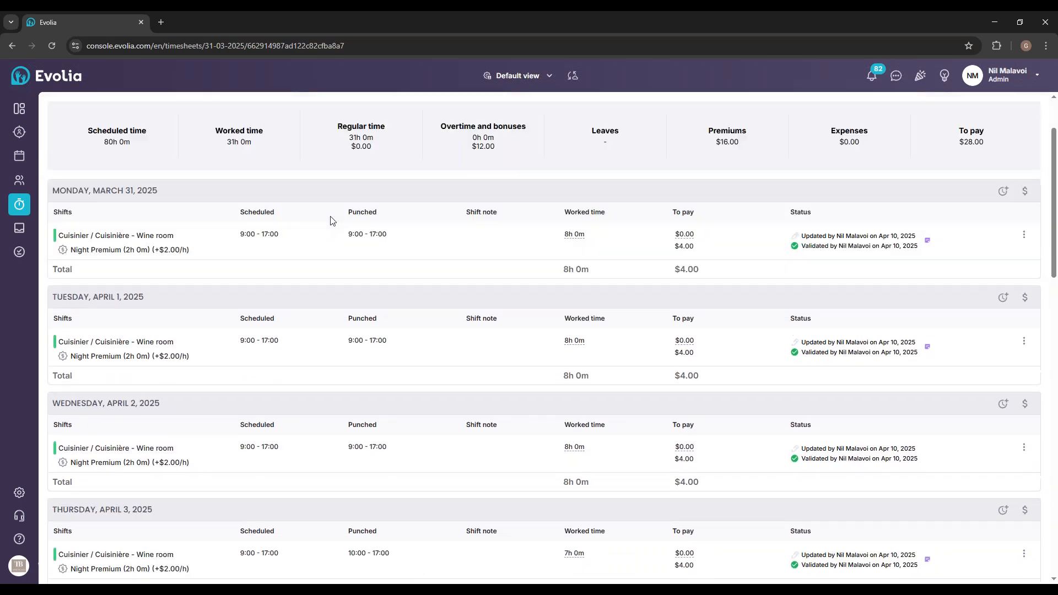
# Step: Check the note on the adjusted April 3 entry in the detailed timesheet and in the timesheets overview
pyautogui.scroll(-5, 537, 325)
pyautogui.moveTo(928, 322)
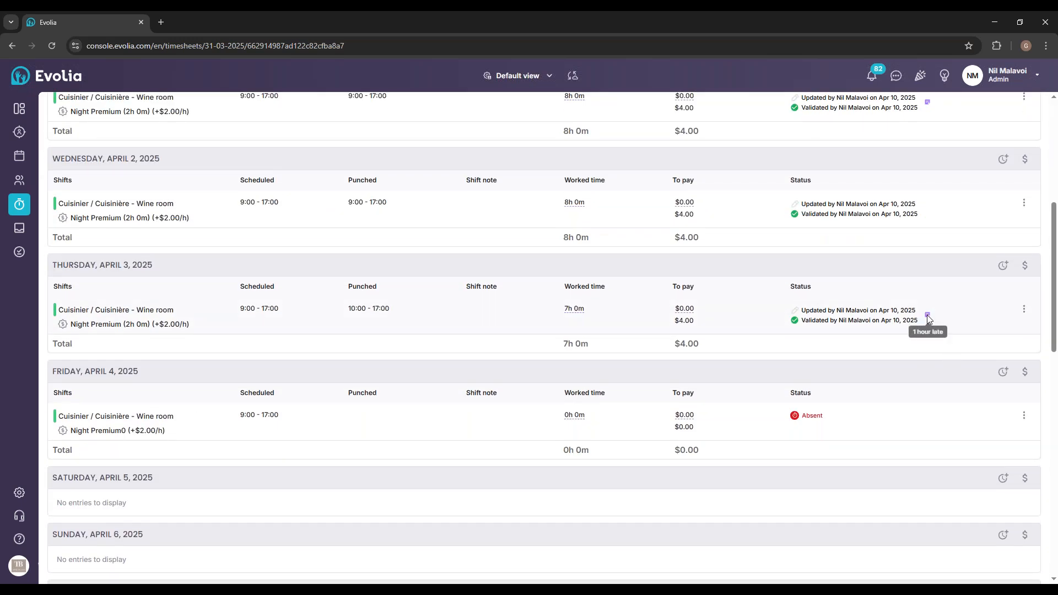
pyautogui.scroll(5, 928, 318)
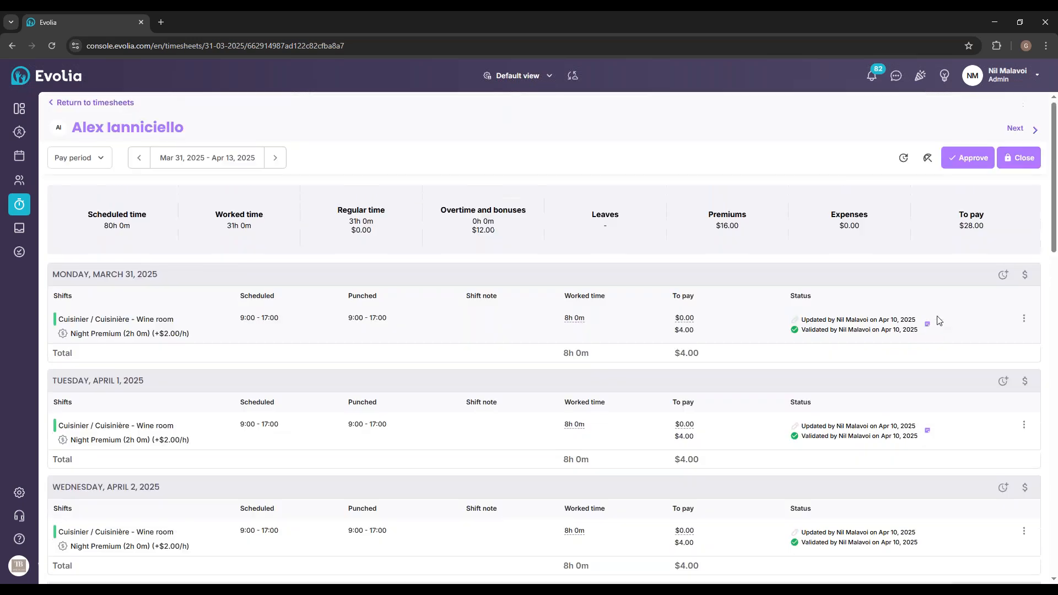
pyautogui.moveTo(929, 431)
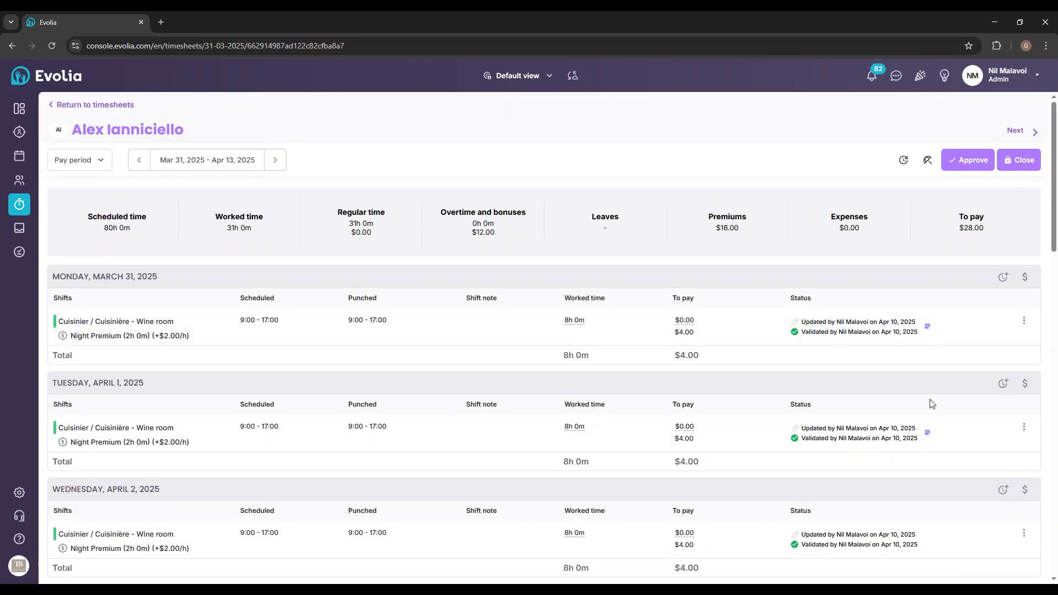
pyautogui.click(50, 108)
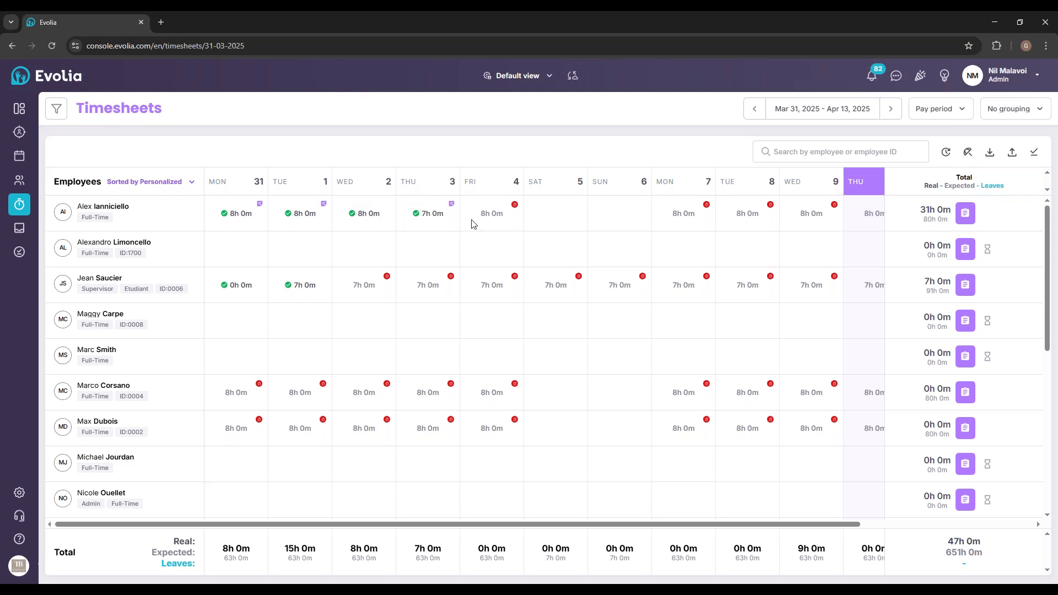
pyautogui.moveTo(451, 205)
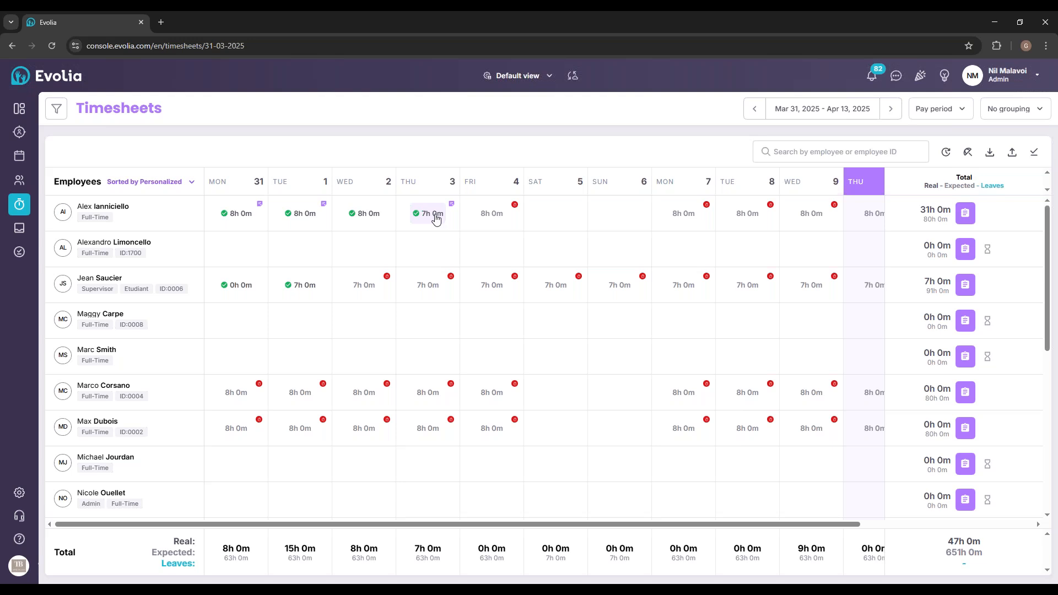
# Step: Open the first listed employee's file and check the April 3 shift punch note under notes and attachments
pyautogui.click(122, 207)
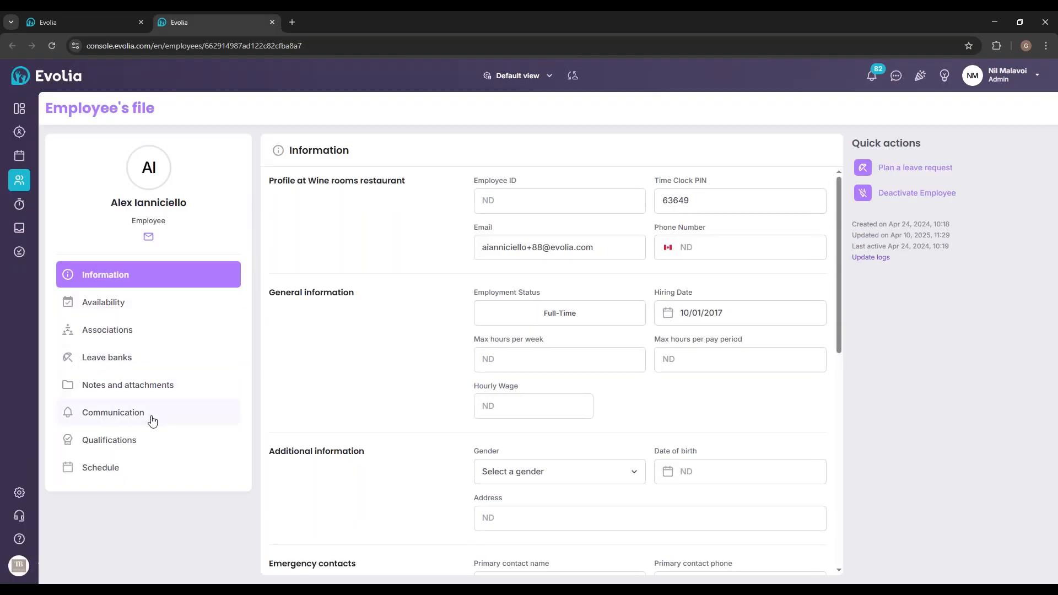
pyautogui.click(153, 422)
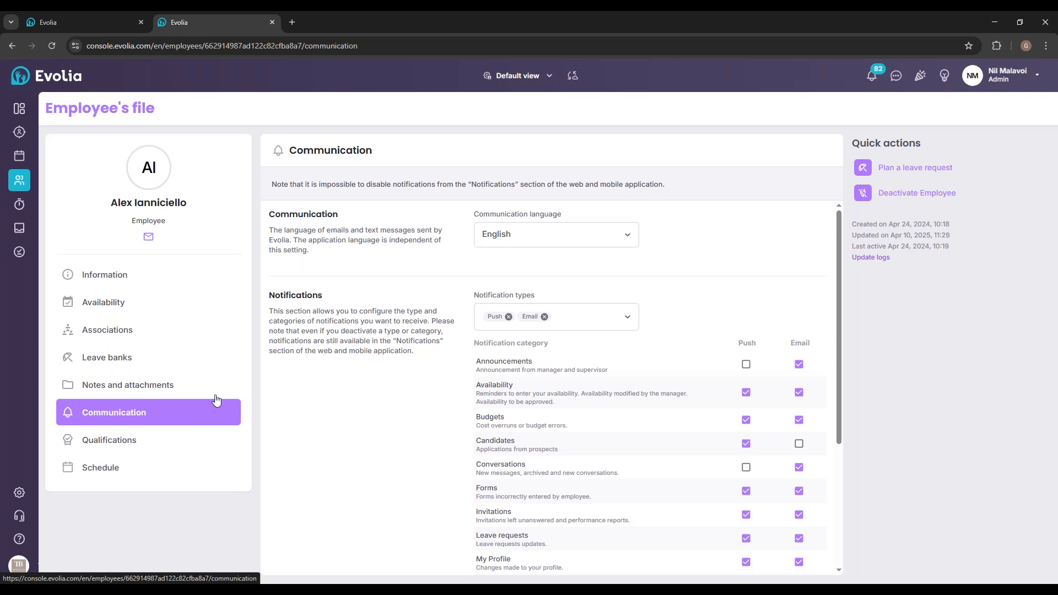
pyautogui.click(140, 386)
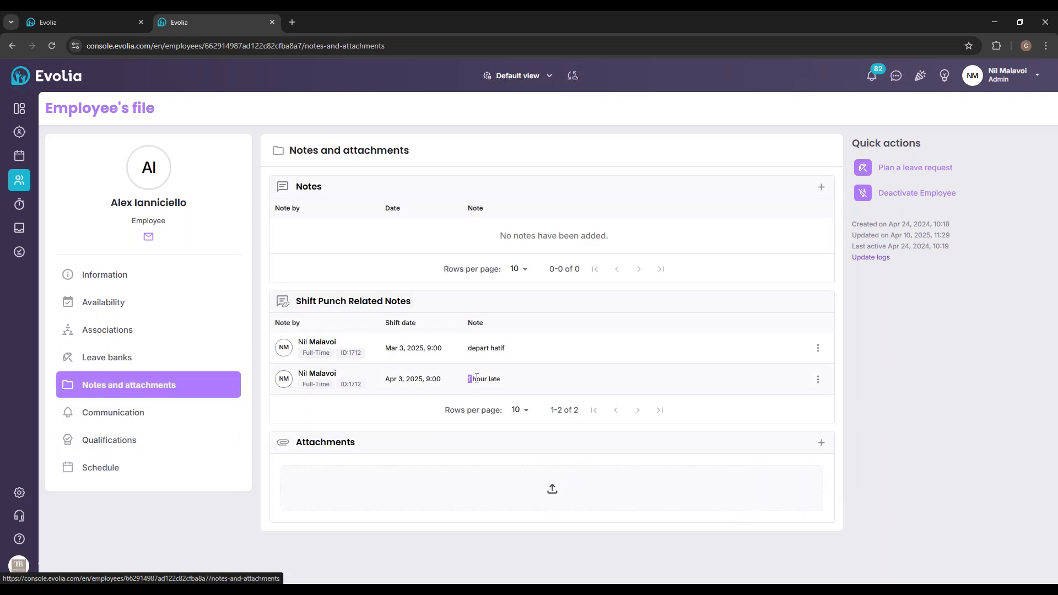
pyautogui.moveTo(468, 378); pyautogui.dragTo(501, 378)
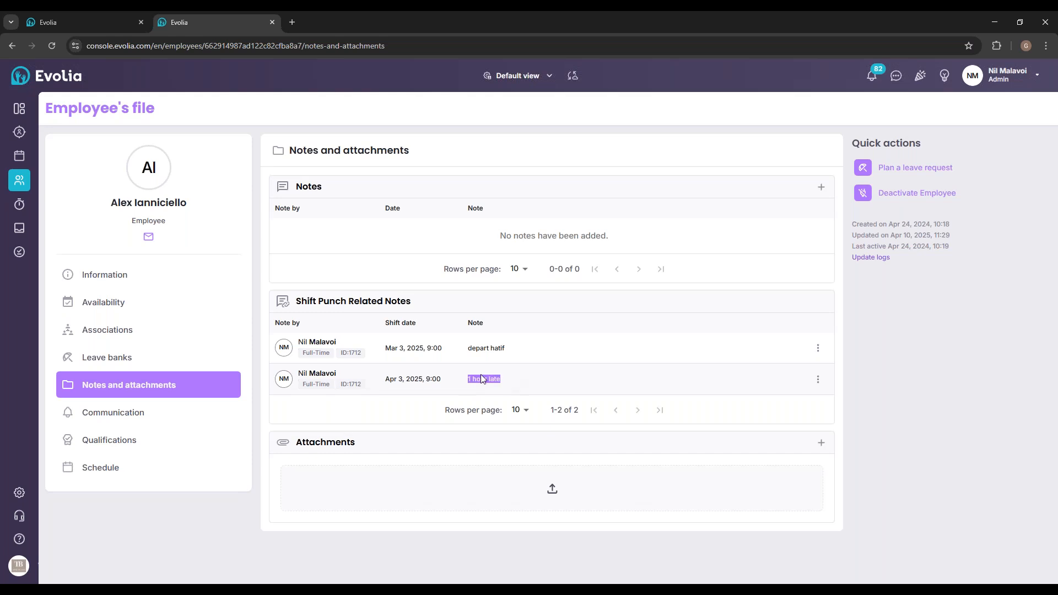
pyautogui.moveTo(446, 380); pyautogui.dragTo(386, 381)
# Step: Open the Supervisor employee's detailed timesheet for Mar 31 to Apr 13, 2025 and approve it
pyautogui.click(20, 204)
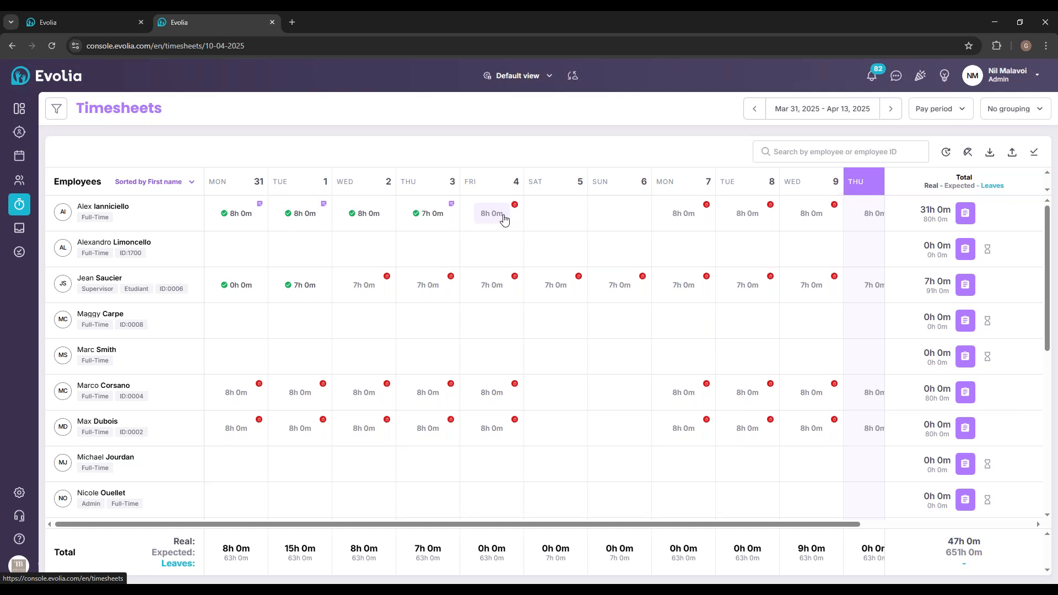
pyautogui.click(973, 289)
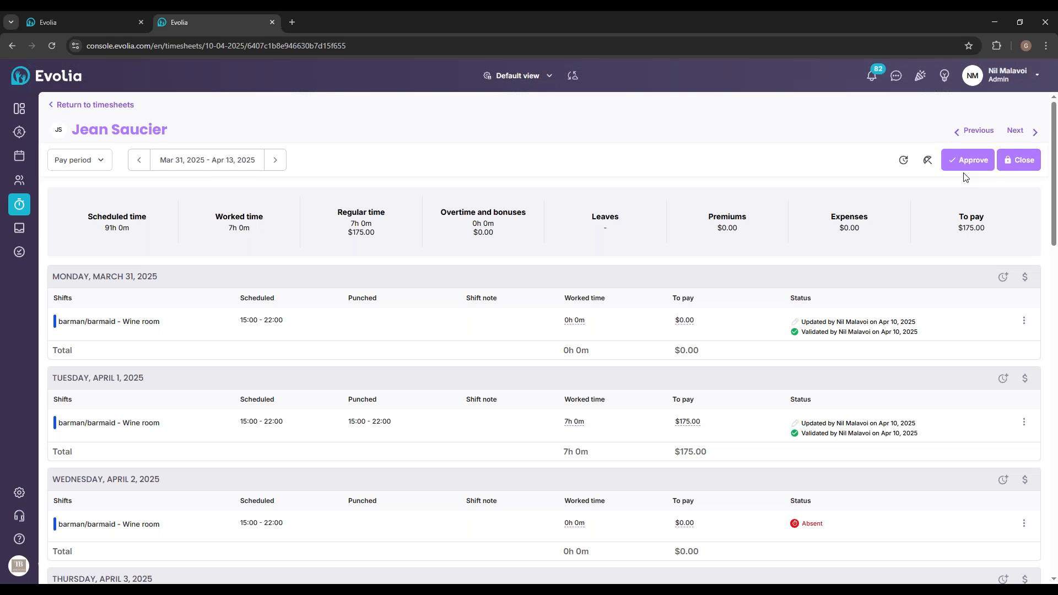
pyautogui.scroll(-13, 921, 254)
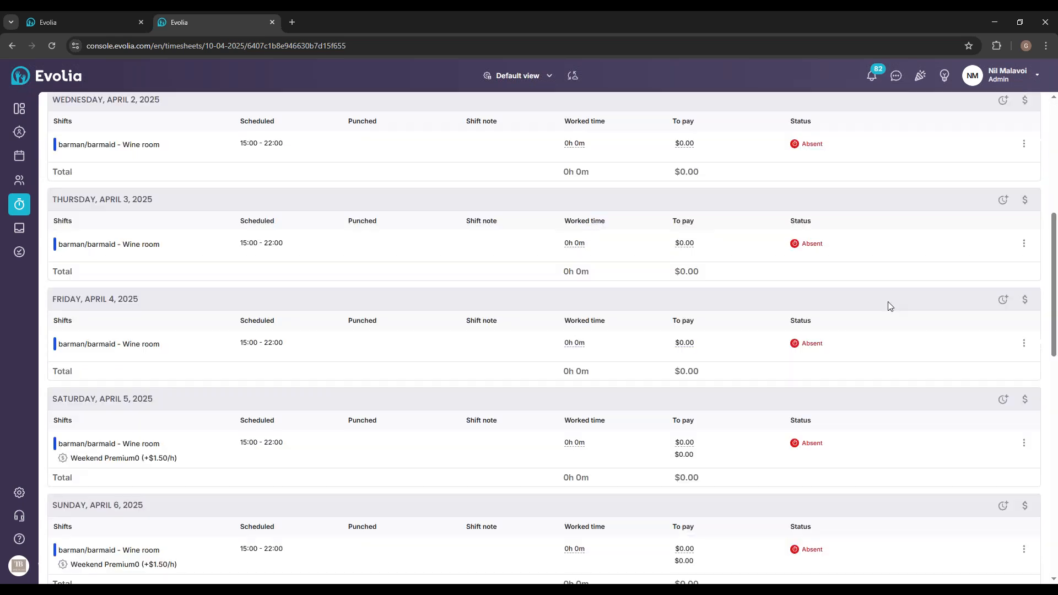
pyautogui.scroll(13, 869, 373)
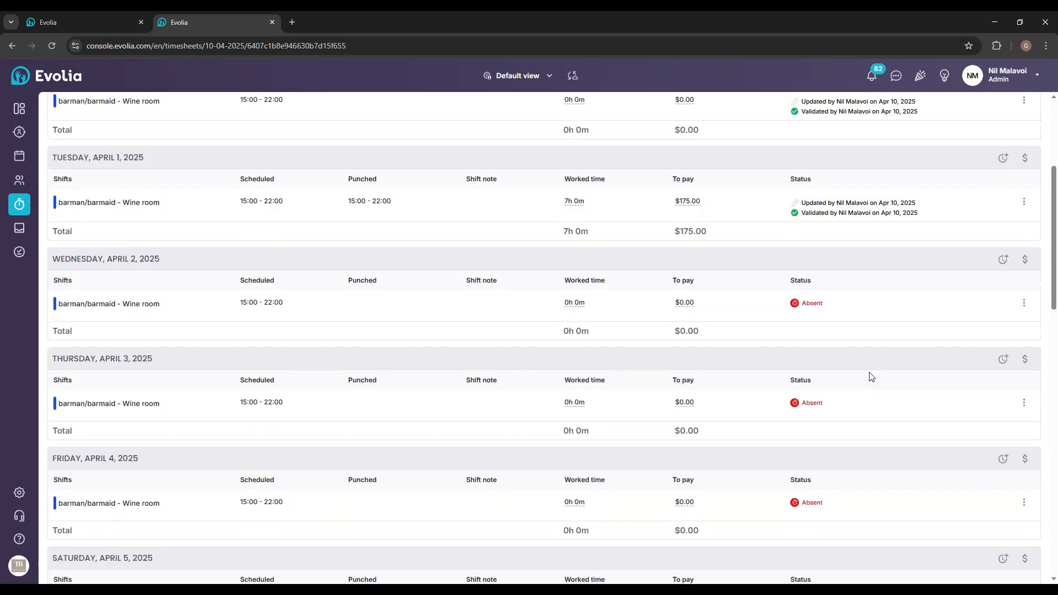
pyautogui.click(963, 165)
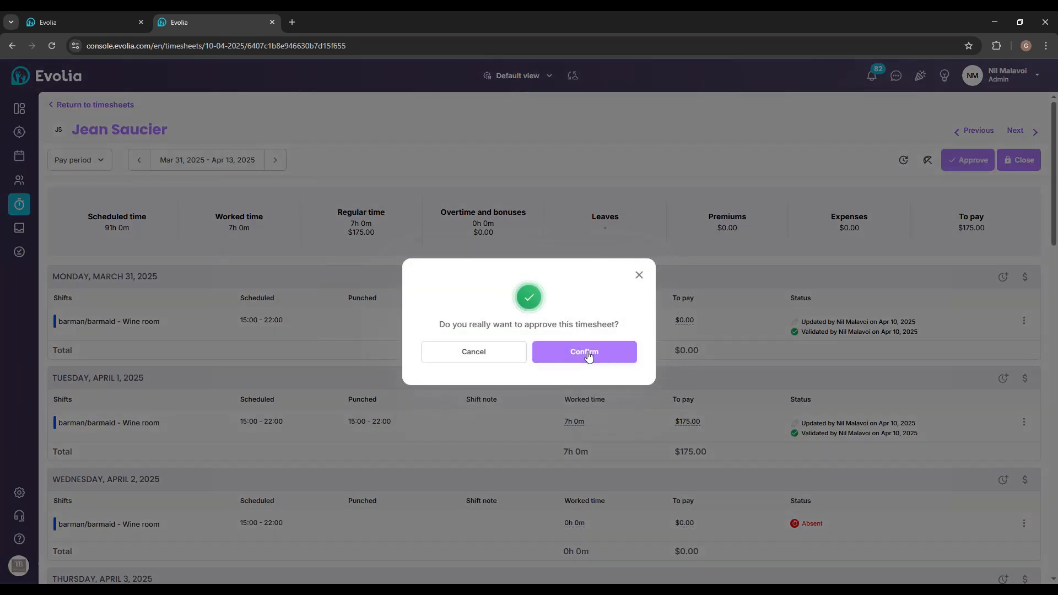
pyautogui.click(585, 353)
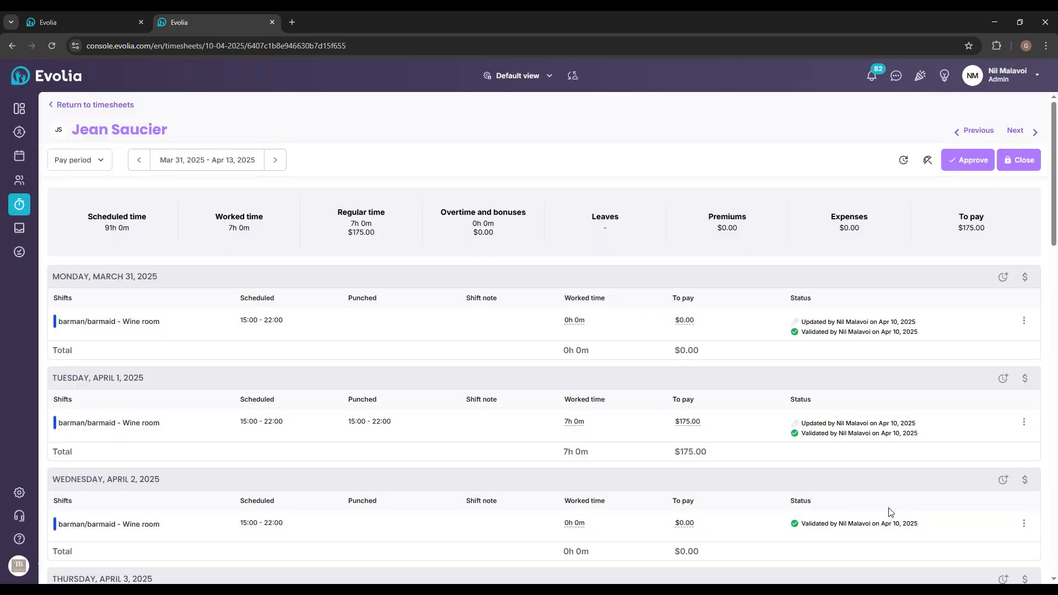
# Step: Review the validation status of the barman/barmaid shifts from Wednesday, April 2 onward in the approved timesheet
pyautogui.scroll(-1, 888, 510)
pyautogui.scroll(1, 888, 511)
pyautogui.scroll(-1, 409, 455)
pyautogui.scroll(-1, 409, 456)
pyautogui.scroll(2, 302, 427)
pyautogui.scroll(-1, 193, 441)
pyautogui.moveTo(161, 425); pyautogui.dragTo(56, 419)
pyautogui.scroll(-2, 434, 430)
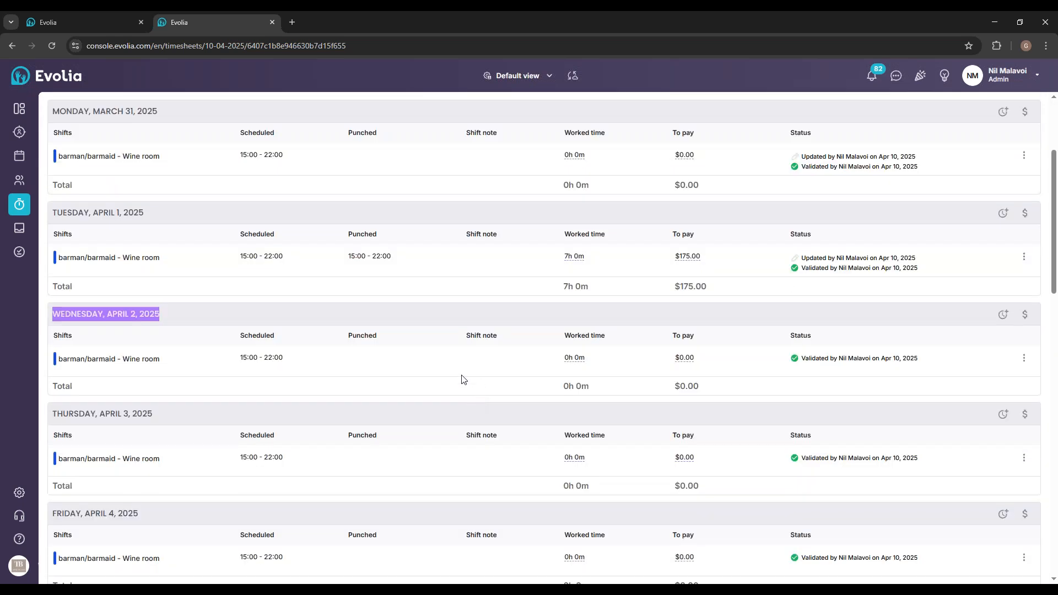
# Step: Start a new leave request from the employee's timesheet with type Vacation leave and start date Wednesday, April 2, 2025
pyautogui.scroll(2, 479, 382)
pyautogui.scroll(1, 930, 161)
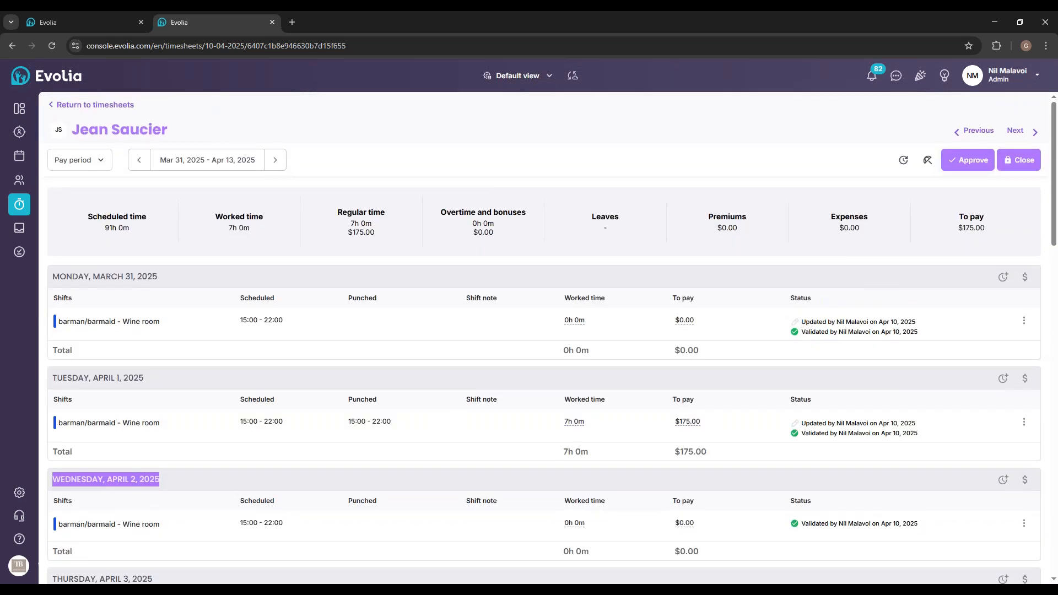
pyautogui.click(928, 165)
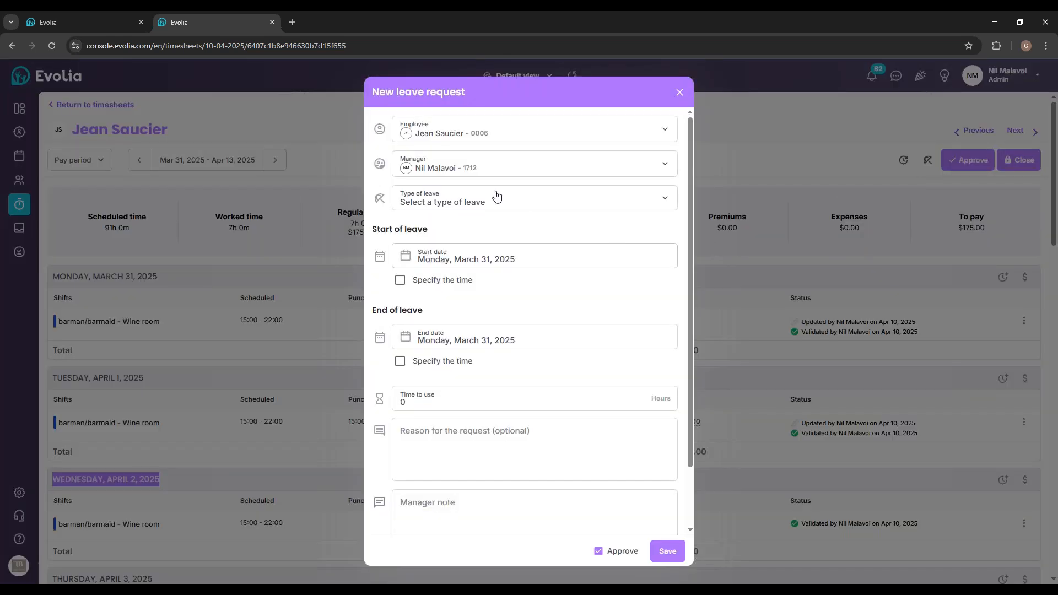
pyautogui.click(479, 199)
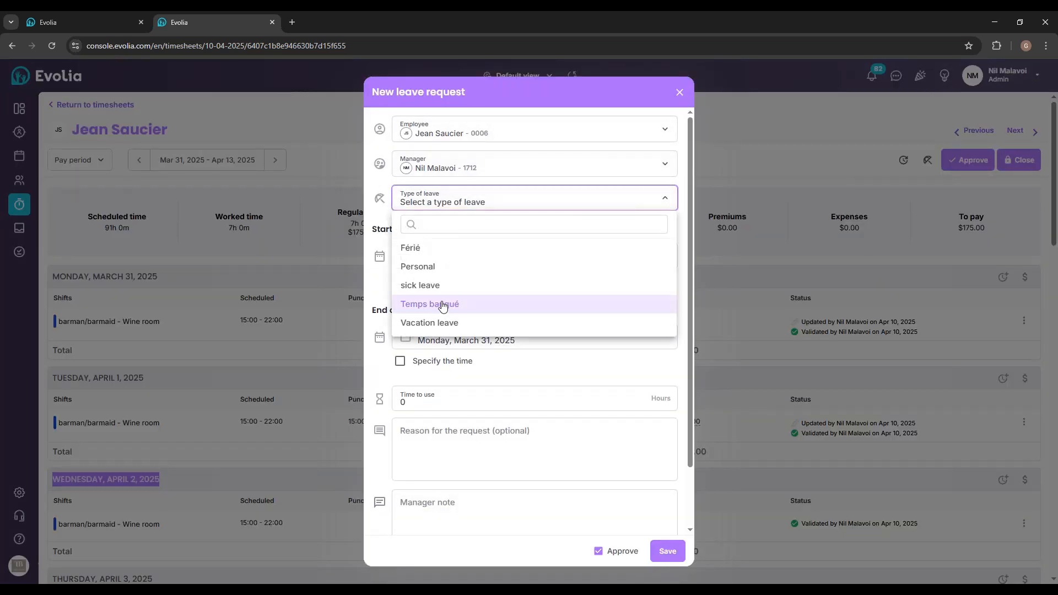
pyautogui.click(427, 323)
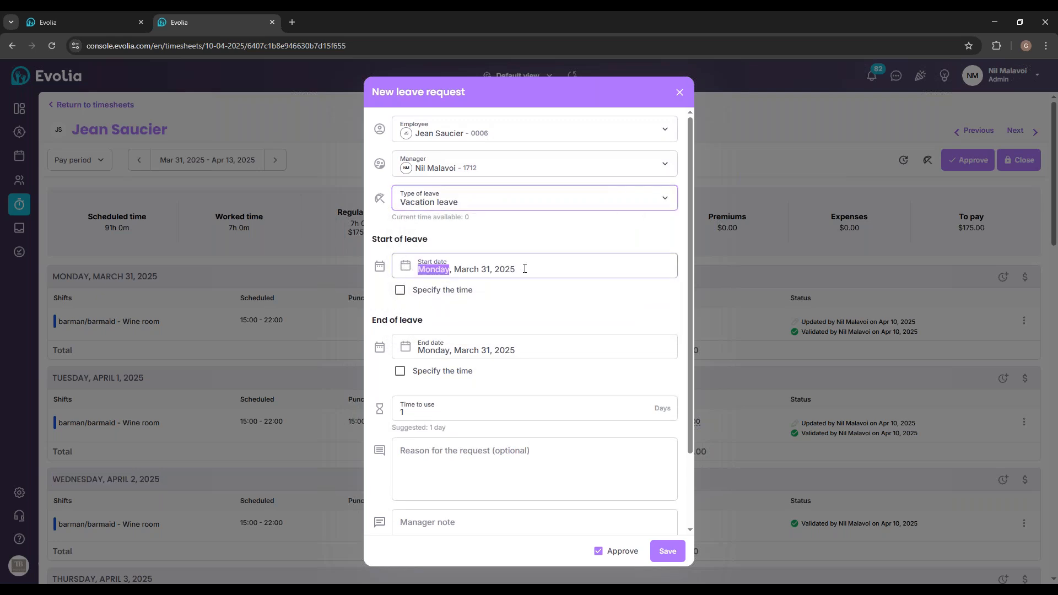
pyautogui.click(505, 269)
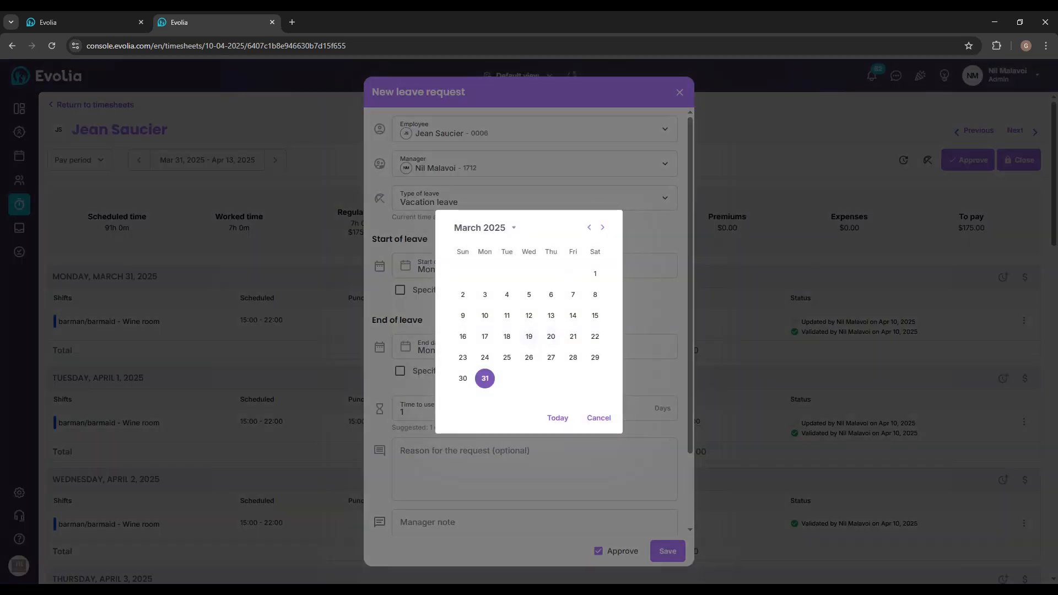
pyautogui.click(589, 227)
pyautogui.click(602, 227)
pyautogui.click(602, 227)
pyautogui.click(528, 274)
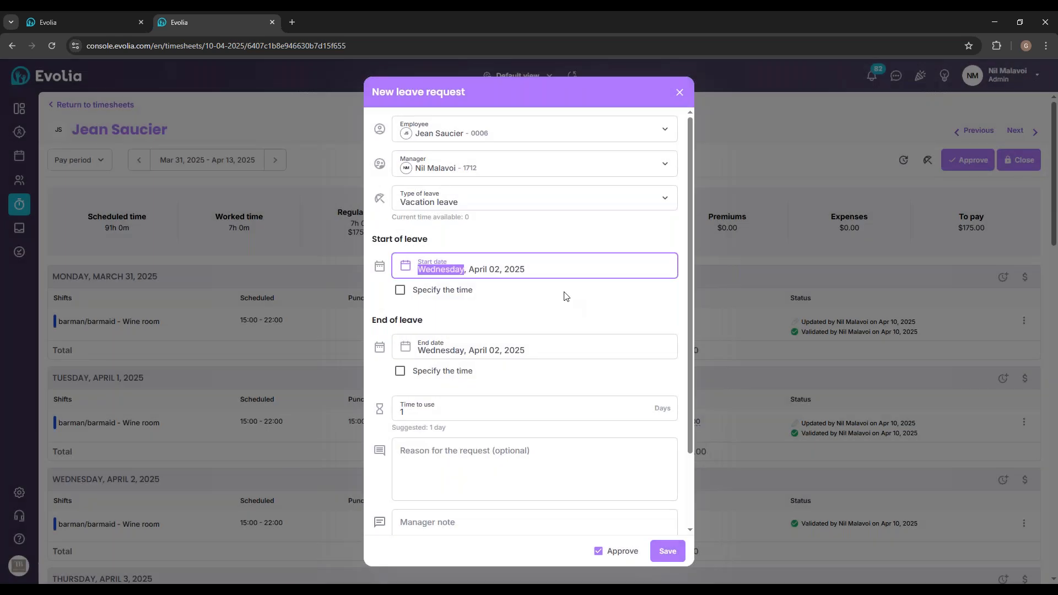
# Step: Set the leave's end date to April 12, 2025, save the request with approval, and check it in the detailed timesheet
pyautogui.click(529, 347)
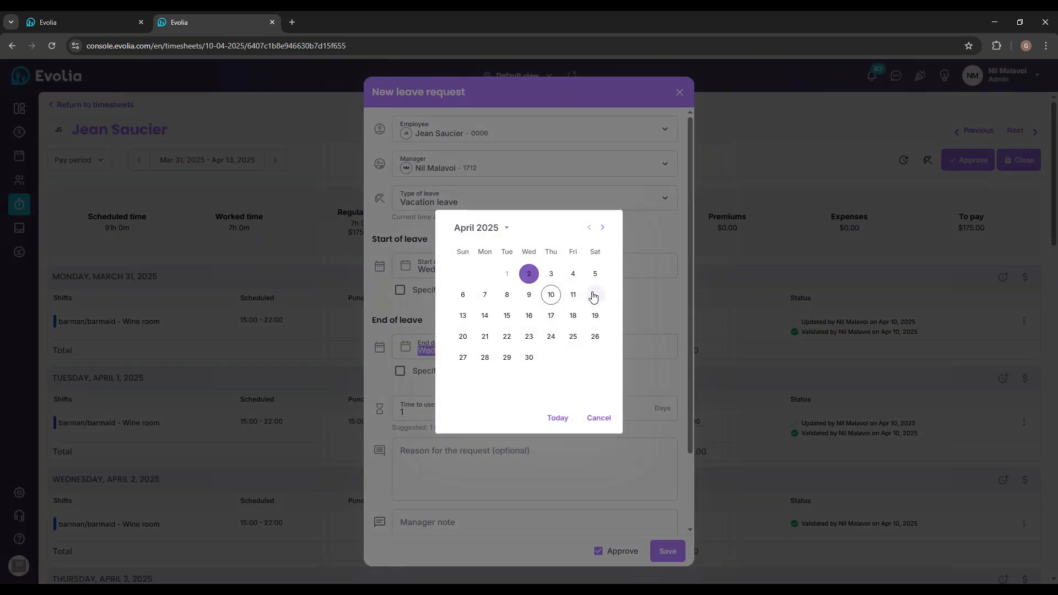
pyautogui.click(592, 292)
pyautogui.scroll(-1, 542, 308)
pyautogui.click(675, 550)
pyautogui.scroll(-10, 610, 366)
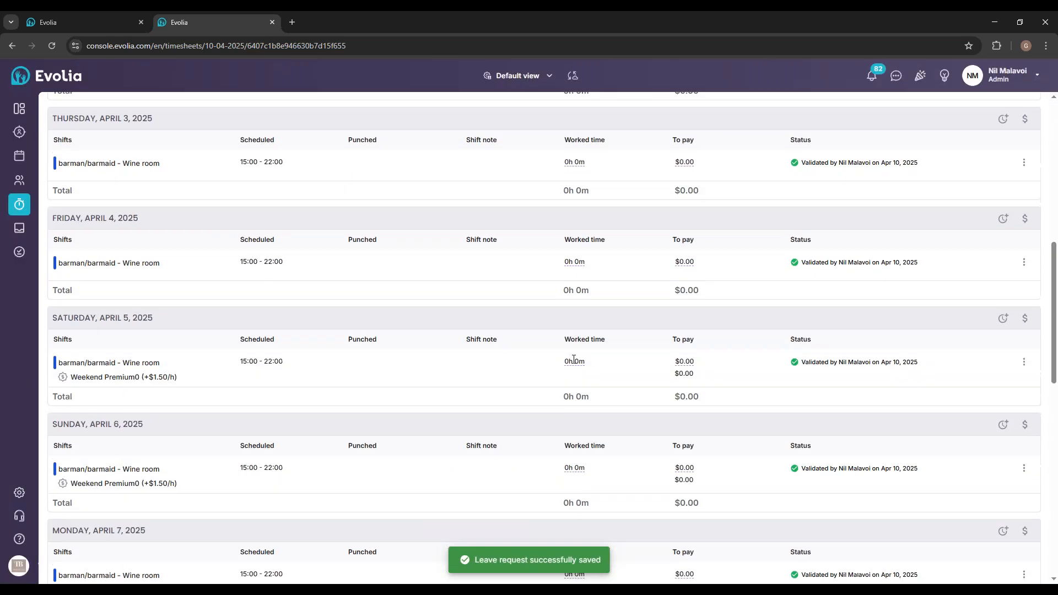
pyautogui.scroll(10, 467, 420)
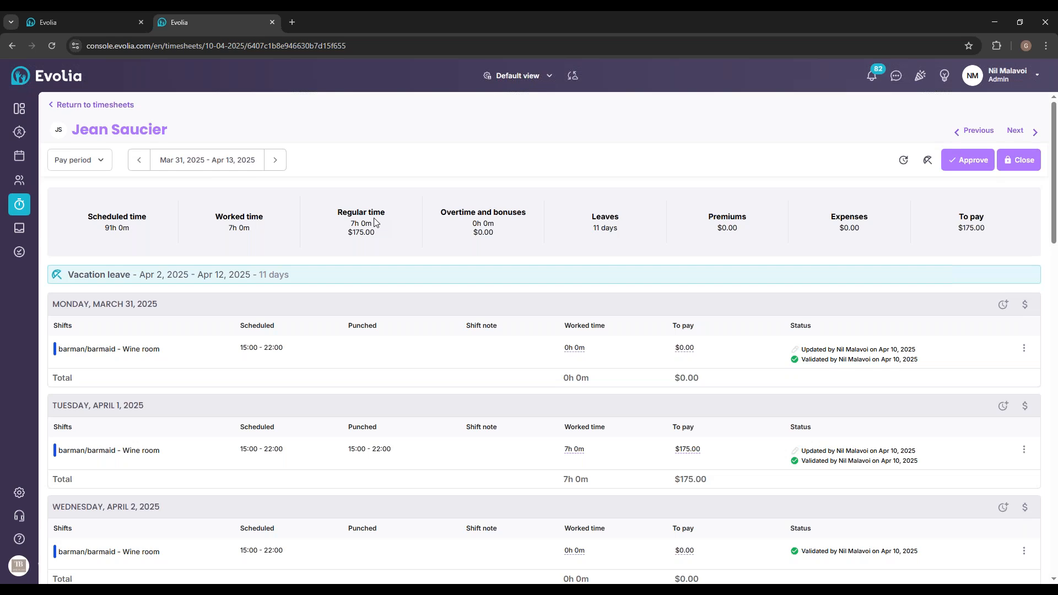
# Step: Recalculate the employee's timesheet for Mar 31 to Apr 13, 2025 and return to the timesheets overview
pyautogui.click(906, 161)
pyautogui.click(568, 351)
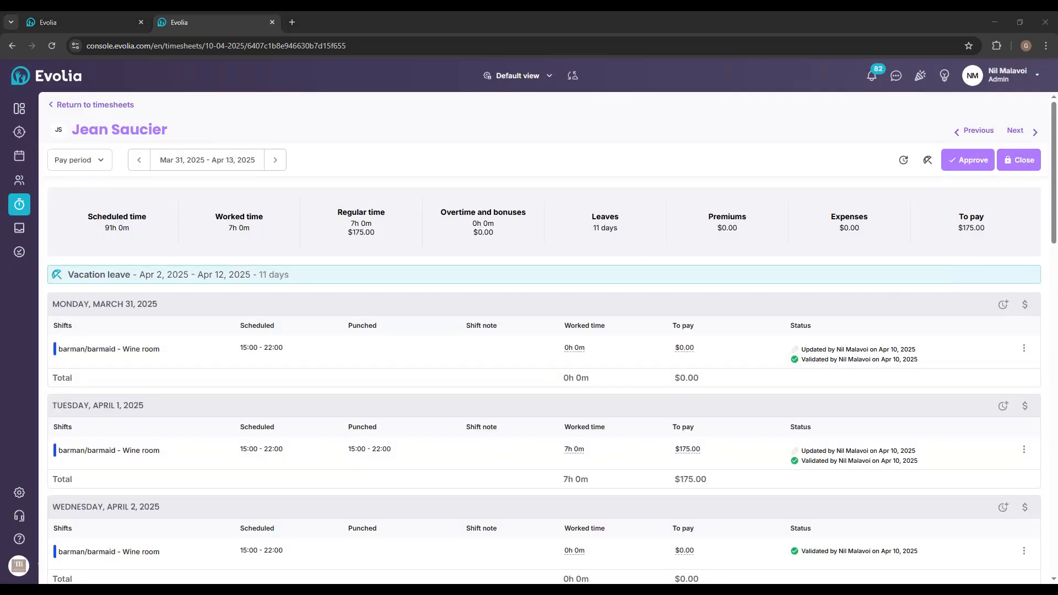
pyautogui.click(72, 105)
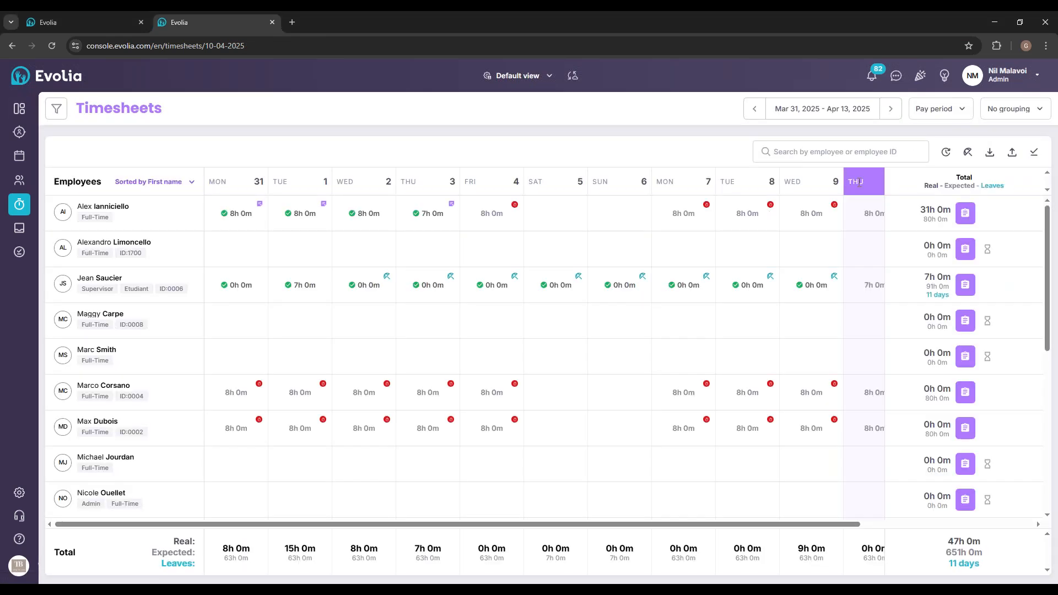
# Step: Reopen the Supervisor employee's detailed timesheet, browse to the next and previous employees, and return to the overview
pyautogui.click(933, 282)
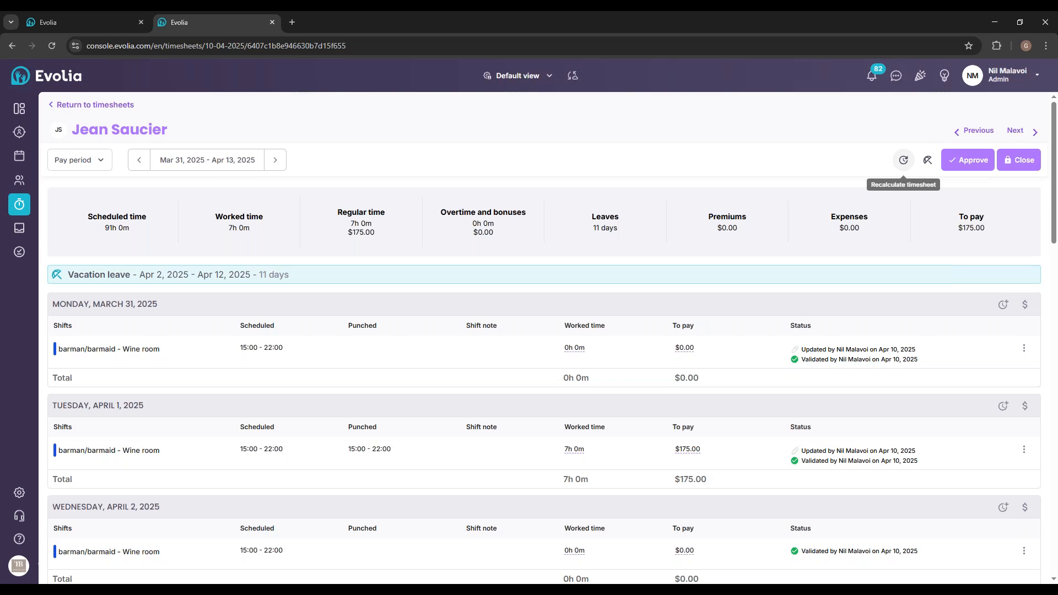
pyautogui.click(1029, 132)
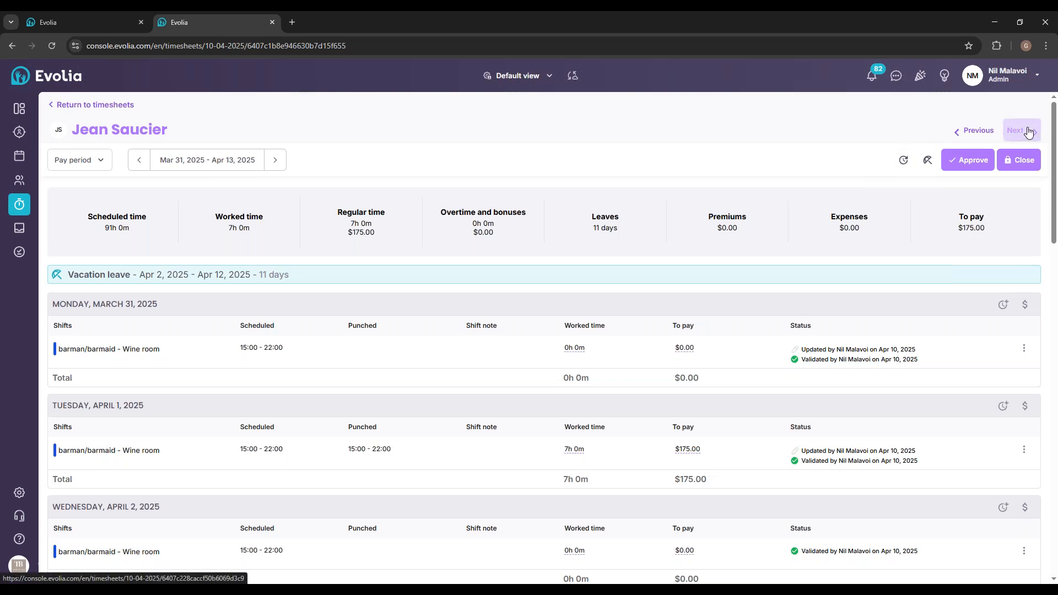
pyautogui.click(993, 132)
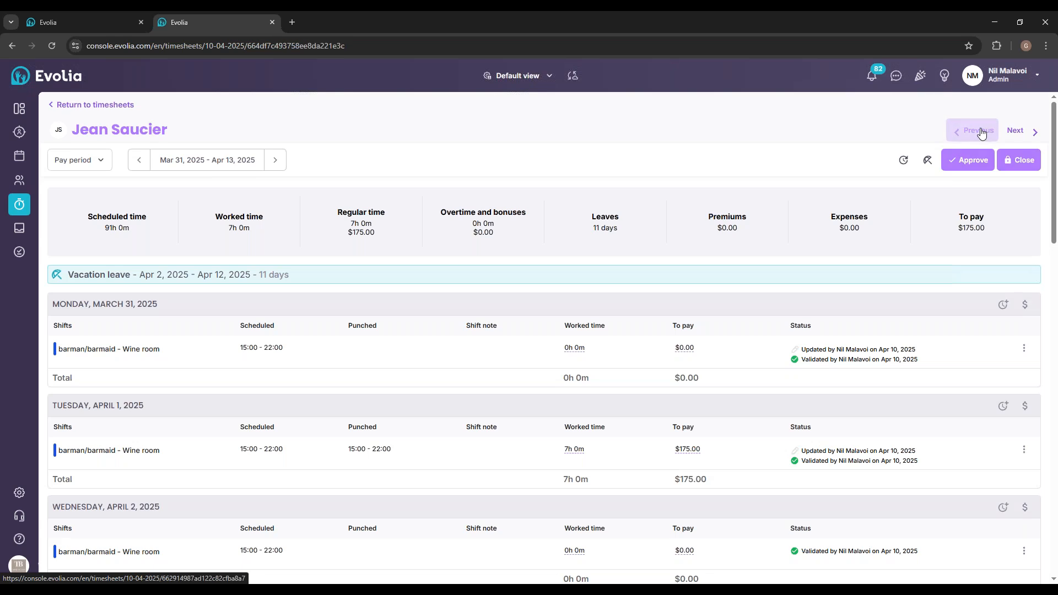
pyautogui.click(93, 104)
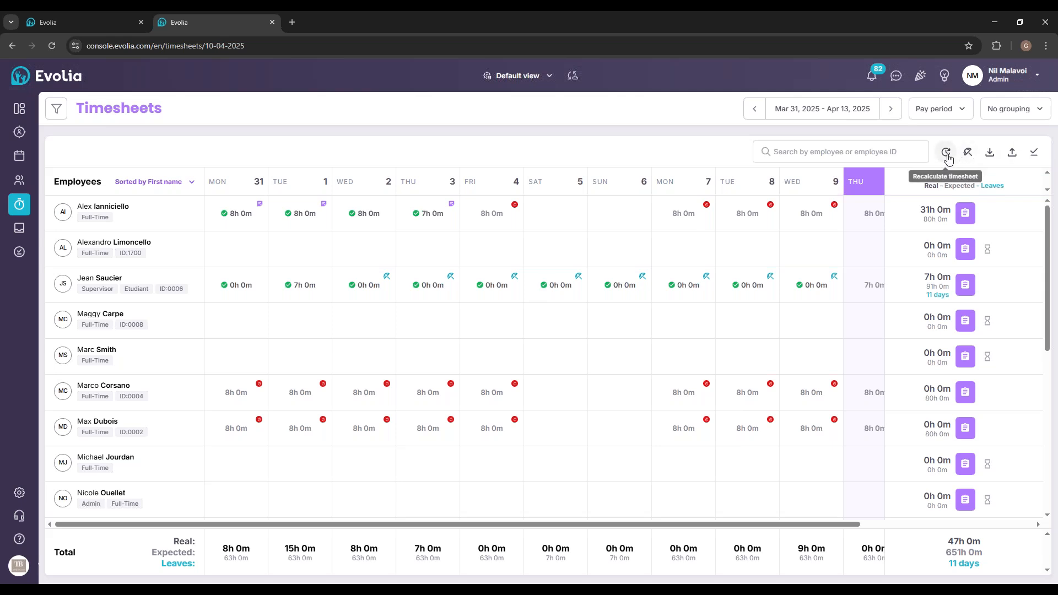
# Step: Switch the timesheets overview from pay period to week, group it by team, and look through the team groups
pyautogui.click(933, 113)
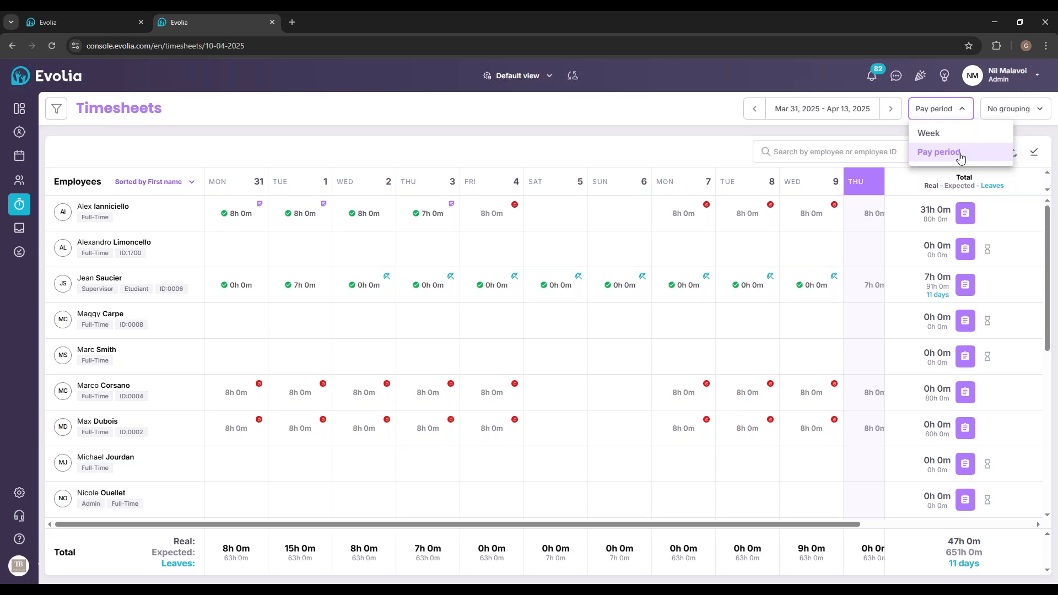
pyautogui.click(945, 136)
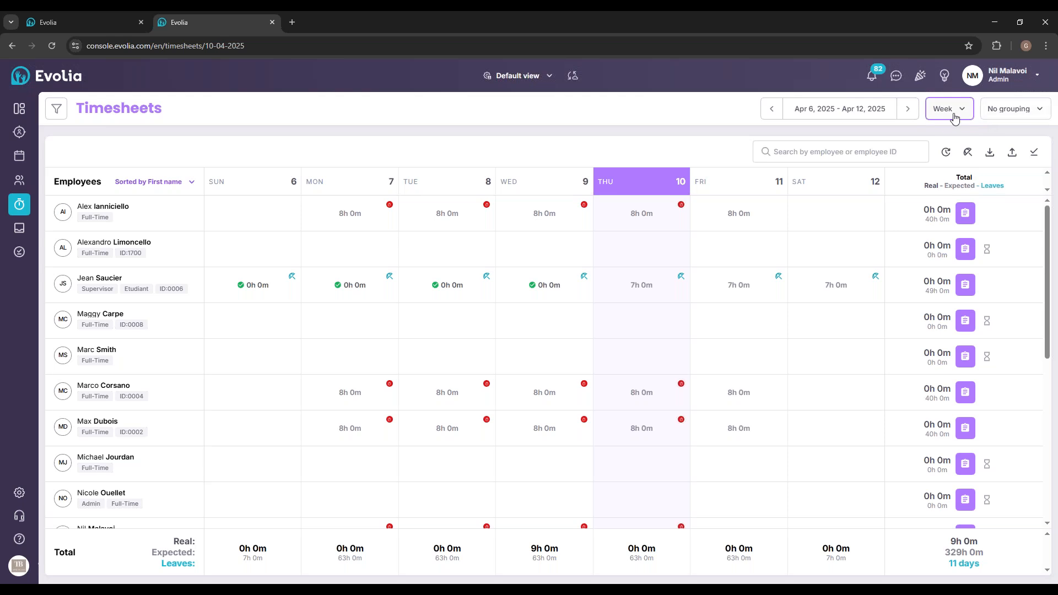
pyautogui.click(1022, 122)
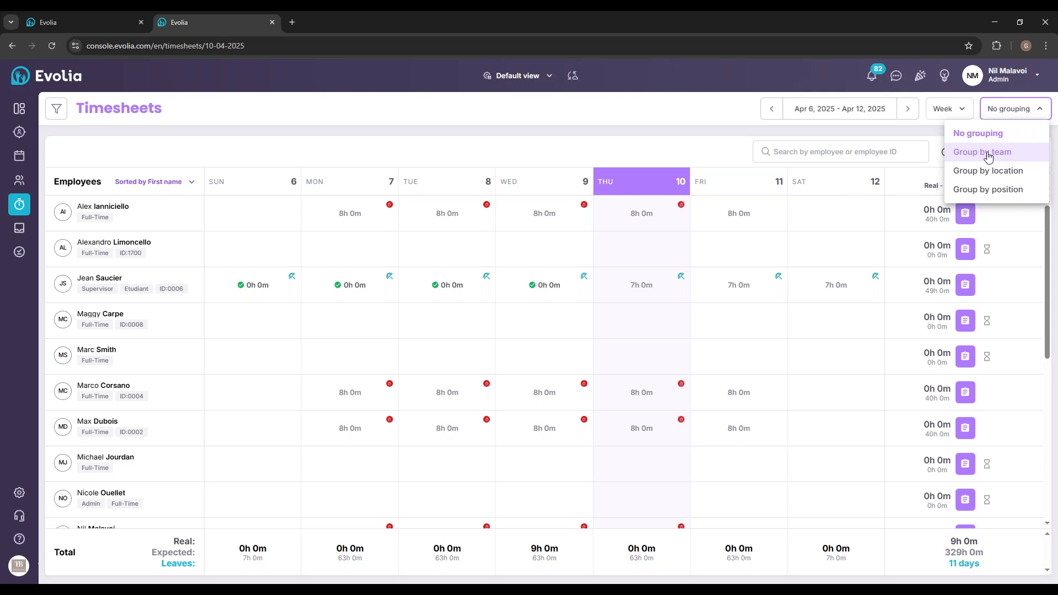
pyautogui.click(987, 154)
pyautogui.scroll(-5, 370, 305)
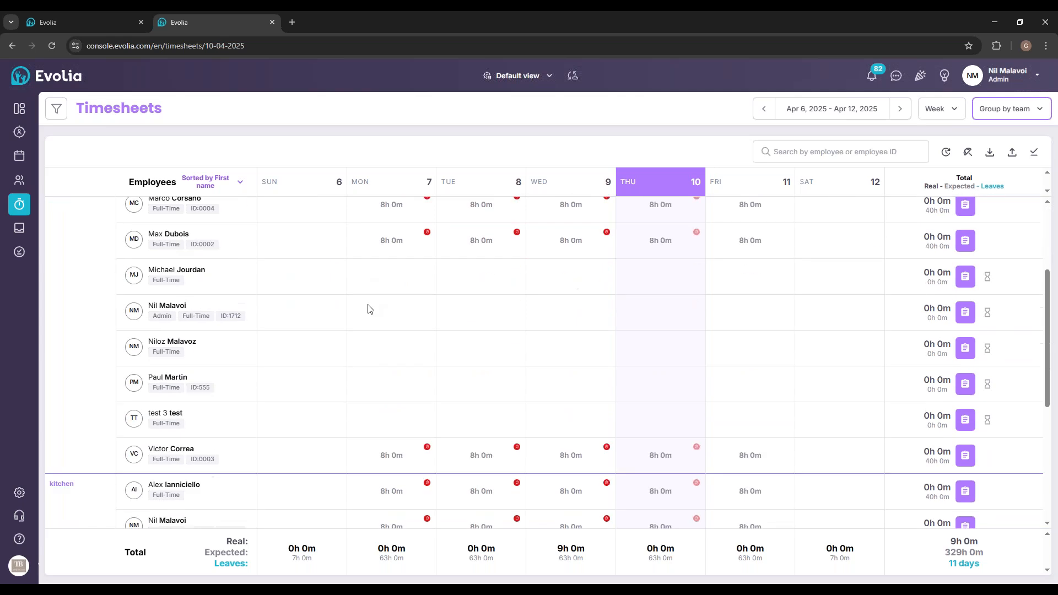
pyautogui.scroll(5, 373, 309)
pyautogui.scroll(-1, 378, 292)
pyautogui.scroll(1, 378, 293)
pyautogui.scroll(-4, 95, 250)
pyautogui.scroll(4, 99, 258)
# Step: Group the weekly timesheets by location and look through the location groups
pyautogui.click(1007, 109)
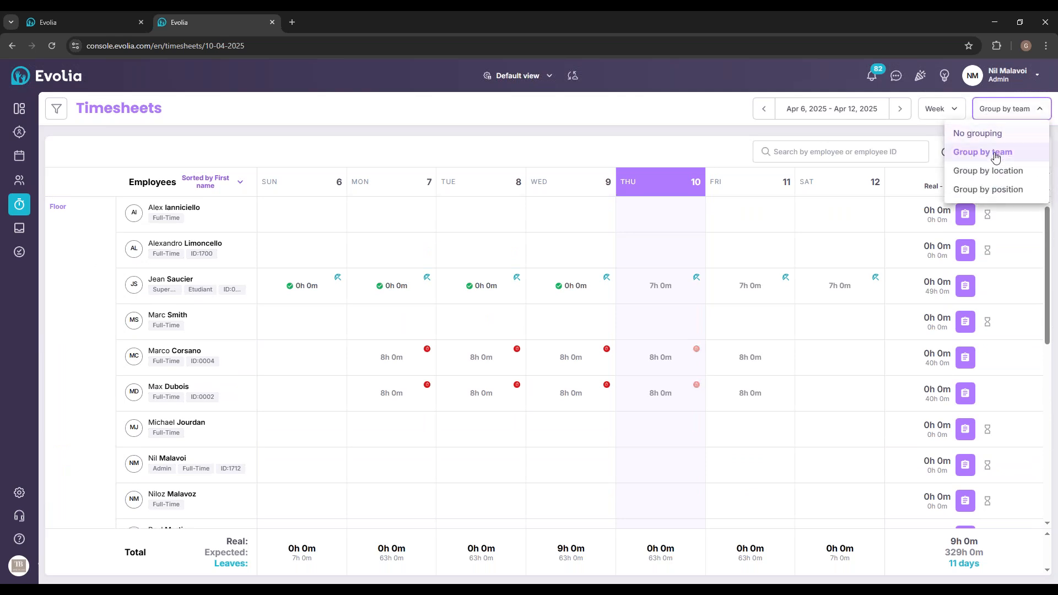
pyautogui.click(957, 168)
pyautogui.scroll(-5, 638, 269)
# Step: Group the weekly timesheets by position and return to the first position group
pyautogui.click(971, 109)
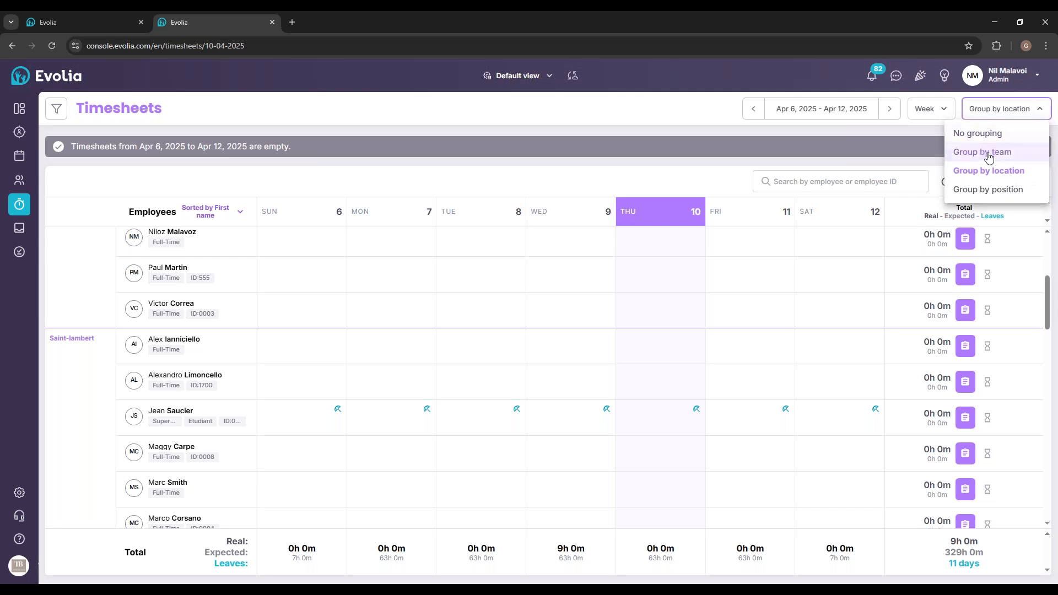
pyautogui.click(988, 189)
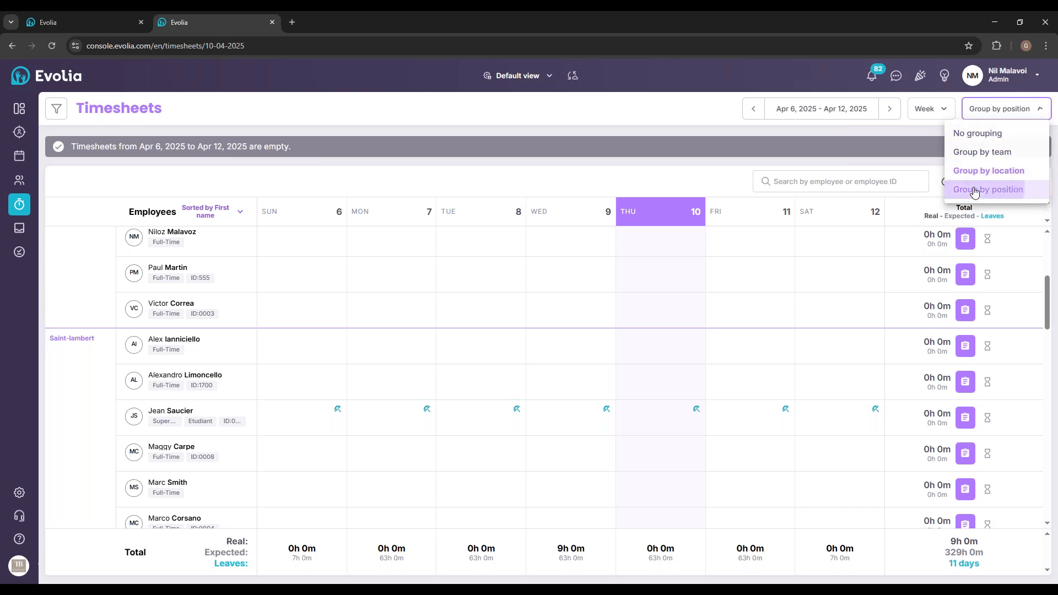
pyautogui.scroll(10, 106, 265)
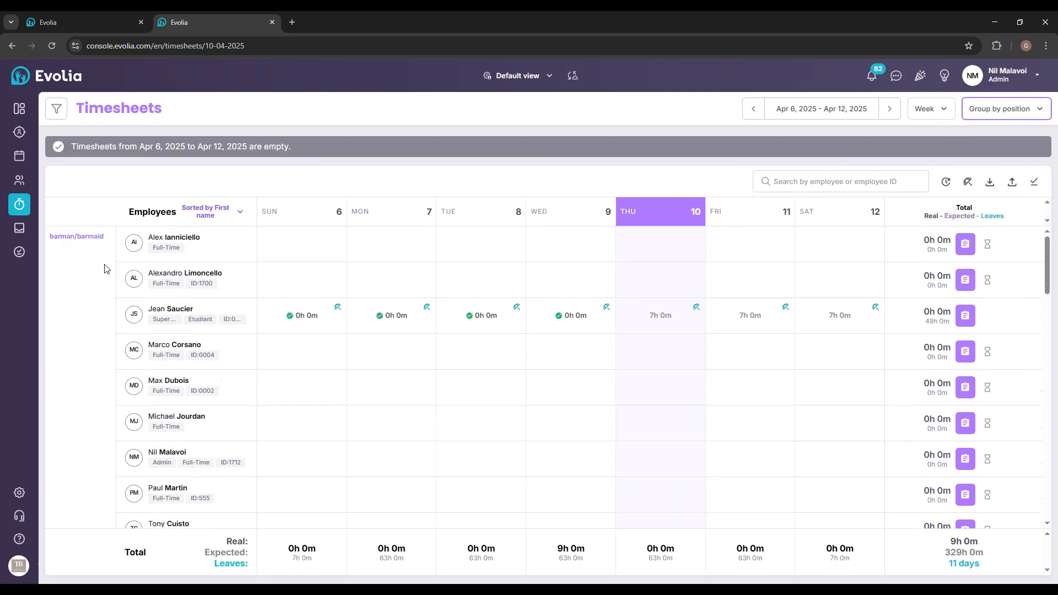
# Step: Look at the holiday creation form and close it without creating a holiday
pyautogui.click(968, 184)
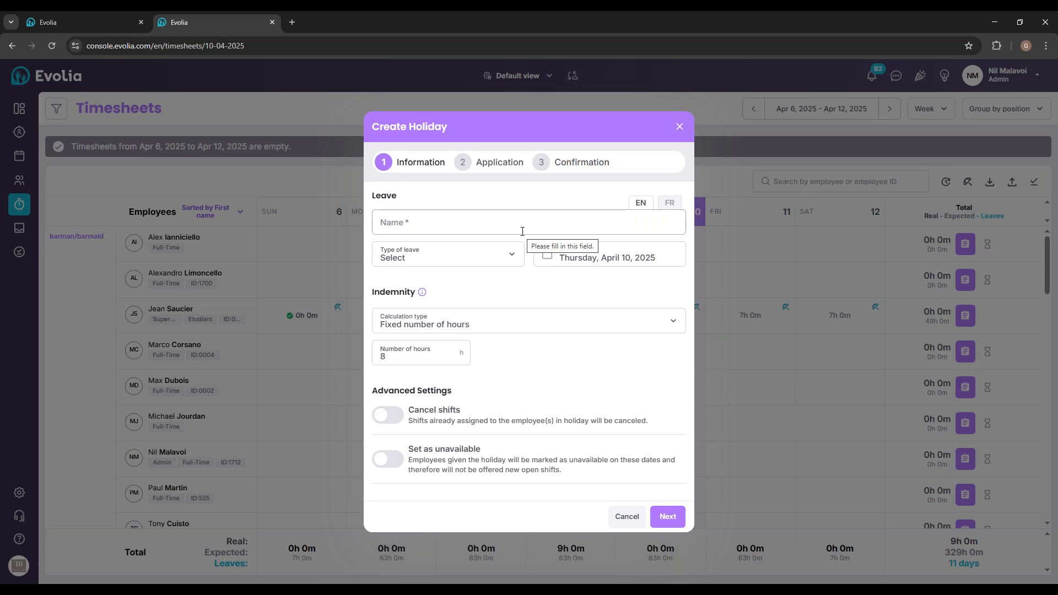
pyautogui.click(679, 126)
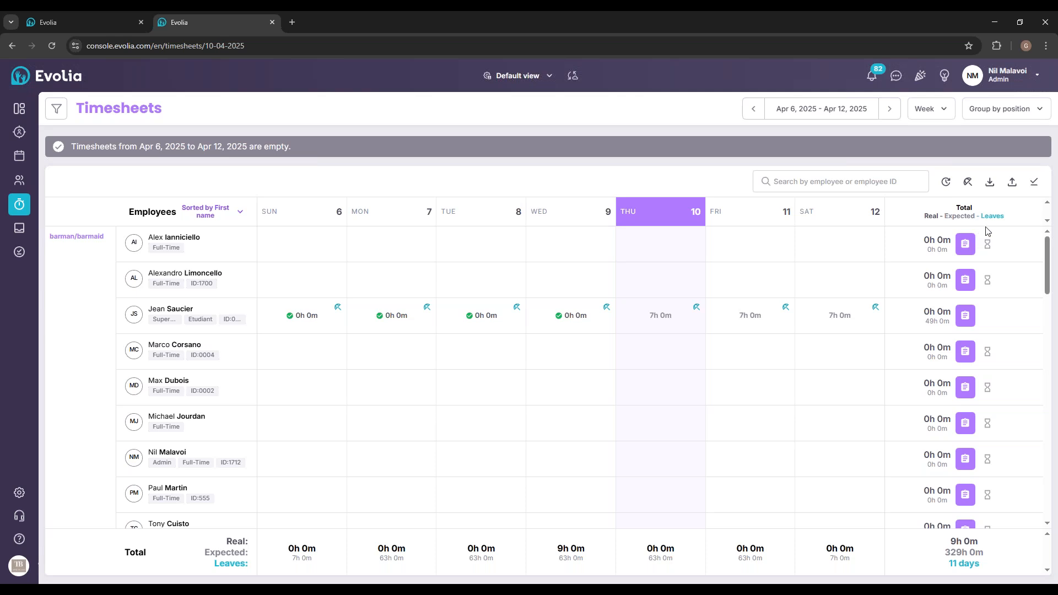
# Step: Examine the Timesheets and Summary grouped by earning code types in the report export, and close it without exporting
pyautogui.click(988, 182)
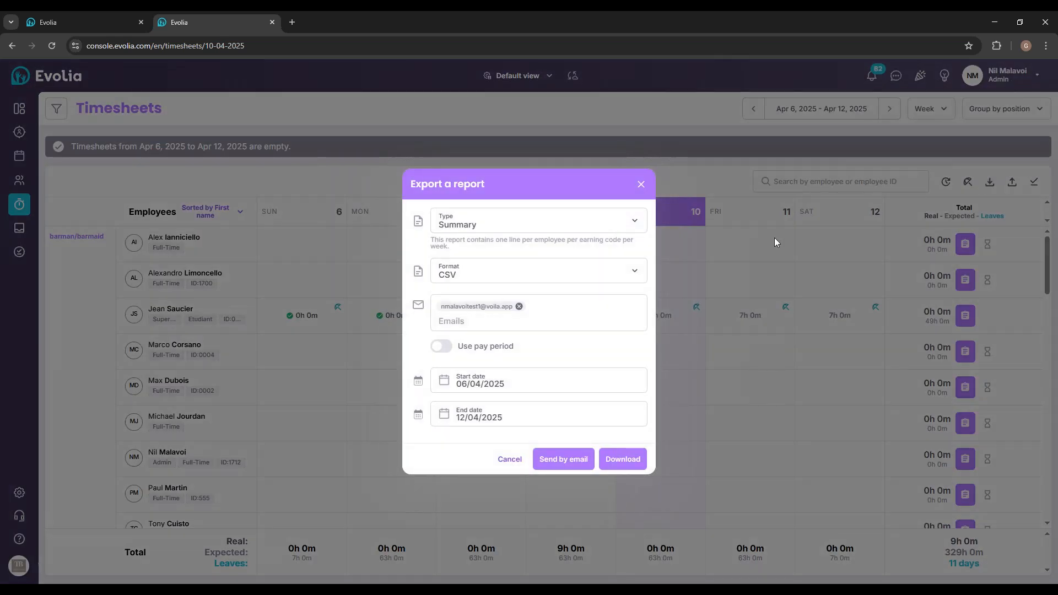
pyautogui.click(603, 218)
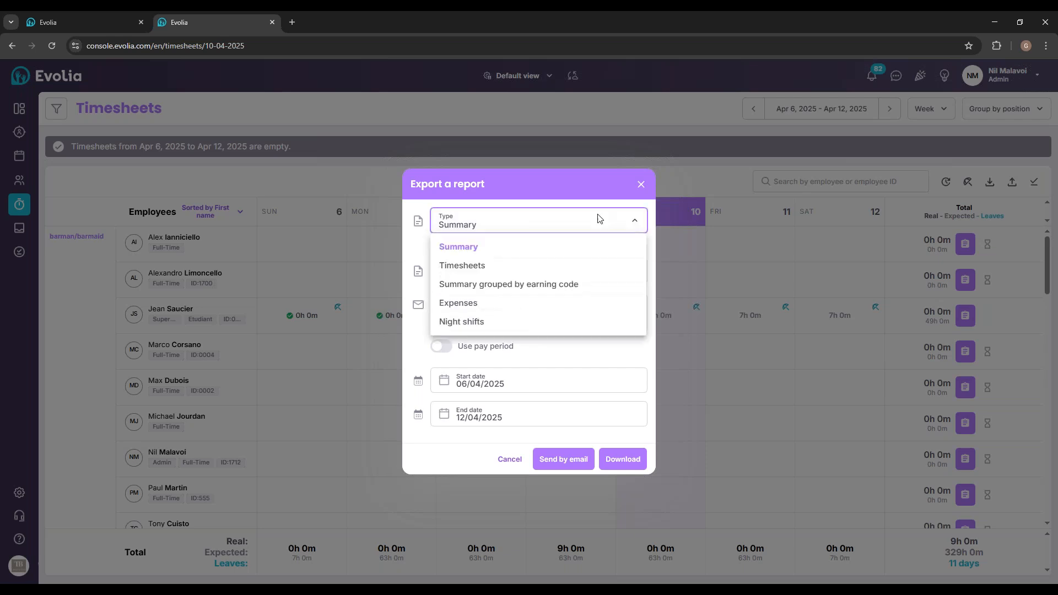
pyautogui.click(500, 268)
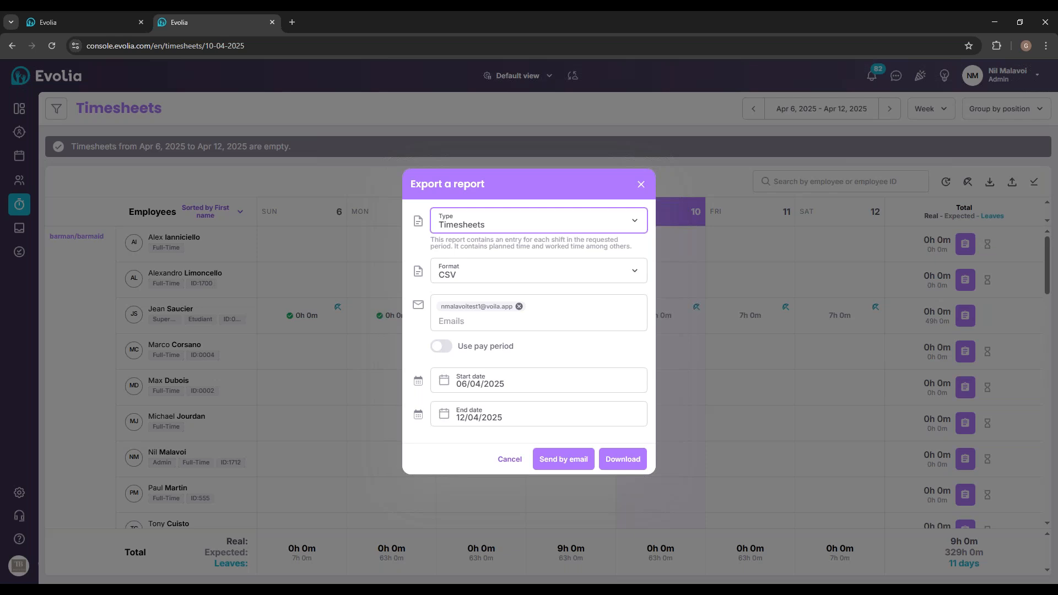
pyautogui.click(515, 221)
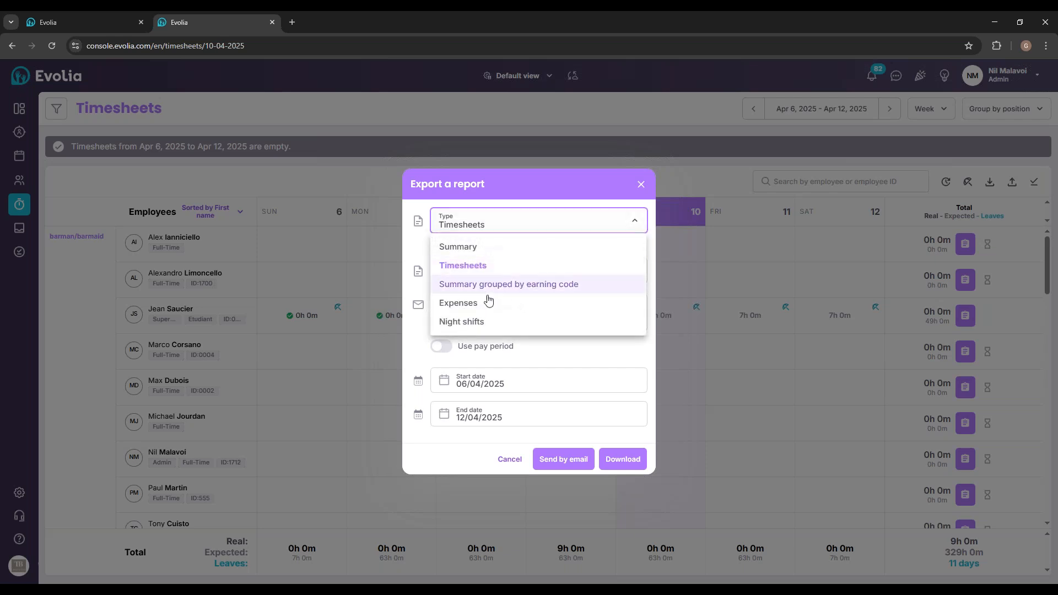
pyautogui.click(491, 285)
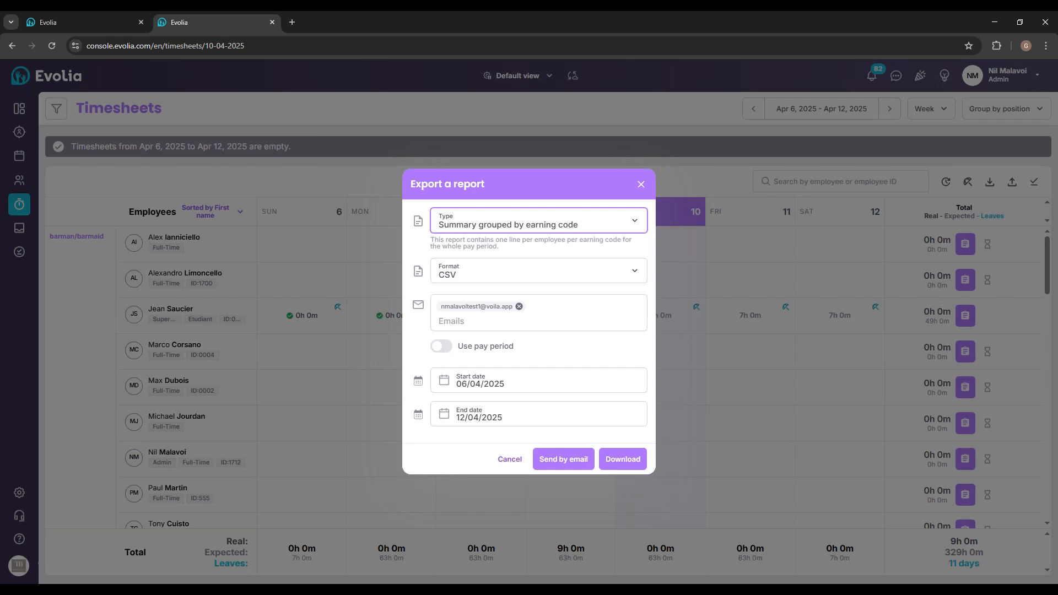
pyautogui.click(514, 209)
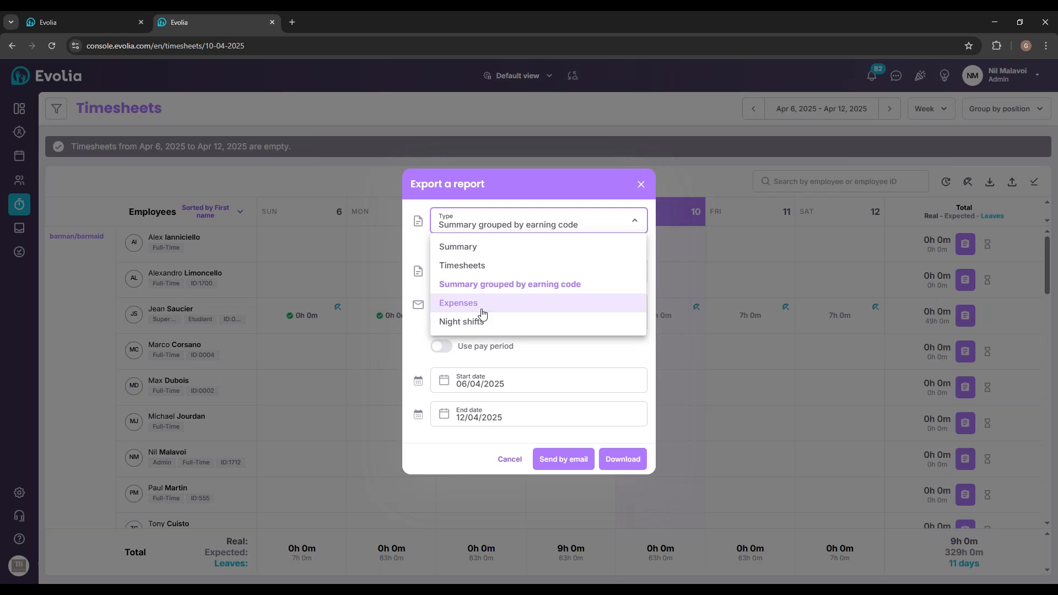
pyautogui.click(648, 186)
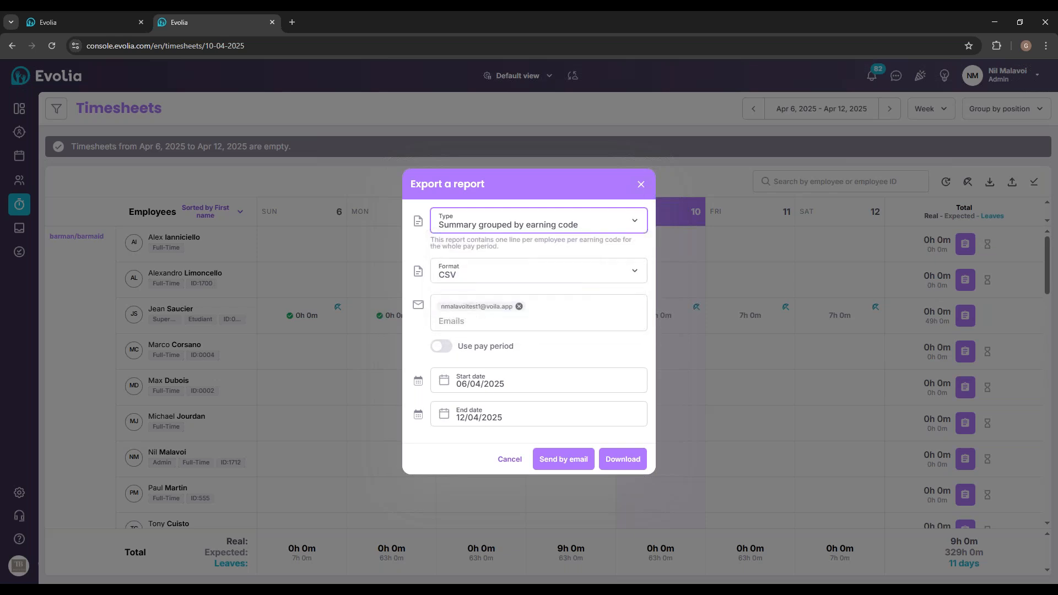
pyautogui.click(641, 184)
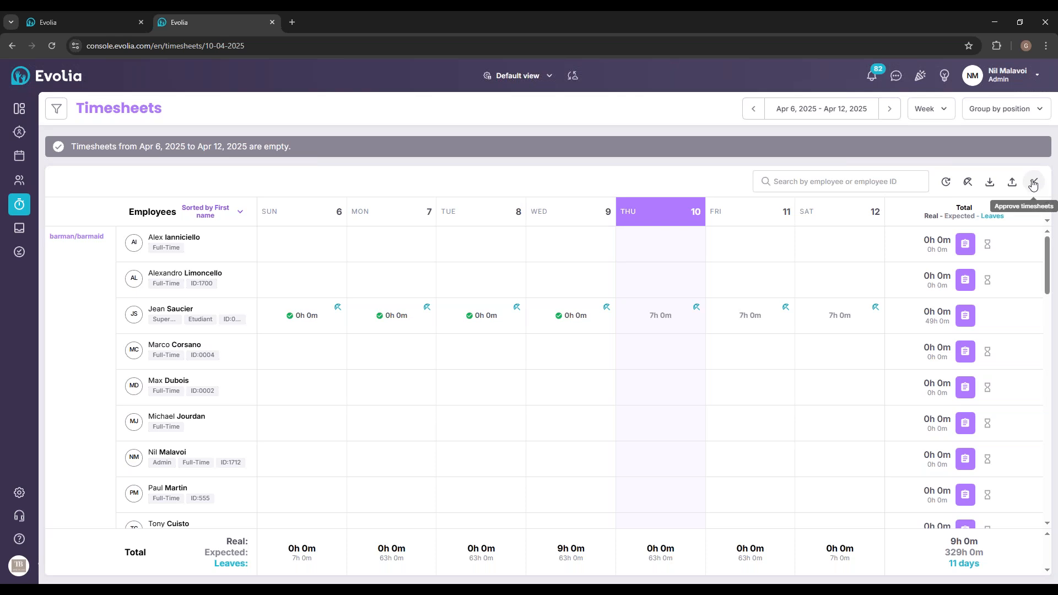
# Step: Go back to the week of Mar 30 to Apr 5, 2025 and review the timesheets grouped by position
pyautogui.scroll(-5, 803, 266)
pyautogui.scroll(5, 767, 326)
pyautogui.click(753, 108)
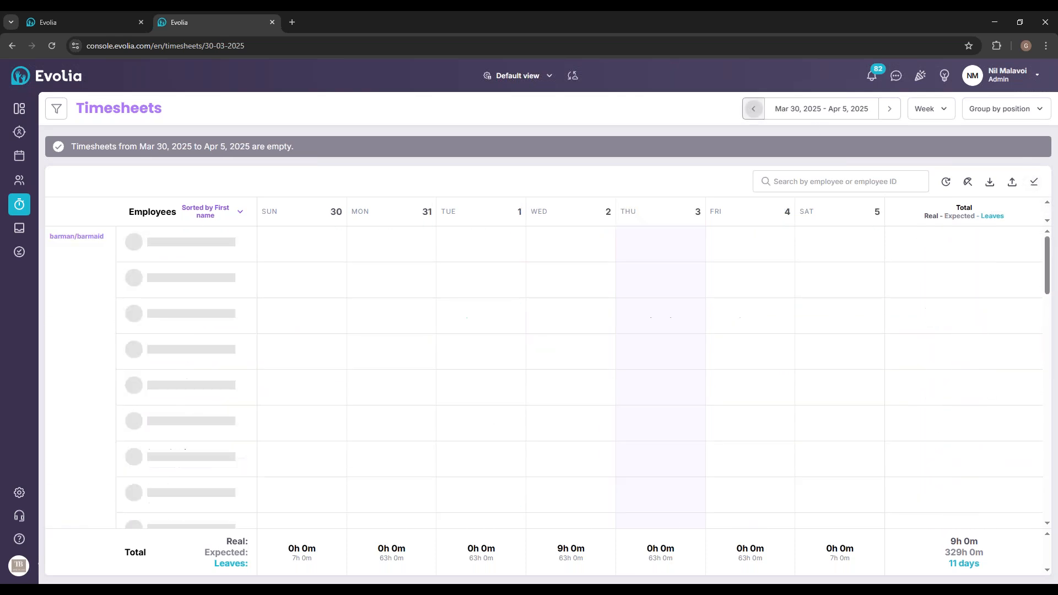
pyautogui.scroll(-5, 730, 297)
pyautogui.scroll(5, 826, 307)
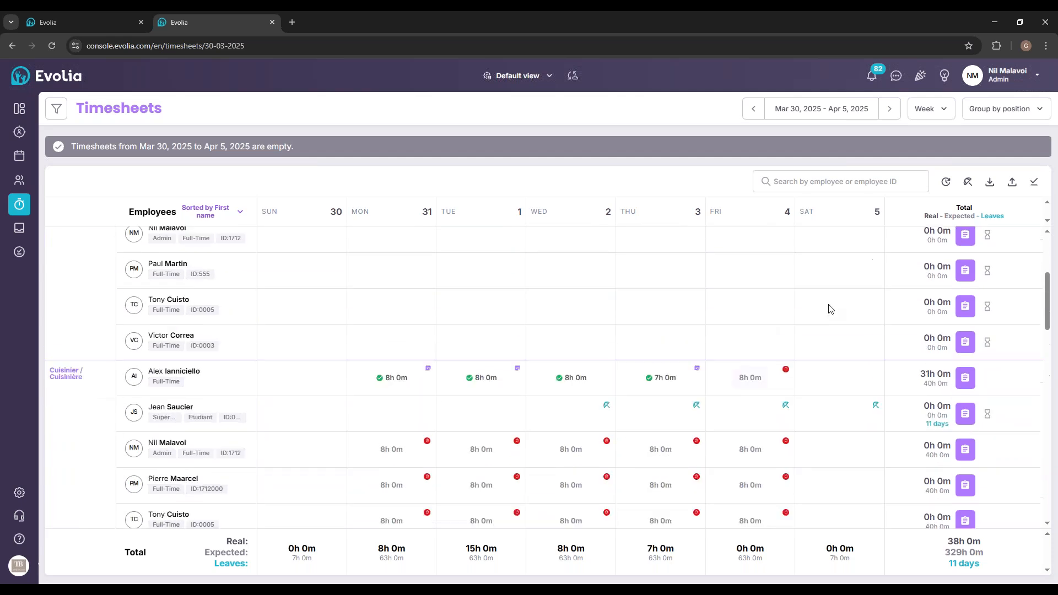
# Step: Approve all employee timesheets between Mar 30 and Apr 5, 2025 and check the approvals across the position groups
pyautogui.click(1036, 183)
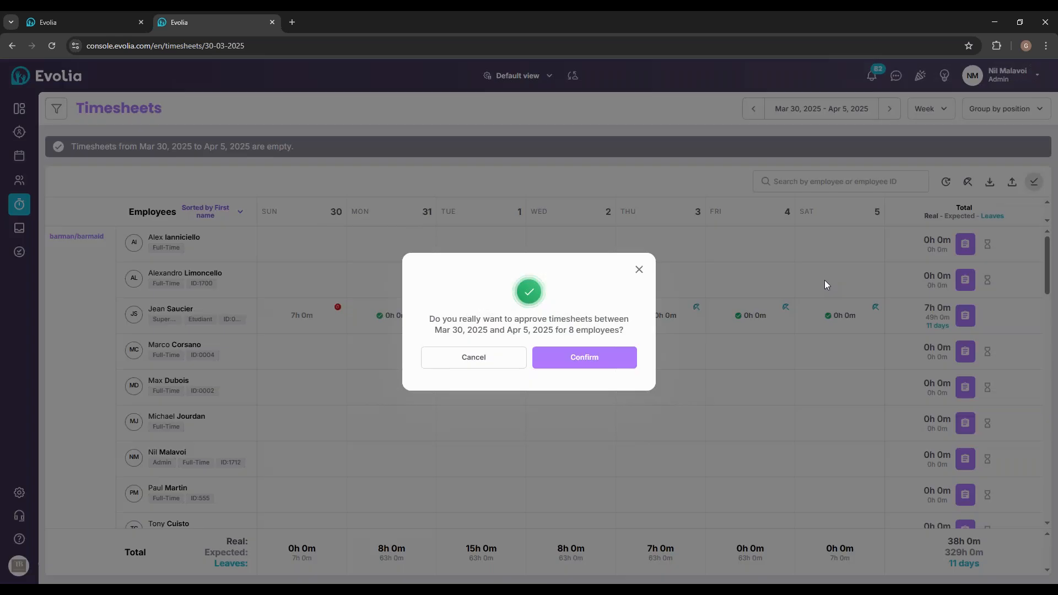
pyautogui.click(590, 363)
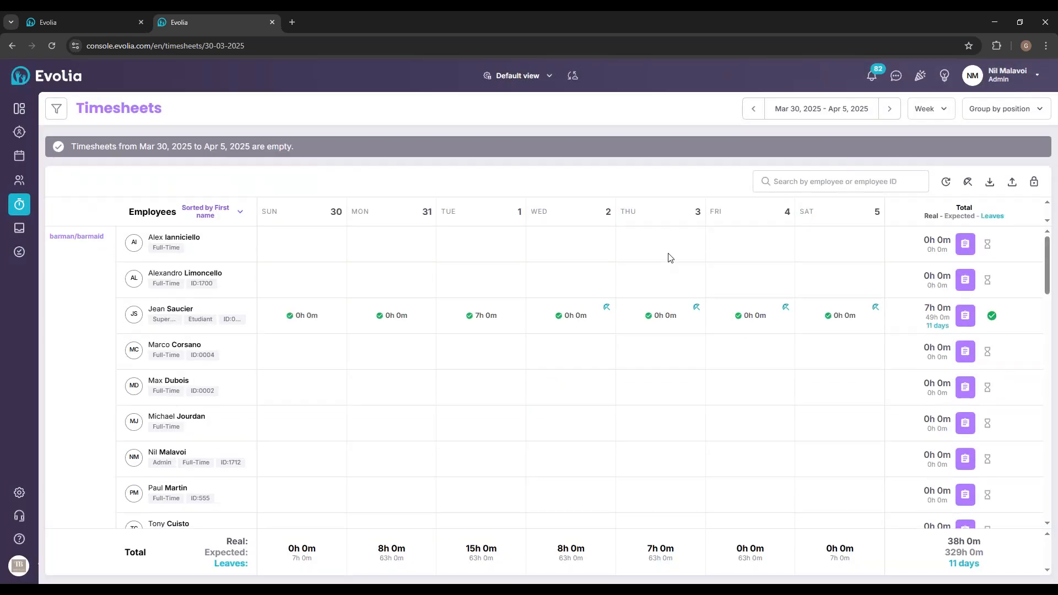
pyautogui.scroll(-10, 634, 298)
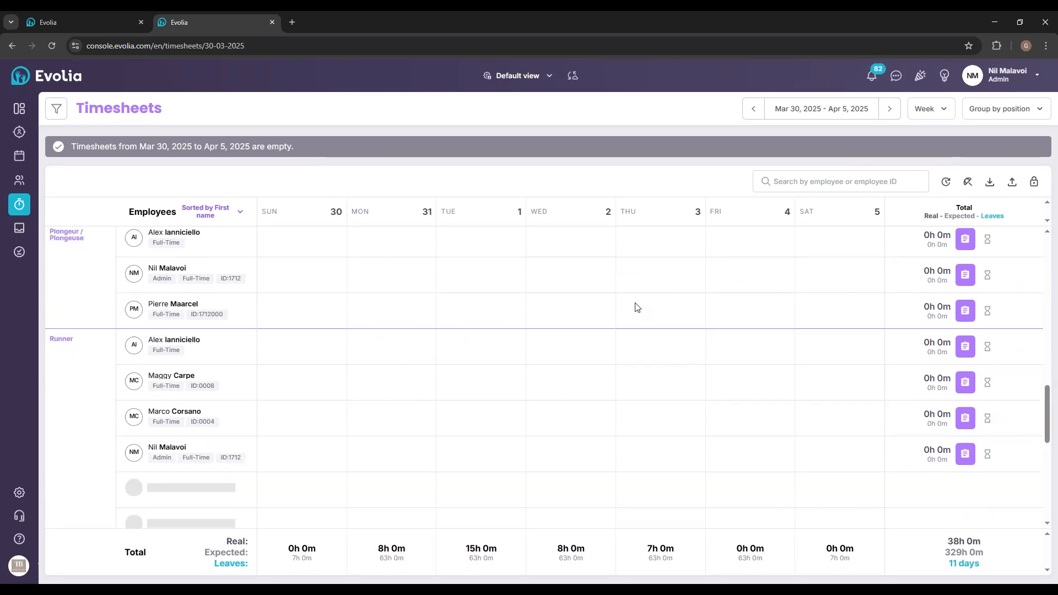
pyautogui.scroll(10, 645, 317)
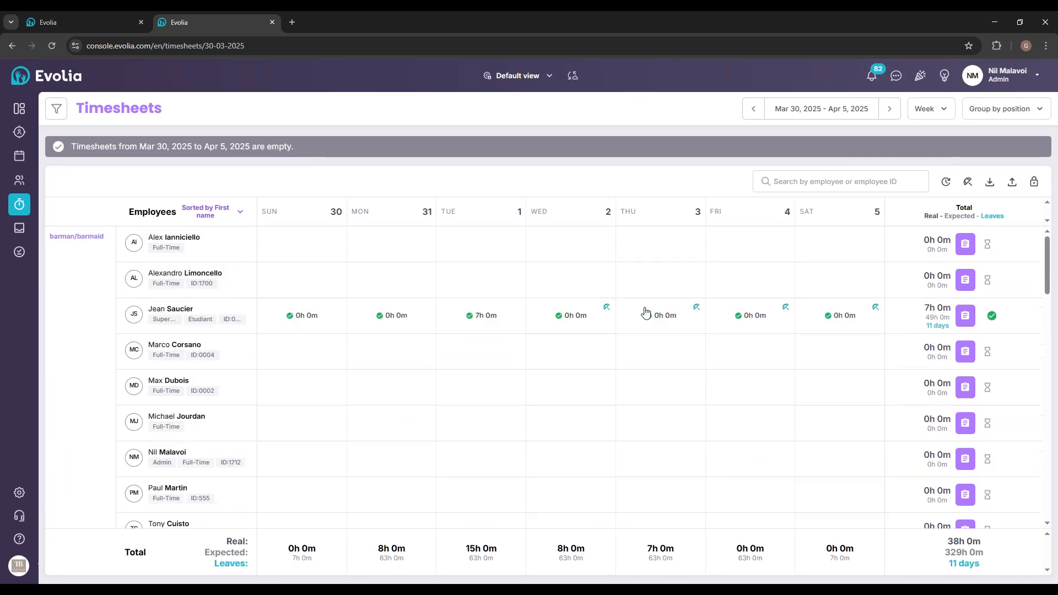
# Step: Reload the timesheets page and approve all timesheets for the pay period of Mar 3 to Mar 16, 2025
pyautogui.click(51, 46)
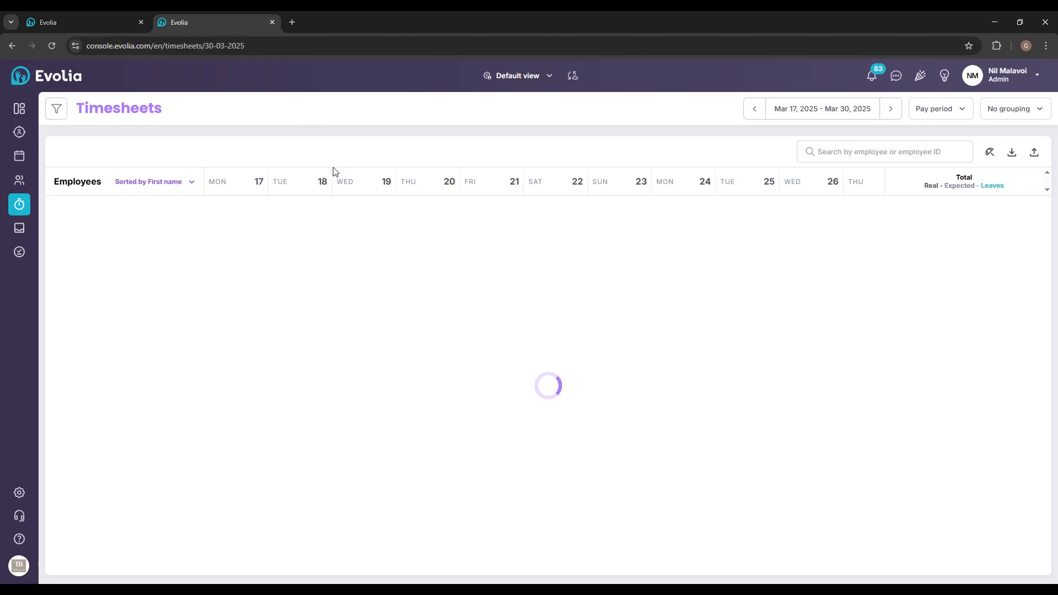
pyautogui.click(754, 109)
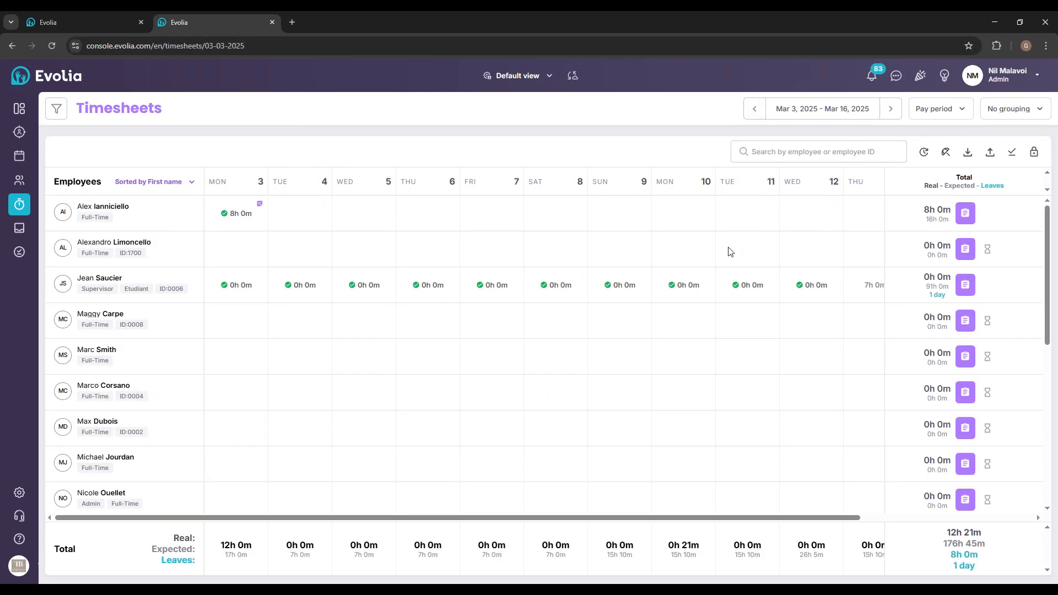
pyautogui.moveTo(832, 517); pyautogui.dragTo(971, 517)
pyautogui.click(1012, 152)
pyautogui.click(595, 364)
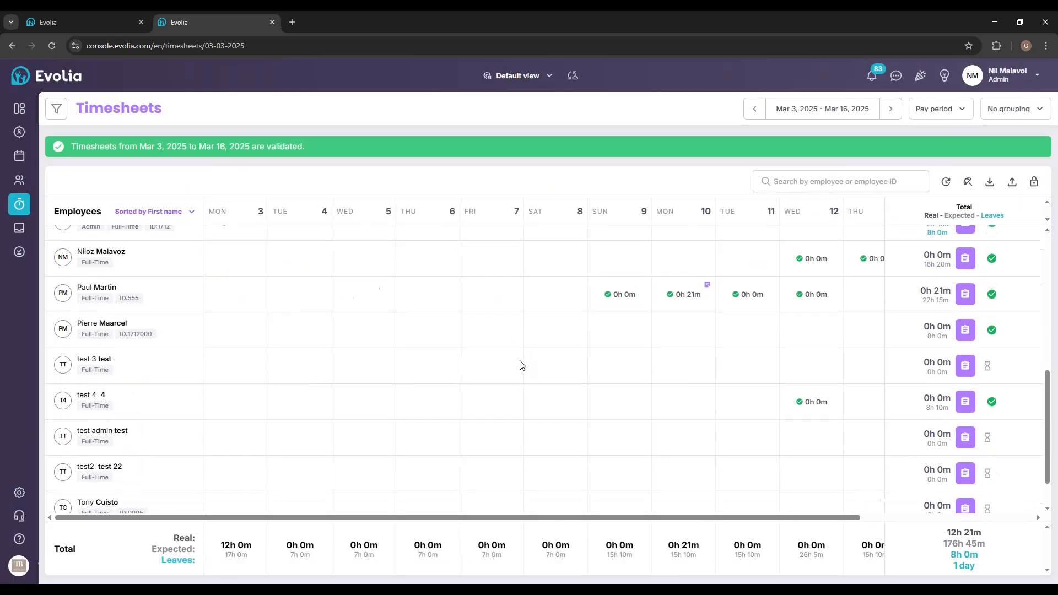
pyautogui.moveTo(67, 147); pyautogui.dragTo(372, 147)
pyautogui.moveTo(67, 147); pyautogui.dragTo(310, 152)
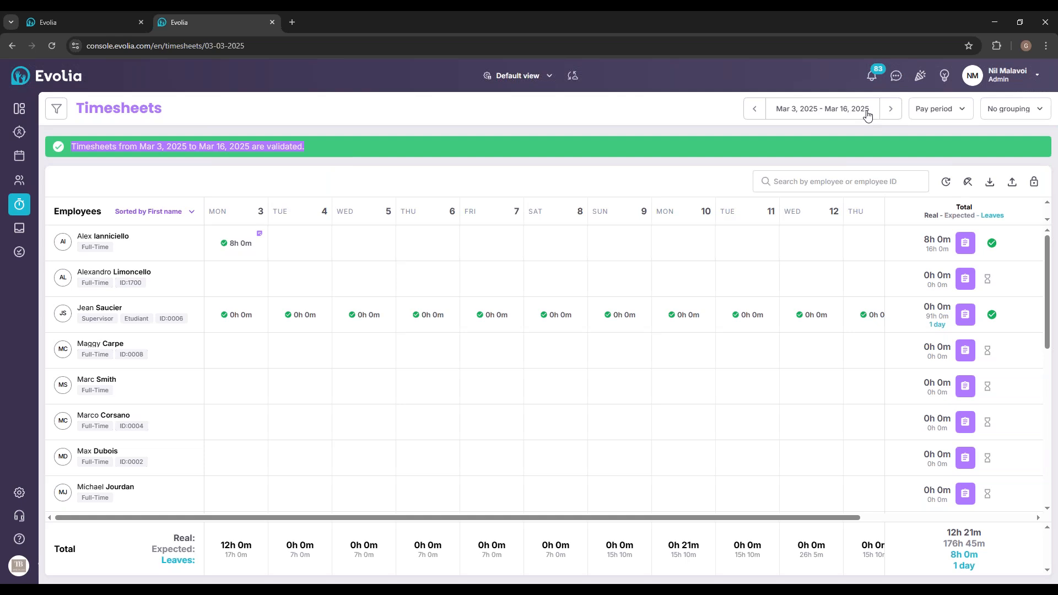
# Step: Filter the Mar 17 to Mar 30, 2025 pay period's timesheets by the entry type Non validated time entry
pyautogui.click(889, 108)
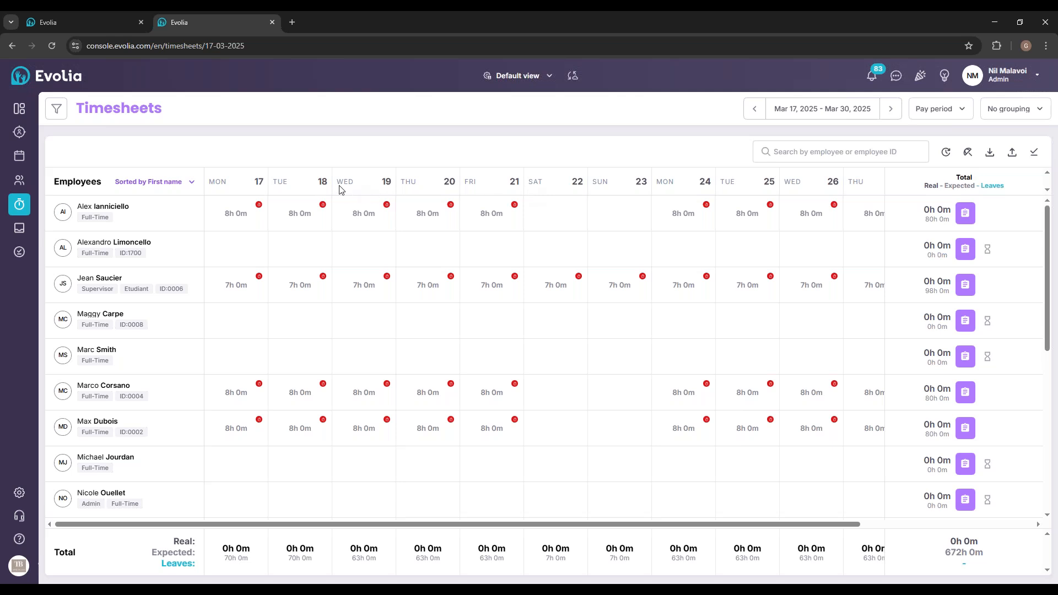
pyautogui.click(57, 109)
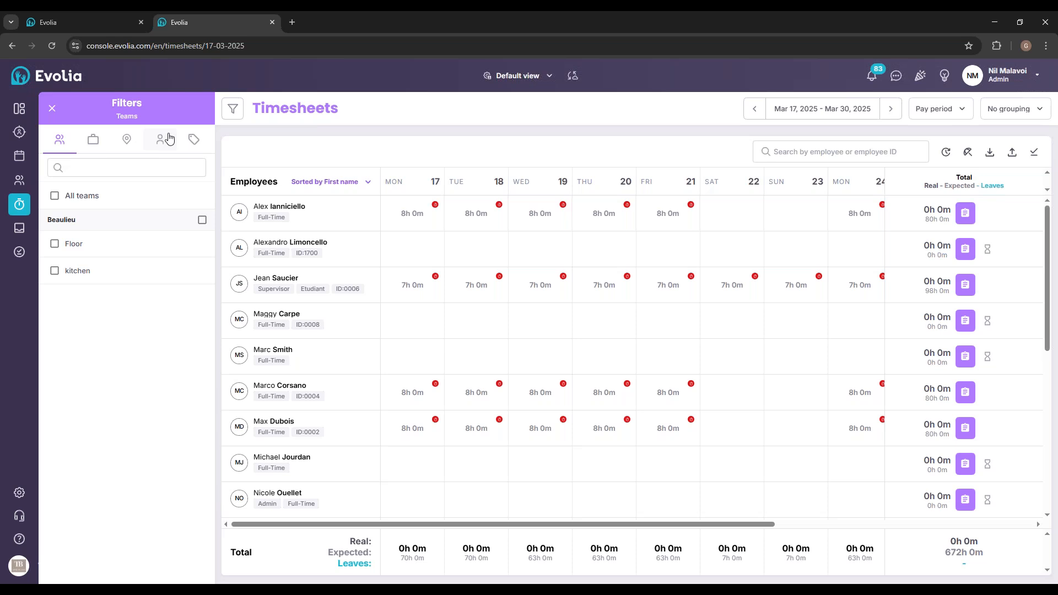
pyautogui.click(191, 140)
pyautogui.click(67, 216)
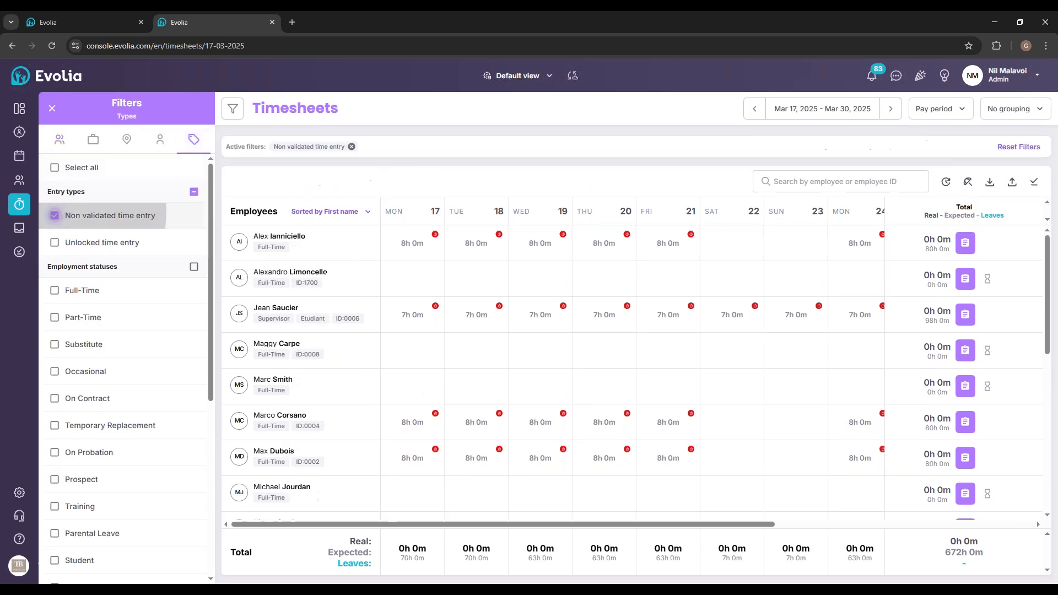
pyautogui.click(52, 109)
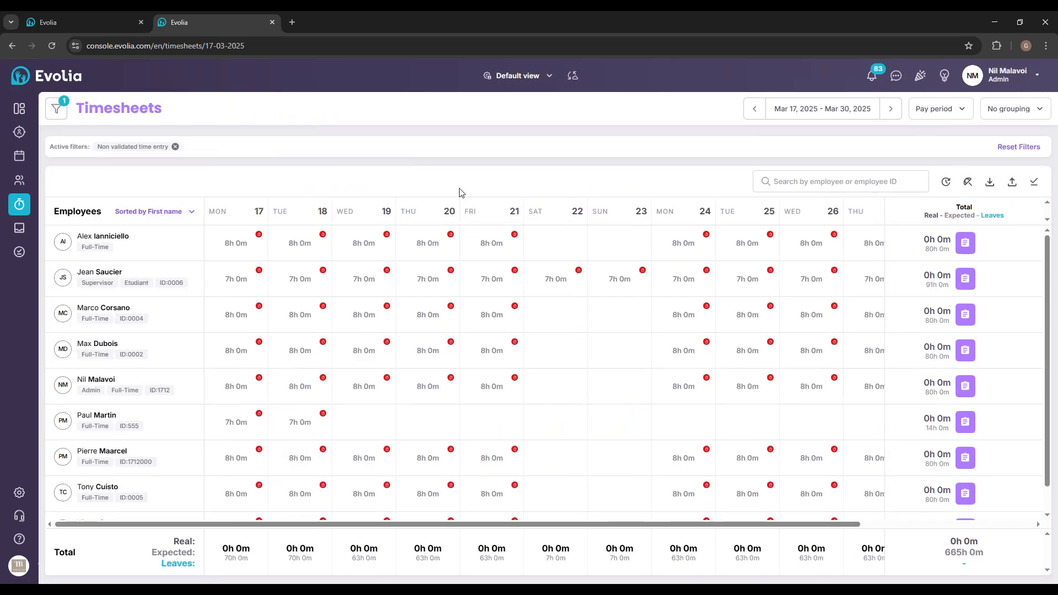